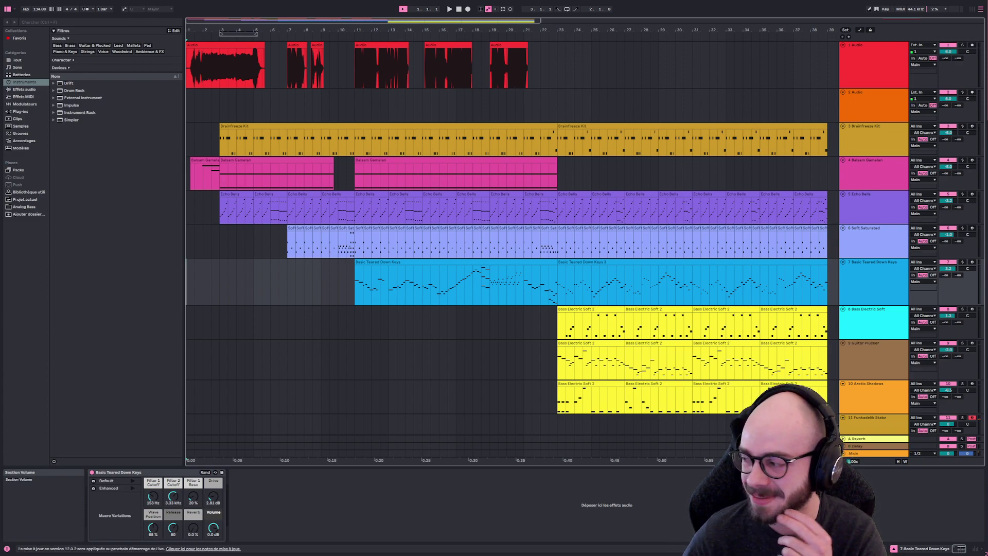
# Play the arrangement from the beginning, and again from bar 22.3 just before the Guitar Plucker clips start
pyautogui.click(187, 283)
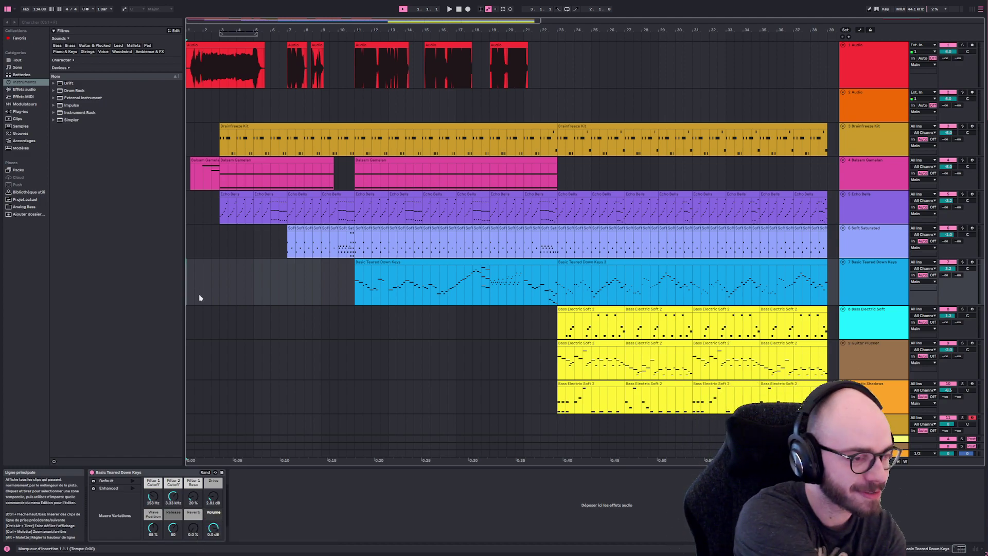
pyautogui.press('space')
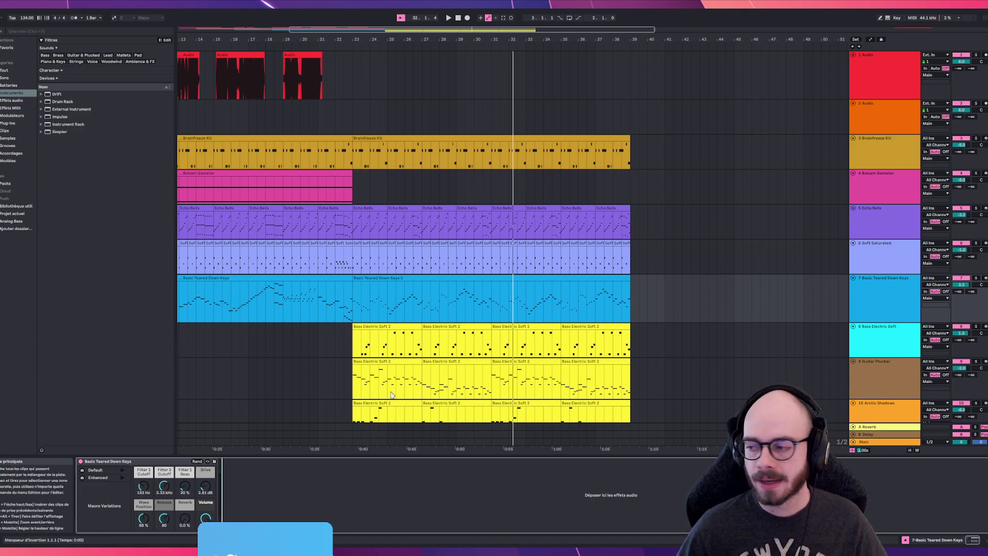
pyautogui.scroll(-3, 509, 363)
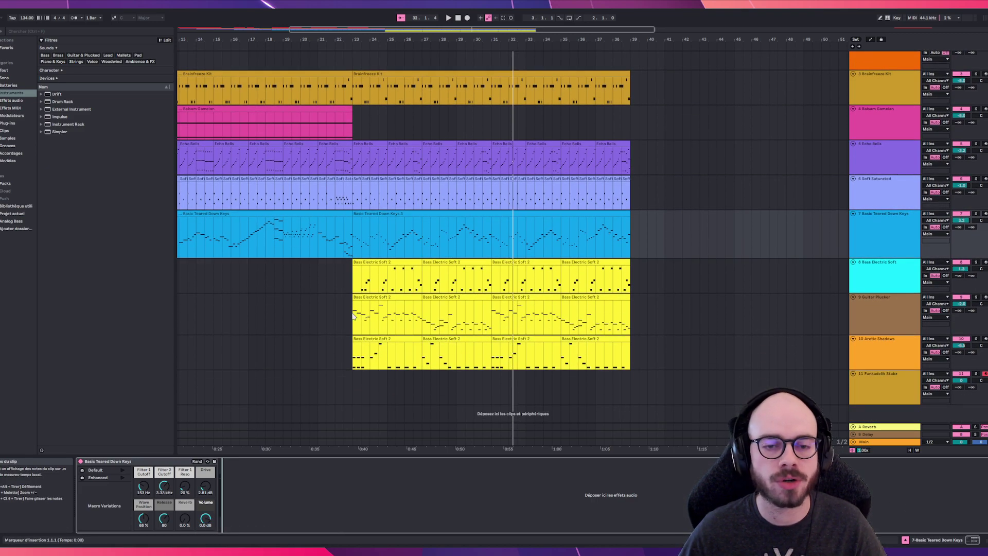
pyautogui.click(344, 319)
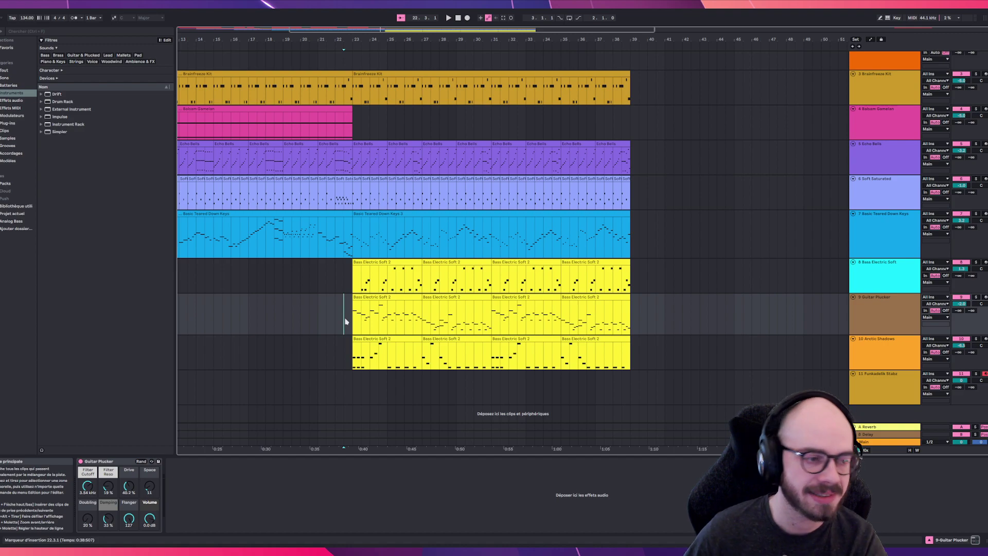
pyautogui.click(348, 328)
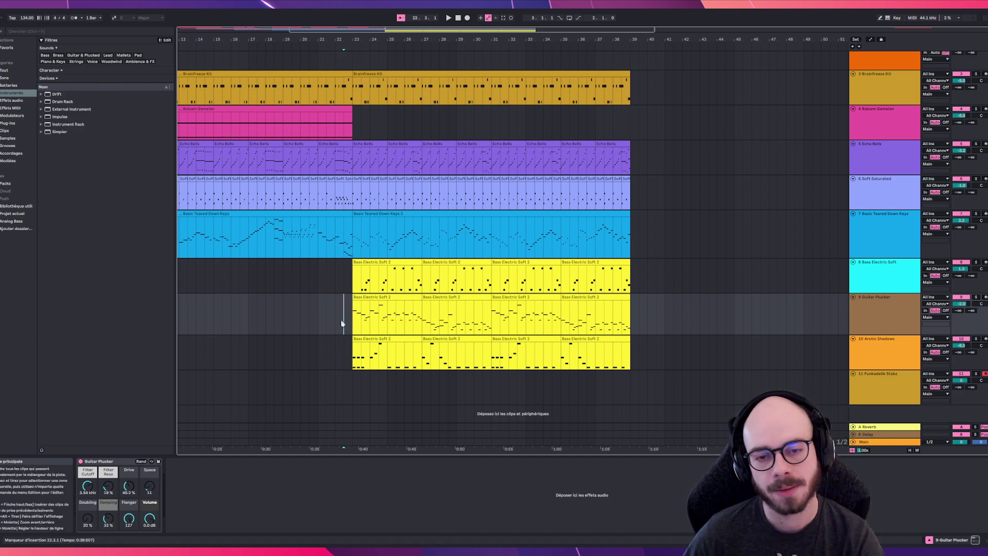
pyautogui.press('space')
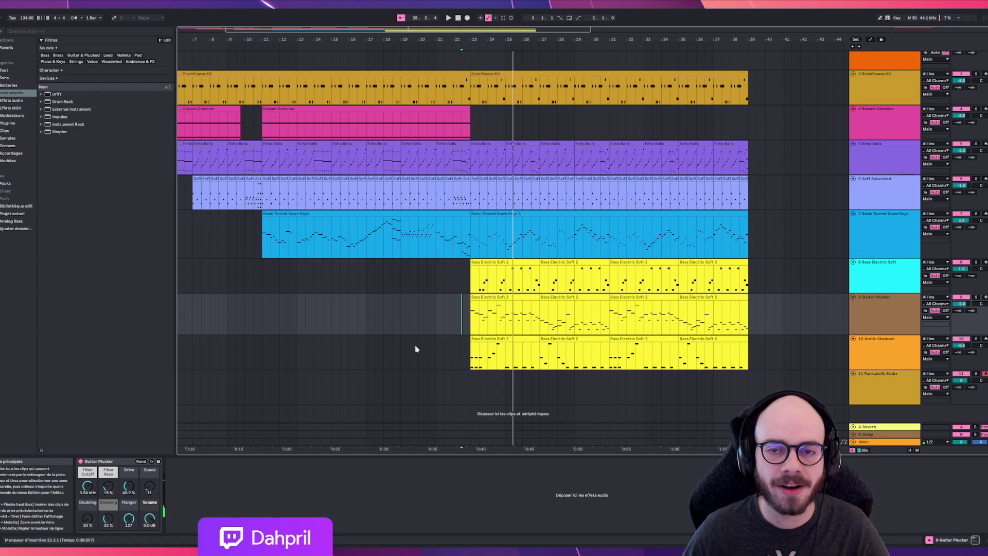
pyautogui.scroll(3, 426, 368)
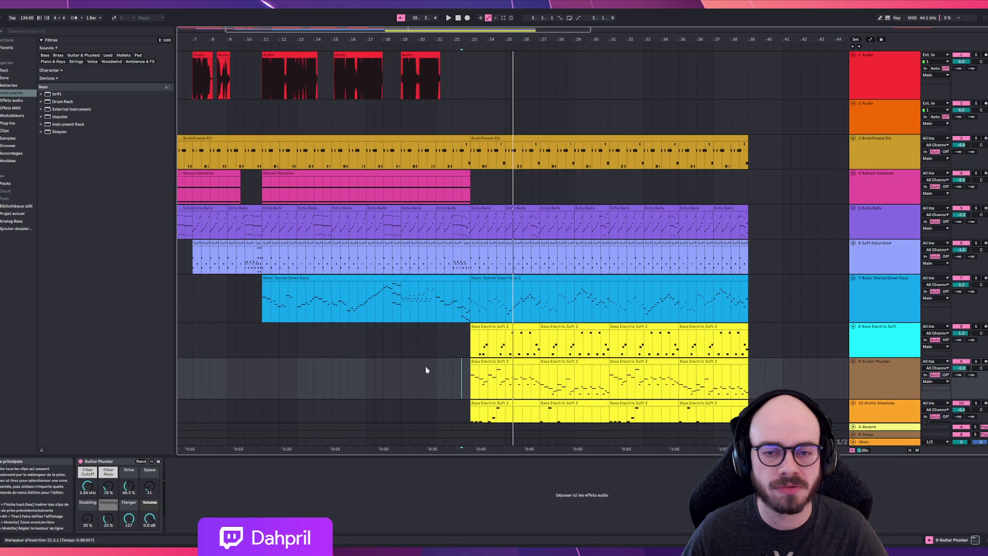
pyautogui.scroll(-2, 423, 379)
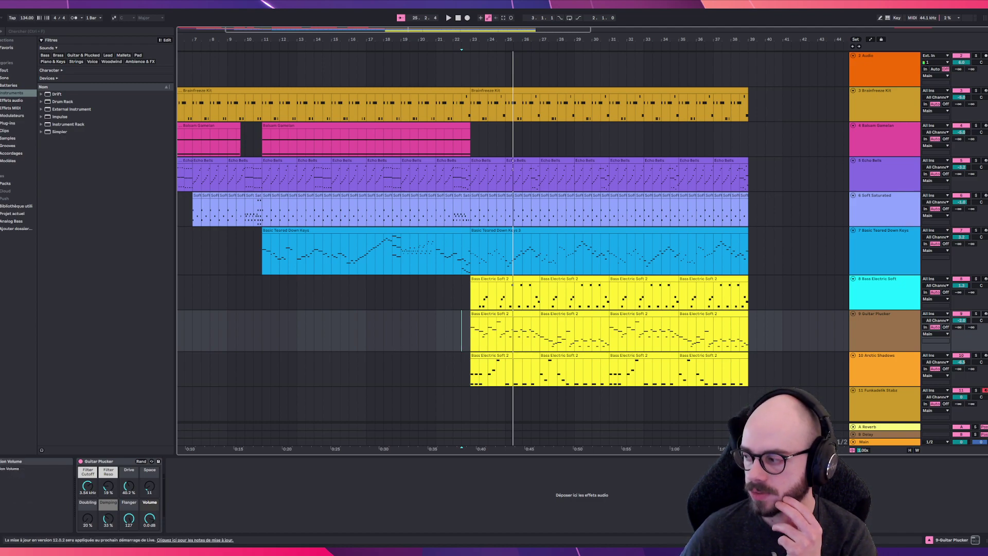
# Play back the passage from near the start of the Basic Teared Down Keys part into the following bass section
pyautogui.click(398, 301)
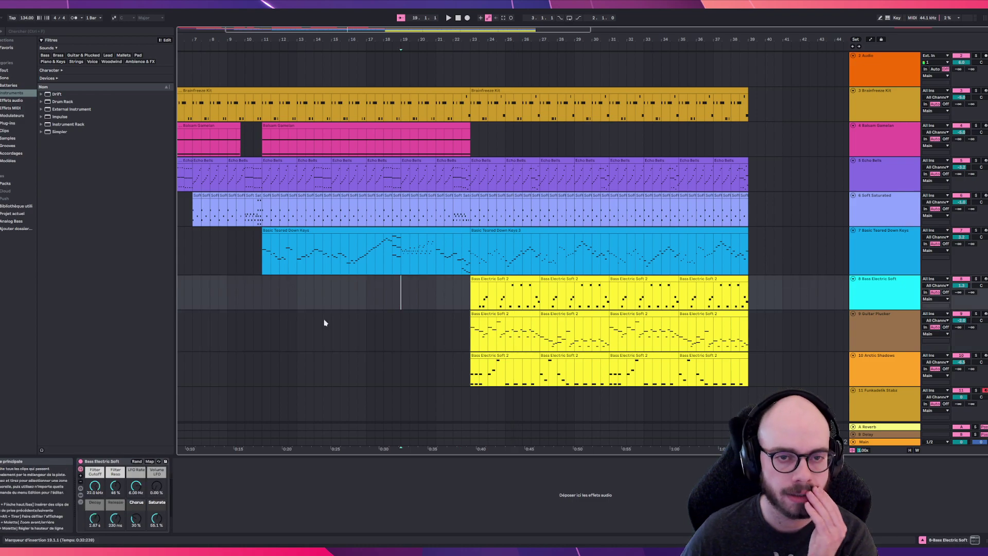
pyautogui.click(276, 306)
pyautogui.press('space')
pyautogui.click(577, 404)
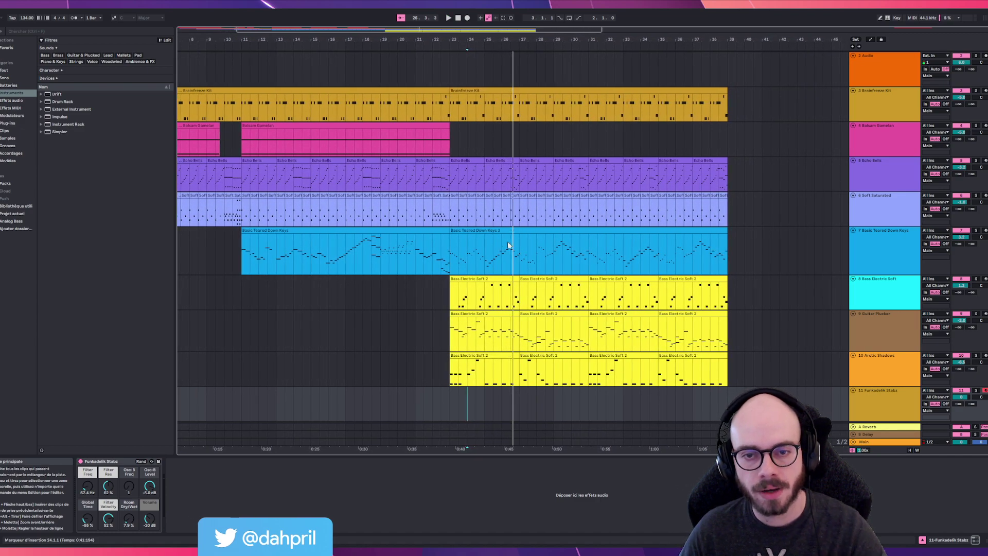
# Replace the repeated Soft Saturated clips from bar 23 onward with one clip extended to bar 39, and open its notes
pyautogui.click(454, 216)
pyautogui.press('space')
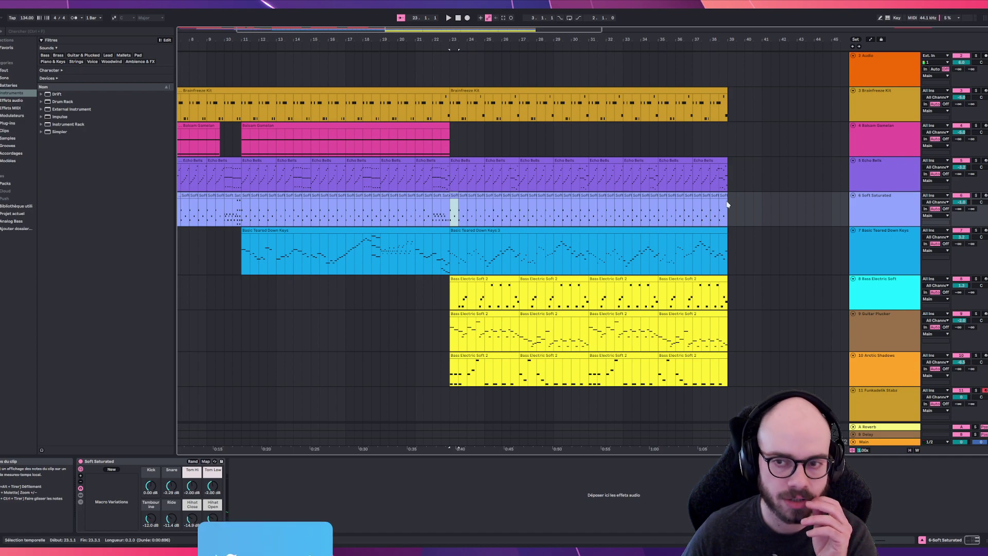
pyautogui.moveTo(735, 204); pyautogui.dragTo(489, 220)
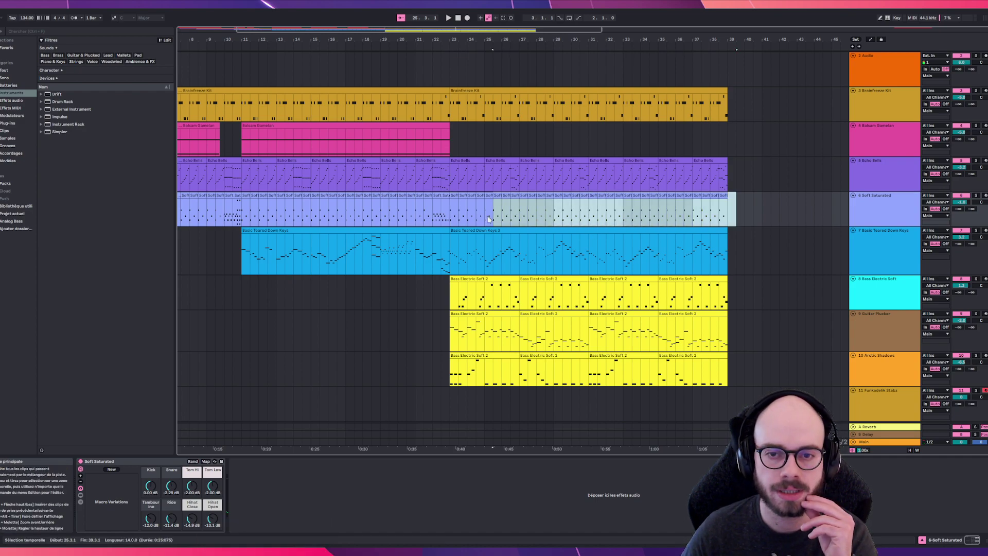
pyautogui.press('Delete')
pyautogui.moveTo(735, 208)
pyautogui.mouseDown()
pyautogui.moveTo(456, 208)
pyautogui.moveTo(727, 208)
pyautogui.mouseUp()
pyautogui.doubleClick(464, 197)
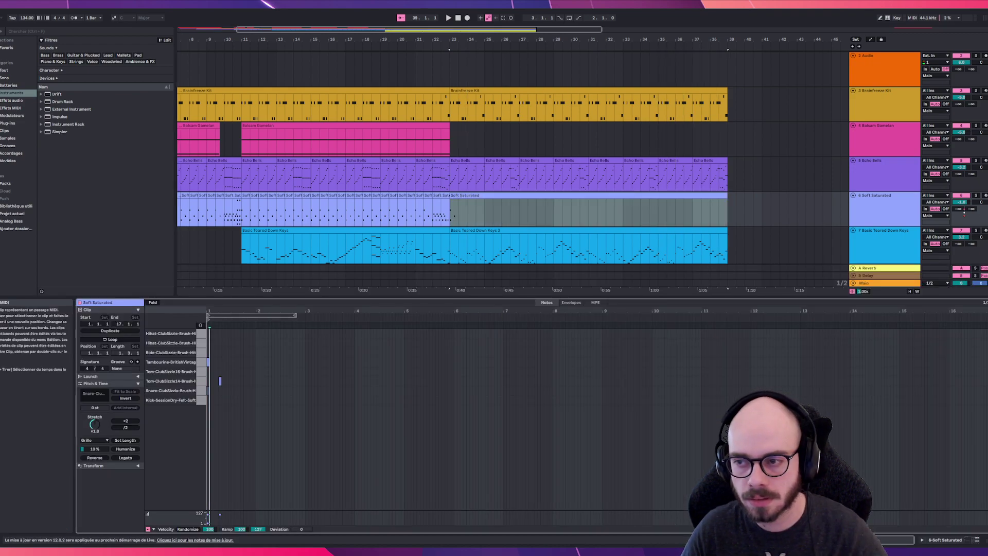
pyautogui.click(308, 406)
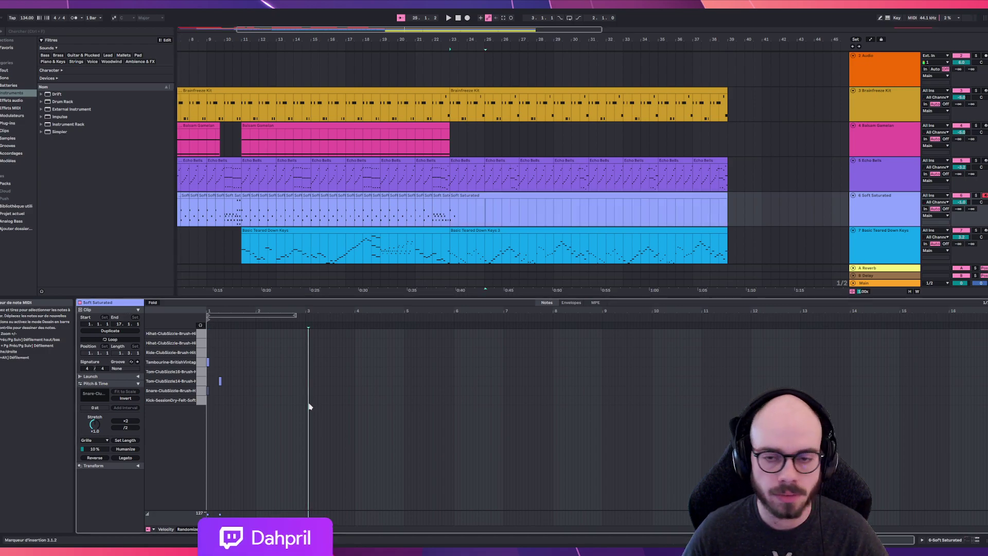
pyautogui.scroll(-5, 852, 233)
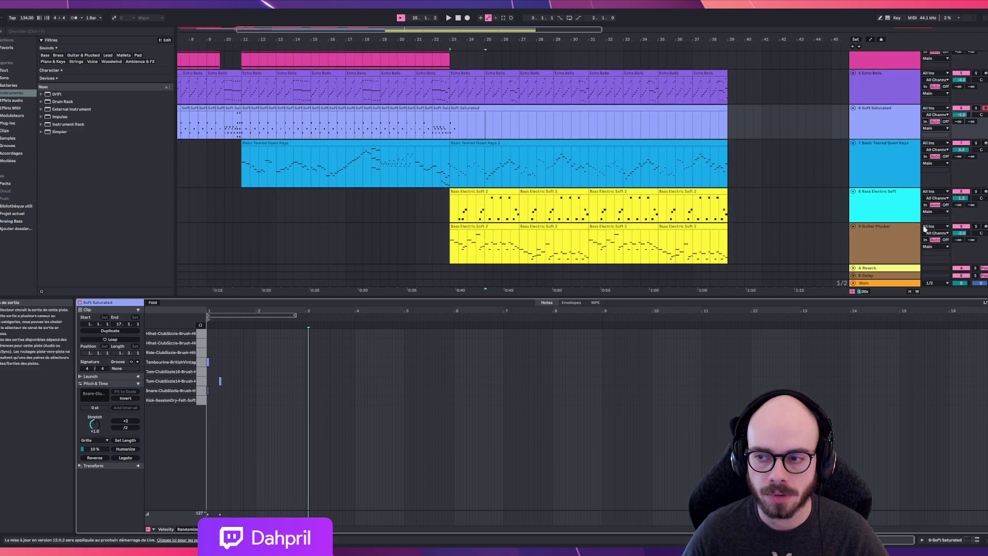
pyautogui.scroll(4, 852, 232)
pyautogui.click(722, 193)
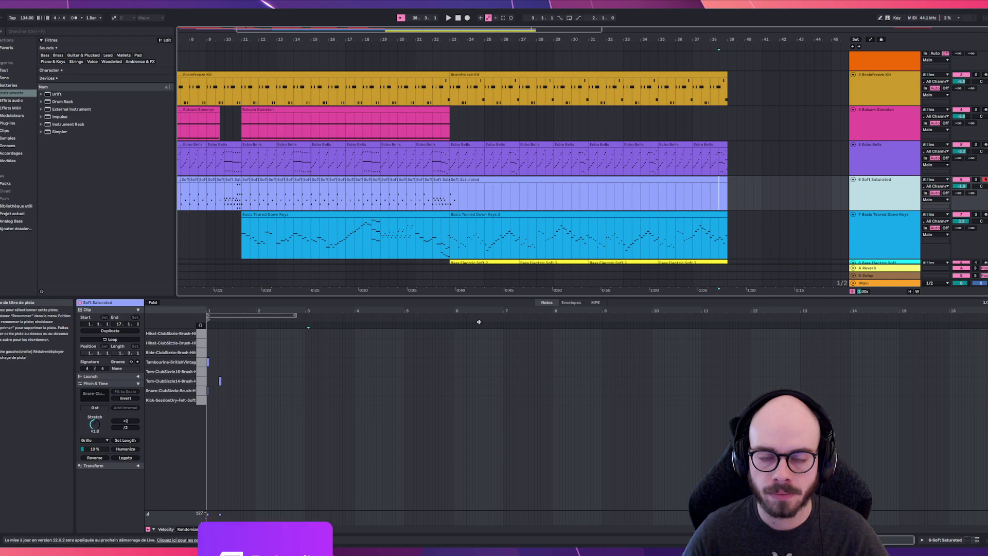
pyautogui.click(220, 361)
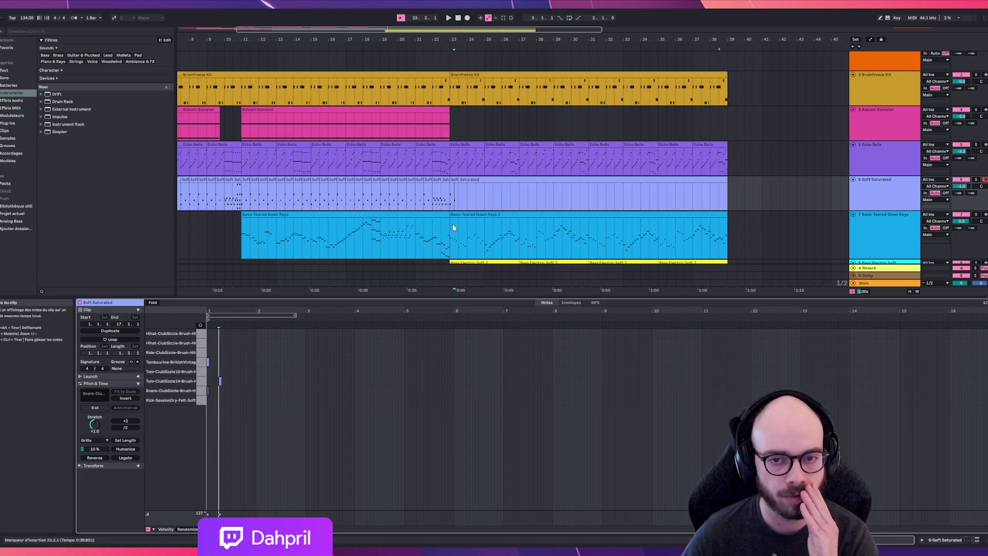
pyautogui.scroll(-1, 481, 240)
pyautogui.scroll(-1, 481, 240)
pyautogui.click(770, 203)
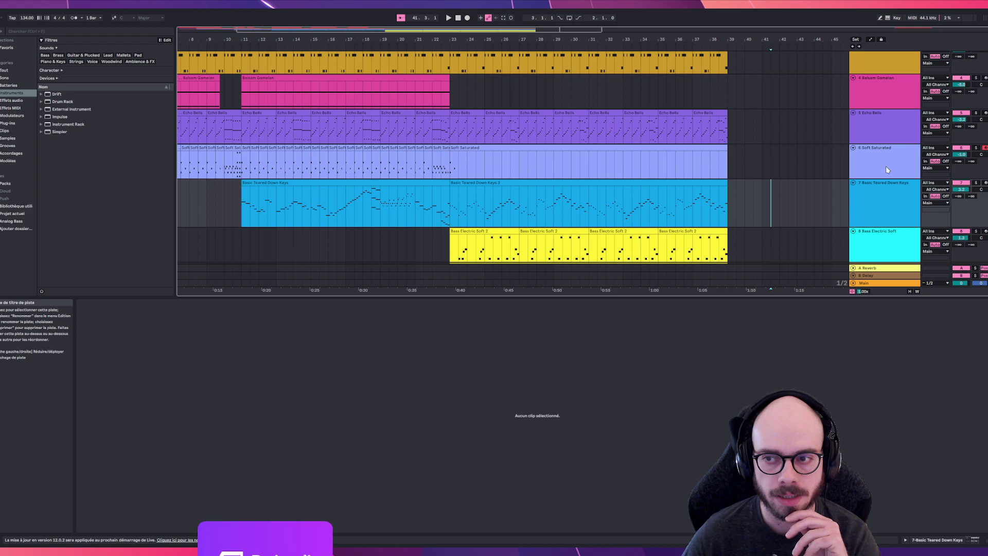
pyautogui.press('Up')
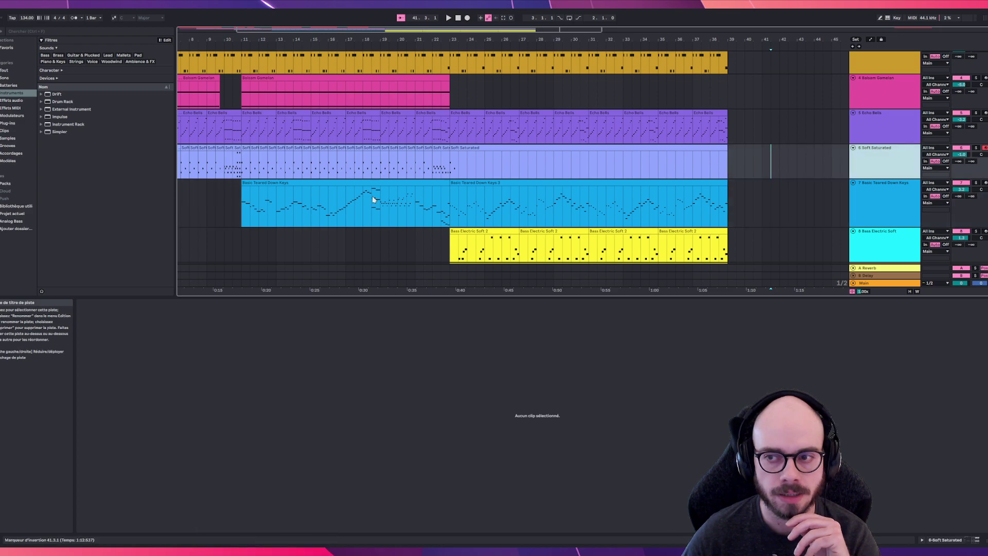
# Load the 212 Kit drum rack onto track 11, replacing the Funkadelik Stabs instrument
pyautogui.click(48, 101)
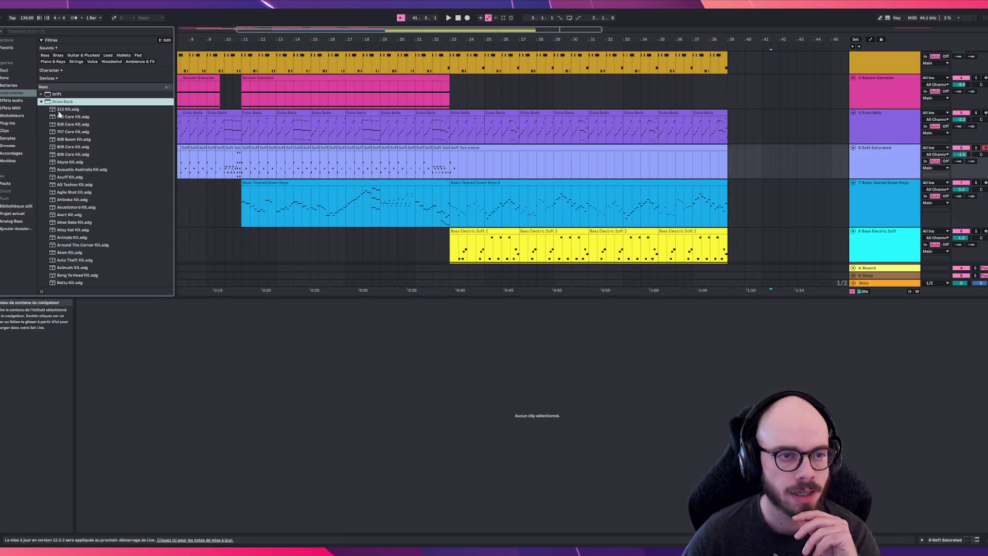
pyautogui.click(58, 110)
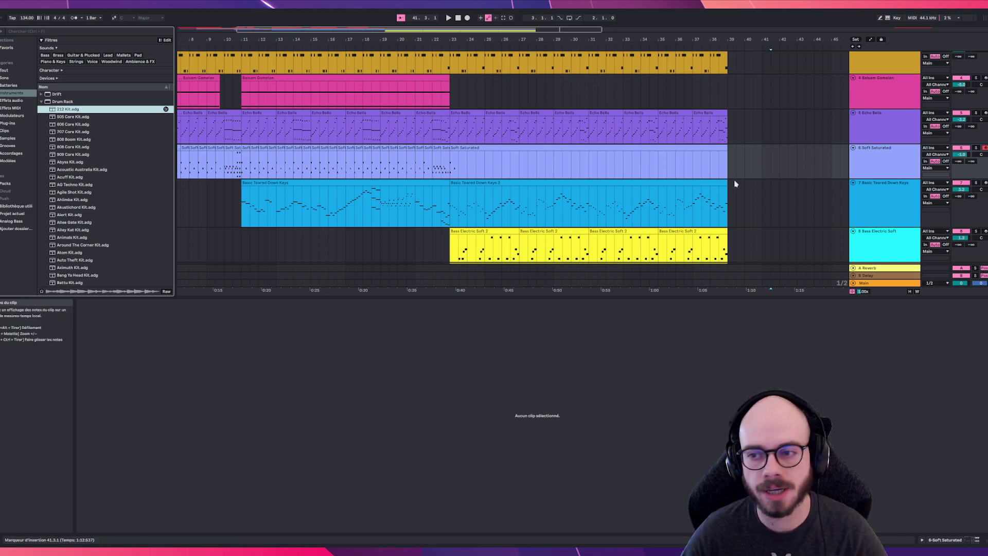
pyautogui.scroll(-3, 751, 183)
pyautogui.scroll(-1, 751, 182)
pyautogui.click(879, 226)
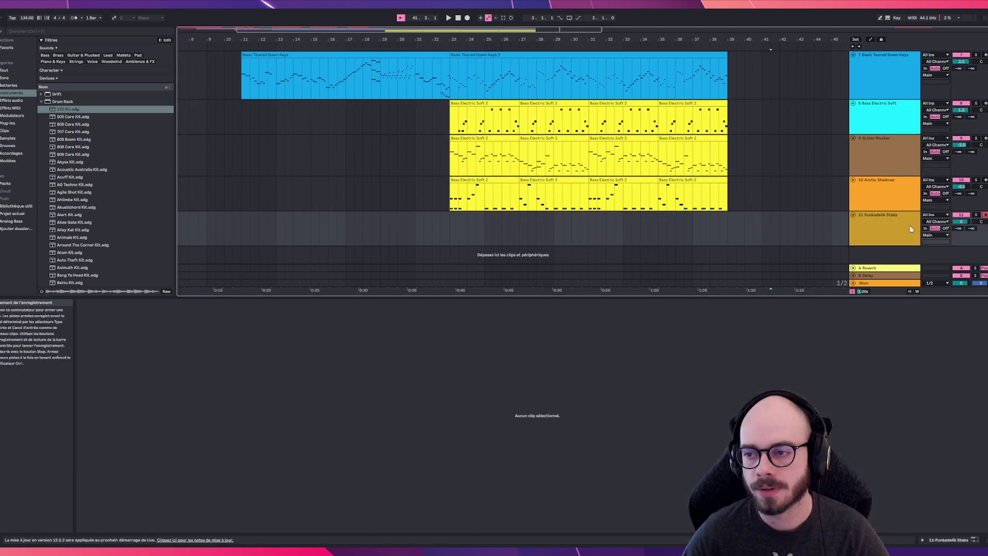
pyautogui.doubleClick(67, 109)
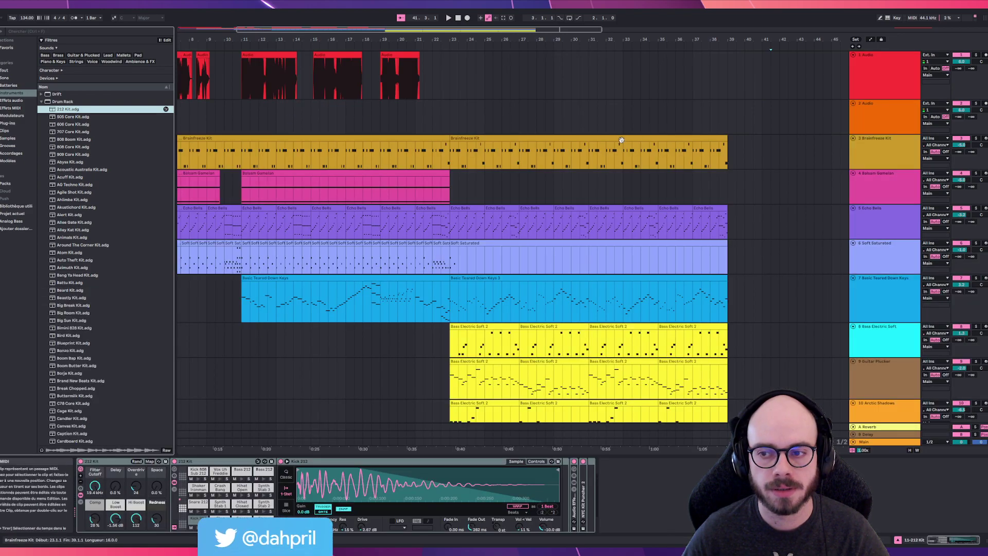
# Load the 505 Core Kit drum rack onto track 11 and move that track directly below Soft Saturated
pyautogui.scroll(-2, 620, 141)
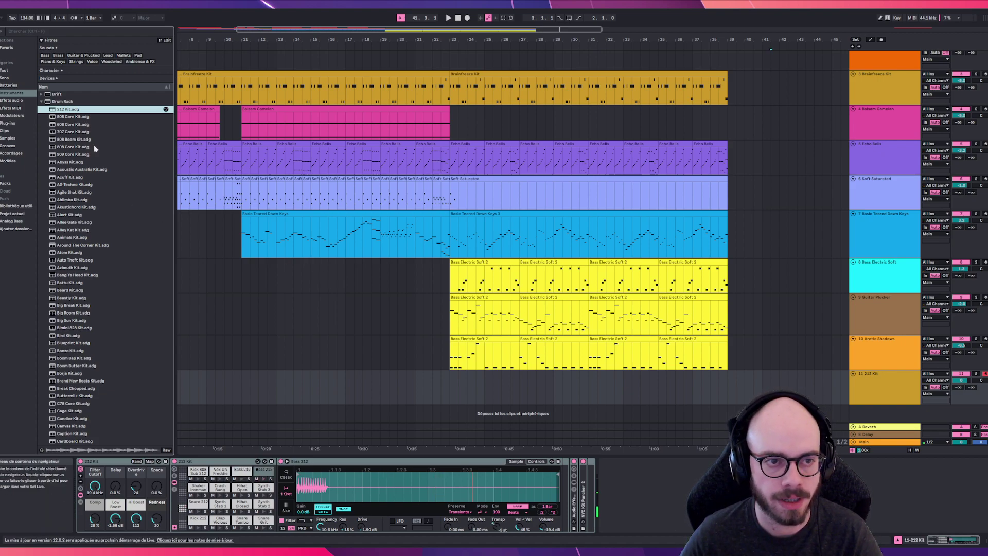
pyautogui.click(79, 117)
pyautogui.press('Return')
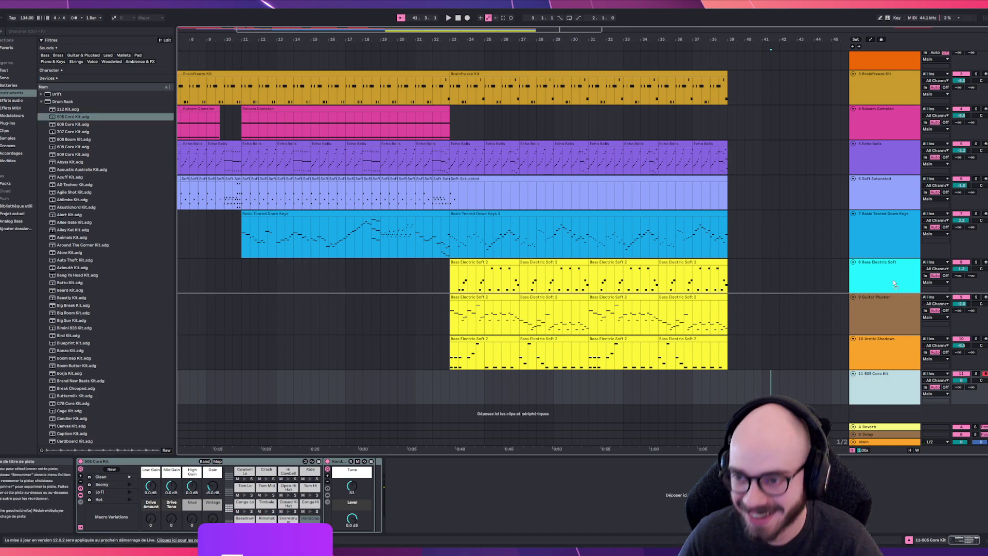
pyautogui.moveTo(890, 222); pyautogui.dragTo(686, 228)
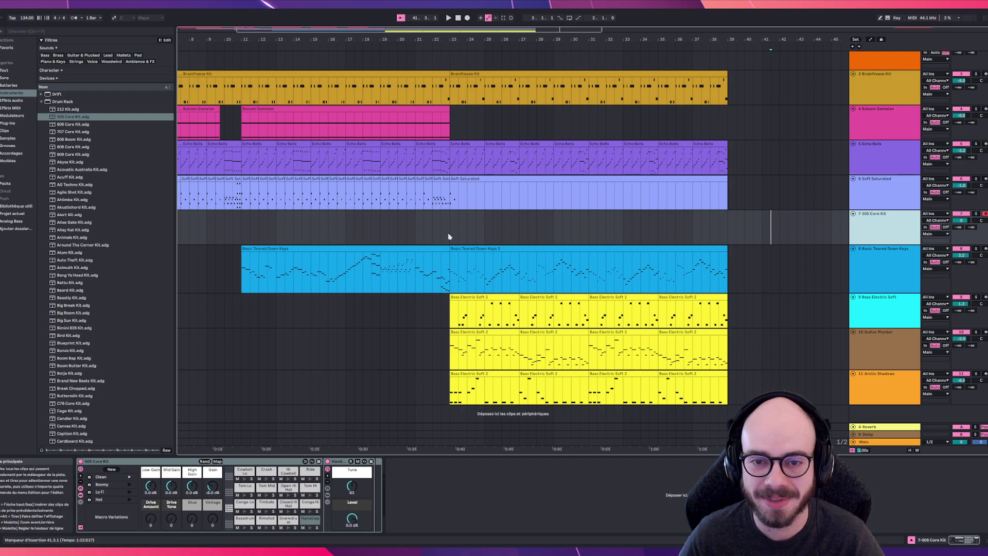
# Create an empty half-bar MIDI clip at the start of bar 22 on the 505 Core Kit track
pyautogui.click(427, 235)
pyautogui.click(432, 232)
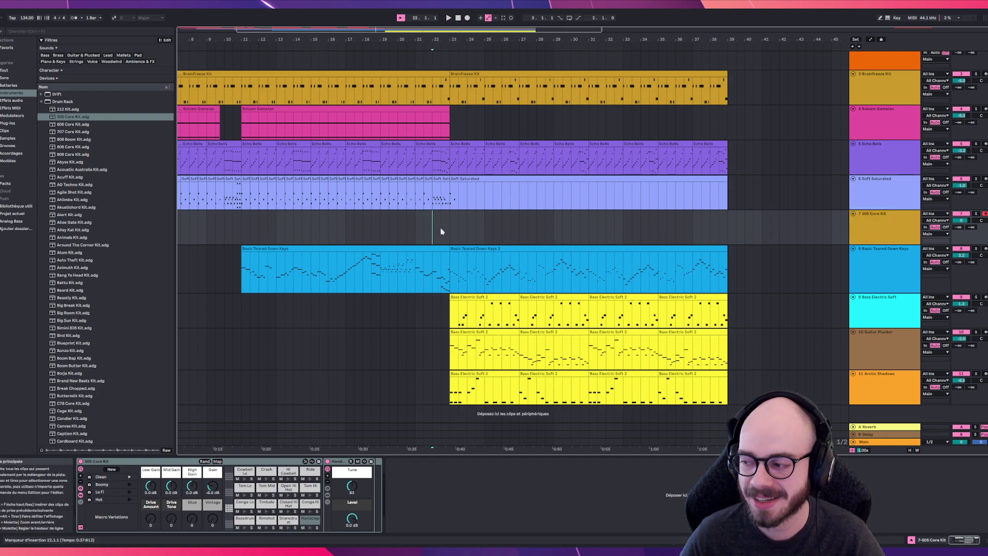
pyautogui.moveTo(432, 230); pyautogui.dragTo(440, 230)
pyautogui.hotkey('ctrl', 'shift', 'm')
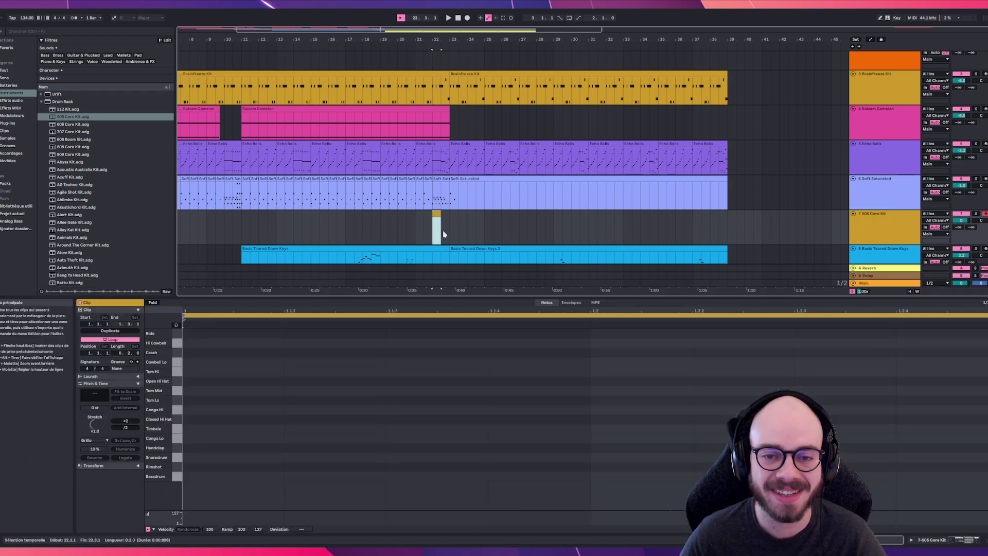
# Lengthen the new 505 Core Kit clip so that it fills the whole of bar 22
pyautogui.click(443, 235)
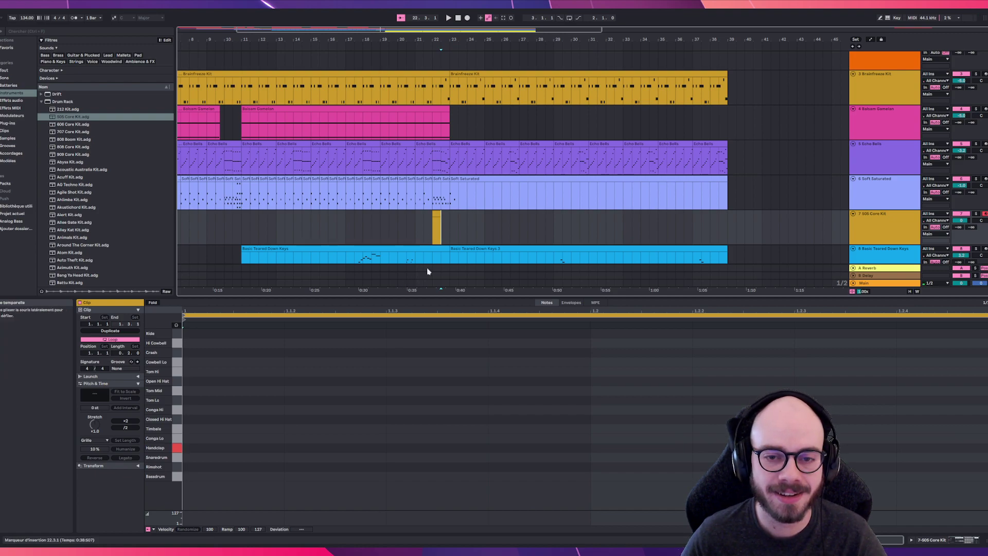
pyautogui.click(226, 442)
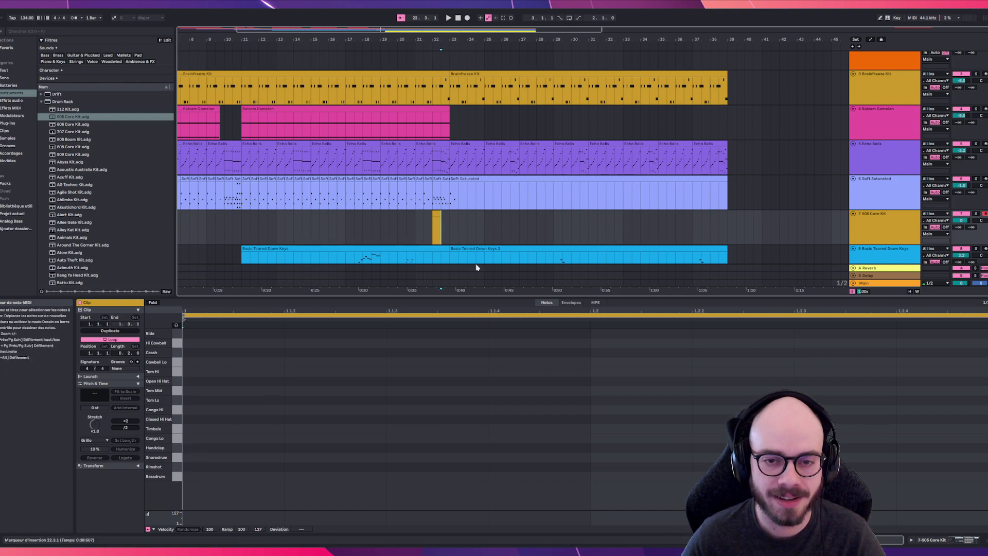
pyautogui.click(441, 217)
pyautogui.moveTo(441, 217); pyautogui.dragTo(426, 233)
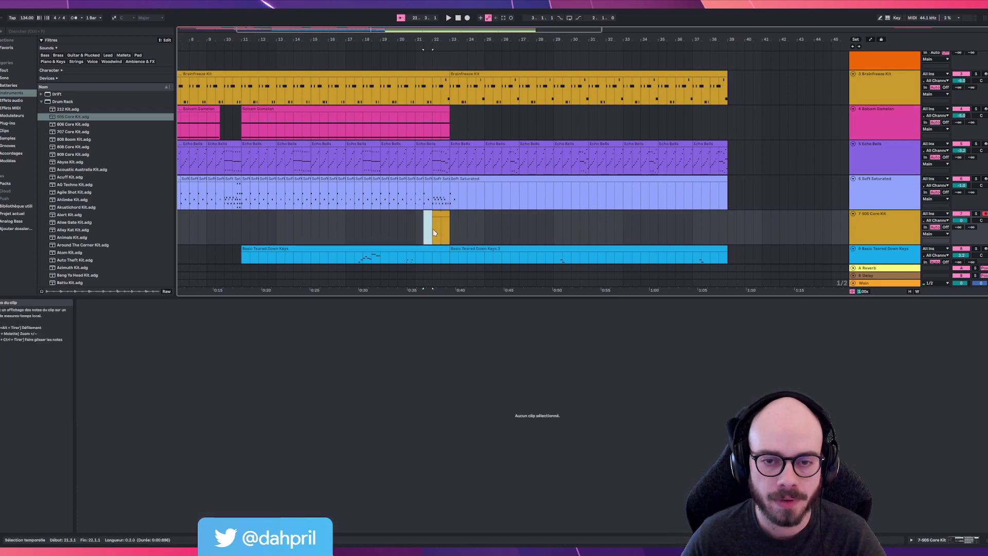
# Play the arrangement from bar 18.3 through the new 505 Core Kit clip, and return the insertion marker to bar 22
pyautogui.click(371, 226)
pyautogui.press('space')
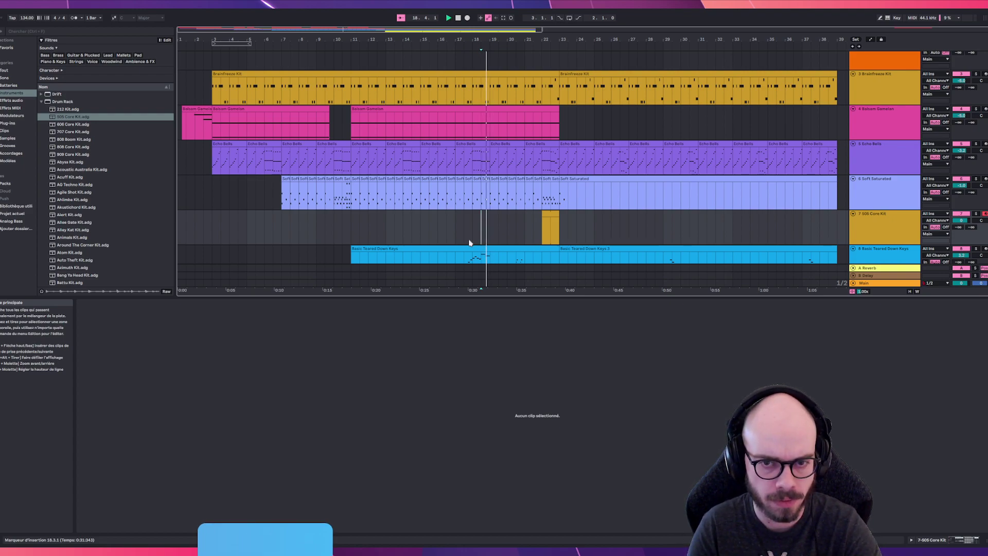
pyautogui.click(553, 219)
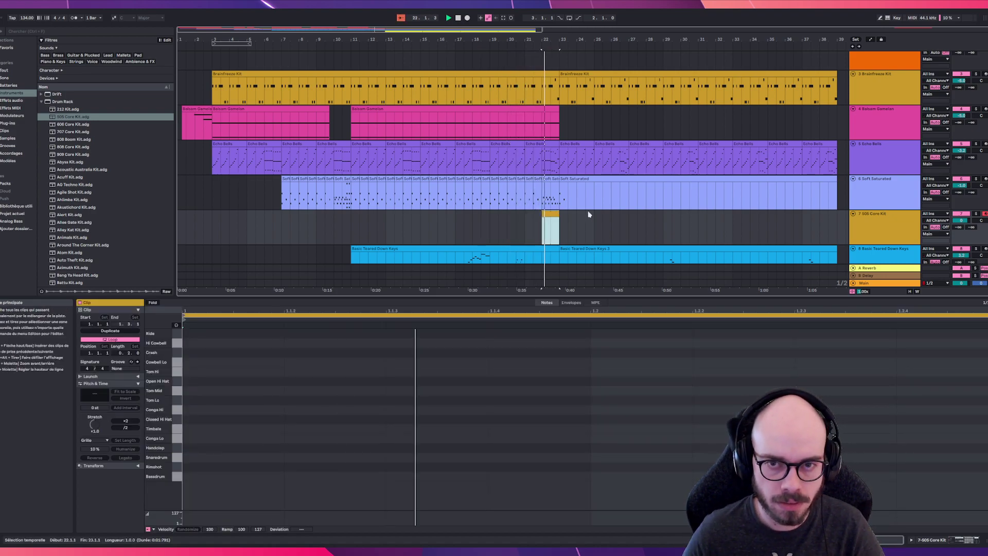
pyautogui.click(456, 19)
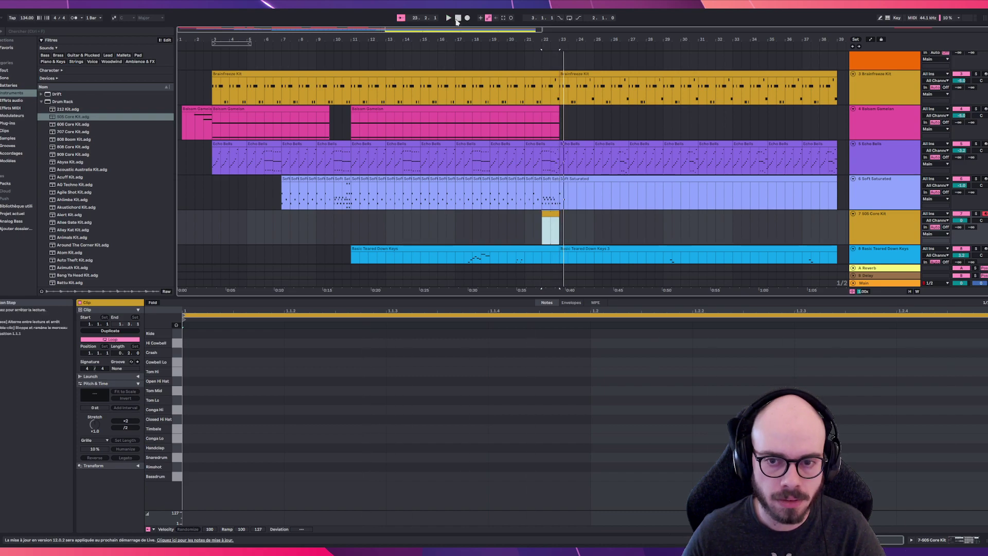
pyautogui.click(538, 227)
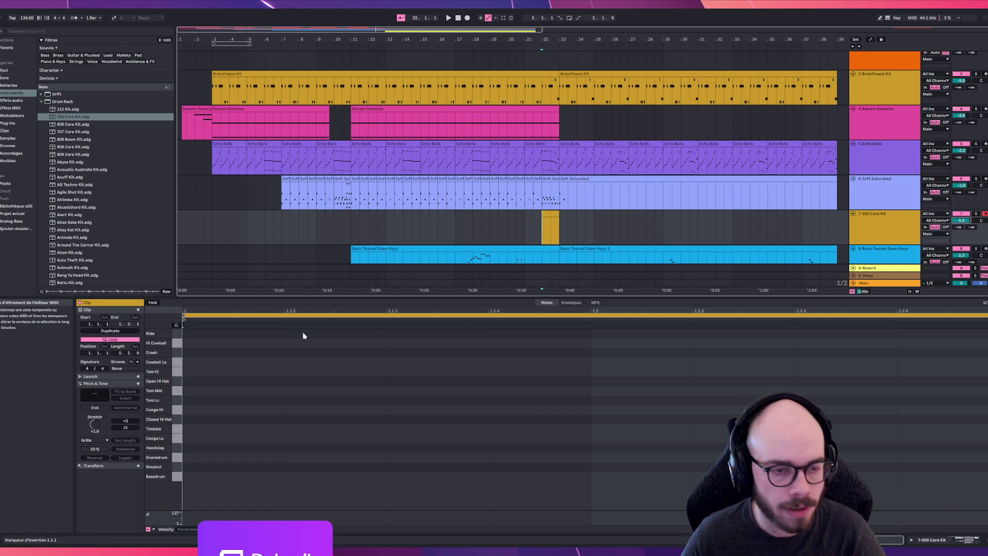
# Show the 505 Core Kit track's devices, try boosting the rack's EQ gains, and set its overall Gain to -1.4 dB
pyautogui.click(867, 231)
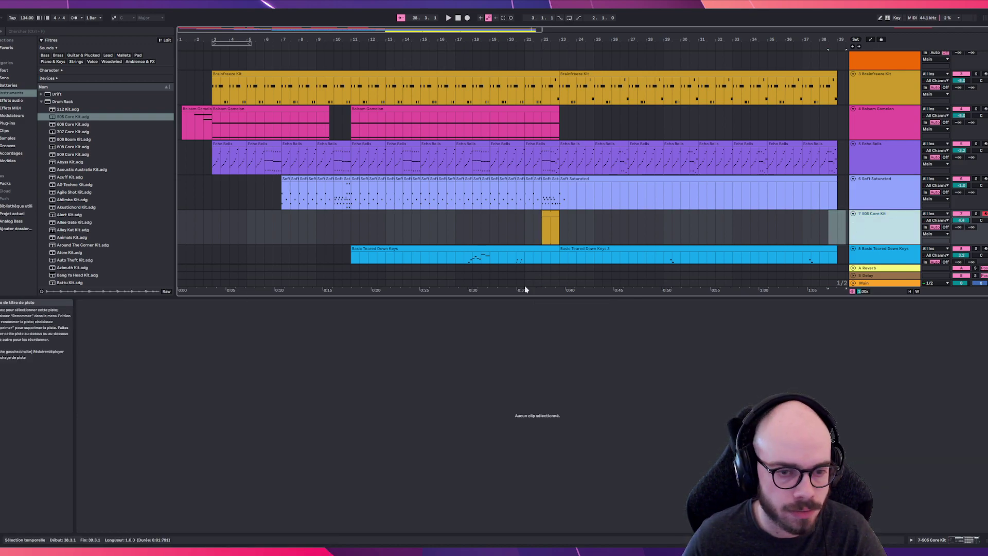
pyautogui.hotkey('shift', 'Tab')
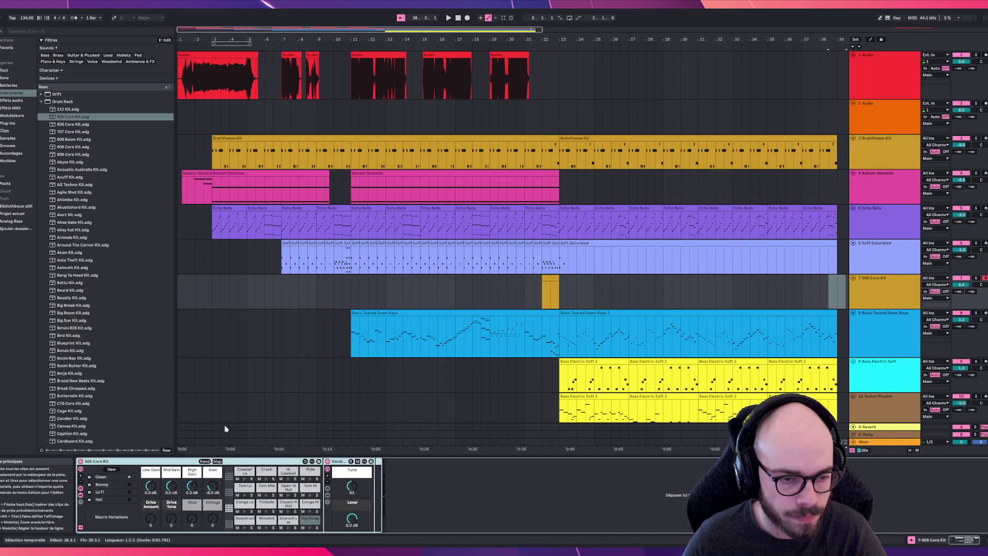
pyautogui.click(192, 486)
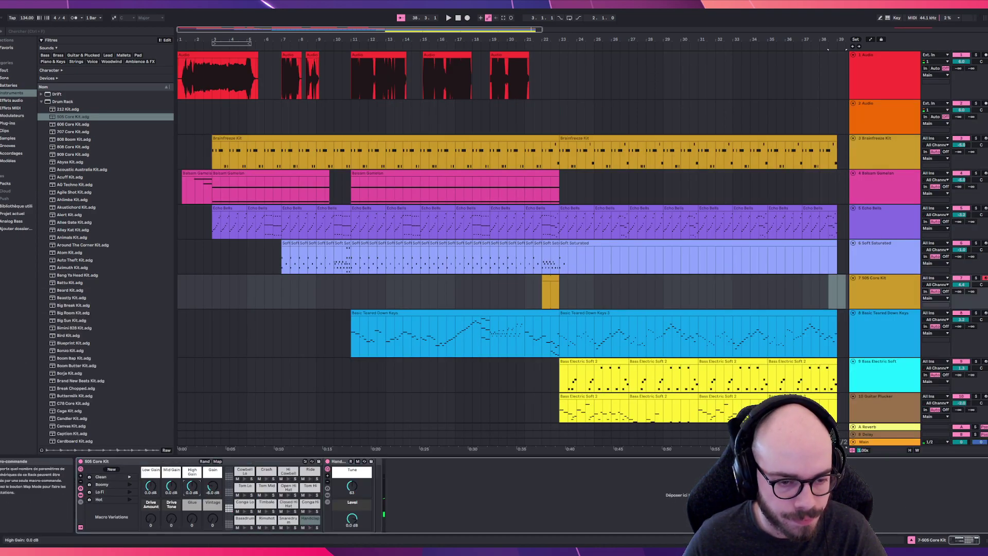
pyautogui.click(170, 483)
pyautogui.moveTo(150, 485); pyautogui.dragTo(150, 476)
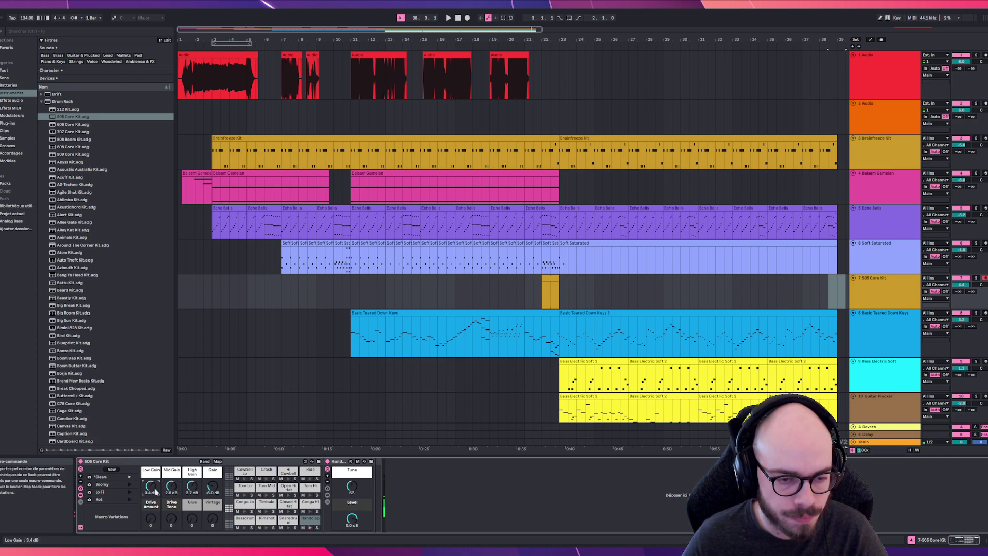
pyautogui.moveTo(212, 487); pyautogui.dragTo(212, 483)
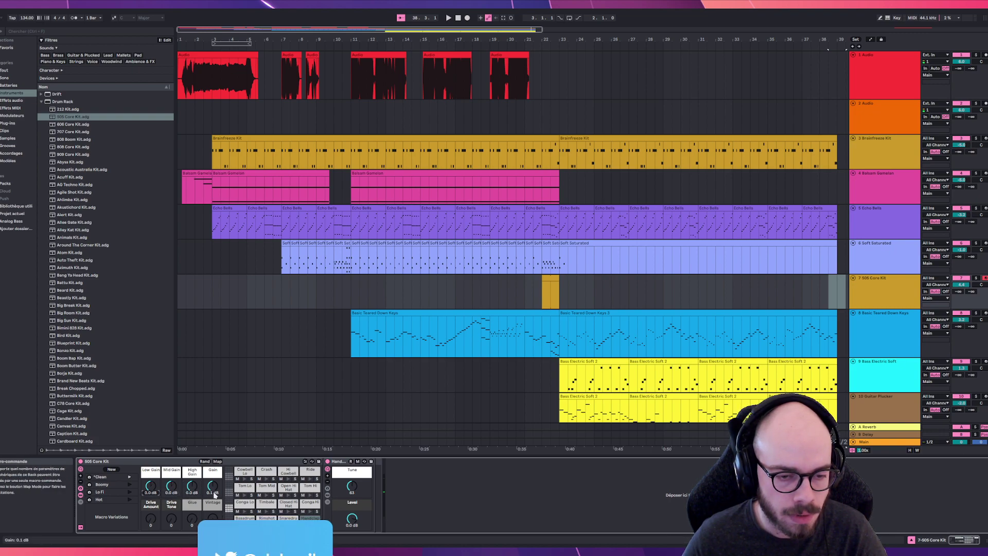
pyautogui.moveTo(212, 486); pyautogui.dragTo(214, 495)
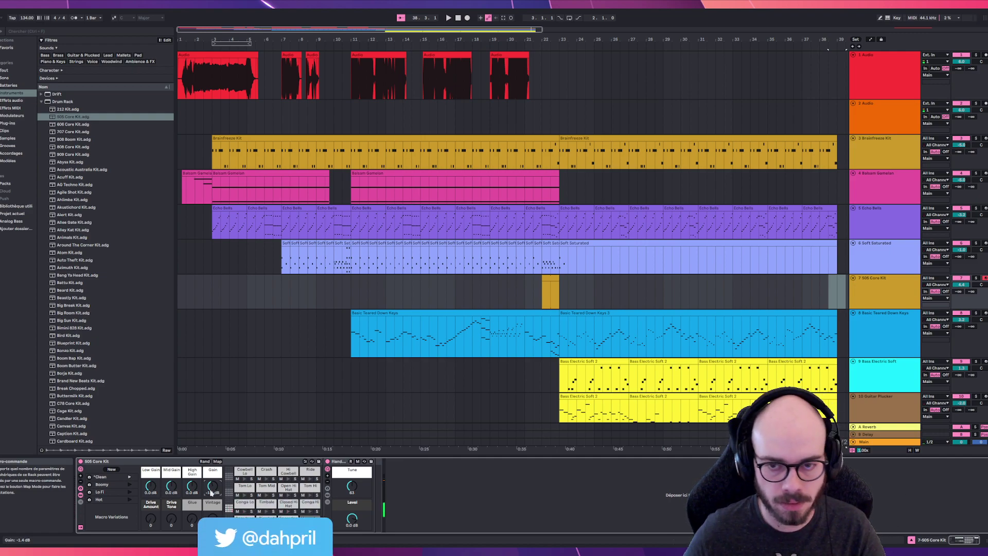
# Preview the transition from 21.3, and record a handclap take on the 505 Core Kit track from 21.3 to 23.3
pyautogui.click(533, 287)
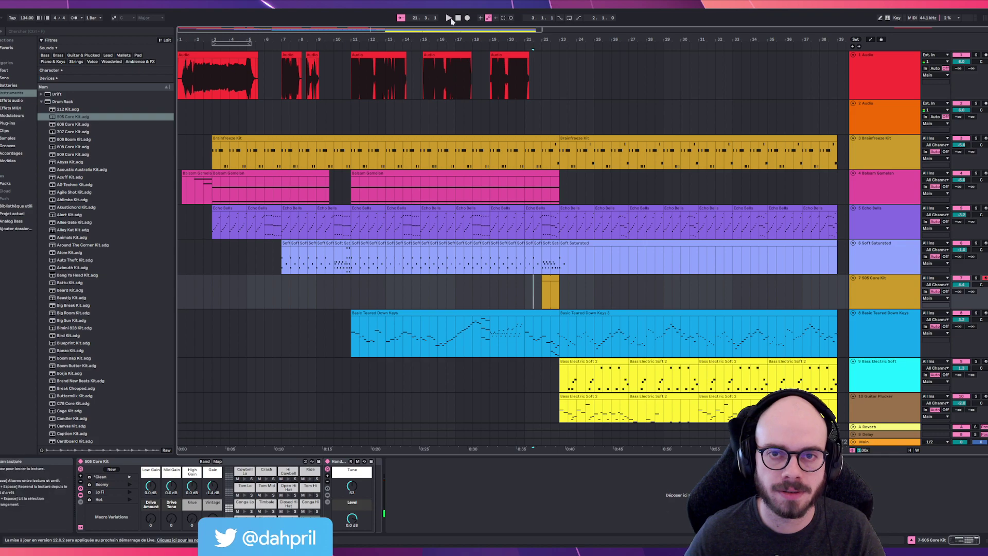
pyautogui.press('space')
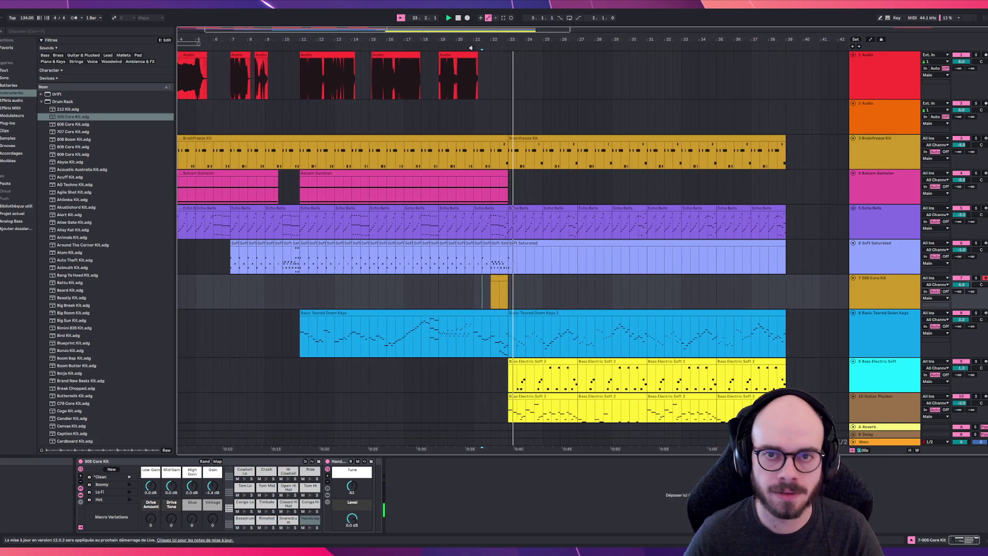
pyautogui.press('space')
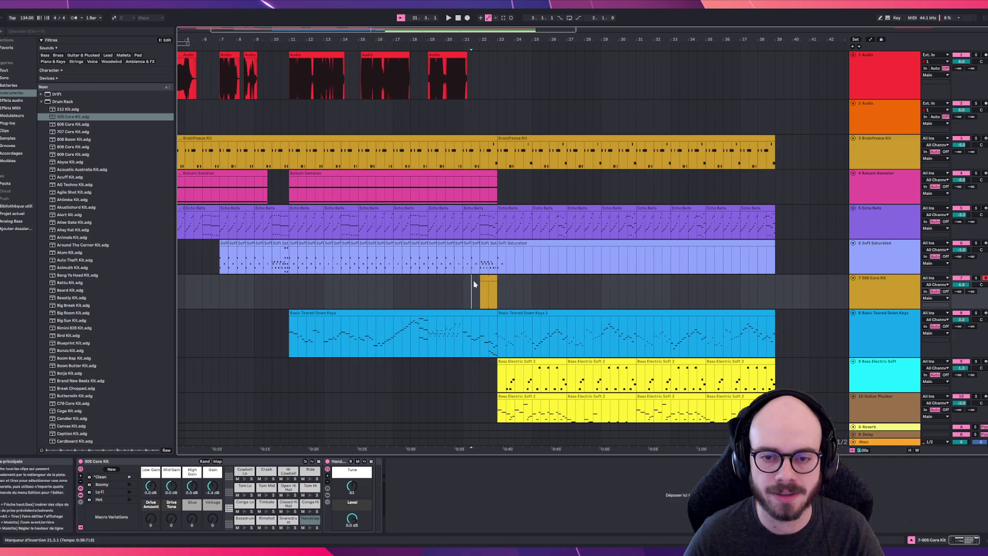
pyautogui.press('F9')
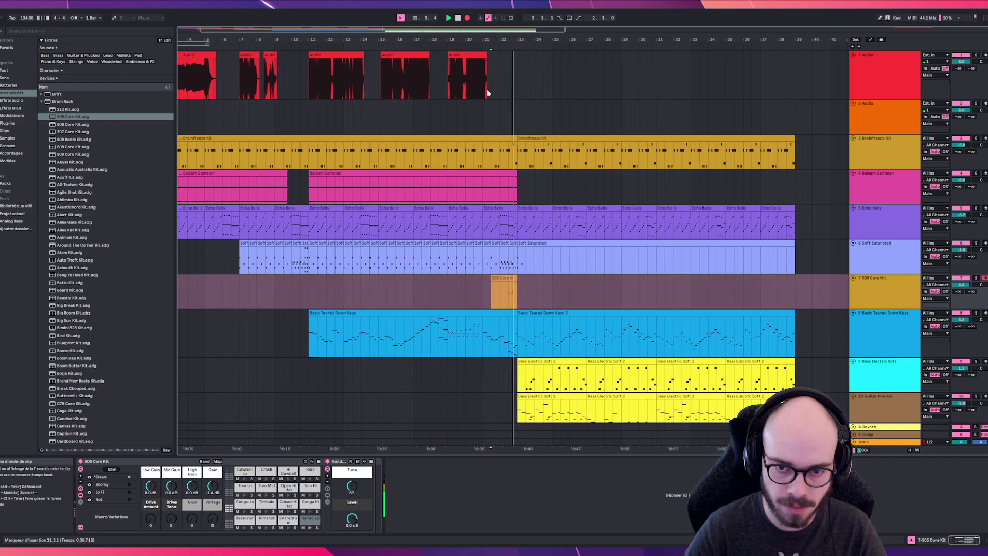
pyautogui.press('space')
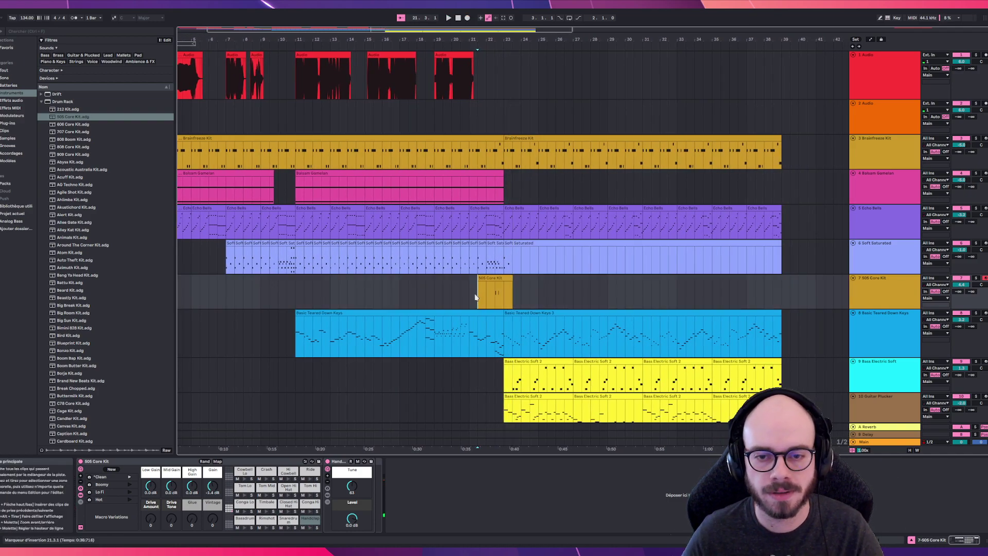
# Play back the recorded 505 Core Kit clip and align its first two handclap notes to 2.3.1 and 2.3.4
pyautogui.press('space')
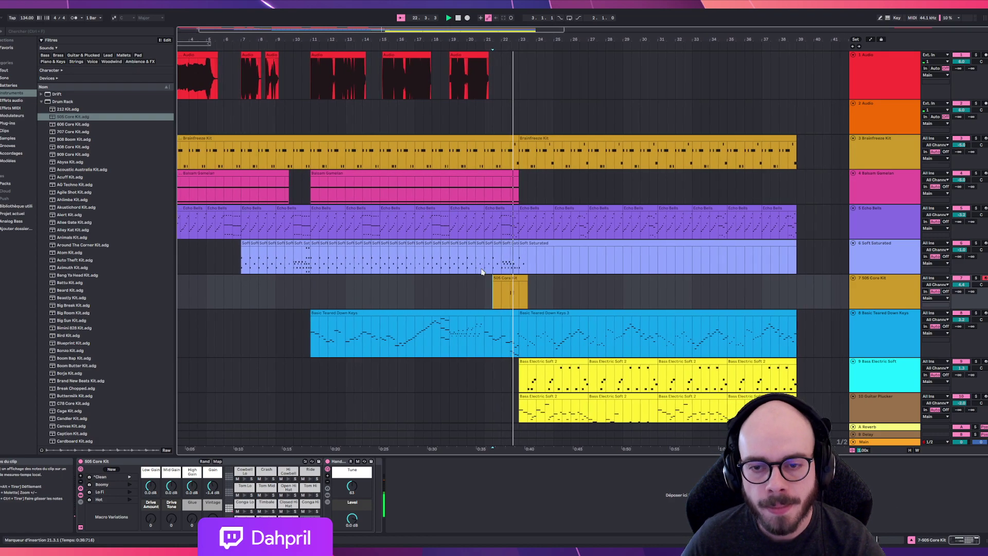
pyautogui.doubleClick(501, 292)
pyautogui.click(598, 448)
pyautogui.moveTo(599, 449); pyautogui.dragTo(592, 449)
pyautogui.moveTo(670, 448); pyautogui.dragTo(686, 447)
pyautogui.click(712, 391)
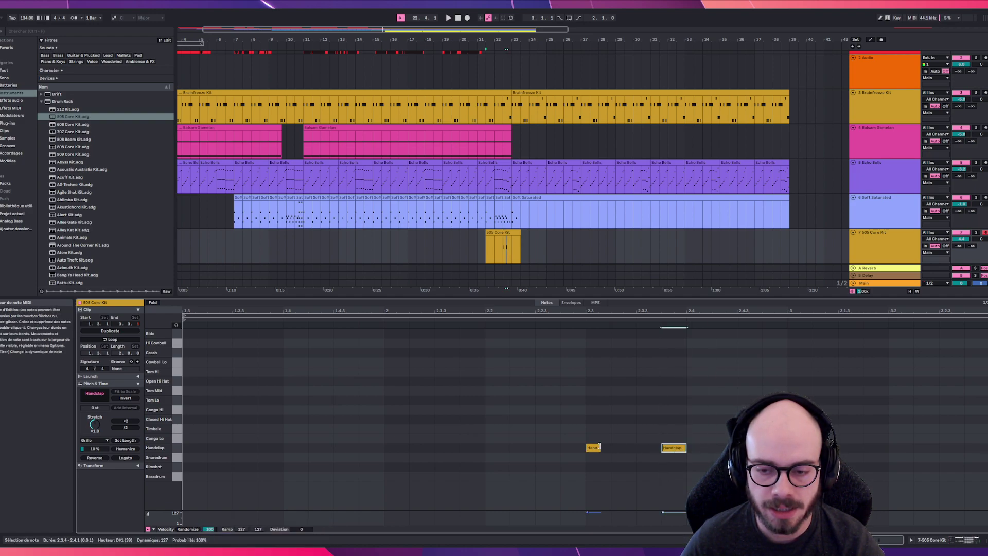
# Play the adjusted handclap pattern within the clip, restarting at its first note on 2.3.1
pyautogui.click(544, 429)
pyautogui.press('space')
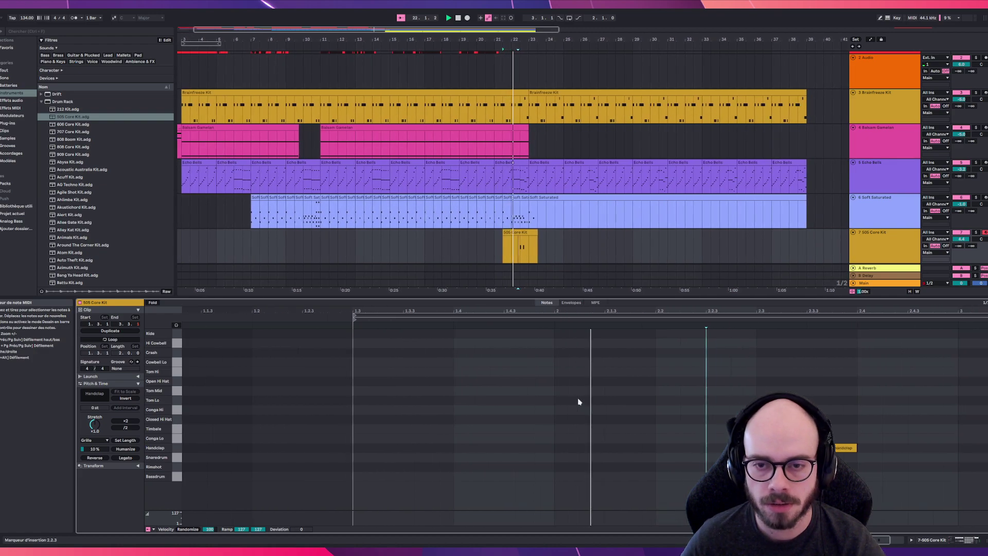
pyautogui.click(762, 422)
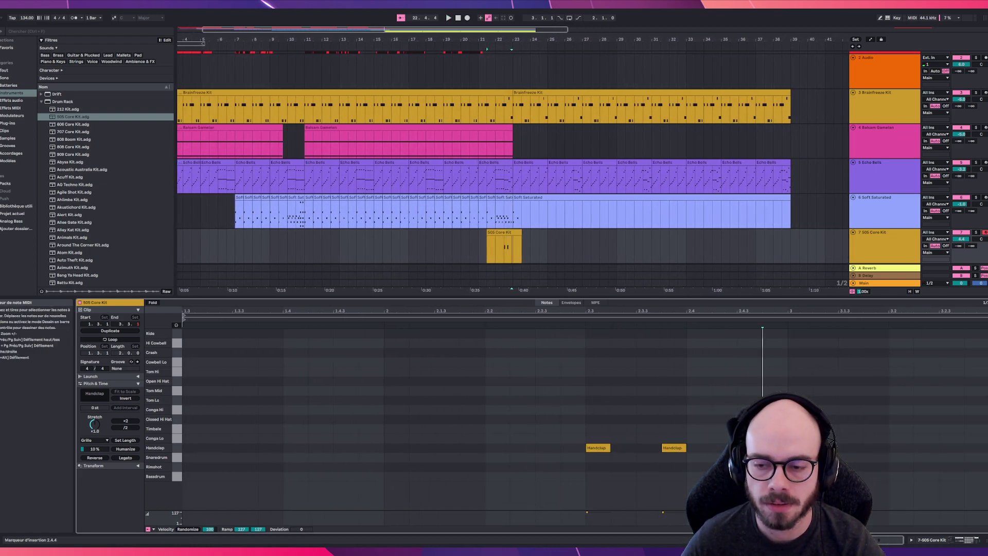
pyautogui.click(587, 433)
pyautogui.press('space')
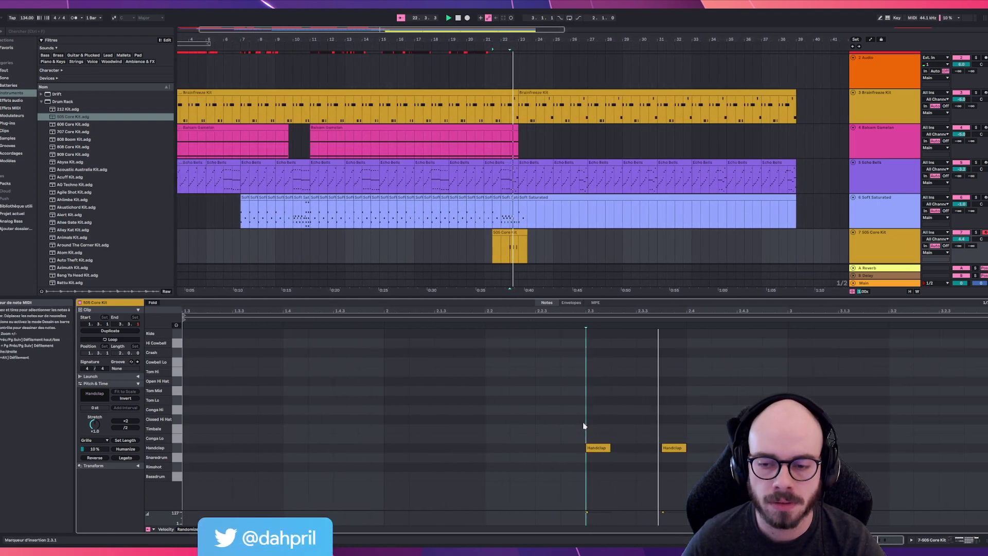
# Play the arrangement through the whole 505 Core Kit clip to hear the handclaps lead into bar 23
pyautogui.scroll(-3, 554, 211)
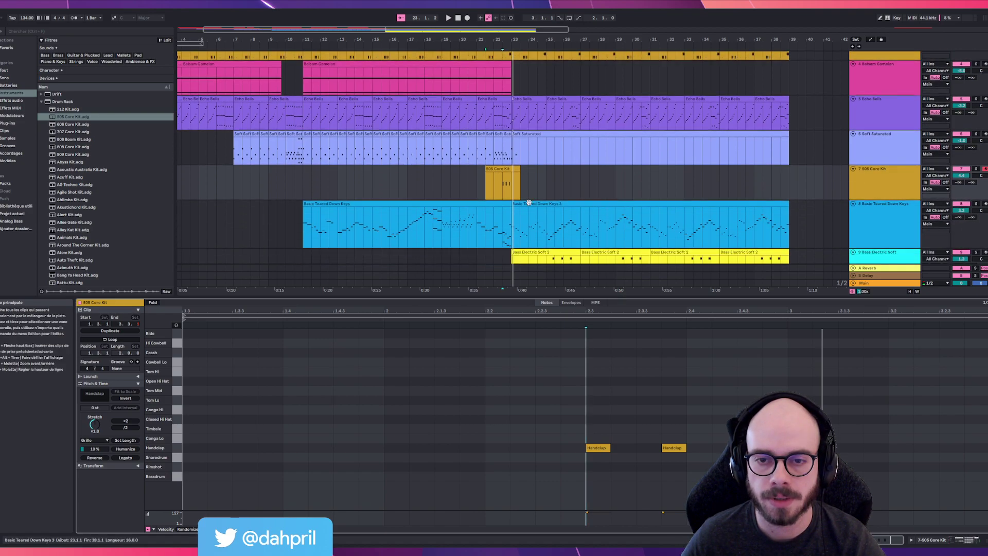
pyautogui.click(478, 188)
pyautogui.click(536, 174)
pyautogui.click(684, 344)
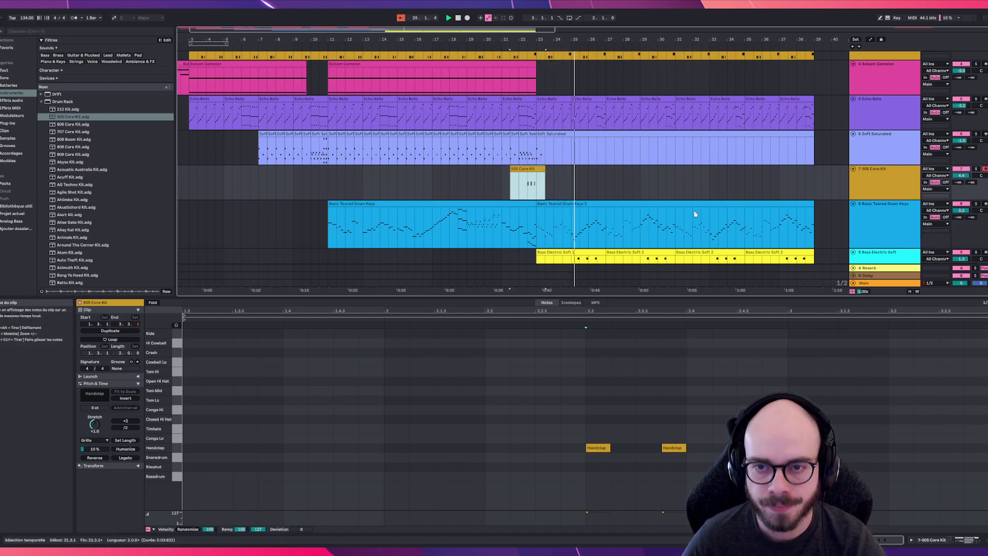
pyautogui.press('space')
pyautogui.click(543, 184)
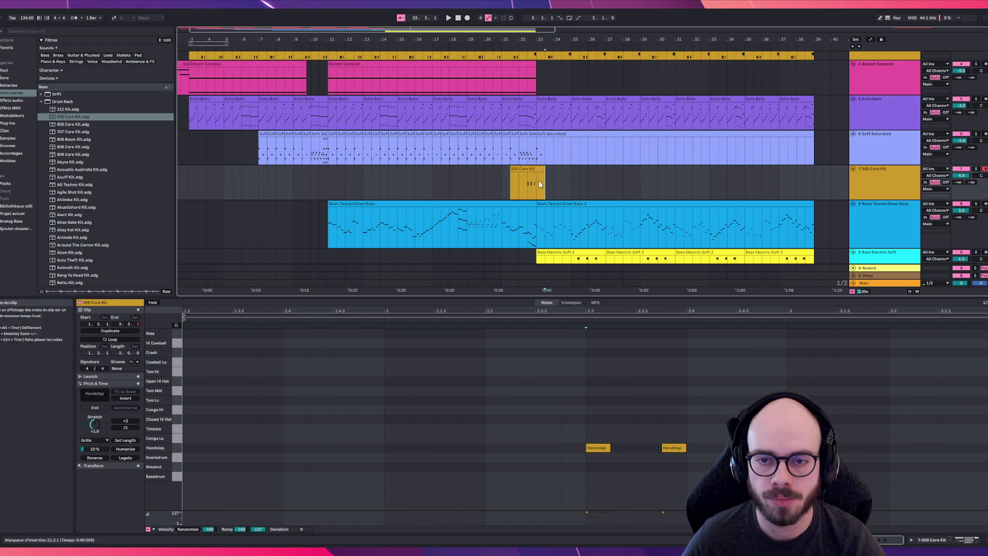
pyautogui.press('space')
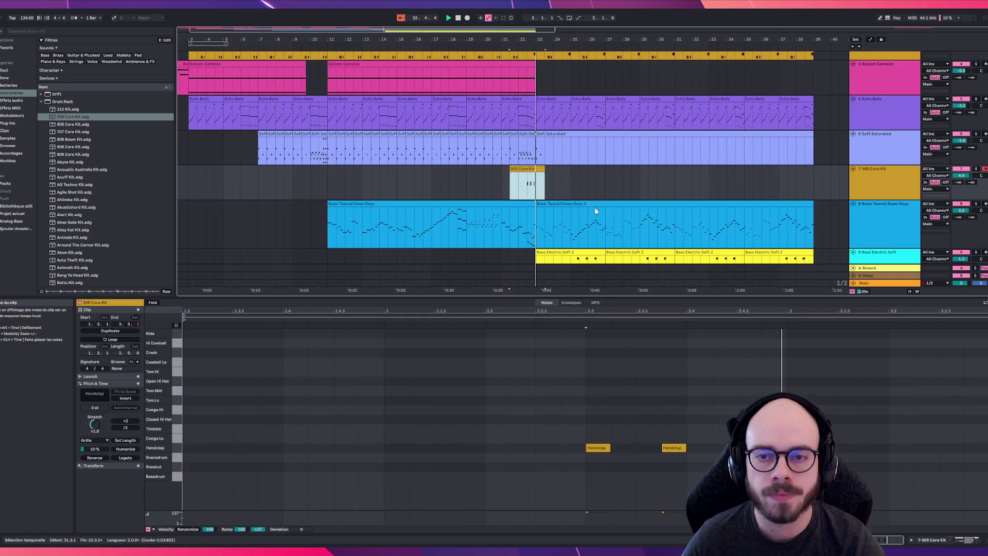
pyautogui.press('space')
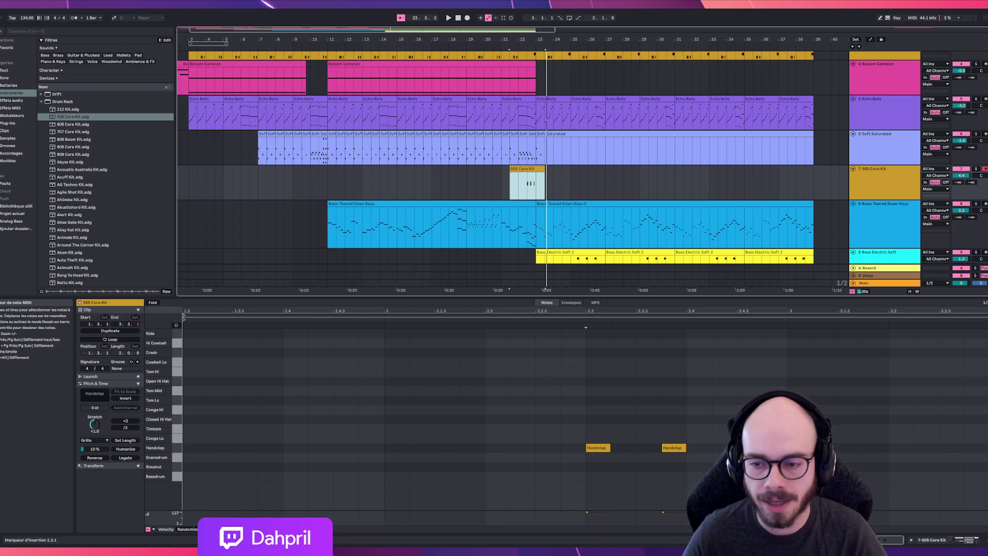
# Change the last handclap at 2.4.3 to a Snaredrum note and layer a Basedrum note with it
pyautogui.click(750, 447)
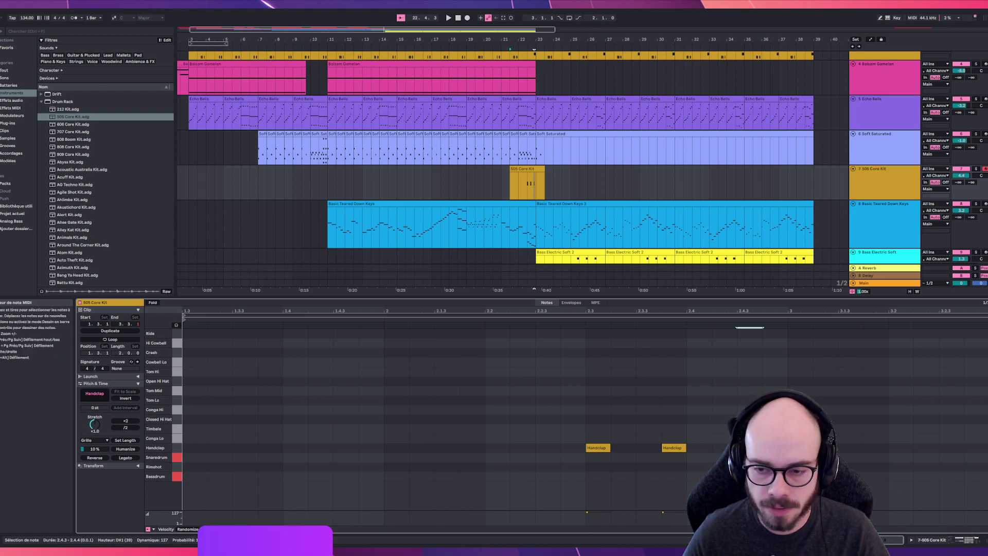
pyautogui.press('Down')
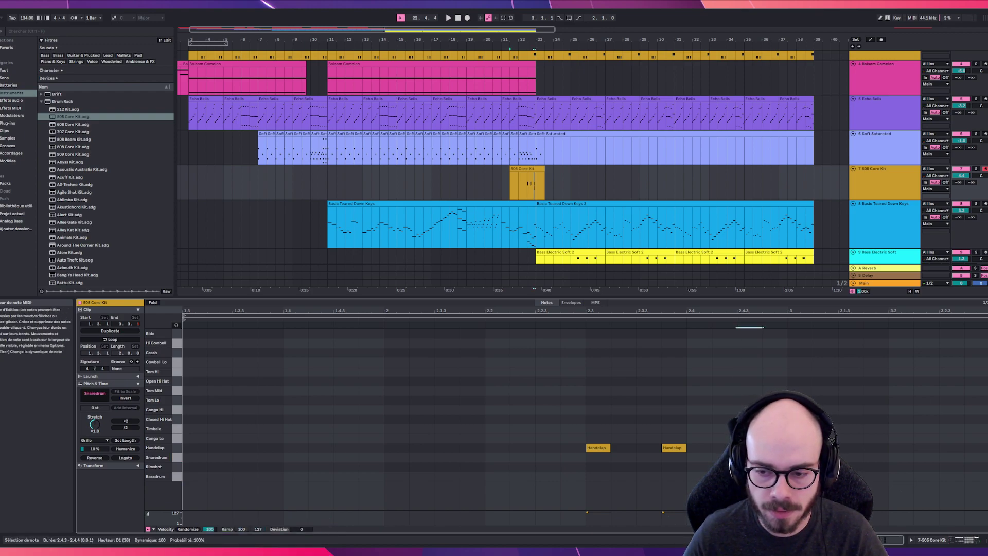
pyautogui.click(736, 360)
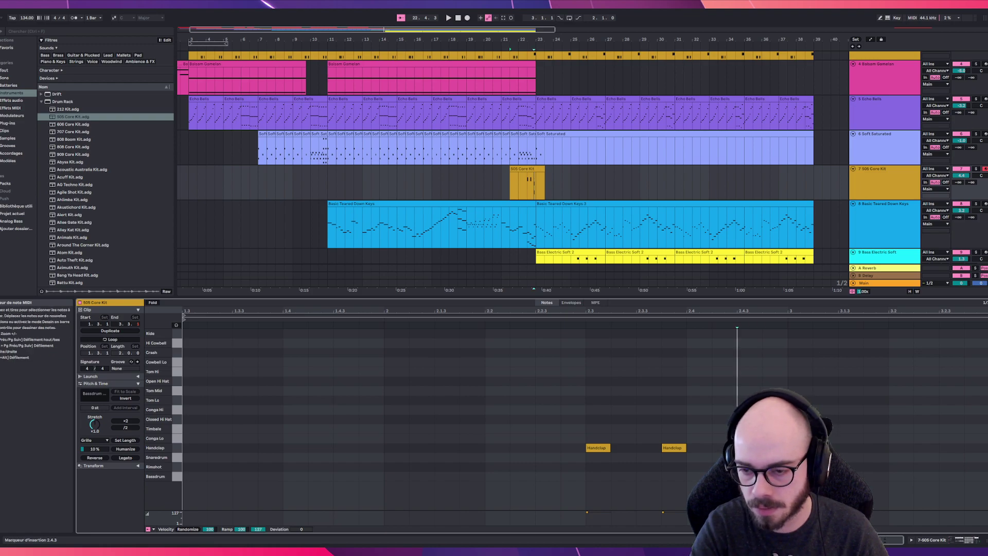
# Play the fill from 2.2.4 with its layered snare and bass drum hit, continuing into the second section
pyautogui.click(560, 404)
pyautogui.press('space')
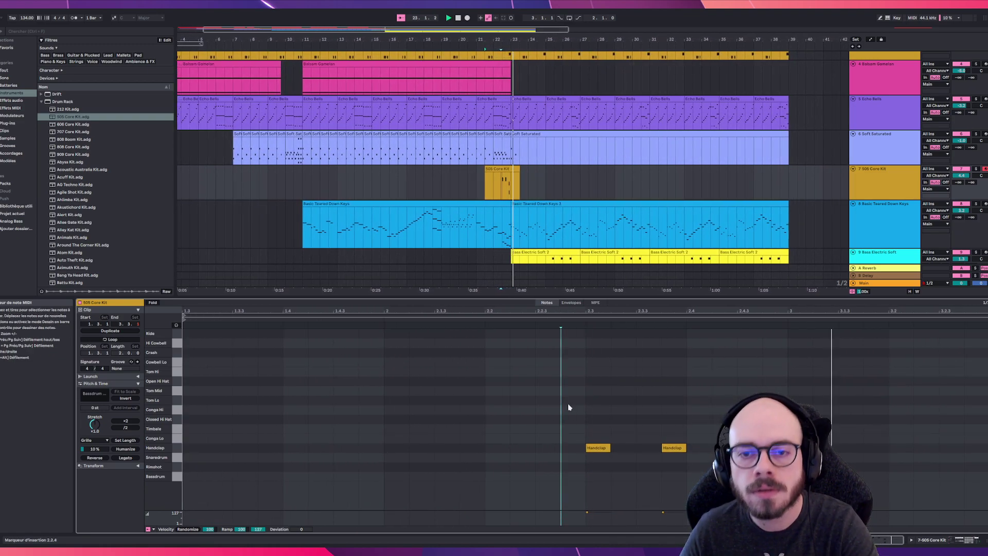
pyautogui.click(591, 420)
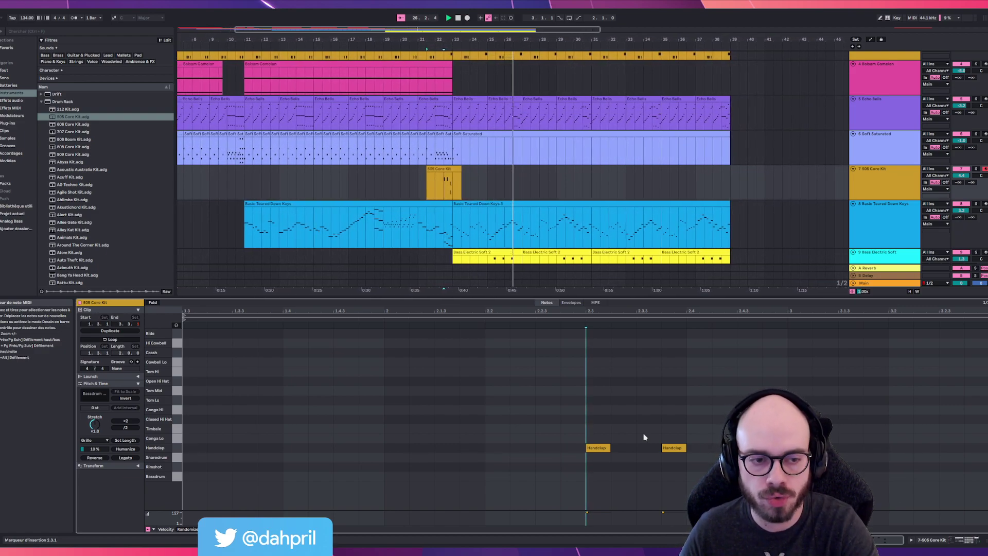
pyautogui.press('space')
# Extend the end of the 505 Core Kit clip to bar 39 and play the arrangement from 19.3
pyautogui.click(434, 182)
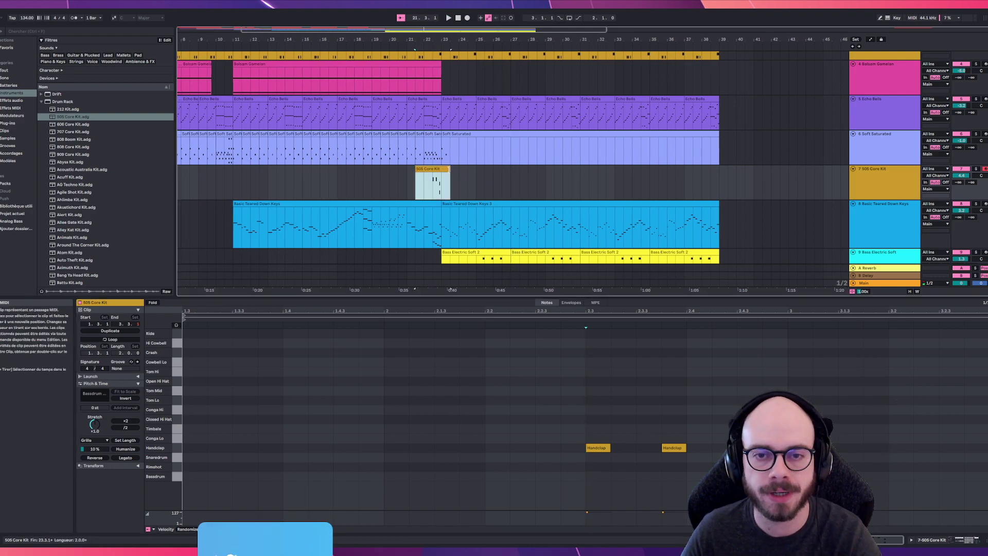
pyautogui.moveTo(449, 180); pyautogui.dragTo(674, 179)
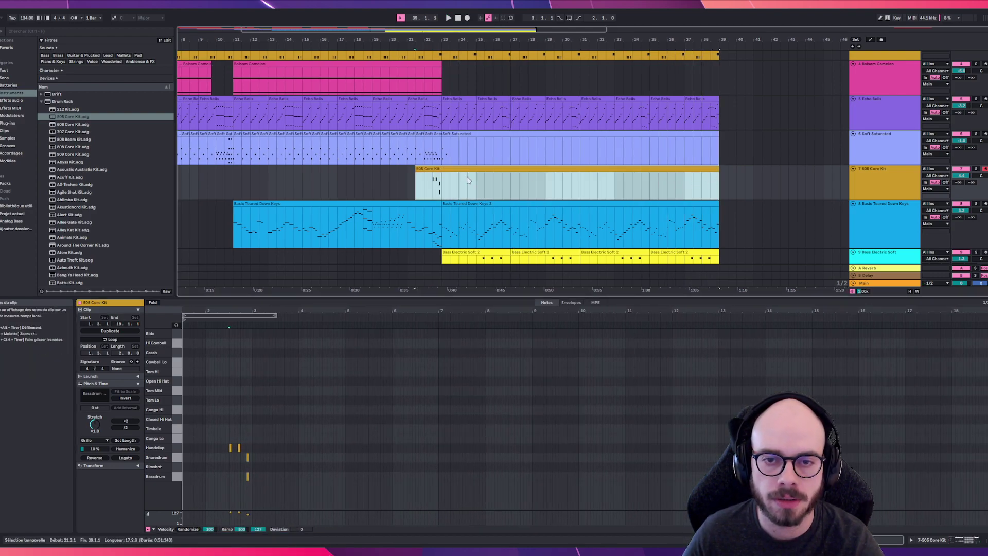
pyautogui.click(391, 177)
pyautogui.press('space')
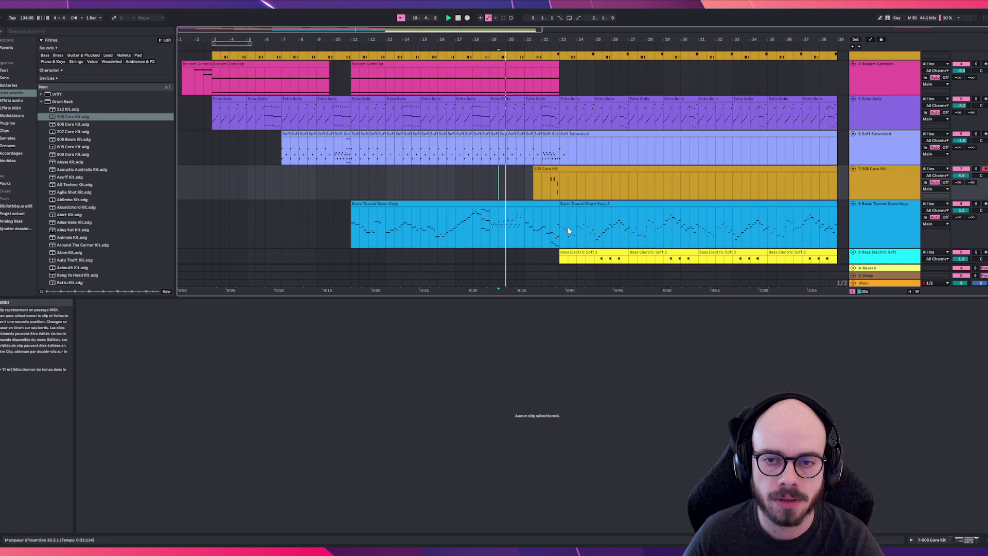
# Play the second section from bar 23 and show the notes of the 505 Core Kit and Soft Saturated clips
pyautogui.click(561, 91)
pyautogui.press('space')
pyautogui.press('space')
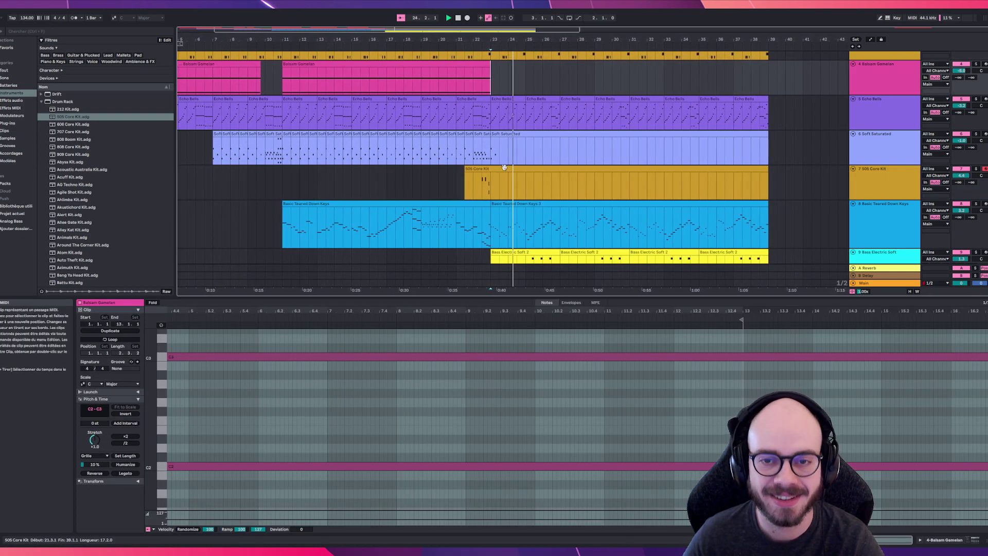
pyautogui.click(514, 195)
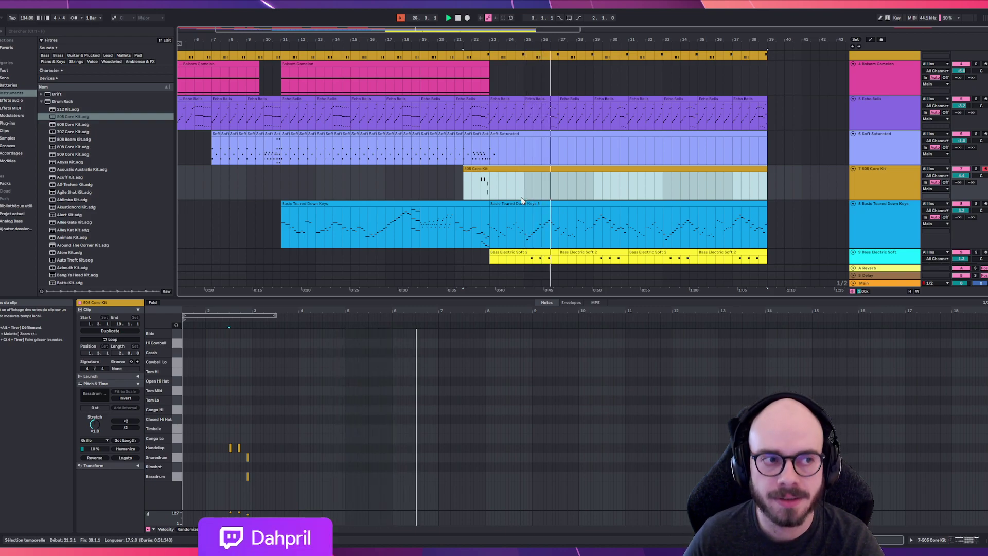
pyautogui.click(511, 133)
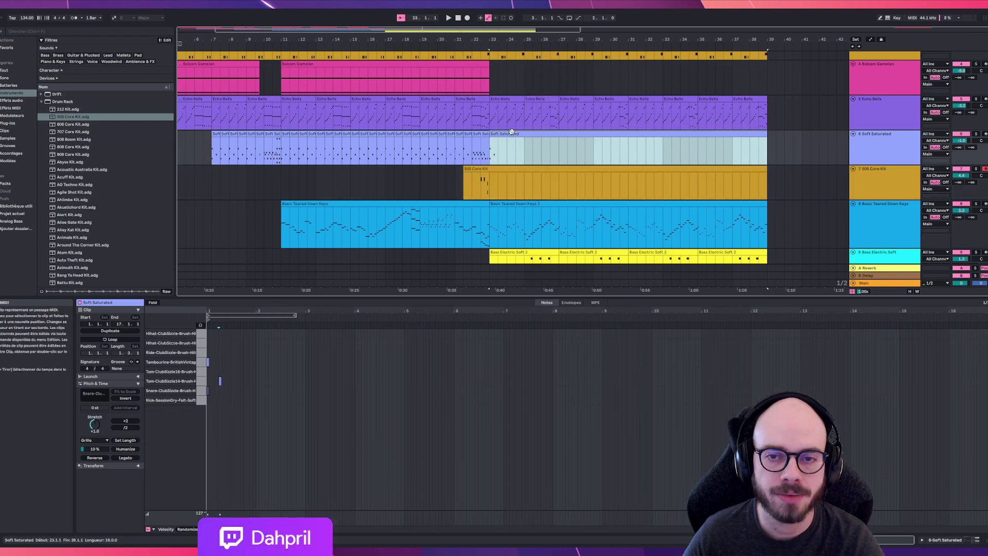
# Reopen the extended 505 Core Kit clip's notes and play it from bar 23, right after the fill
pyautogui.click(478, 178)
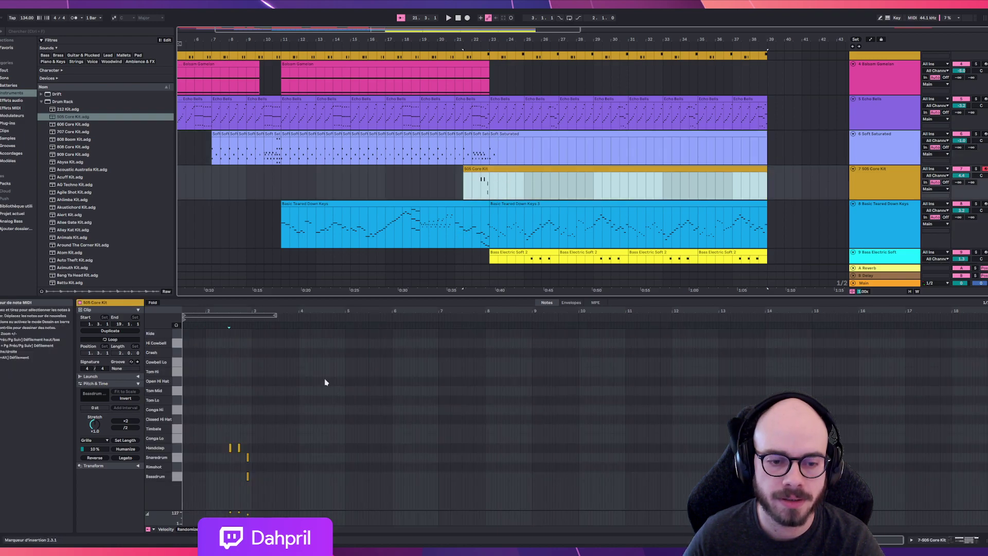
pyautogui.scroll(5, 250, 457)
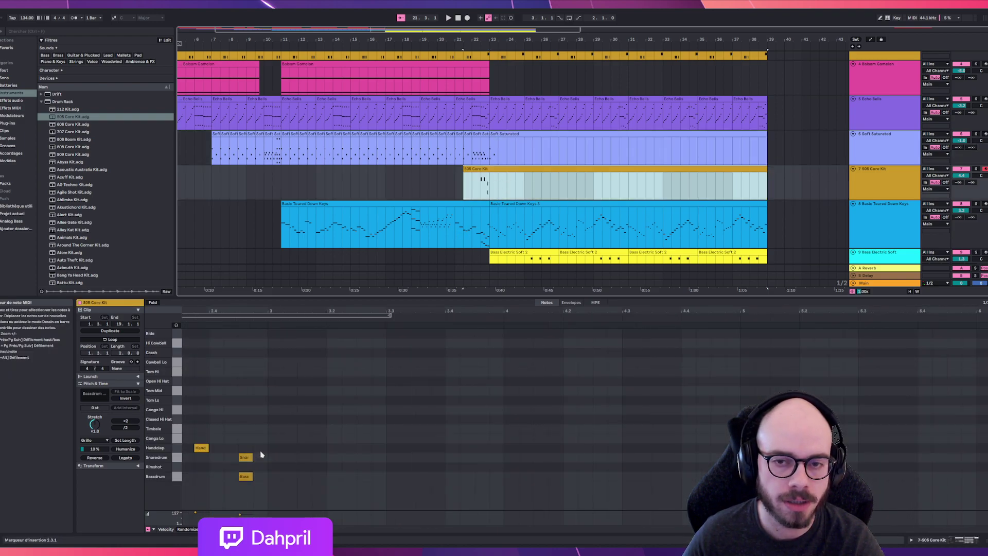
pyautogui.click(263, 429)
pyautogui.press('space')
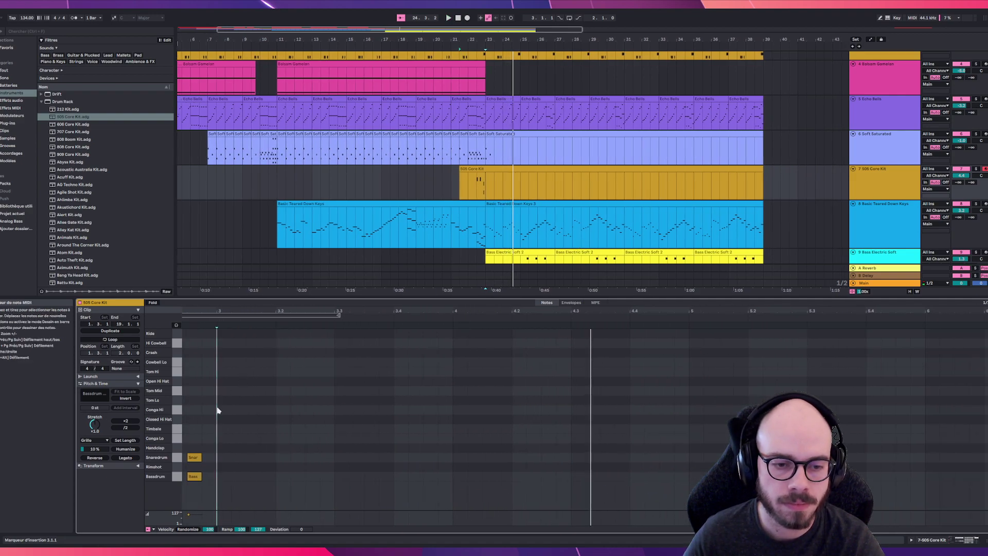
# Show the notes of the Bass Electric Soft 2 clip at bar 23 and reopen the 505 Core Kit clip's notes
pyautogui.scroll(2, 506, 78)
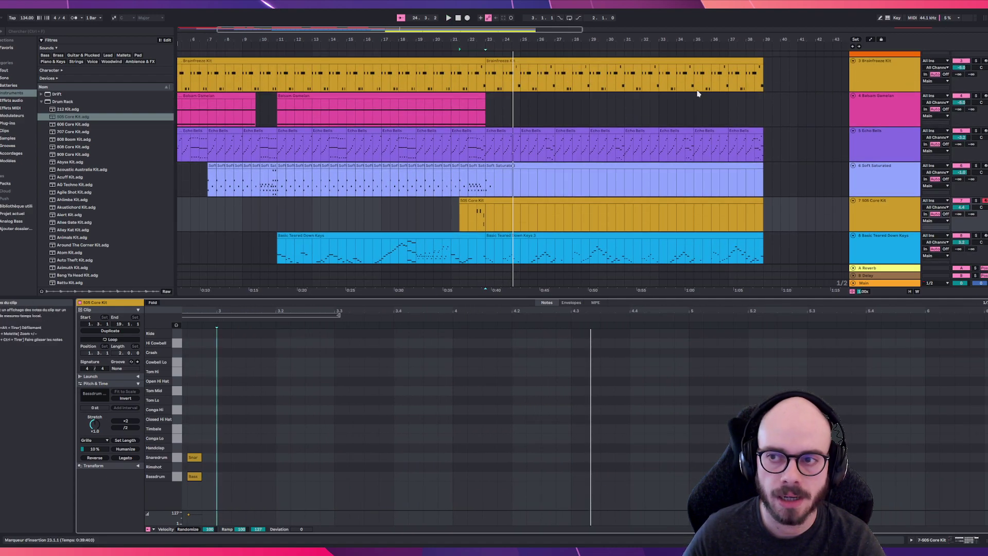
pyautogui.scroll(-3, 588, 167)
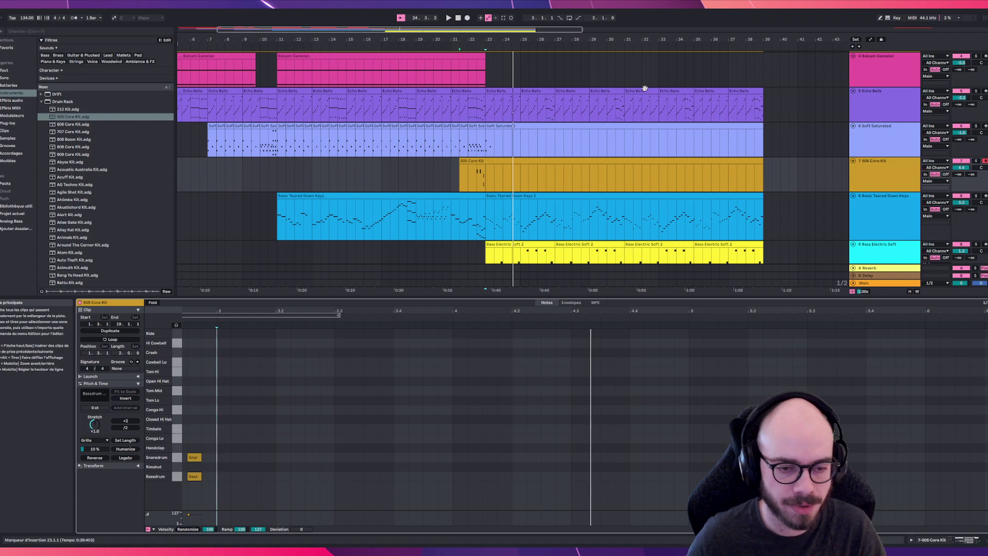
pyautogui.click(487, 254)
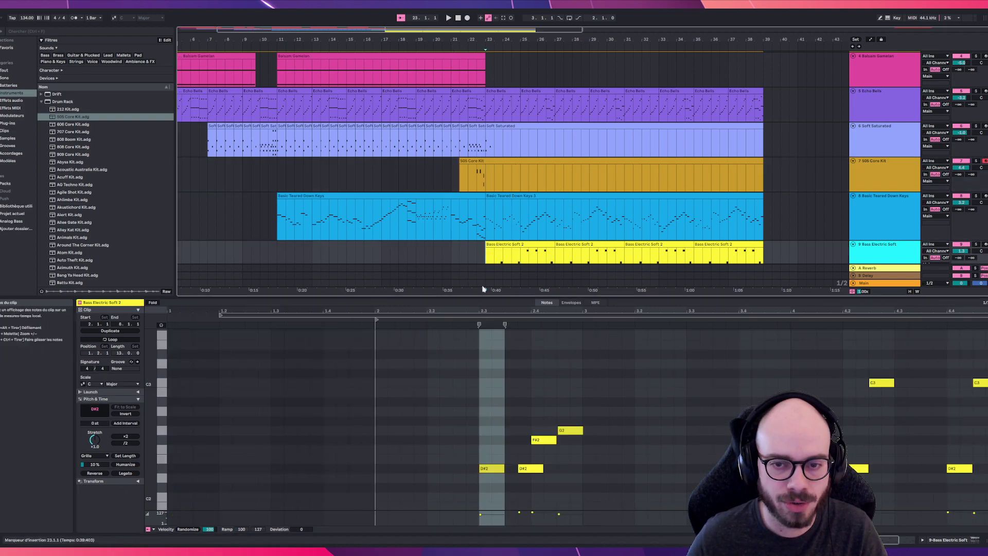
pyautogui.click(494, 168)
pyautogui.doubleClick(486, 162)
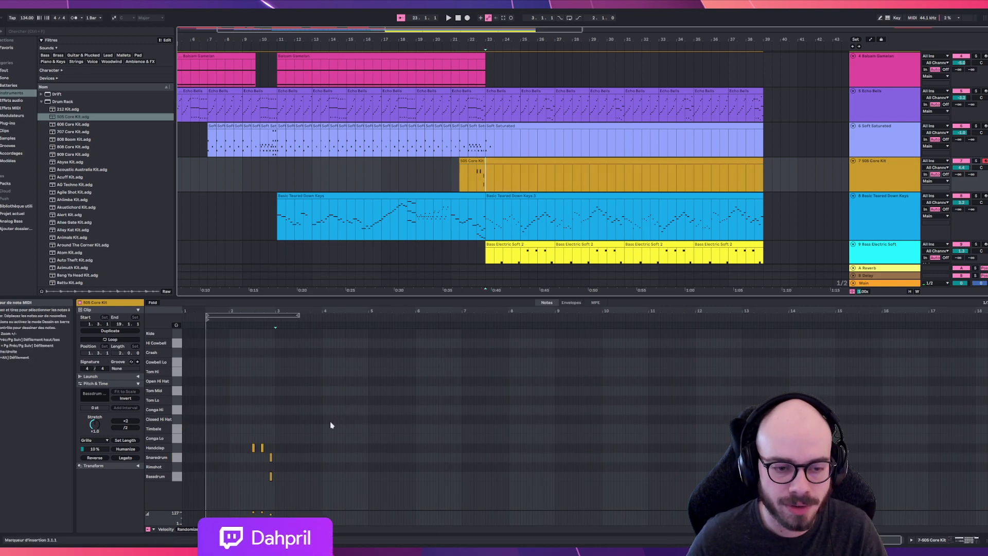
# Try two consecutive Timbale hits from 3.1.1, followed by a Snaredrum at 3.2.1 and a Bassdrum at 3.2.3
pyautogui.doubleClick(277, 432)
pyautogui.moveTo(277, 429); pyautogui.dragTo(281, 430)
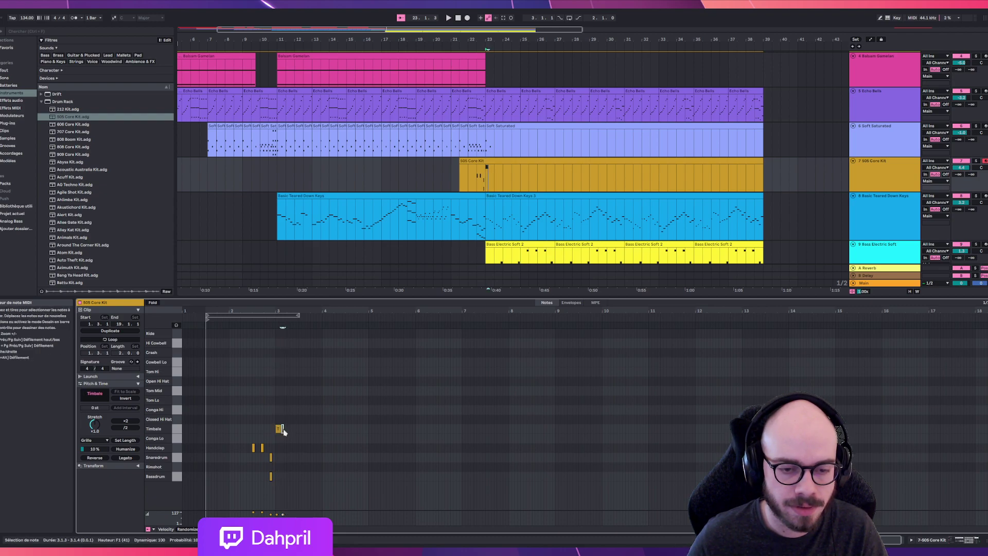
pyautogui.hotkey('ctrl', 'd')
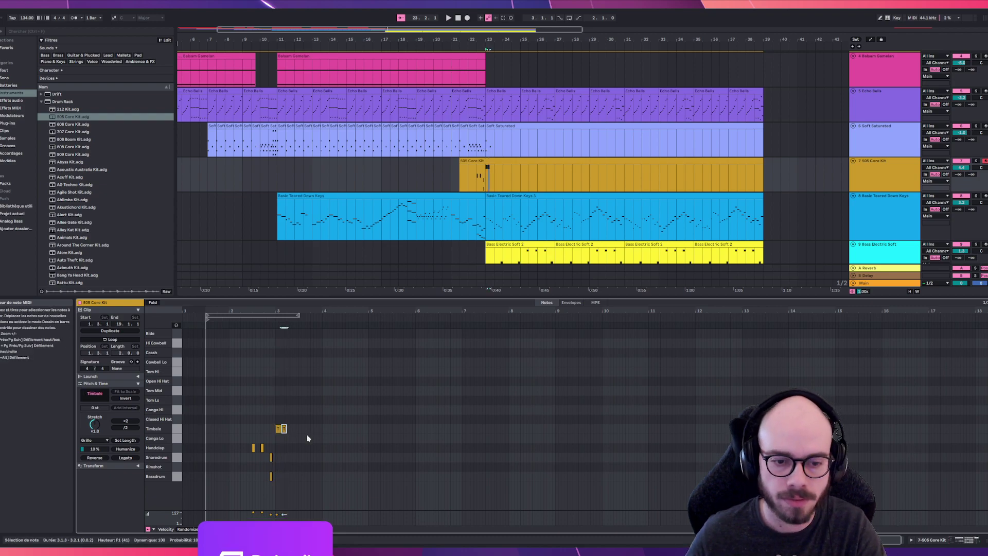
pyautogui.scroll(5, 309, 440)
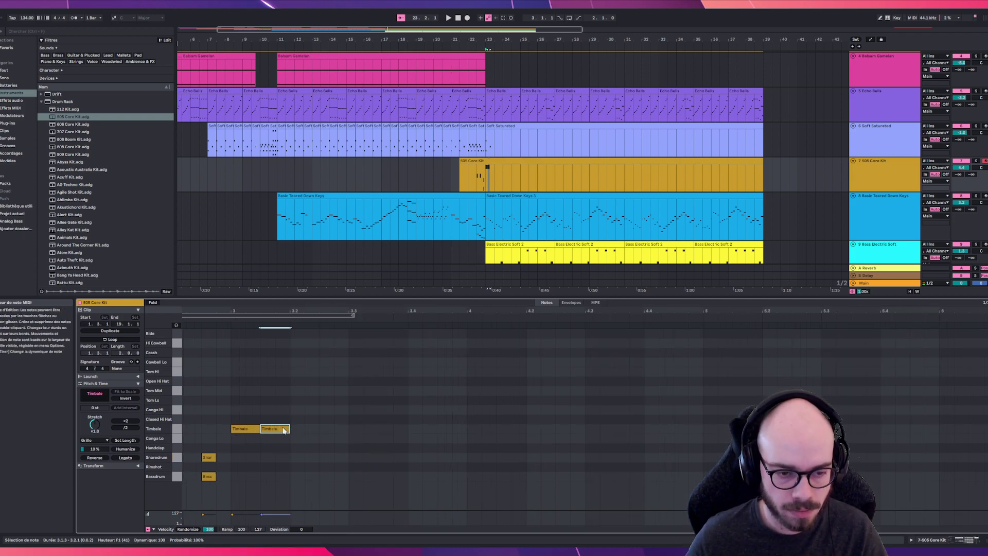
pyautogui.doubleClick(297, 458)
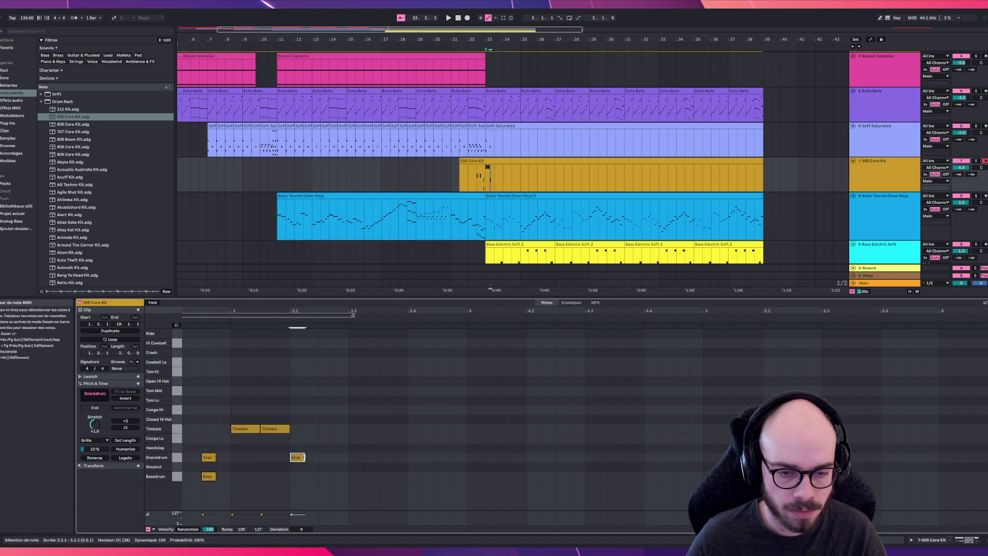
pyautogui.doubleClick(324, 477)
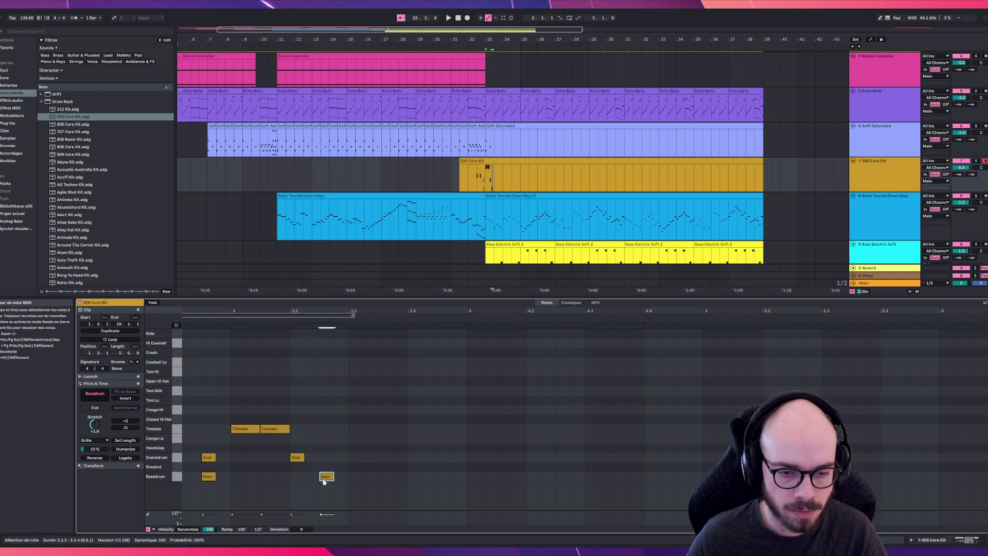
# Play the Timbale, Snaredrum and Bassdrum hits in context, starting from several points including 2.4.1 and 2.4.3
pyautogui.click(223, 394)
pyautogui.press('space')
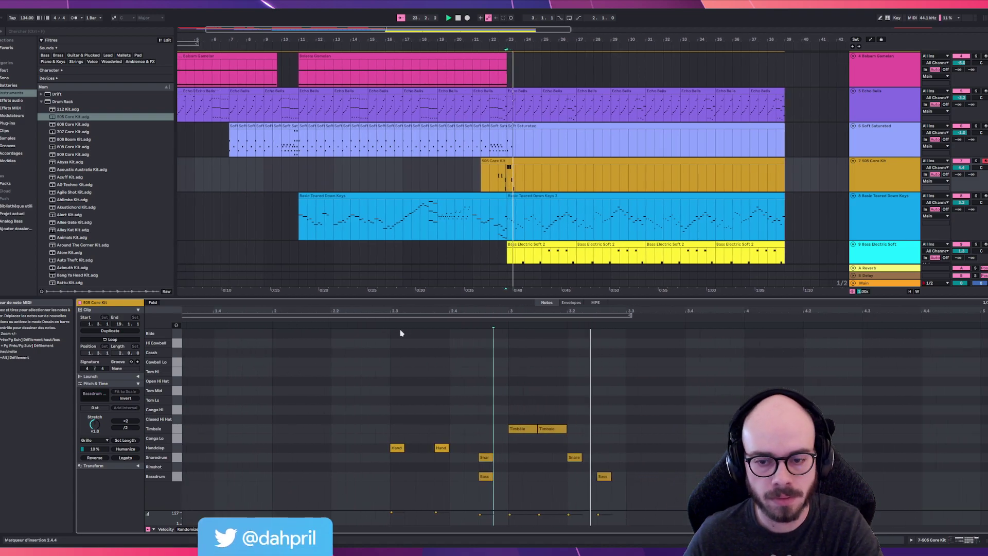
pyautogui.click(372, 407)
pyautogui.click(280, 394)
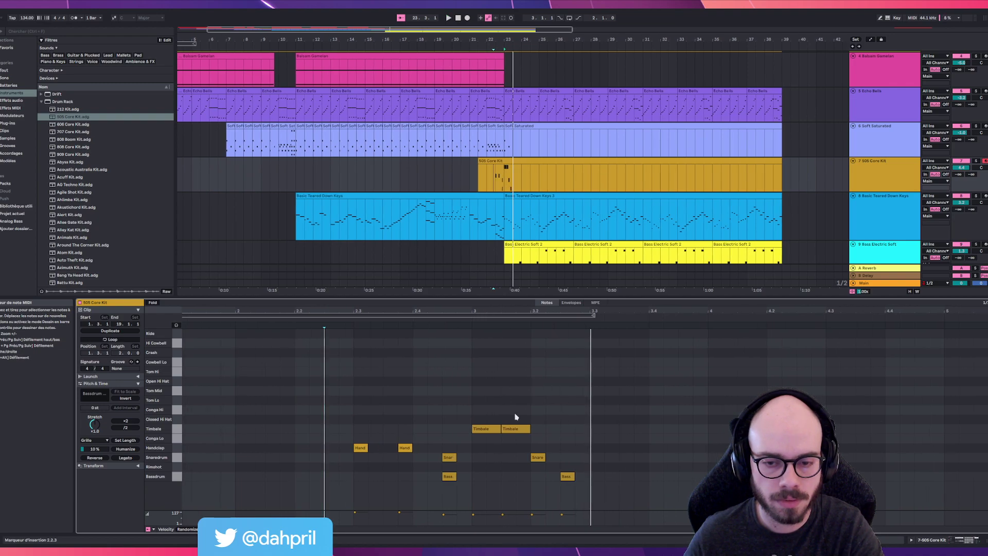
pyautogui.click(415, 408)
pyautogui.press('space')
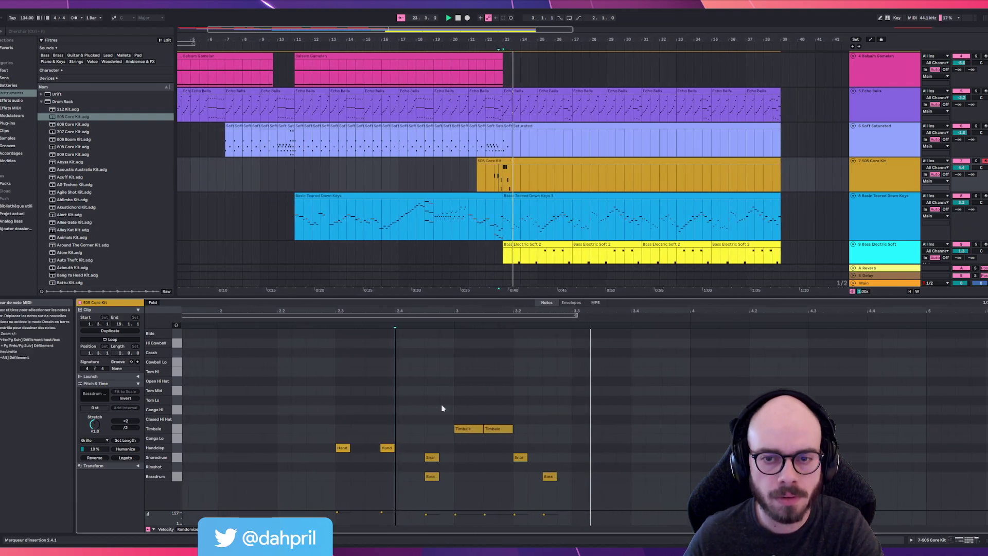
pyautogui.press('space')
pyautogui.click(379, 430)
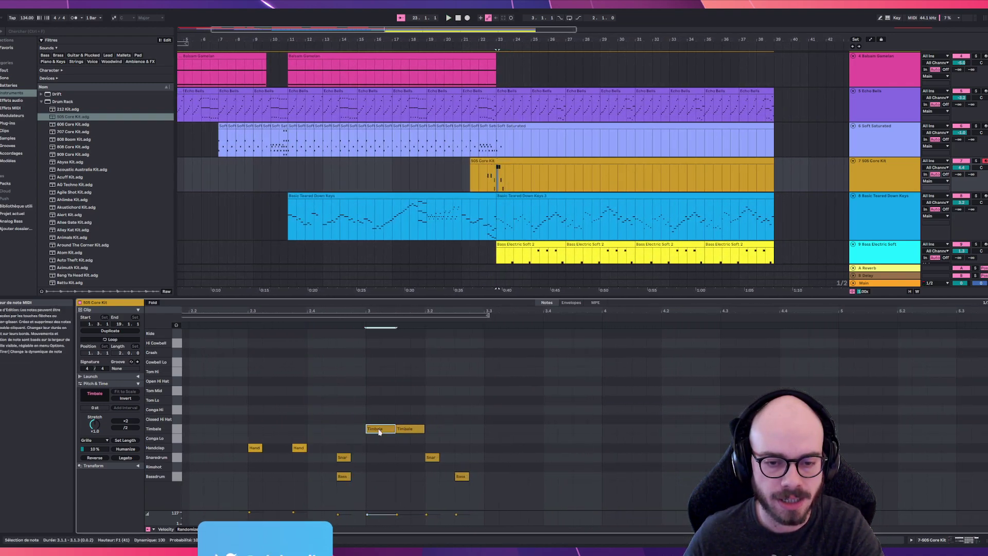
pyautogui.click(332, 410)
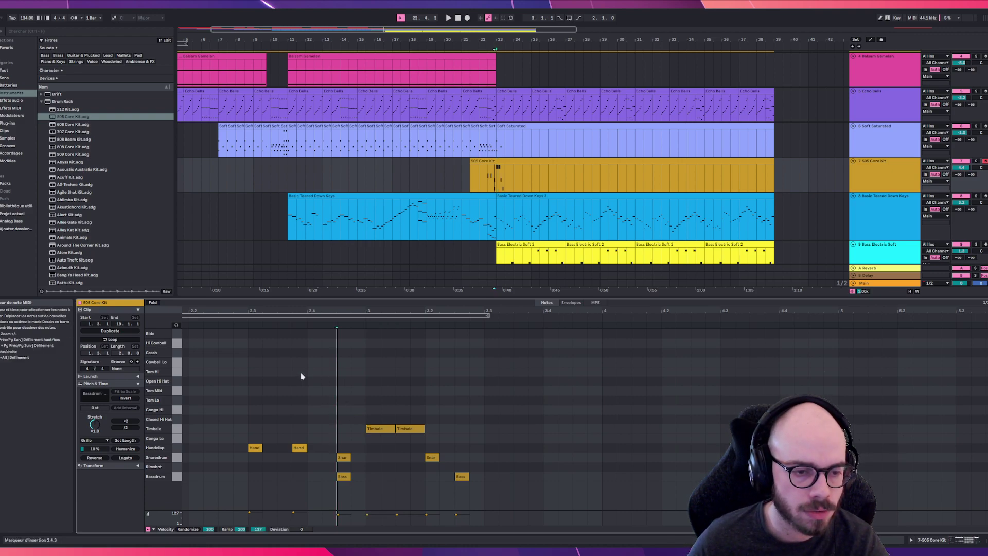
pyautogui.press('space')
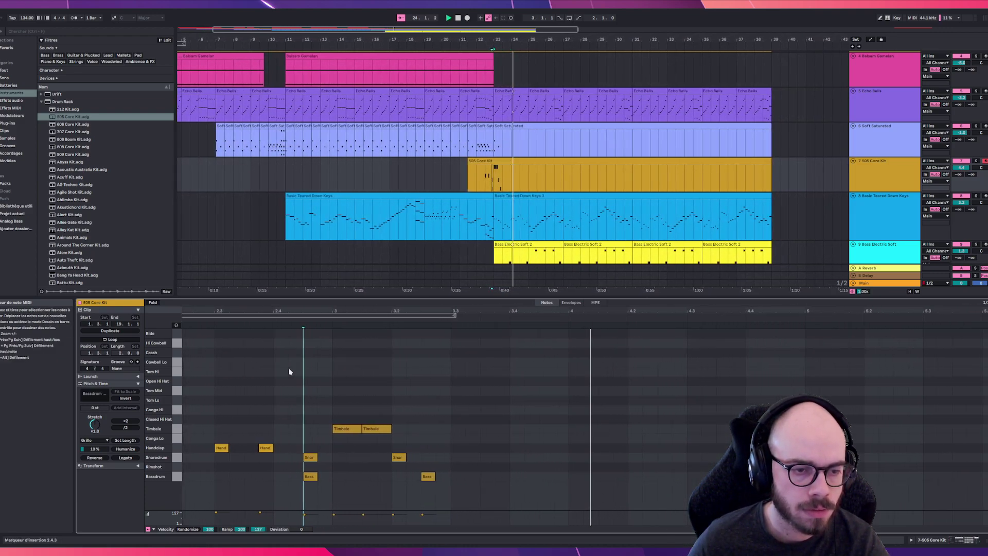
# Expand the Launch and Transform settings of the 505 Core Kit clip to view their options
pyautogui.click(137, 376)
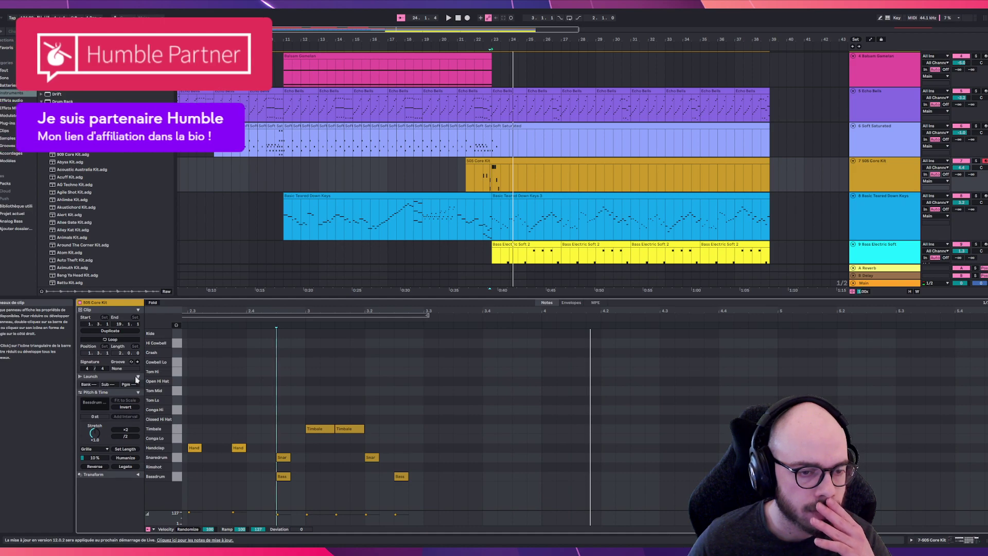
pyautogui.click(138, 474)
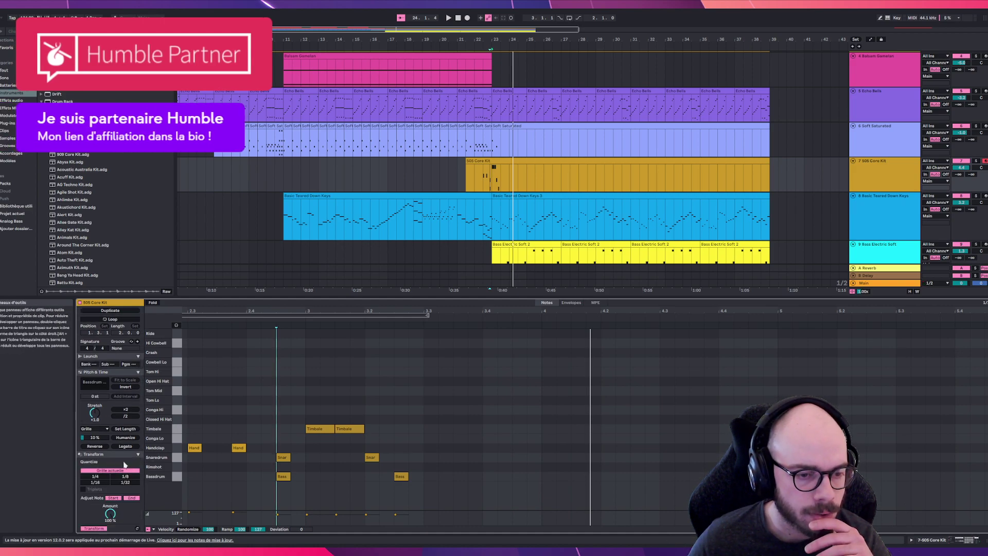
pyautogui.scroll(2, 106, 463)
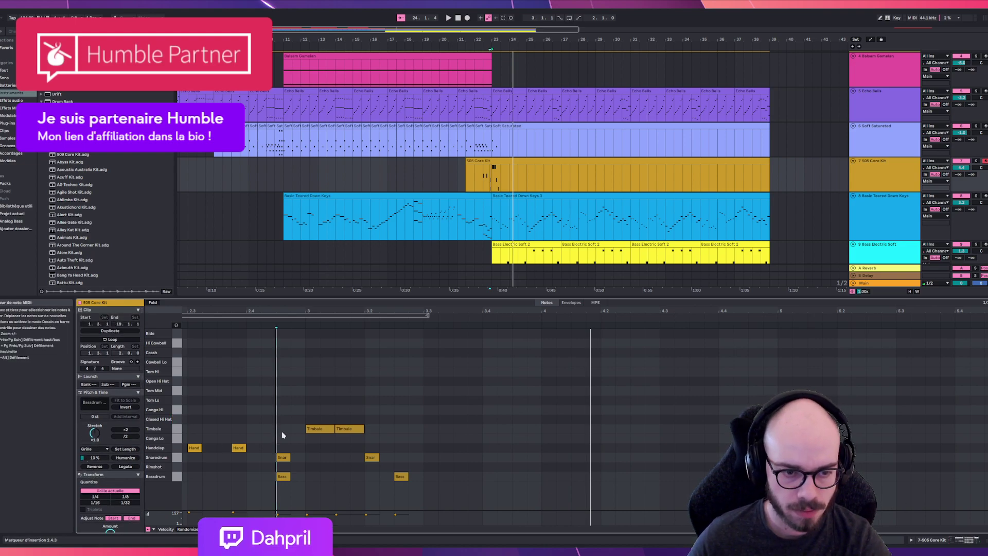
# Delete both Timbale hits from the start of bar 3 in the 505 Core Kit clip
pyautogui.click(317, 430)
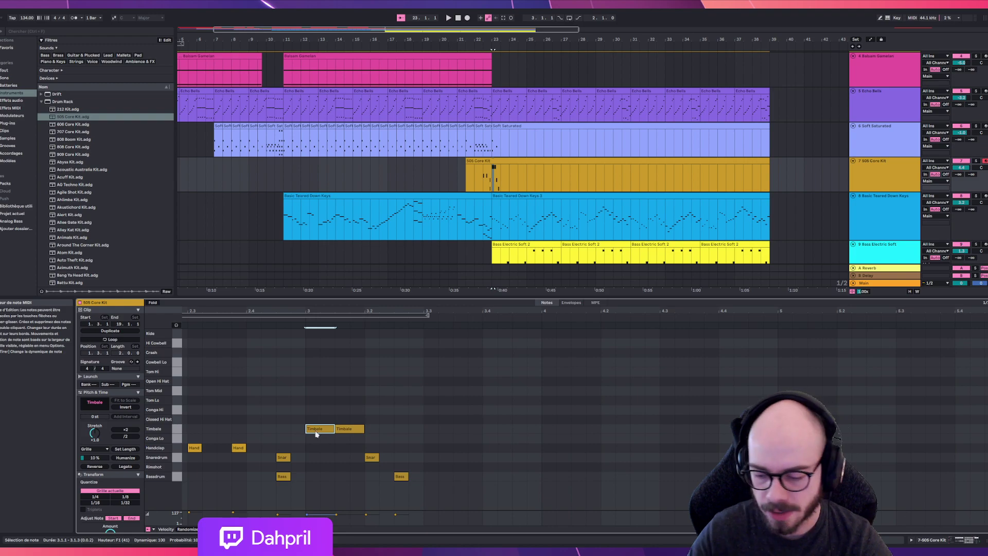
pyautogui.press('Delete')
pyautogui.click(350, 430)
pyautogui.press('Delete')
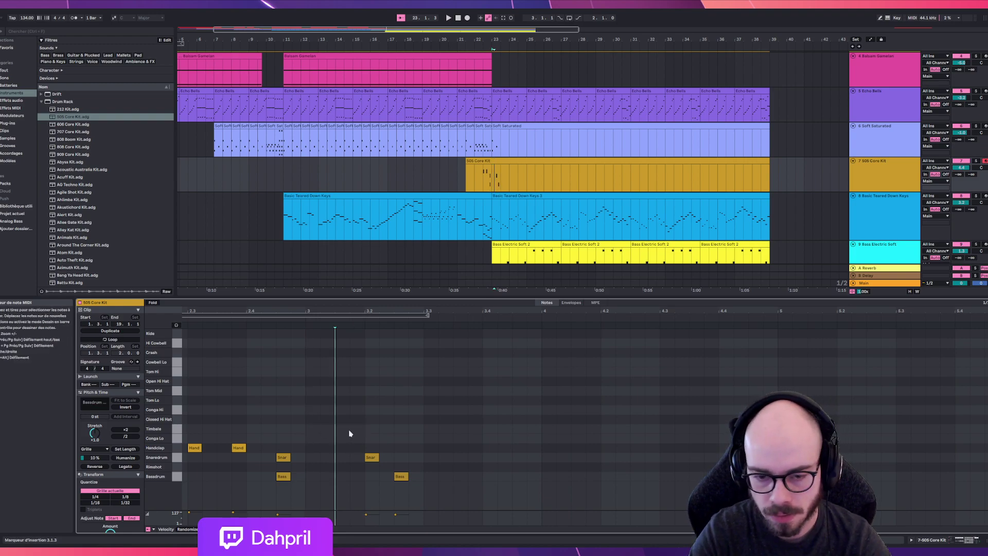
# Add one-sixteenth hits of Rimshot at 3.1.1, Snaredrum at 3.1.2, Bassdrum at 3.1.3 and Handclap at 3.1.4
pyautogui.click(306, 438)
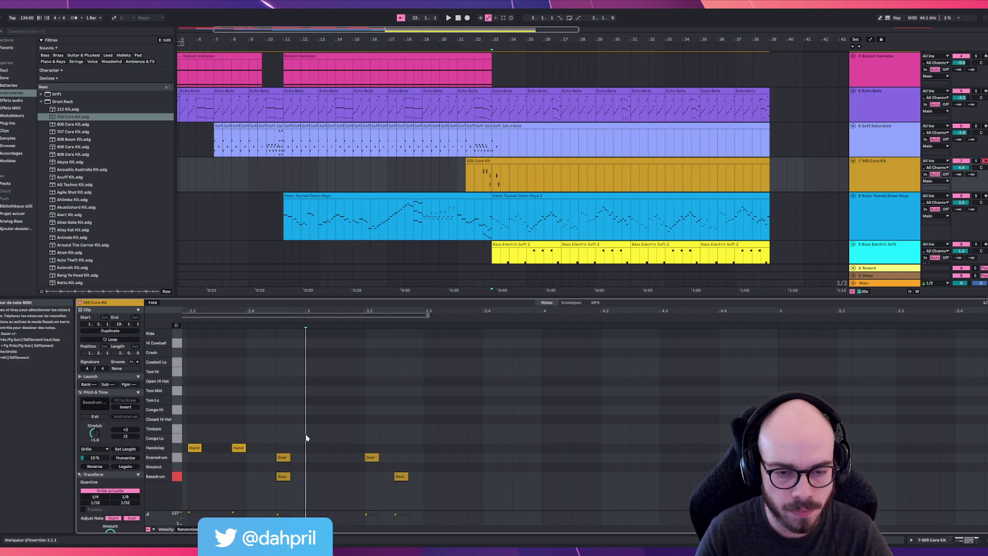
pyautogui.doubleClick(311, 466)
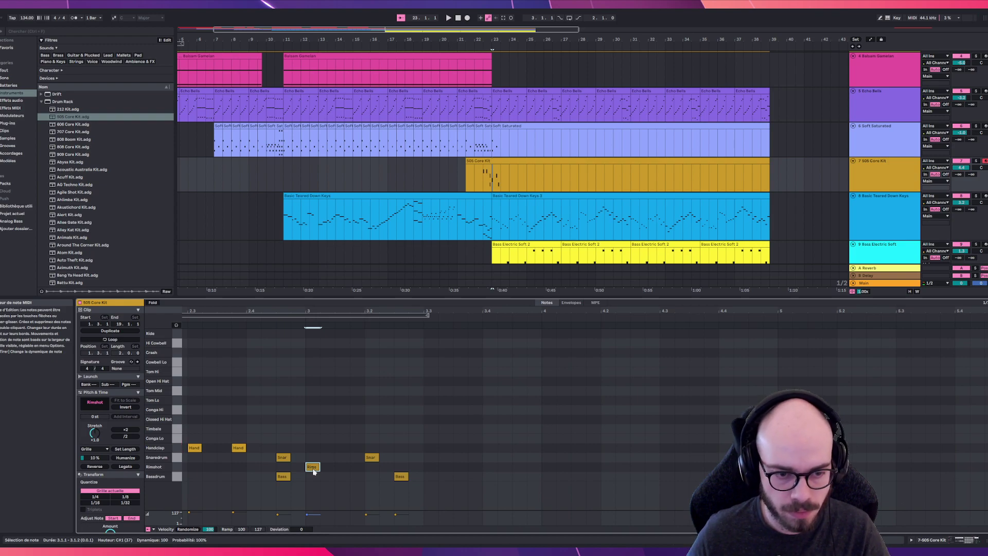
pyautogui.doubleClick(327, 457)
pyautogui.doubleClick(343, 476)
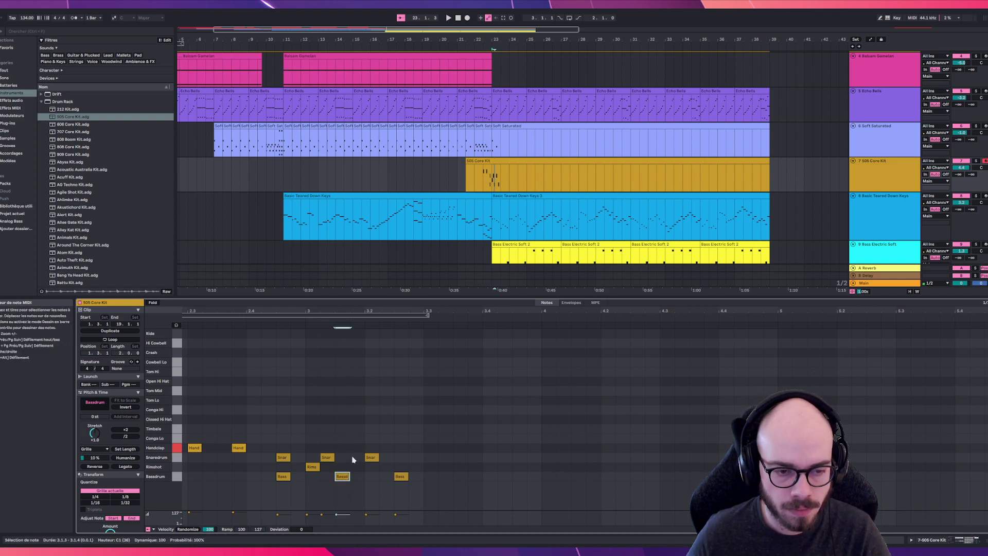
pyautogui.doubleClick(356, 438)
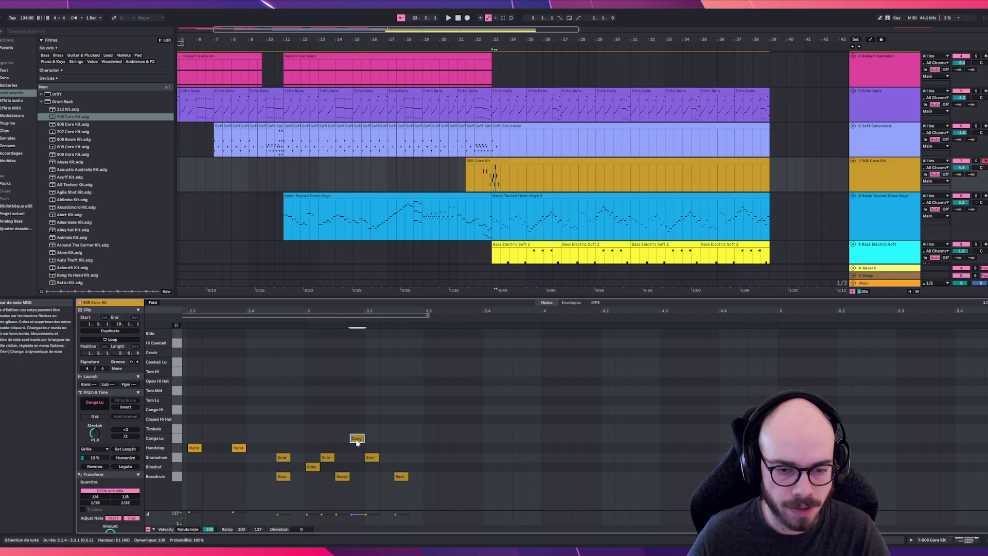
pyautogui.moveTo(356, 439); pyautogui.dragTo(357, 447)
# Delete the Snaredrum at 3.2.1, the Bassdrum at 3.2.3 and the Handclap at 3.1.4
pyautogui.click(371, 457)
pyautogui.doubleClick(372, 457)
pyautogui.doubleClick(400, 476)
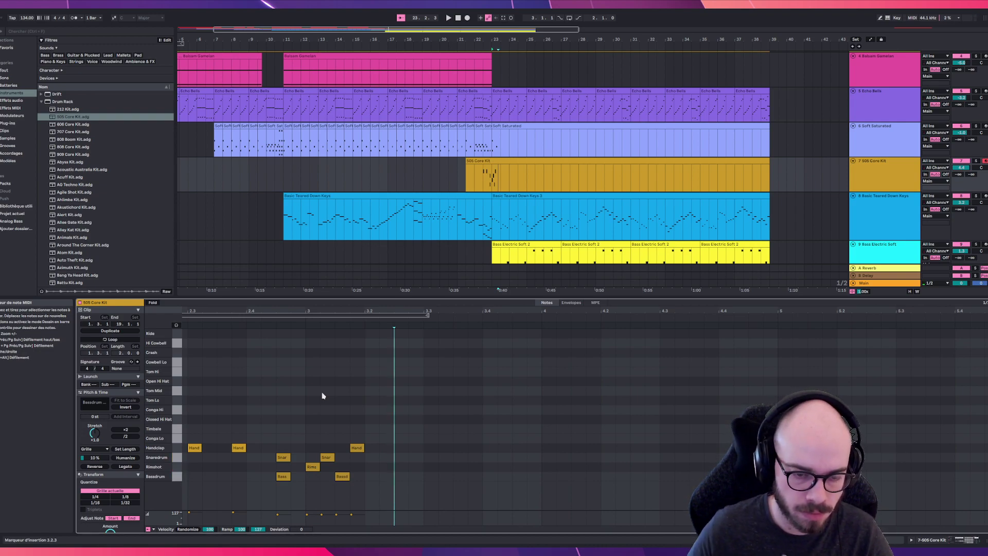
pyautogui.doubleClick(357, 448)
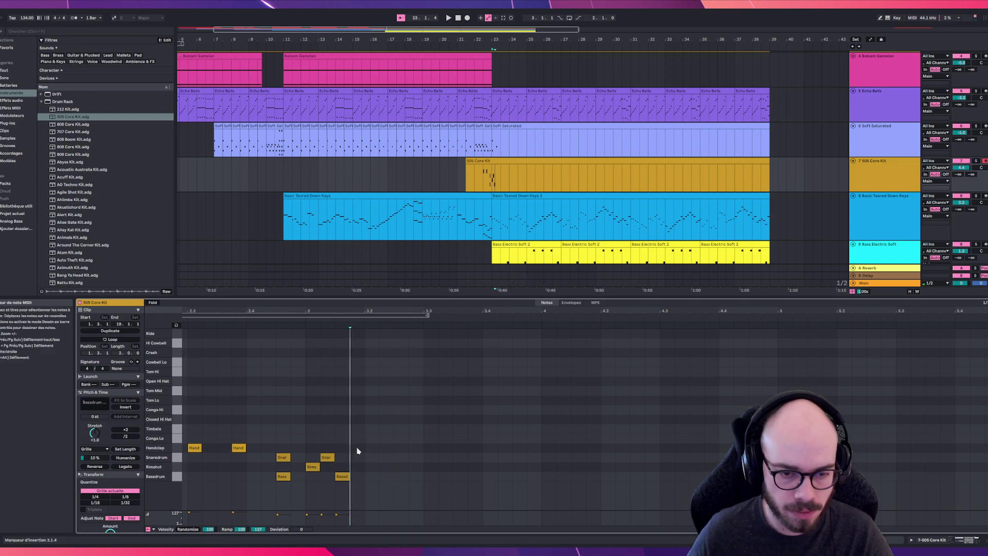
# Rearrange the bar 3 hits into Rimshots at 3.1.1 and 3.1.3, a Snaredrum at 3.2.1 and a Bassdrum at 3.2.3
pyautogui.moveTo(326, 456)
pyautogui.mouseDown()
pyautogui.moveTo(342, 457)
pyautogui.moveTo(357, 476)
pyautogui.moveTo(328, 466)
pyautogui.mouseUp()
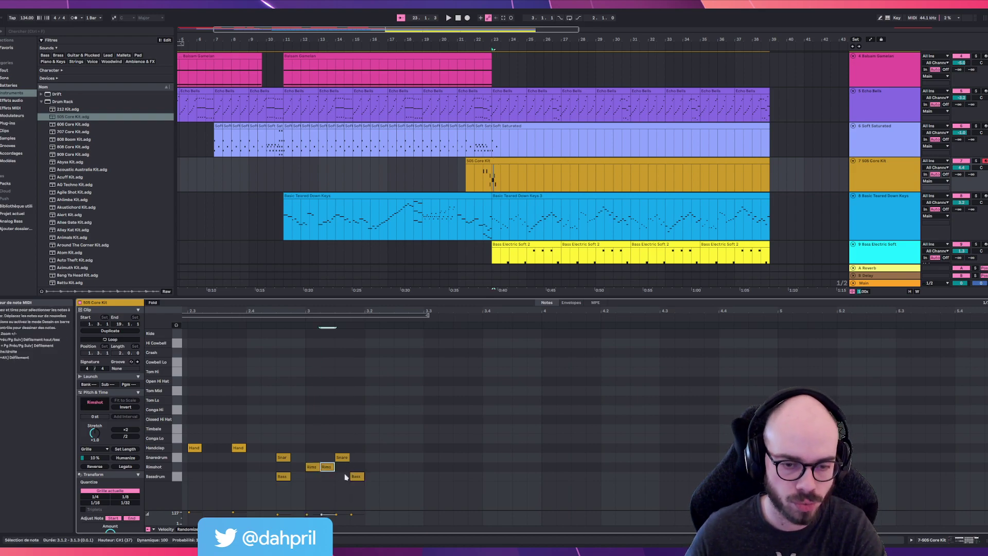
pyautogui.click(304, 432)
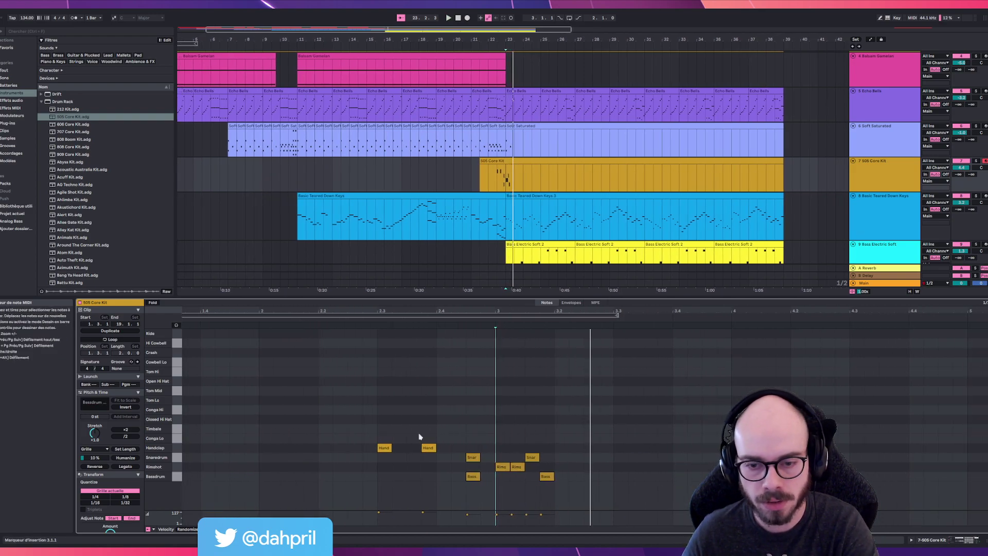
pyautogui.moveTo(532, 457); pyautogui.dragTo(591, 477)
pyautogui.moveTo(518, 468); pyautogui.dragTo(535, 471)
# Play the revised drum pattern from 2.4.3 and 2.2.3, and the whole arrangement from 20.3.1
pyautogui.click(465, 439)
pyautogui.press('space')
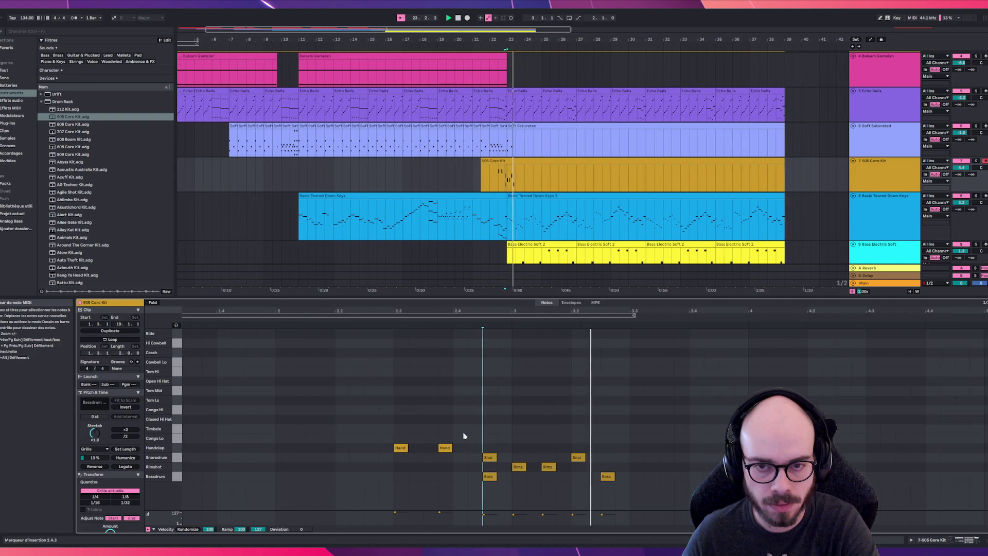
pyautogui.click(308, 437)
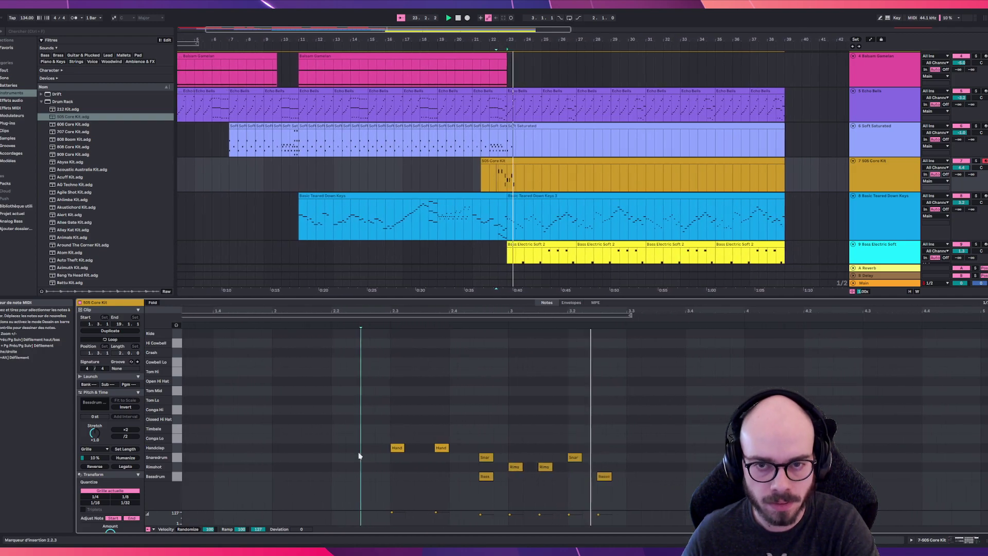
pyautogui.click(463, 177)
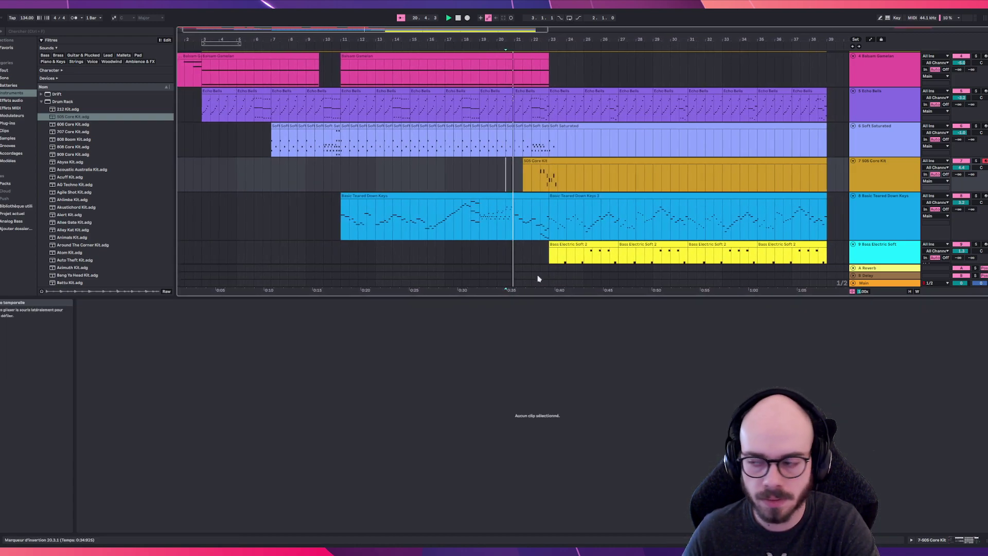
# Reopen the 505 Core Kit clip's notes, move the second Rimshot to 3.1.4 and play the result from 2.4.1
pyautogui.click(555, 161)
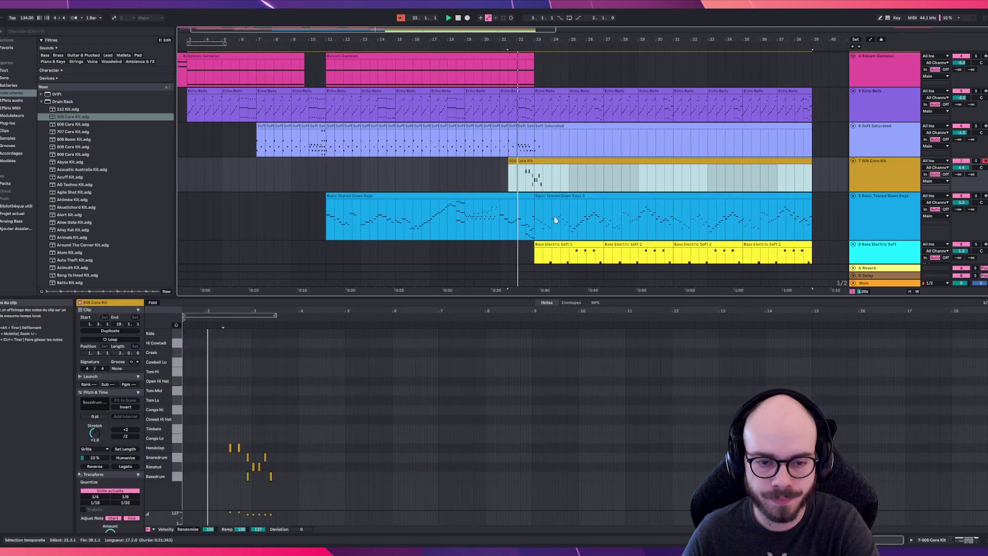
pyautogui.scroll(4, 228, 463)
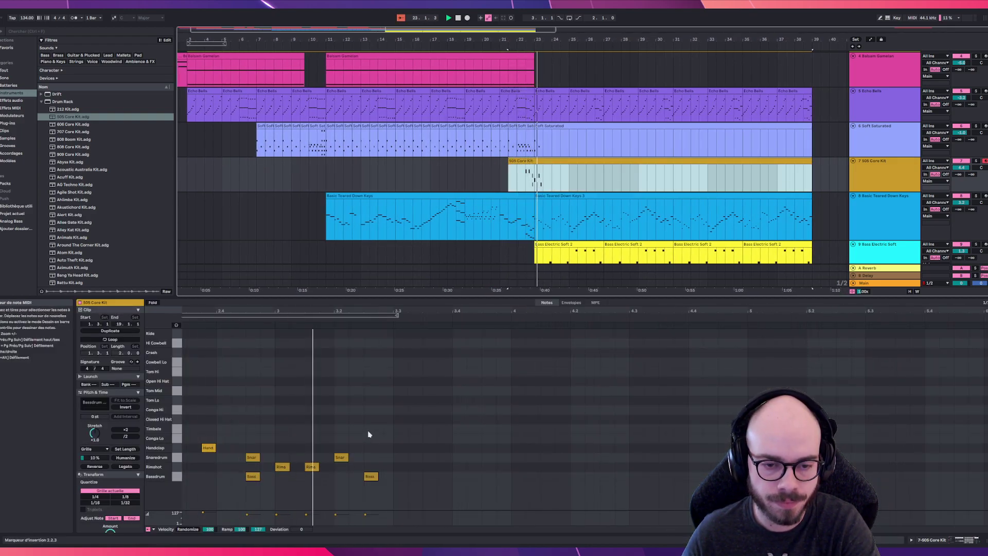
pyautogui.moveTo(311, 467); pyautogui.dragTo(326, 467)
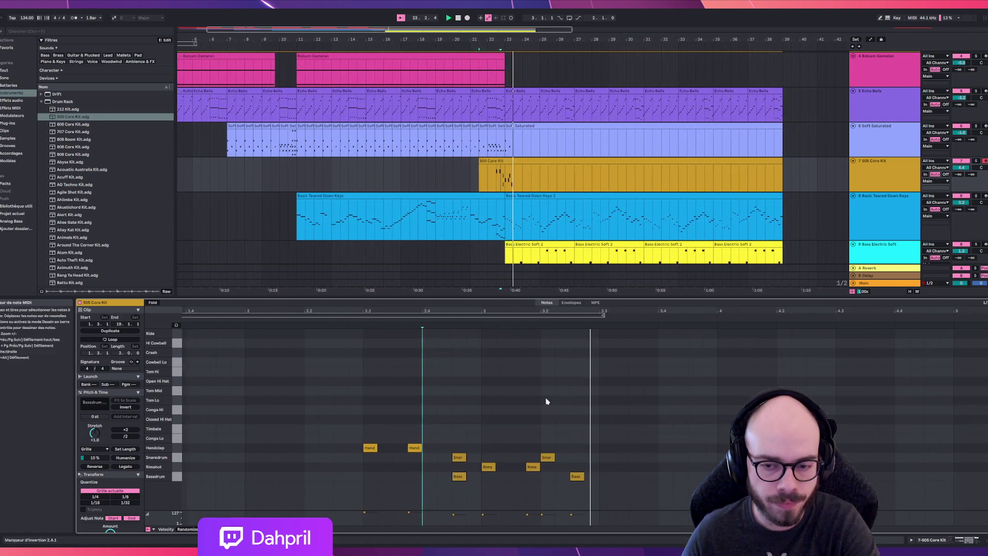
pyautogui.press('space')
# Duplicate the bar 3 group of two Rimshots, a Snaredrum and a Bassdrum three times, filling the clip to the end of bar 4
pyautogui.moveTo(418, 451); pyautogui.dragTo(516, 484)
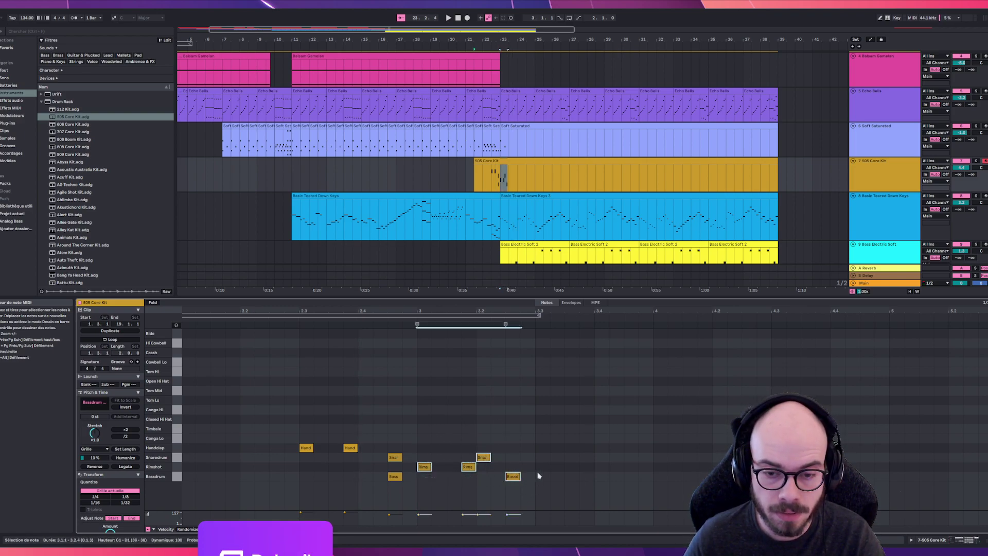
pyautogui.hotkey('ctrl', 'd')
pyautogui.hotkey('ctrl', 'd')
pyautogui.hotkey('ctrl', 'd')
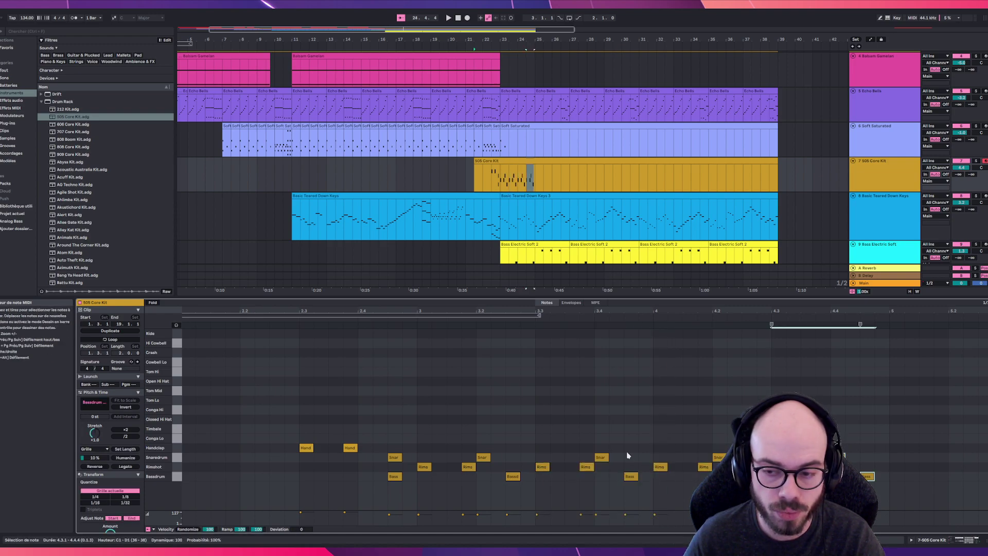
# Play the extended drum pattern, restarting playback from 4.1.1
pyautogui.click(326, 413)
pyautogui.press('space')
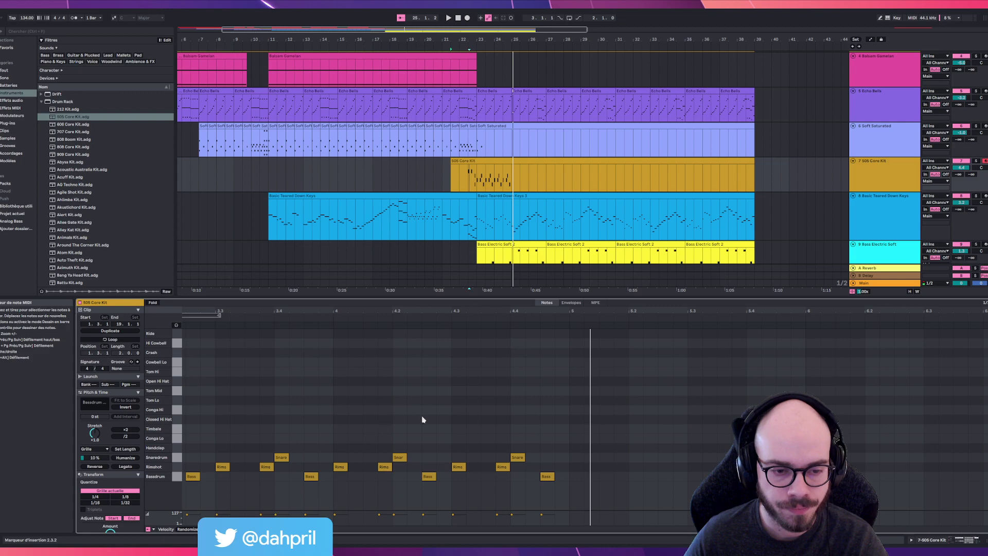
pyautogui.click(340, 422)
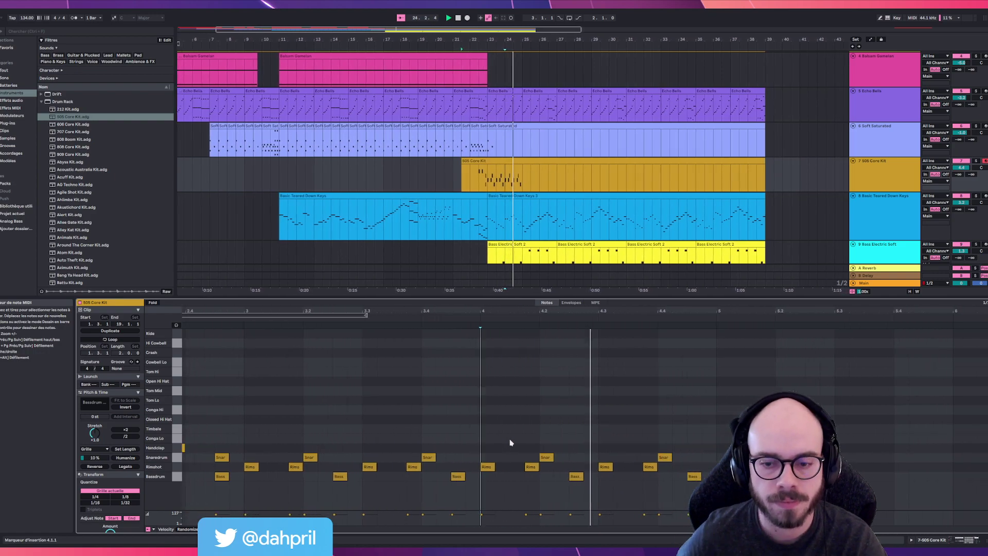
# Add Snaredrums at 5.1.1 and 5.1.4, a Handclap at 5.1.3 and a Rimshot at 5.2.3, and play from 4.4.4
pyautogui.click(578, 468)
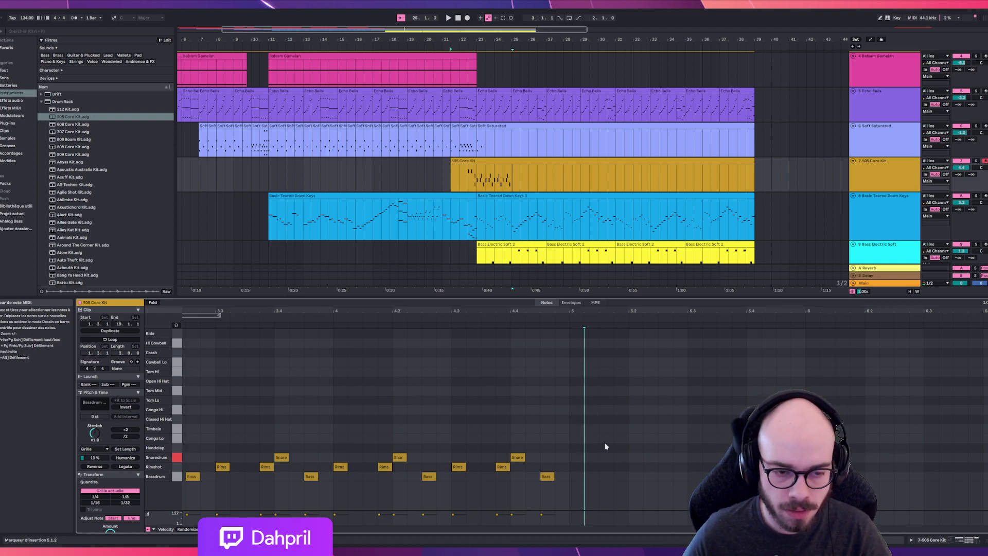
pyautogui.doubleClick(576, 457)
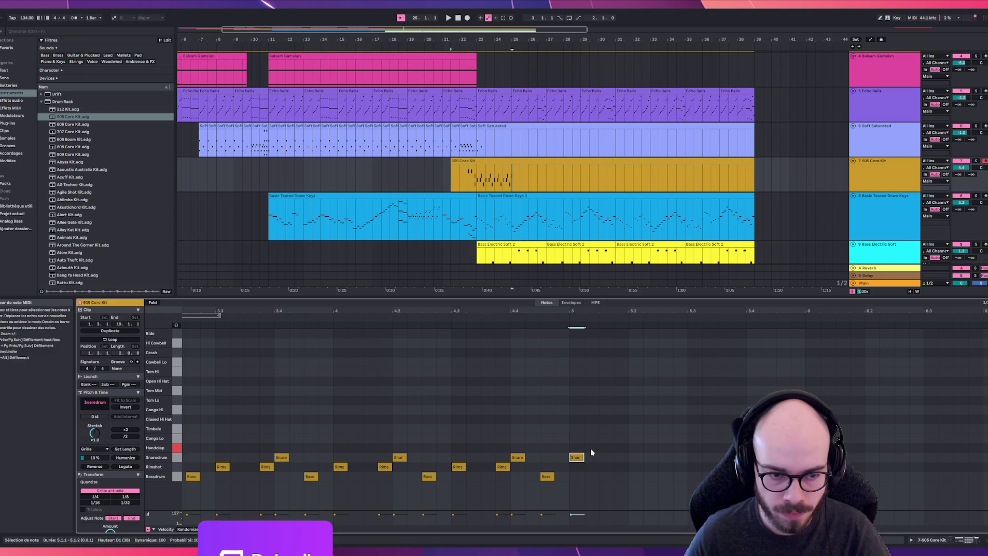
pyautogui.doubleClick(608, 448)
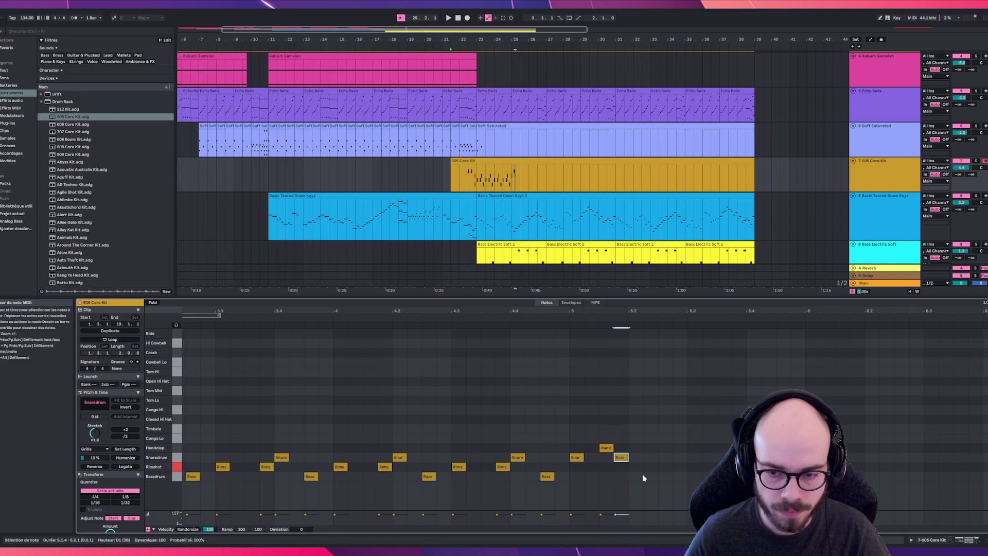
pyautogui.click(553, 451)
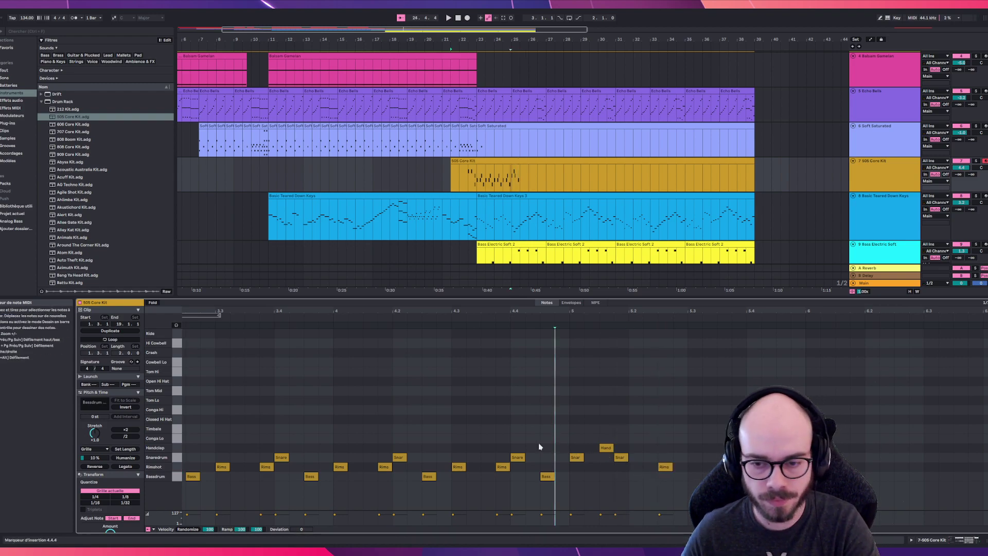
pyautogui.press('space')
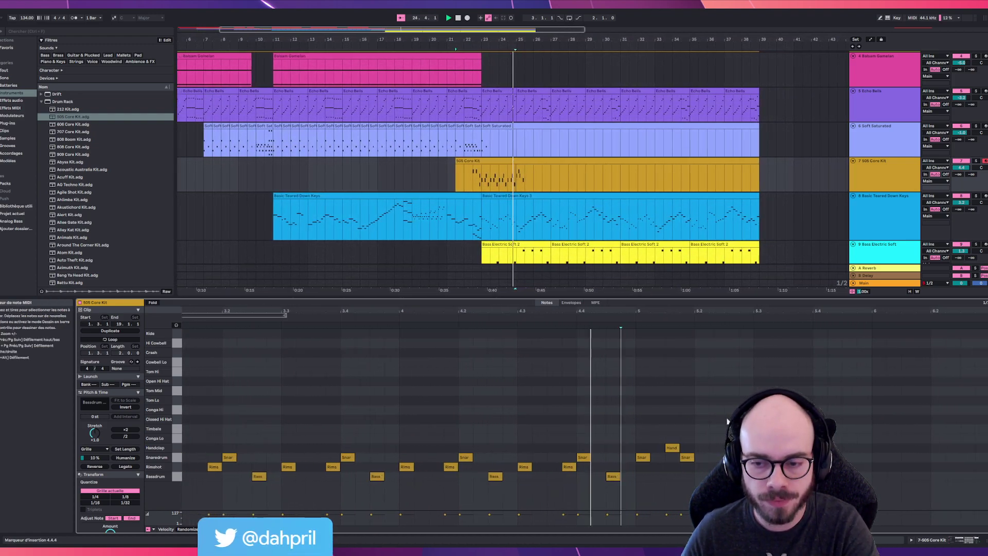
# Review the new bar 5 hits in the 505 Core Kit clip, with playback positioned at 4.4.4
pyautogui.click(342, 419)
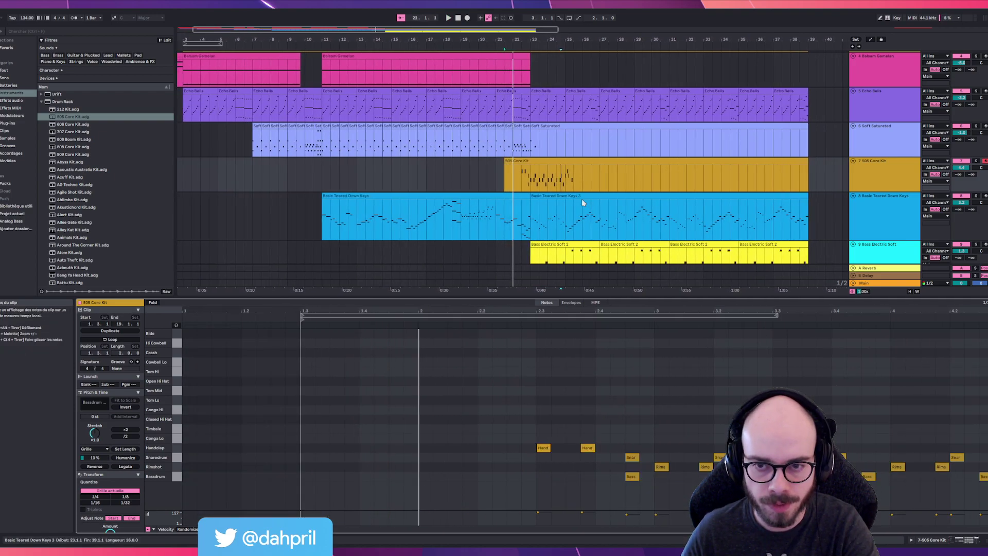
pyautogui.click(560, 214)
pyautogui.click(530, 177)
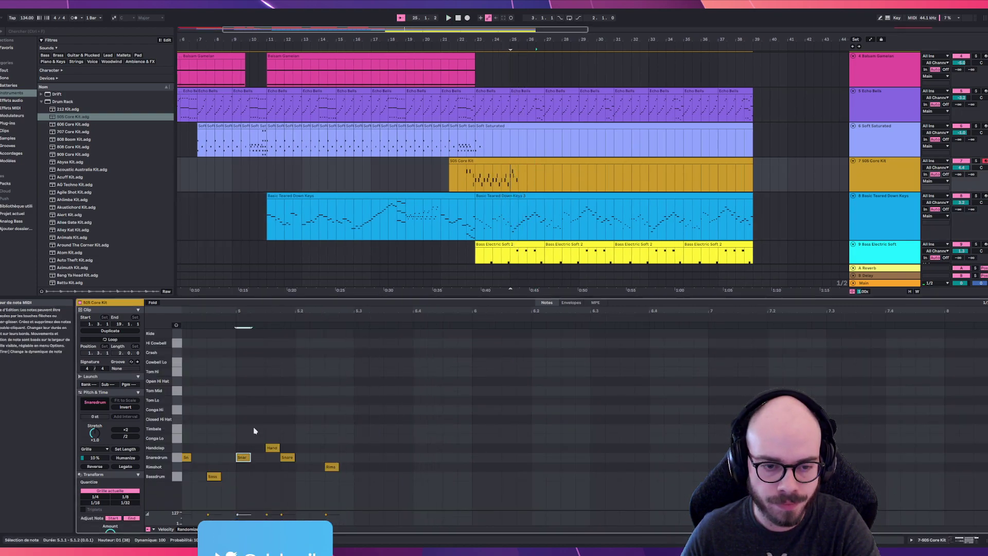
pyautogui.click(226, 413)
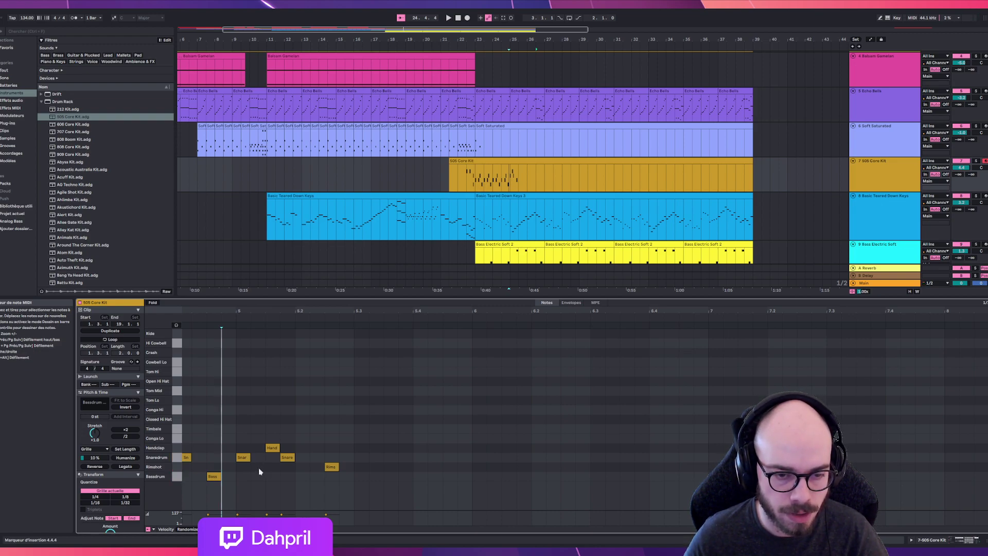
# Replace the Snaredrum at 5.1.1 and Rimshot at 5.2.3 with Bassdrums, the Handclap at 5.1.3 with a Rimshot, and add a Rimshot at 5.2.1
pyautogui.doubleClick(271, 466)
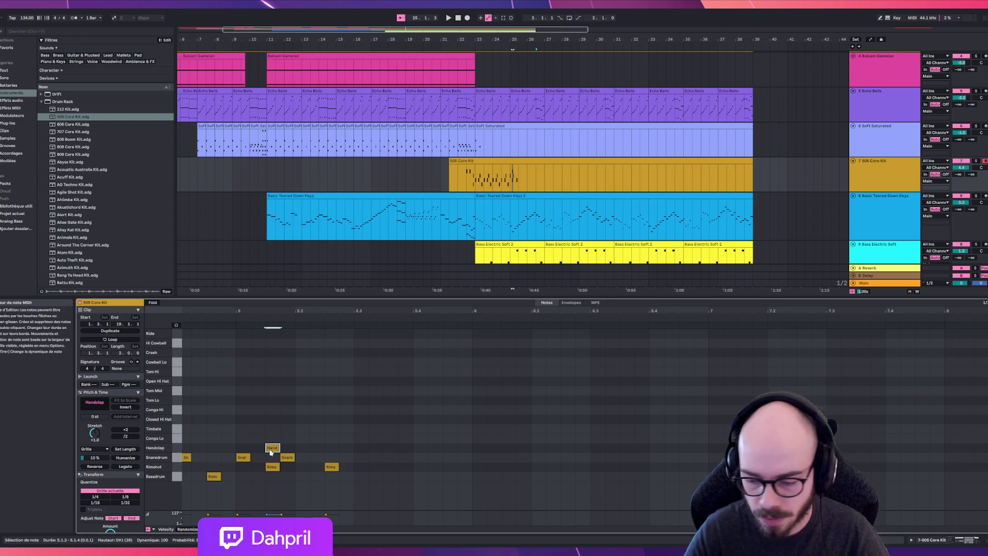
pyautogui.doubleClick(271, 448)
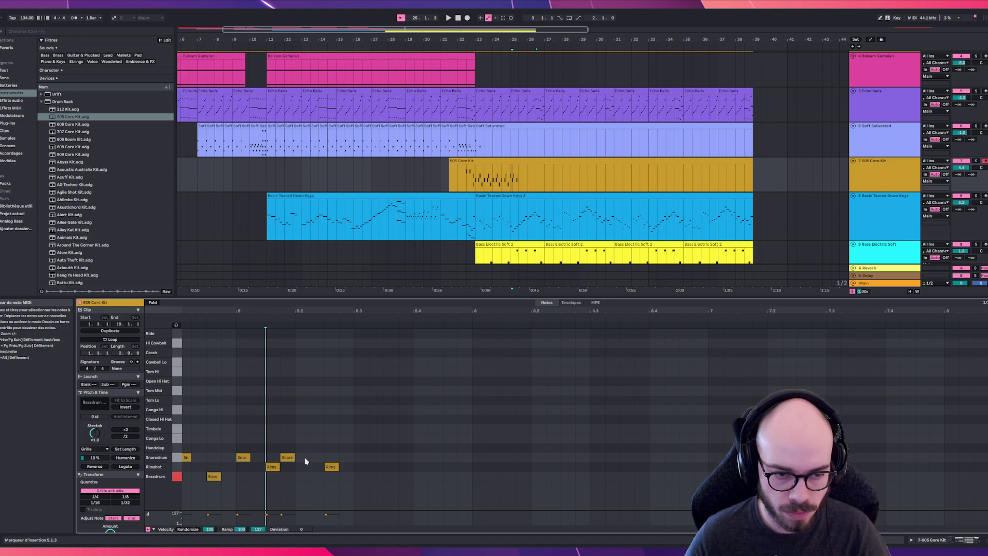
pyautogui.doubleClick(242, 477)
pyautogui.doubleClick(242, 457)
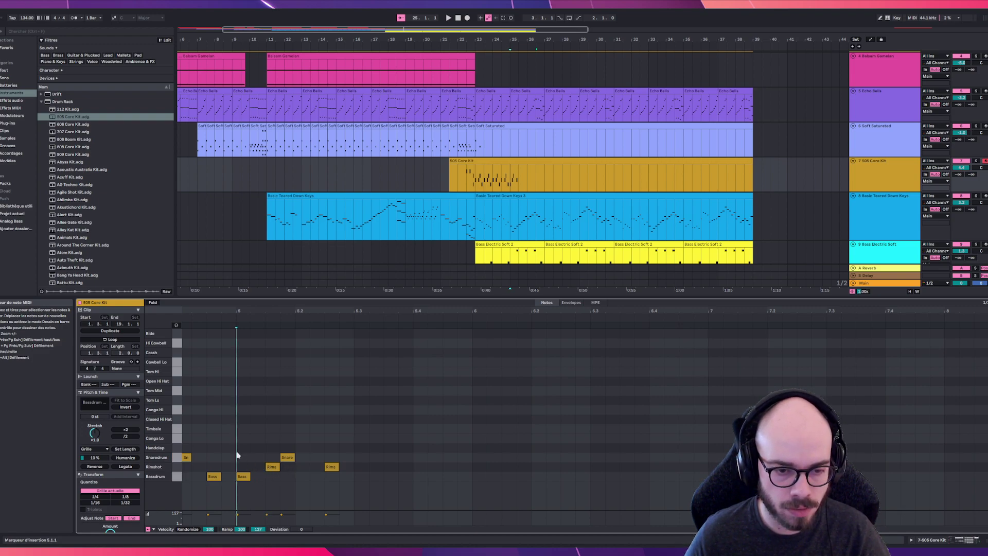
pyautogui.doubleClick(304, 469)
pyautogui.moveTo(332, 467); pyautogui.dragTo(333, 475)
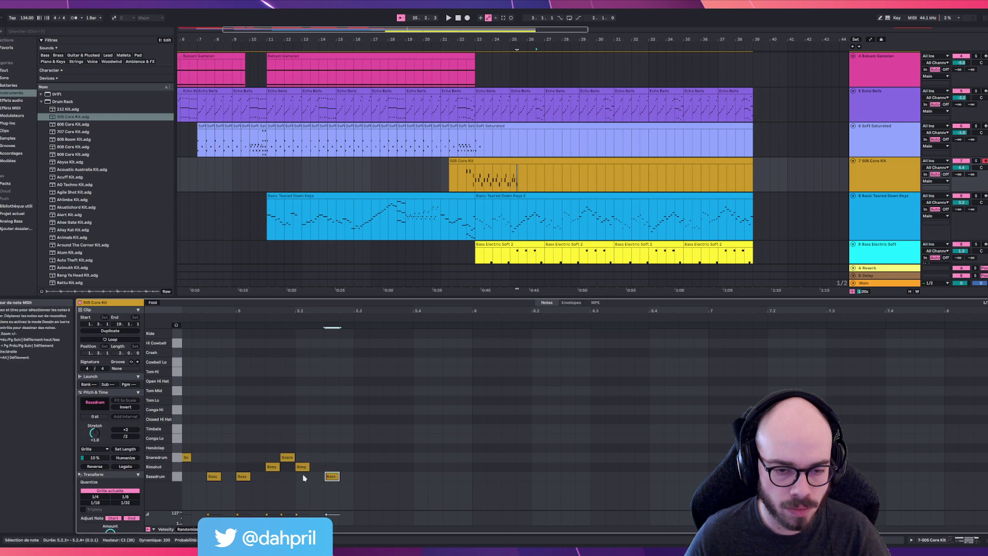
# Play the revised bar 5 hits from 4.4.3 against the rest of the arrangement
pyautogui.click(209, 439)
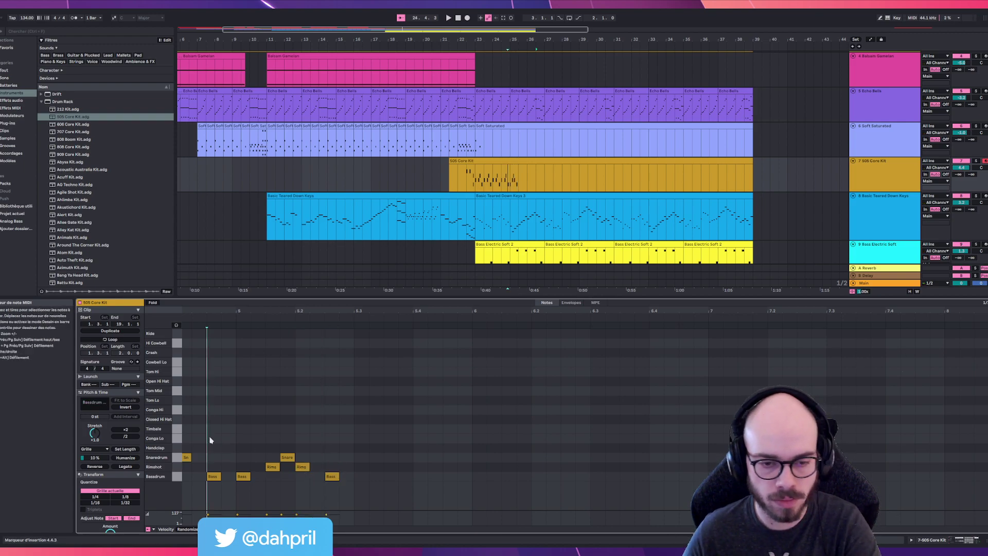
pyautogui.click(468, 216)
pyautogui.click(540, 189)
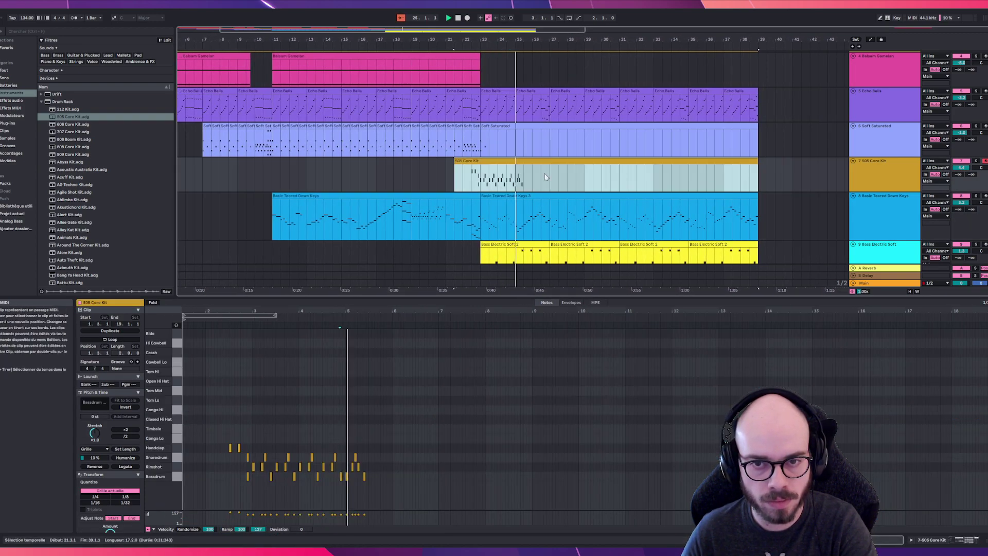
pyautogui.scroll(3, 355, 464)
pyautogui.scroll(2, 355, 464)
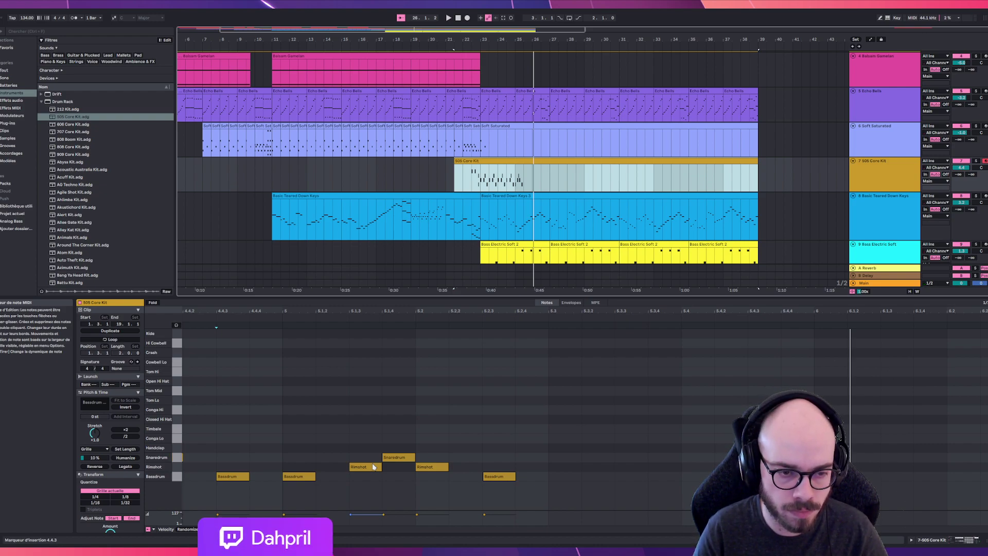
pyautogui.moveTo(246, 477); pyautogui.dragTo(241, 403)
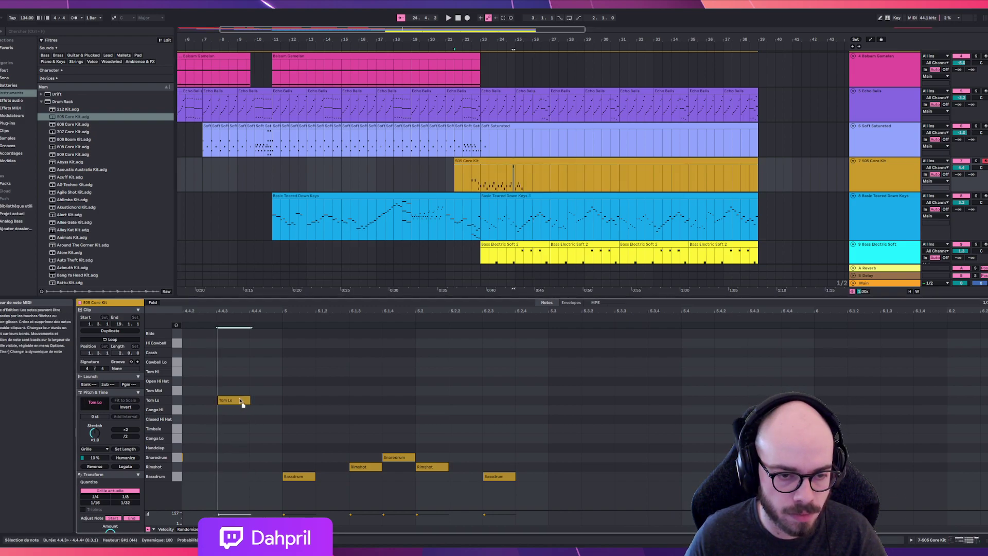
pyautogui.click(175, 401)
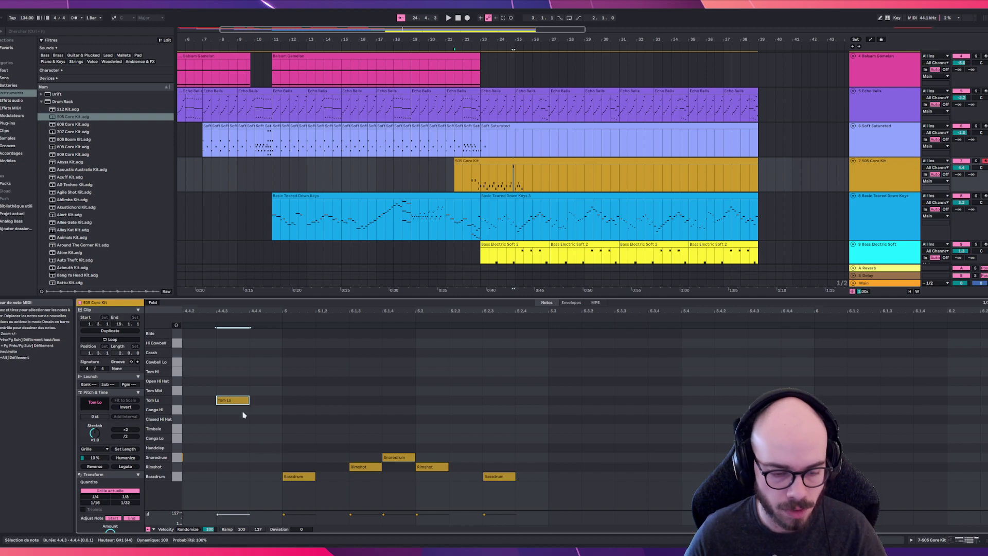
pyautogui.hotkey('ctrl', 'z')
# Change the Bassdrum at 5.1.1 to a Tom Lo, aligned exactly with the start of bar 5
pyautogui.moveTo(301, 476); pyautogui.dragTo(302, 406)
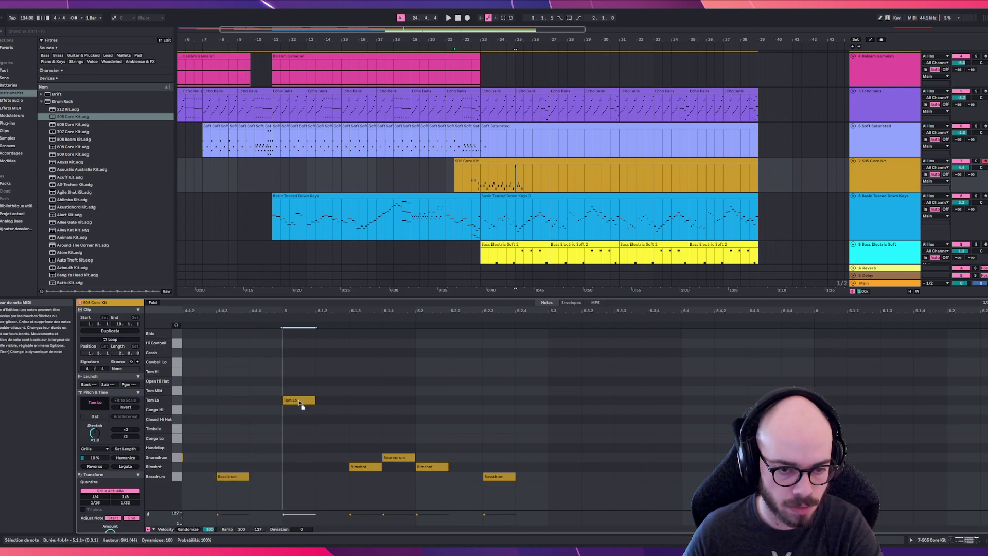
pyautogui.click(264, 408)
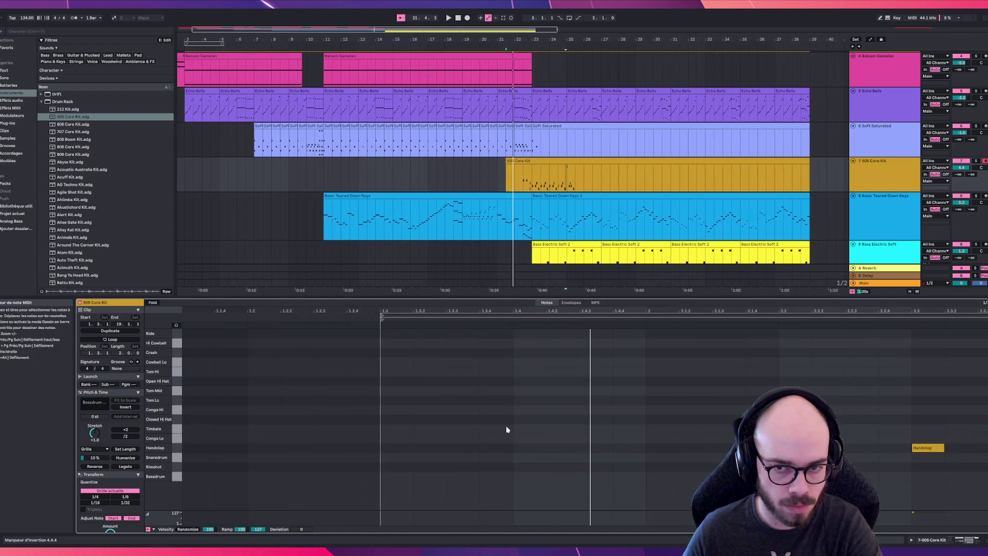
pyautogui.scroll(-5, 549, 436)
pyautogui.scroll(5, 548, 436)
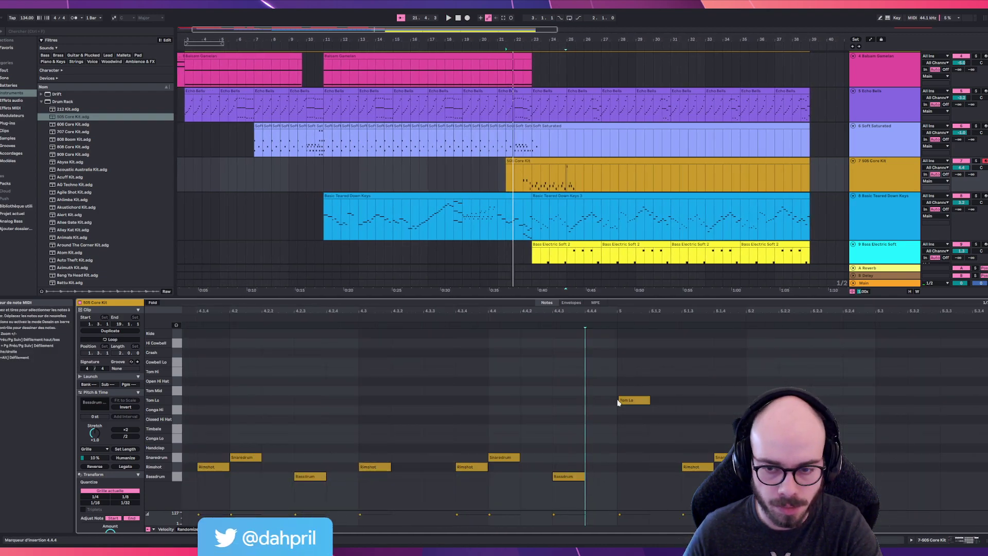
pyautogui.moveTo(641, 399); pyautogui.dragTo(638, 399)
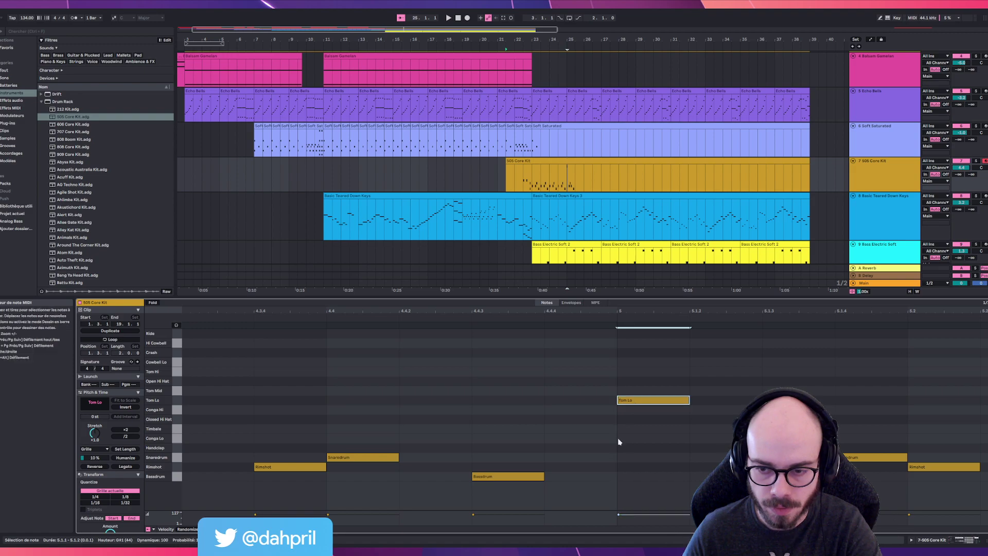
pyautogui.scroll(-3, 621, 448)
pyautogui.scroll(3, 679, 480)
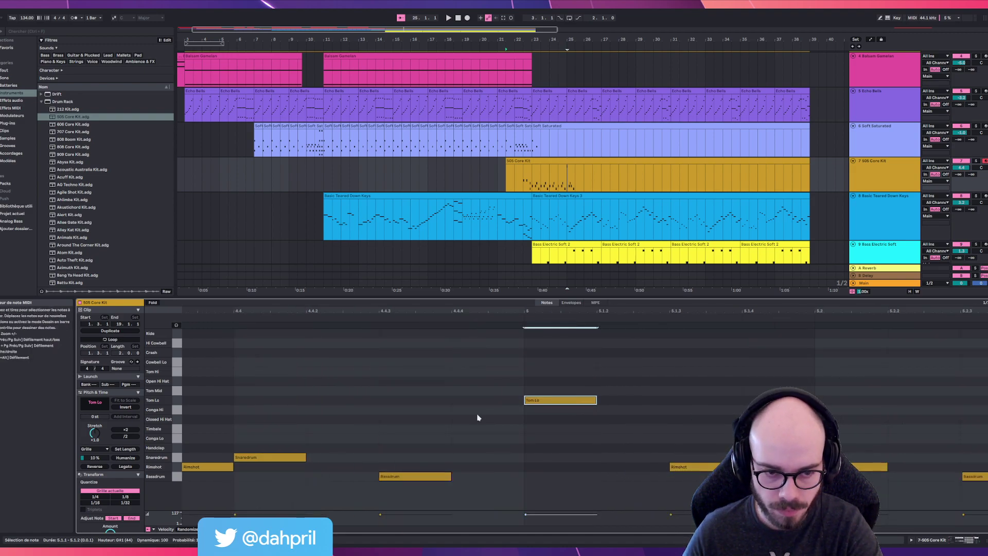
# Play the pattern with the Tom Lo hit from 3.4.4 and from 4.4.4
pyautogui.click(524, 443)
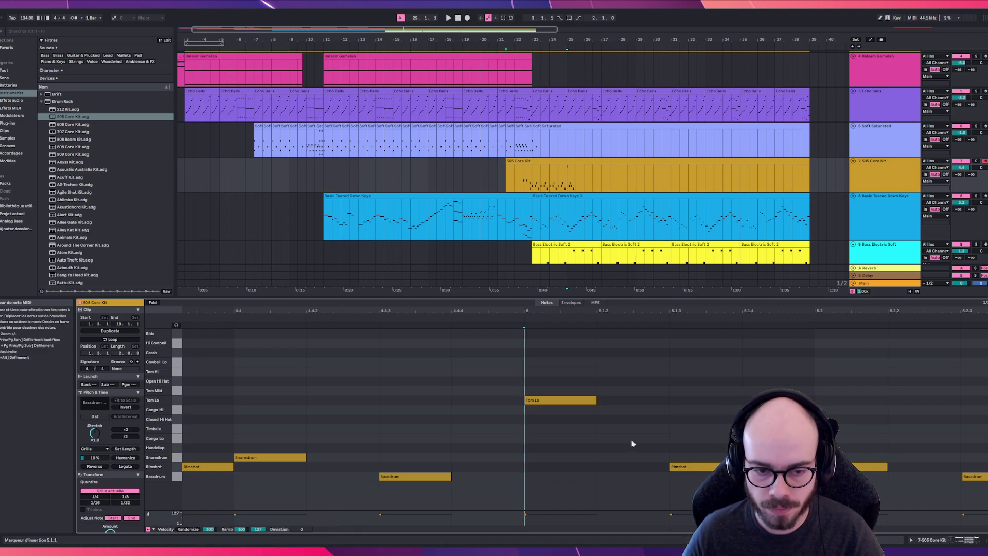
pyautogui.scroll(-4, 592, 442)
pyautogui.click(336, 379)
pyautogui.press('space')
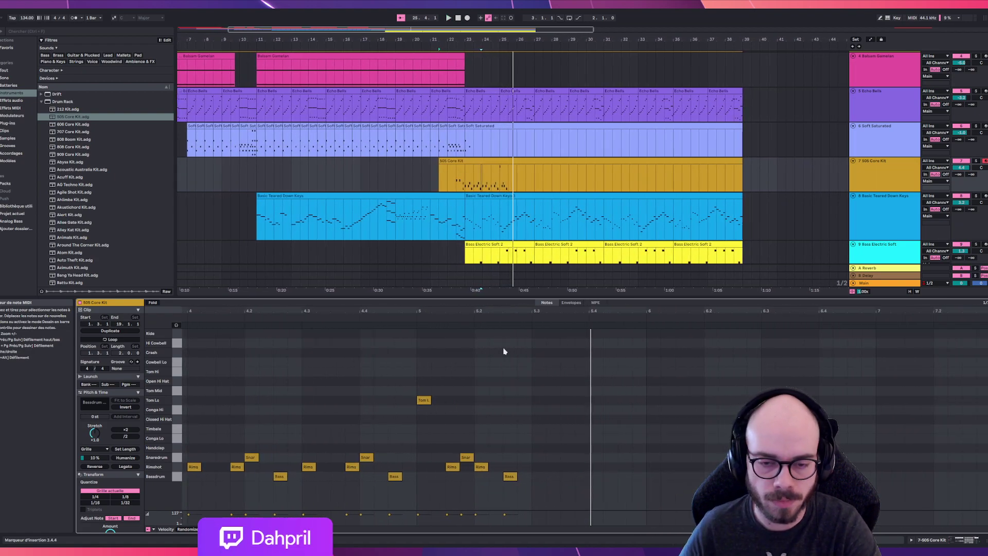
pyautogui.press('+')
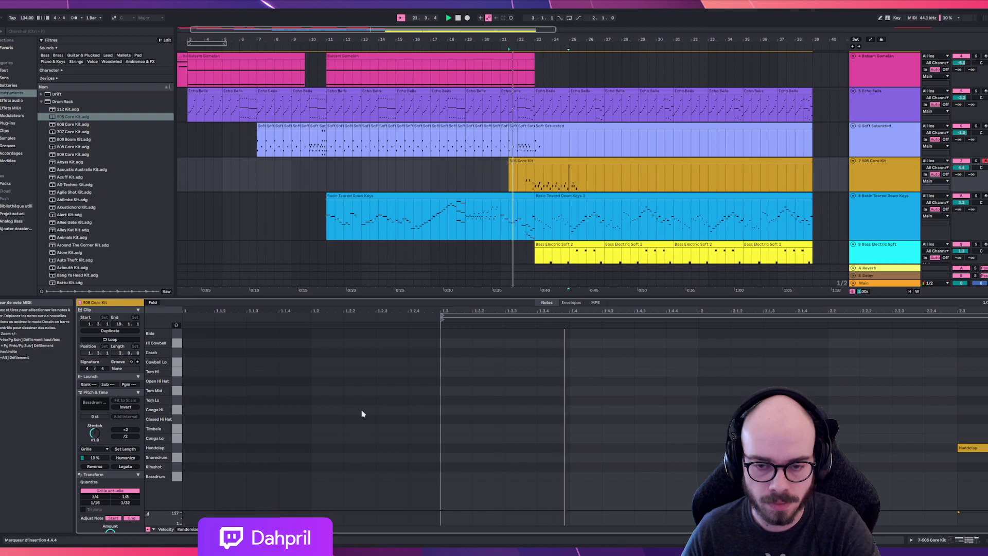
pyautogui.press('space')
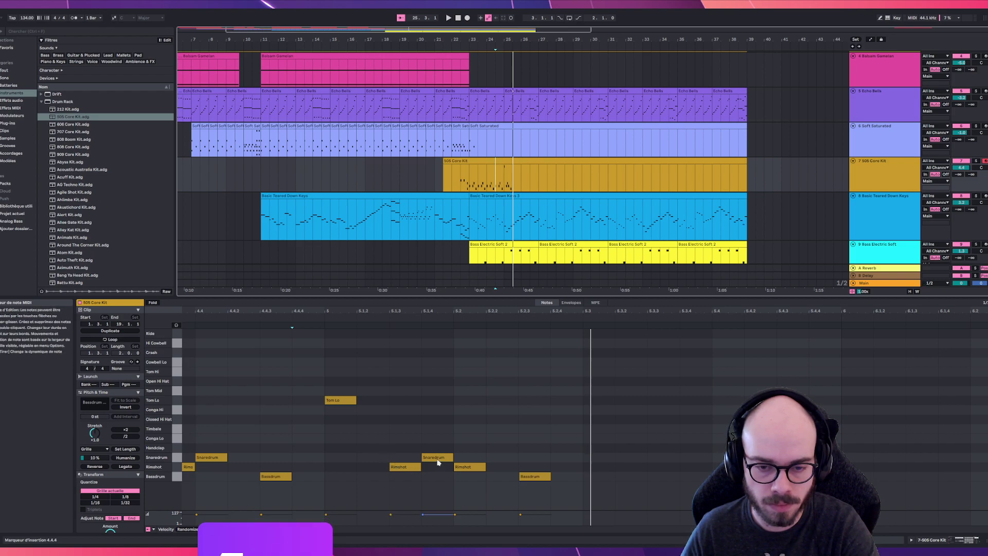
# Move the Snaredrum to 5.2.1 and the Rimshot after it to 5.2.2, and play from 4.4.4
pyautogui.moveTo(445, 459); pyautogui.dragTo(507, 469)
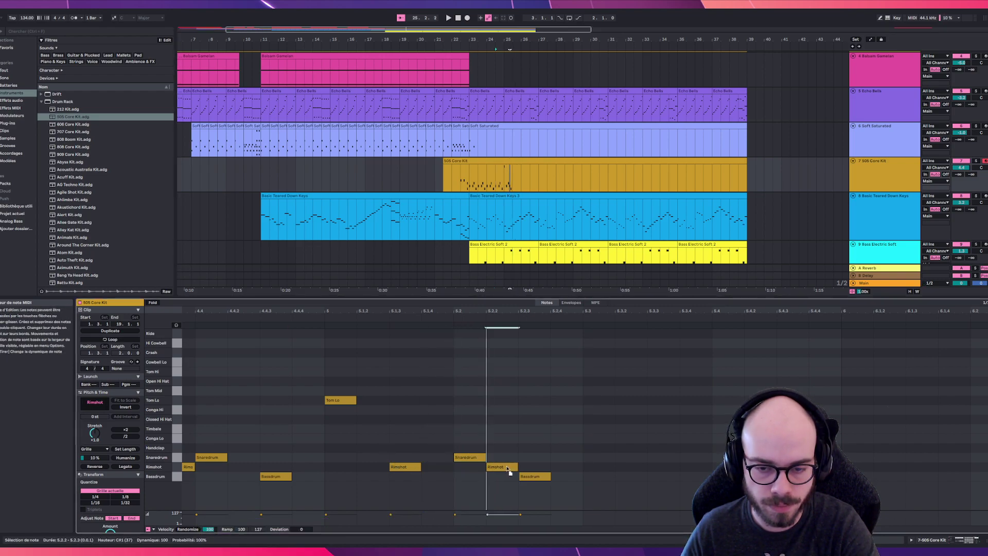
pyautogui.click(291, 432)
pyautogui.press('space')
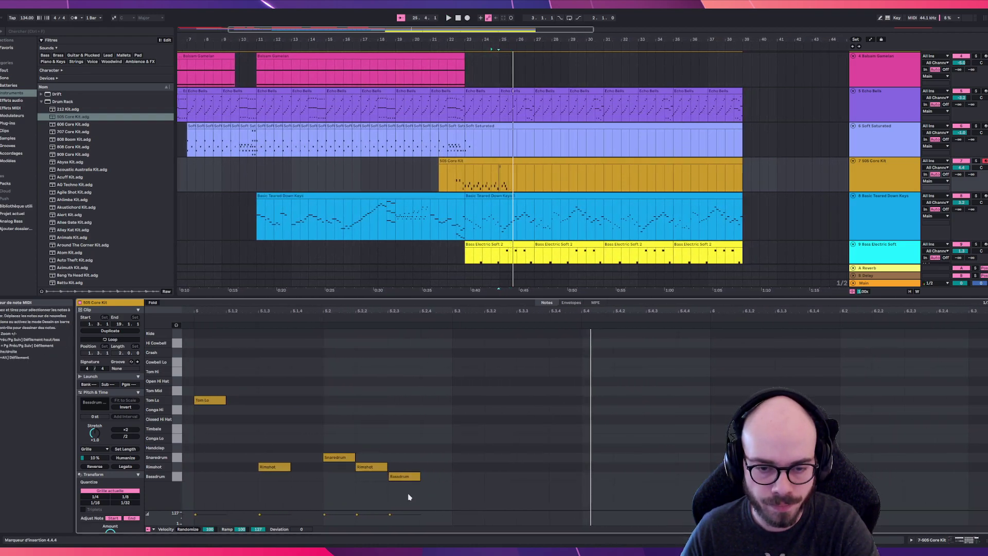
# Shift the Snaredrum, Rimshot and Bassdrum to 5.2.2, 5.2.3 and 5.2.4, move the first bar 5 Rimshot to 5.1.4, and play from 4.4.4
pyautogui.moveTo(320, 451); pyautogui.dragTo(441, 477)
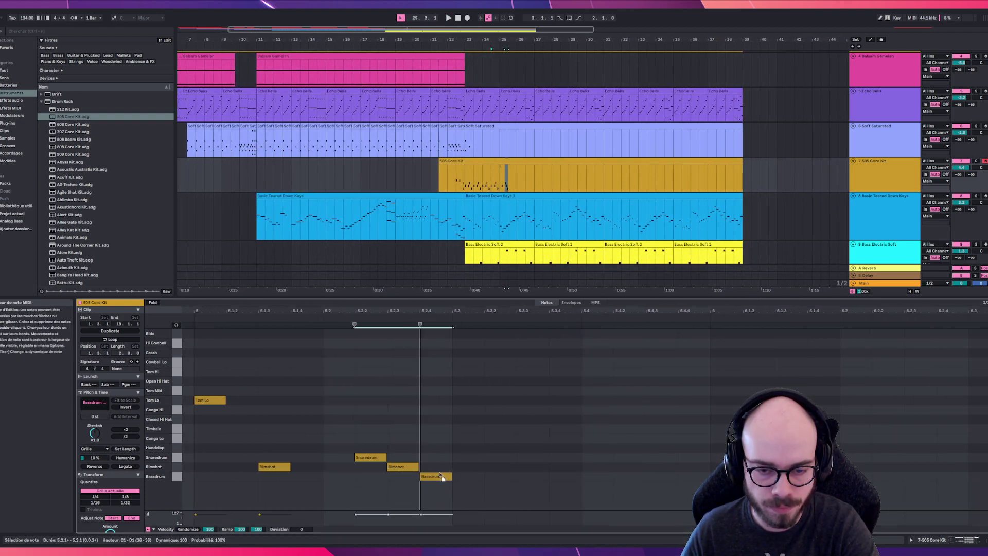
pyautogui.moveTo(282, 470); pyautogui.dragTo(304, 470)
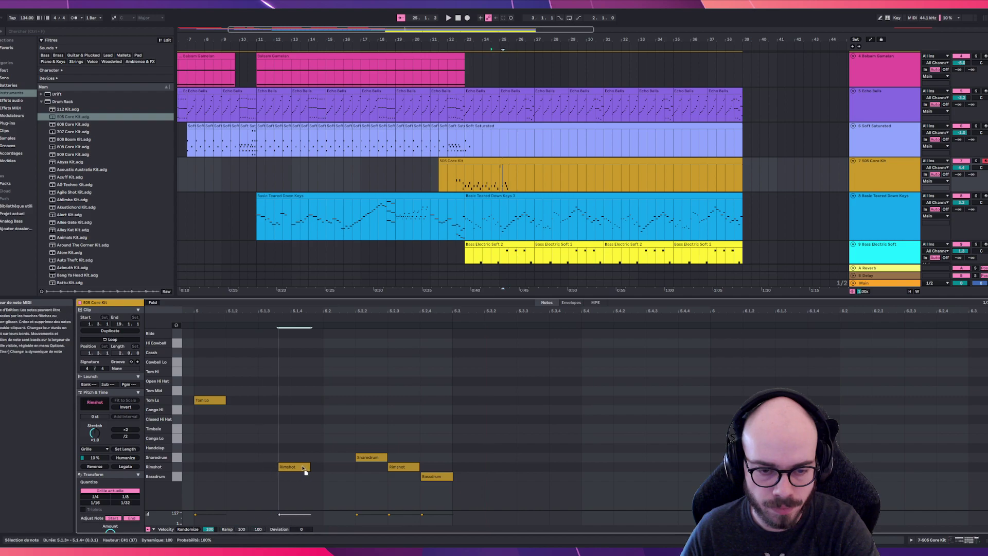
pyautogui.click(267, 436)
pyautogui.scroll(-3, 247, 432)
pyautogui.press('space')
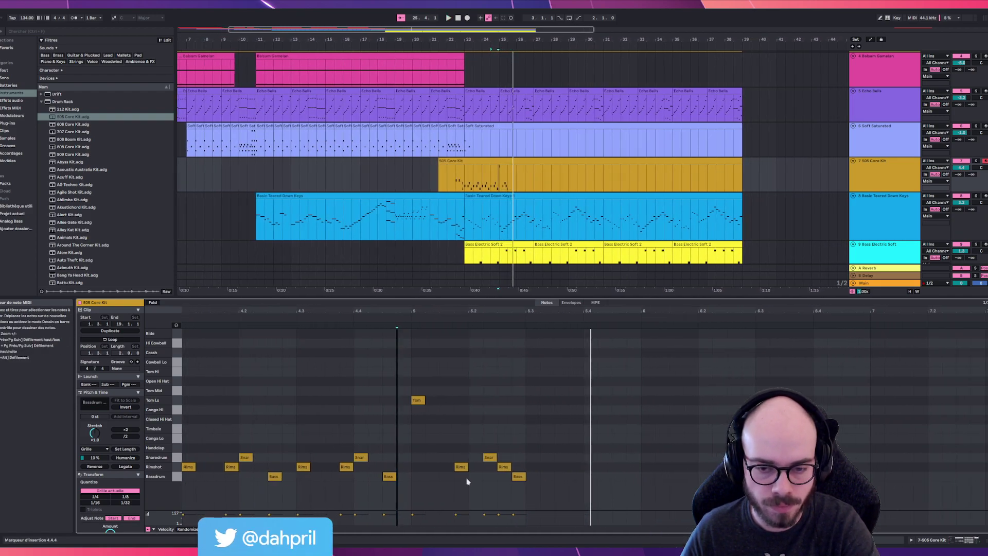
# Move the bar 5 Snaredrum back to 5.2.1 and play the pattern from 4.4.3
pyautogui.scroll(3, 467, 480)
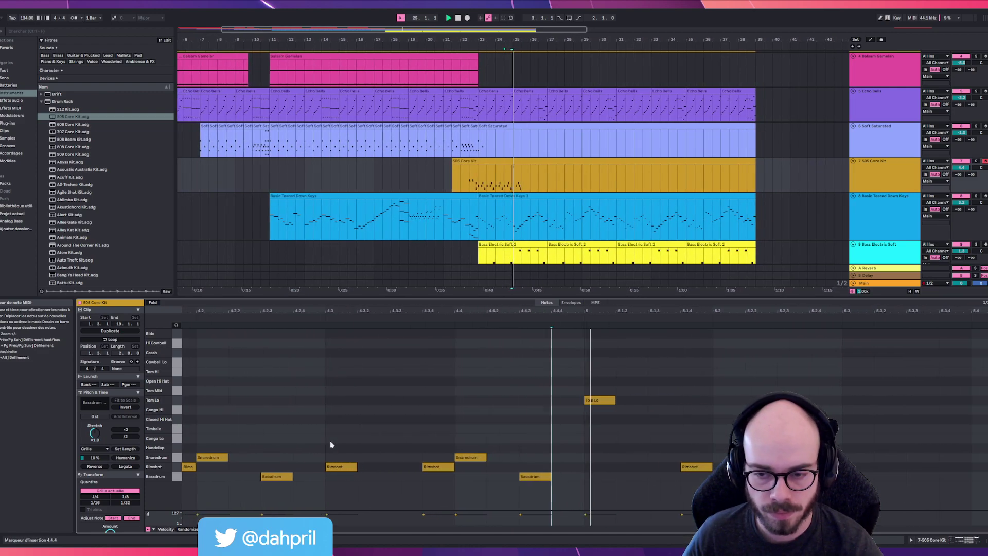
pyautogui.press('space')
pyautogui.moveTo(471, 458); pyautogui.dragTo(436, 462)
pyautogui.click(232, 441)
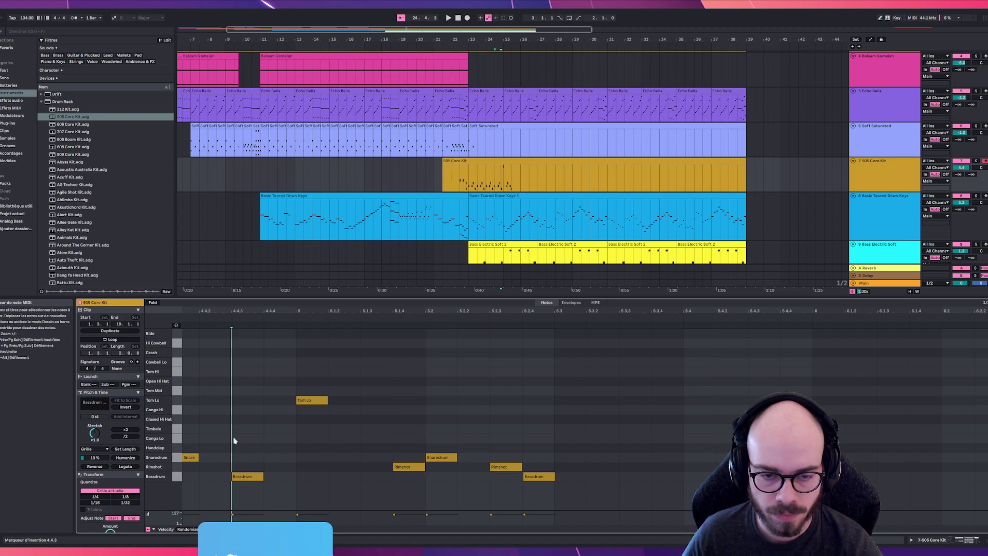
pyautogui.press('space')
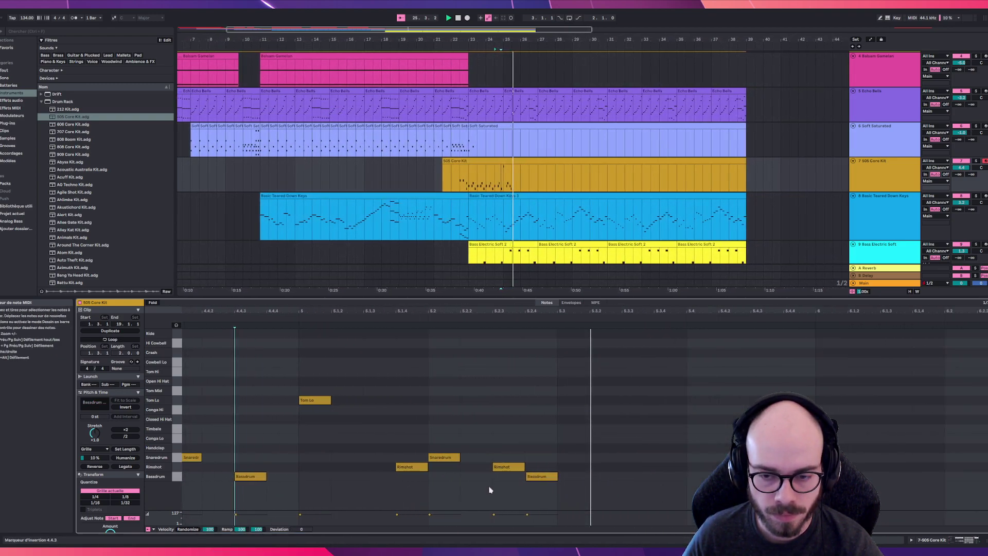
pyautogui.press('space')
# Try duplicating the bar 5 Tom Lo phrase at 5.3.1, and undo both the duplication and the Snaredrum move
pyautogui.scroll(-2, 414, 470)
pyautogui.moveTo(299, 389); pyautogui.dragTo(414, 482)
pyautogui.hotkey('ctrl', 'd')
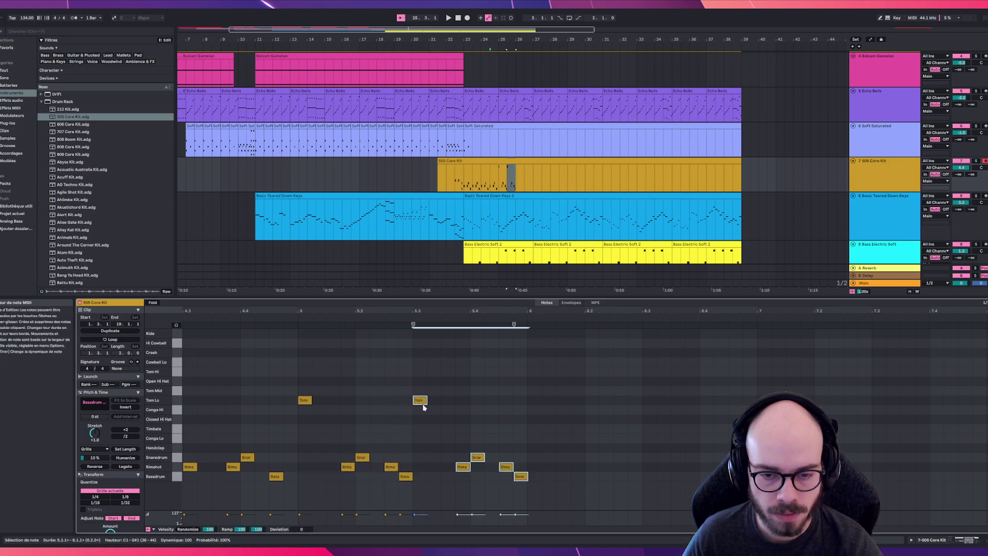
pyautogui.hotkey('ctrl', 'f')
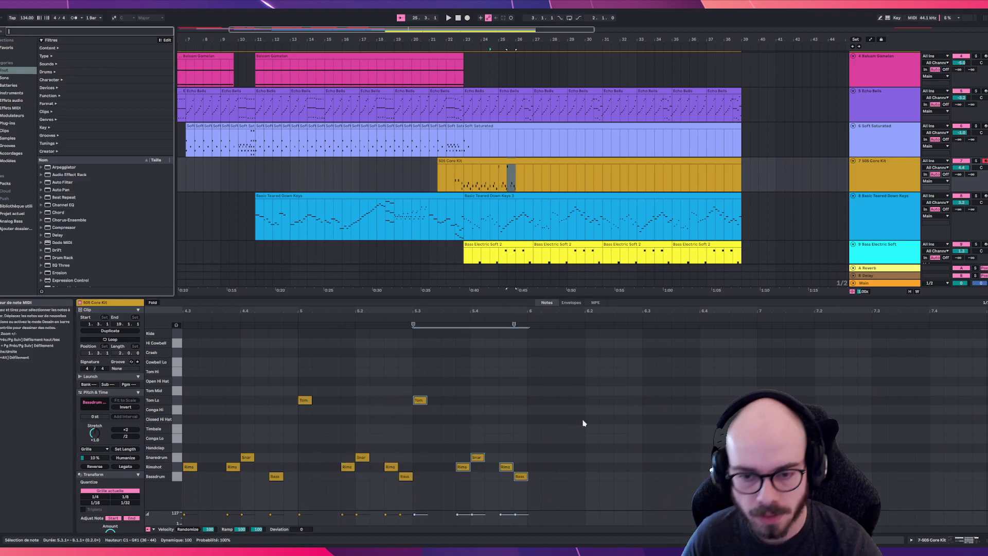
pyautogui.hotkey('ctrl', 'z')
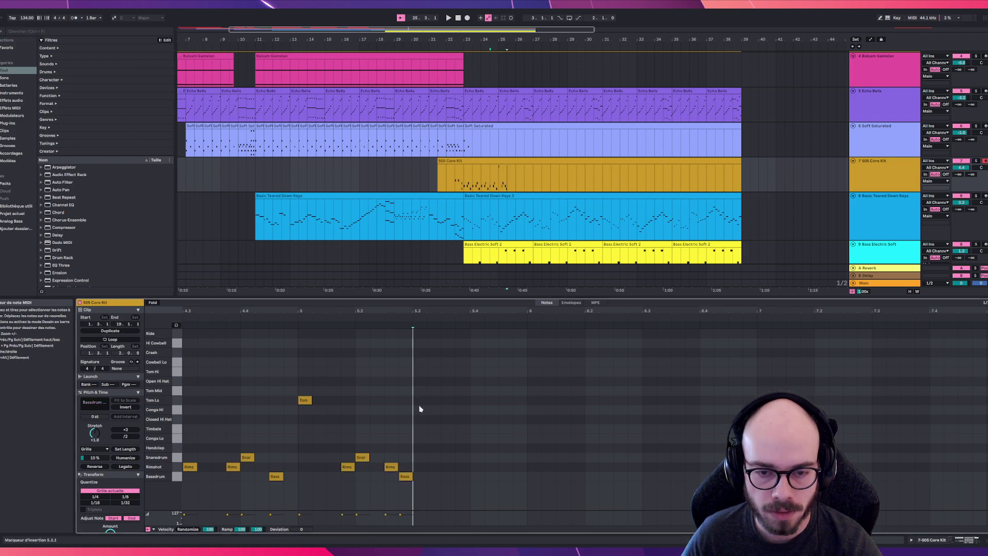
pyautogui.hotkey('ctrl', 'z')
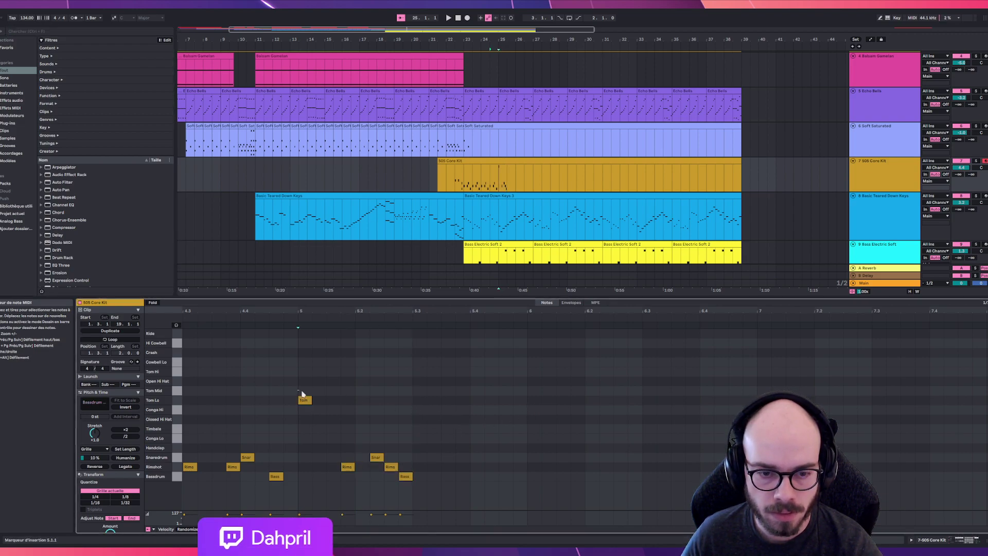
# Play the drum pattern from 4.4.3 to check the bar 5 phrase
pyautogui.moveTo(299, 391); pyautogui.dragTo(412, 477)
pyautogui.click(485, 463)
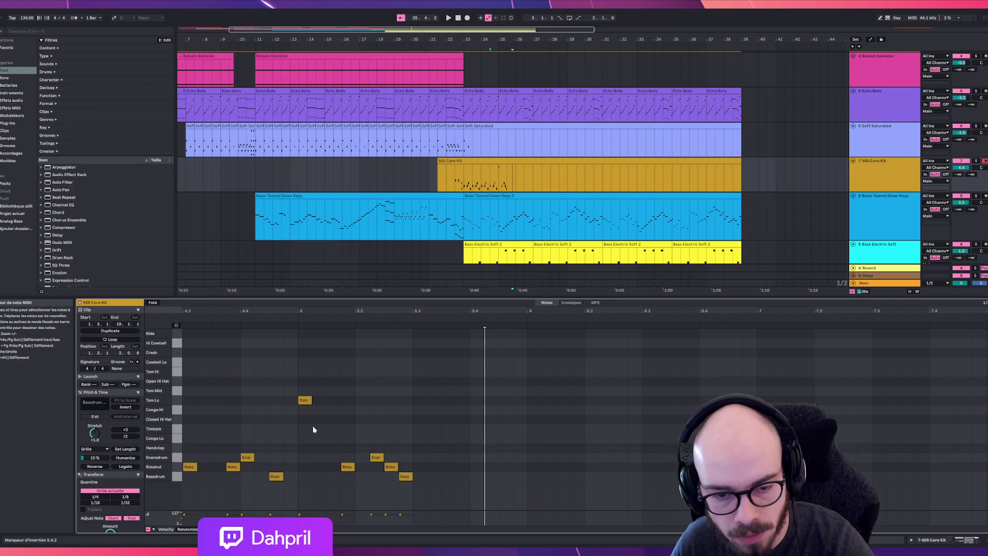
pyautogui.press('space')
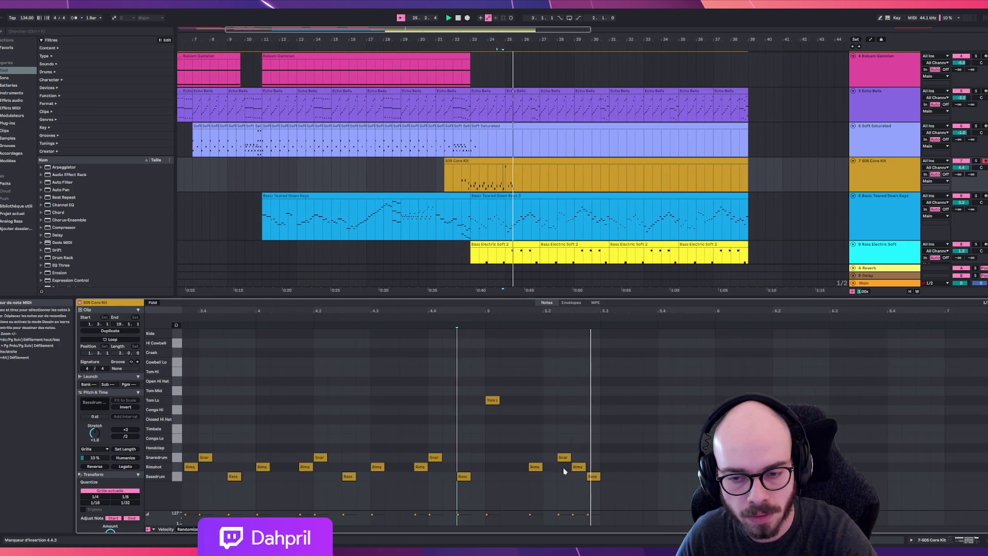
pyautogui.press('space')
# Move the bar 5 Snaredrum to 5.2.1 and play the pattern from 4.4.4
pyautogui.moveTo(489, 457); pyautogui.dragTo(463, 458)
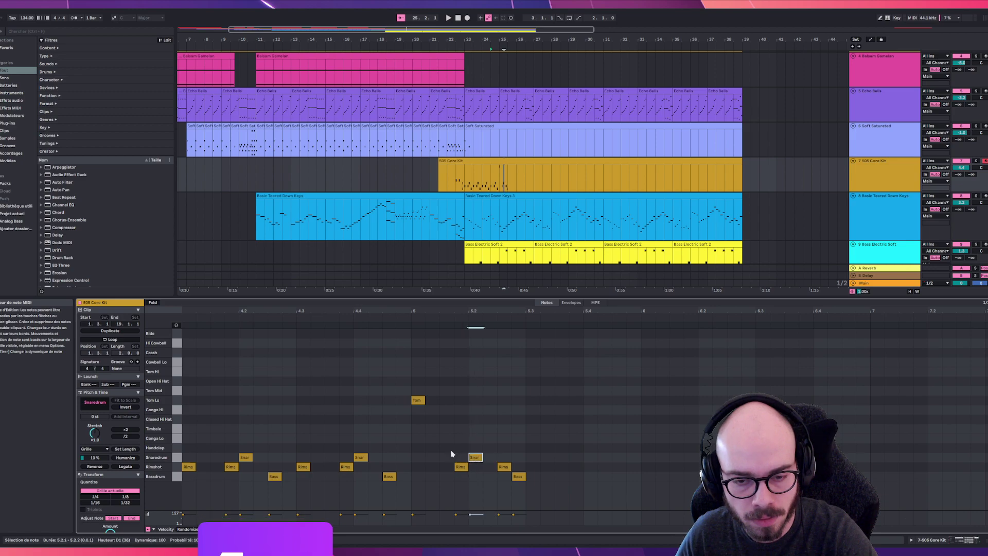
pyautogui.press('space')
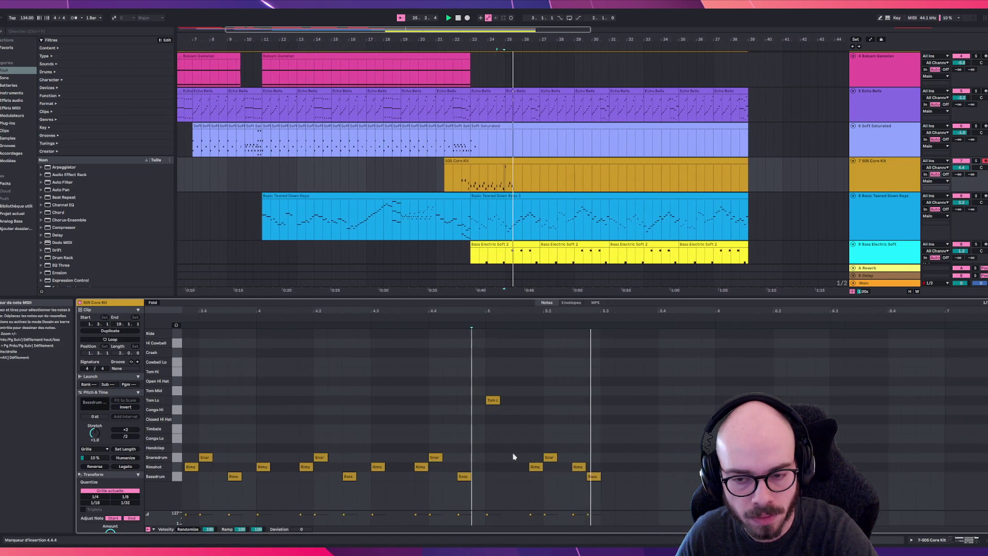
pyautogui.press('space')
# Duplicate the bar 5 phrase of Tom Lo, Rimshot, Snaredrum and Bassdrum four times up to 7.3.1, and play from 4.4.2
pyautogui.moveTo(416, 395); pyautogui.dragTo(512, 472)
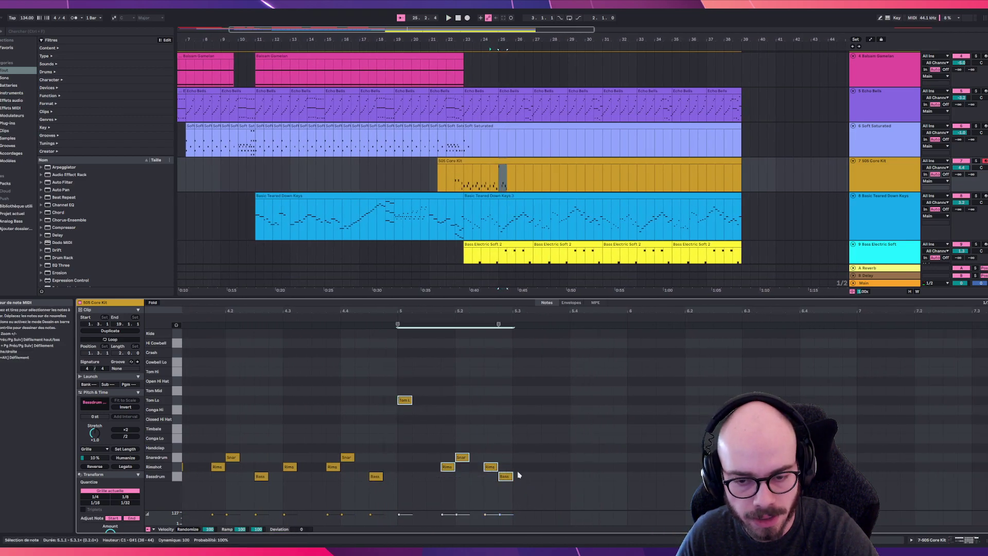
pyautogui.click(462, 413)
pyautogui.moveTo(407, 389); pyautogui.dragTo(512, 492)
pyautogui.hotkey('ctrl', 'd')
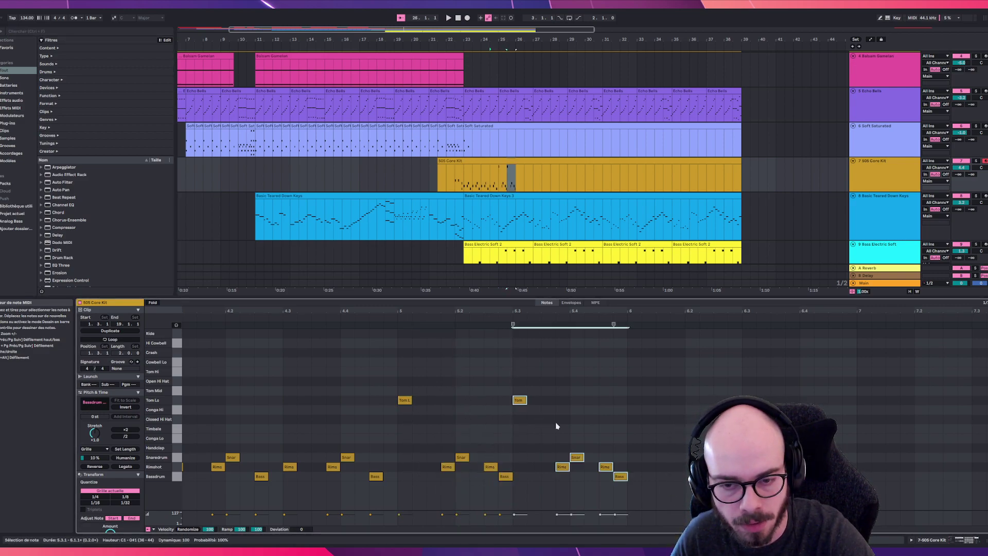
pyautogui.hotkey('ctrl', 'd')
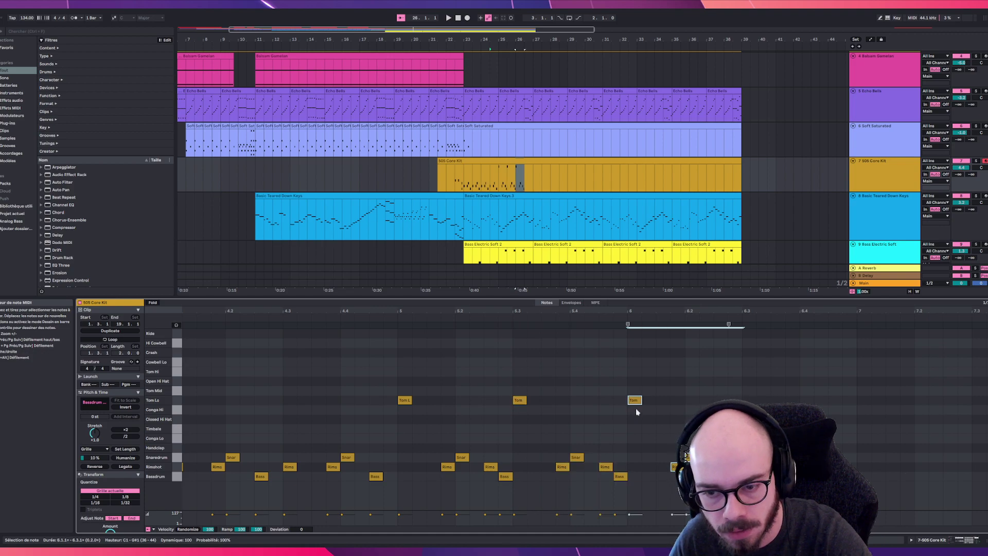
pyautogui.hotkey('ctrl', 'd')
pyautogui.hotkey('ctrl', 'd')
pyautogui.click(359, 390)
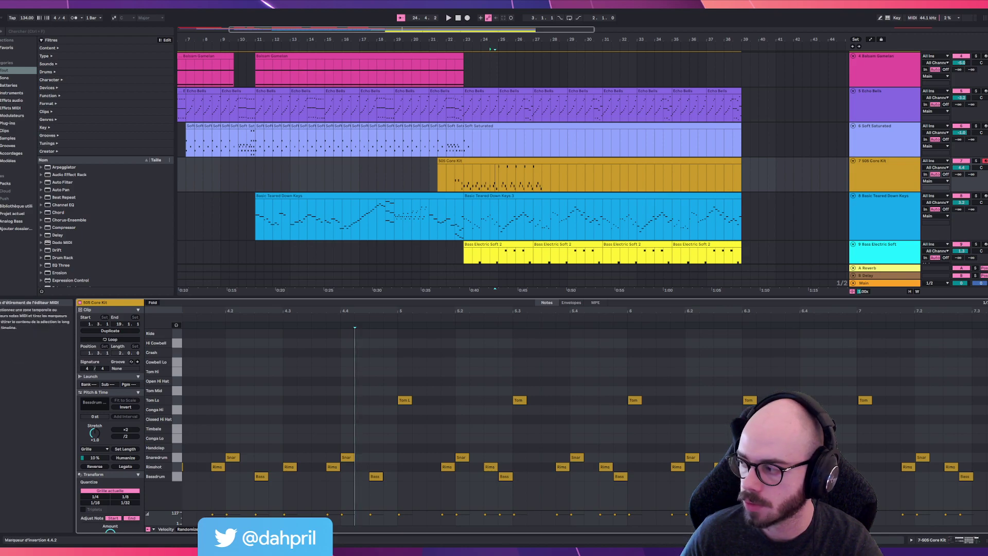
pyautogui.press('space')
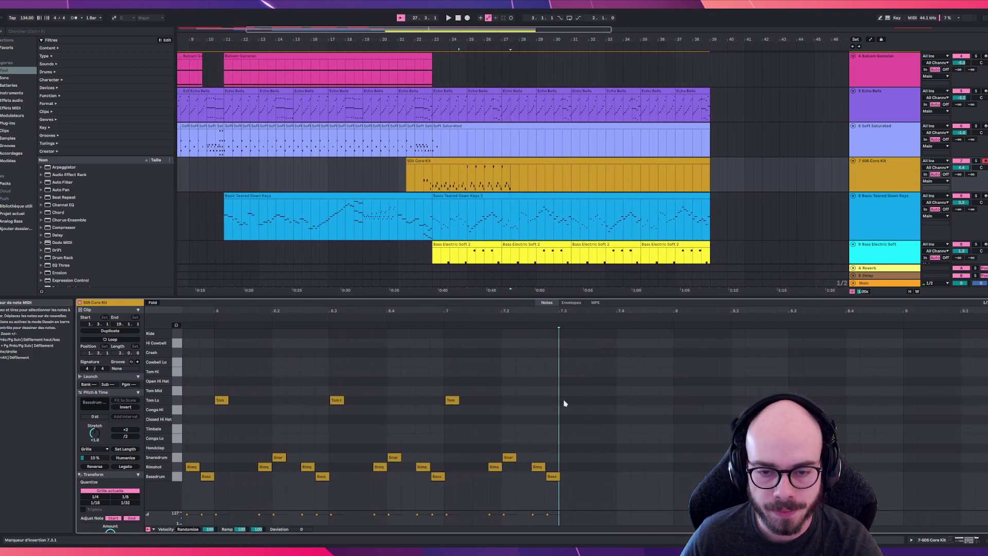
# Examine the spacing of the repeated Tom Lo phrases across the whole drum clip
pyautogui.click(336, 400)
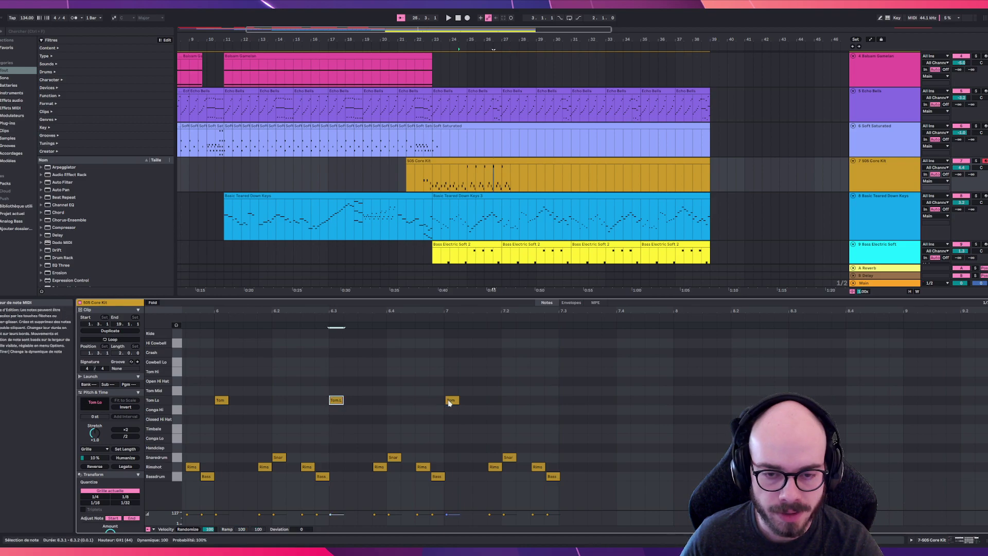
pyautogui.scroll(-3, 254, 418)
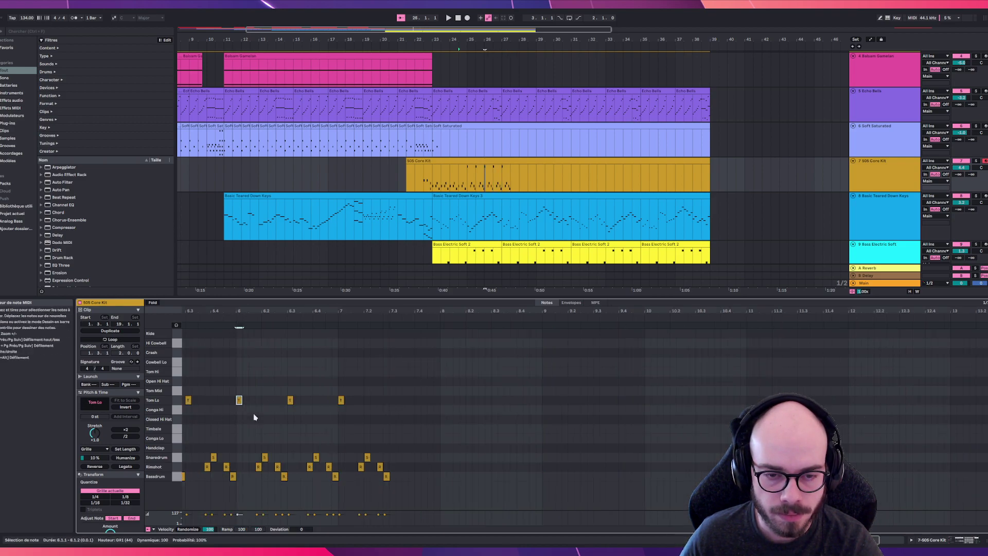
pyautogui.scroll(3, 194, 422)
pyautogui.scroll(-3, 195, 446)
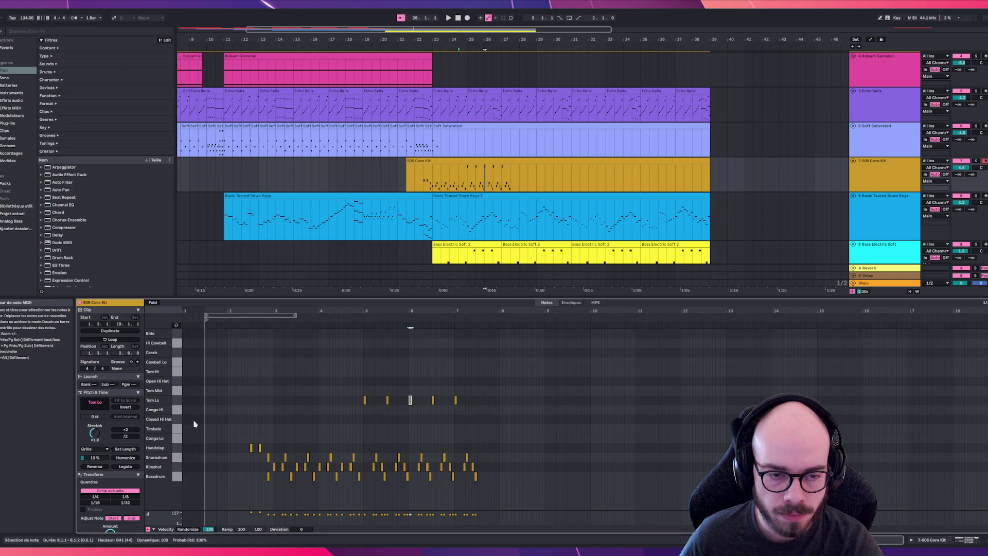
pyautogui.scroll(5, 425, 408)
pyautogui.scroll(-3, 842, 402)
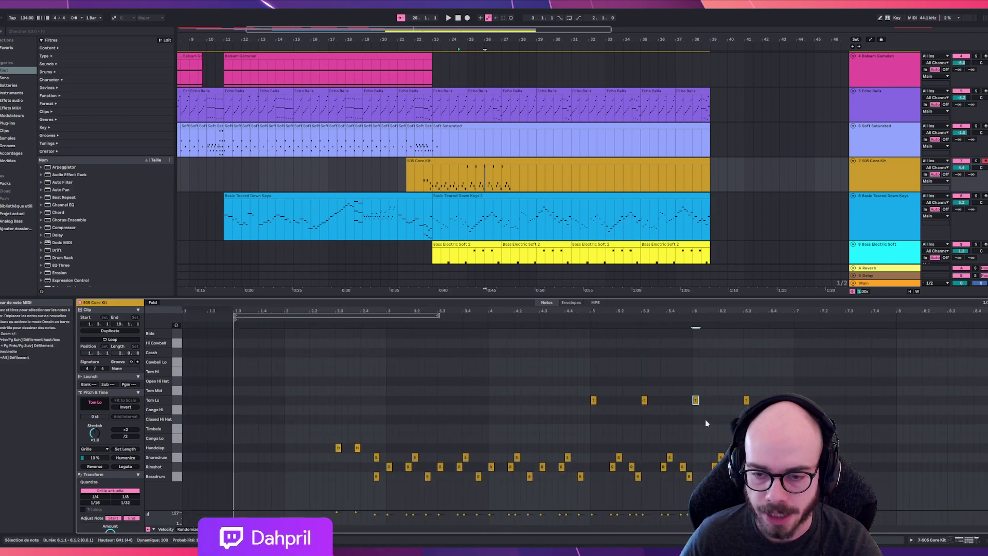
pyautogui.scroll(-2, 394, 460)
pyautogui.hscroll(5, 394, 459)
pyautogui.hscroll(-5, 446, 454)
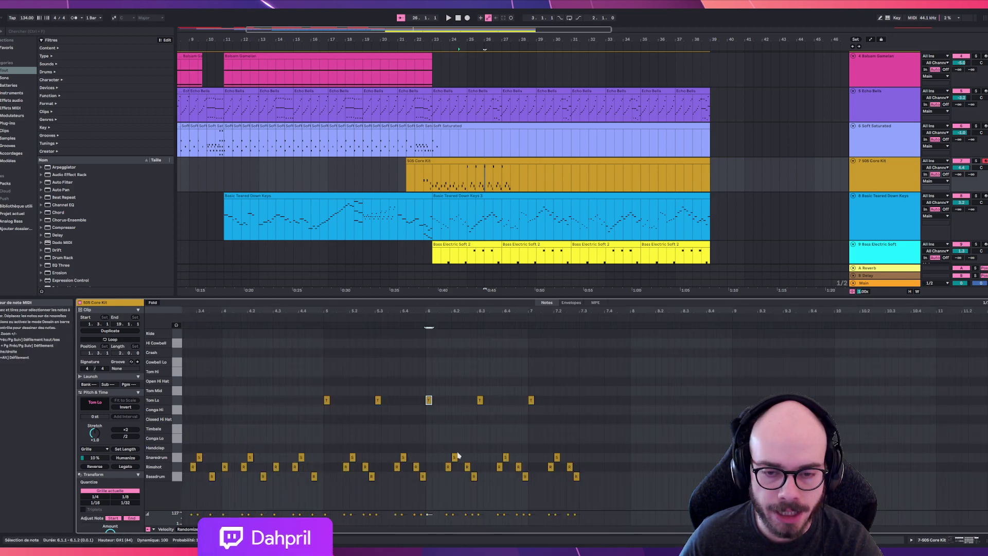
# Duplicate the last Tom Lo phrase from 7.1.1, with a three-beat selection, repeatedly up to 14.3.1
pyautogui.moveTo(548, 465); pyautogui.dragTo(535, 485)
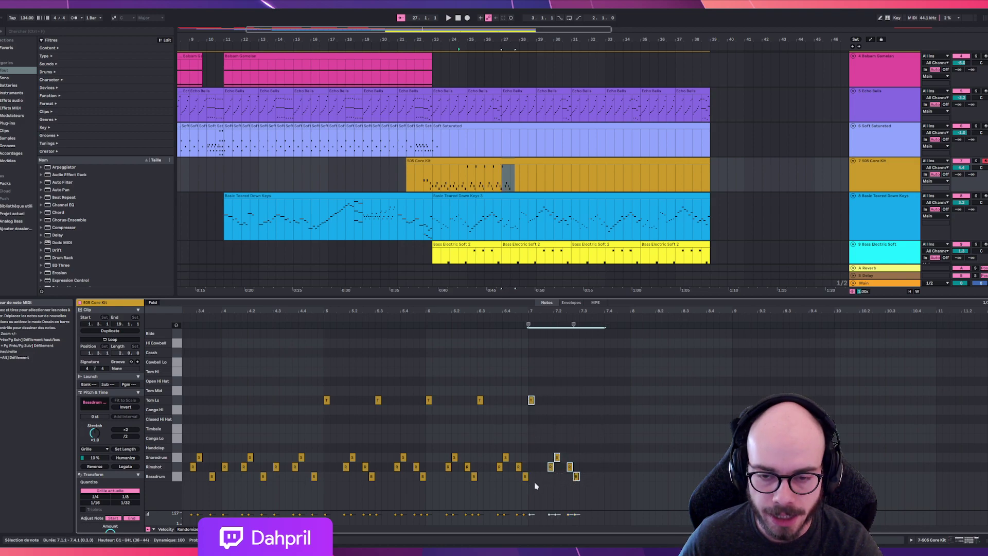
pyautogui.hotkey('ctrl', 'd')
pyautogui.hotkey('ctrl', 'd')
pyautogui.hotkey('ctrl', 'd')
pyautogui.hotkey('ctrl', 'd')
pyautogui.hotkey('ctrl', 'd')
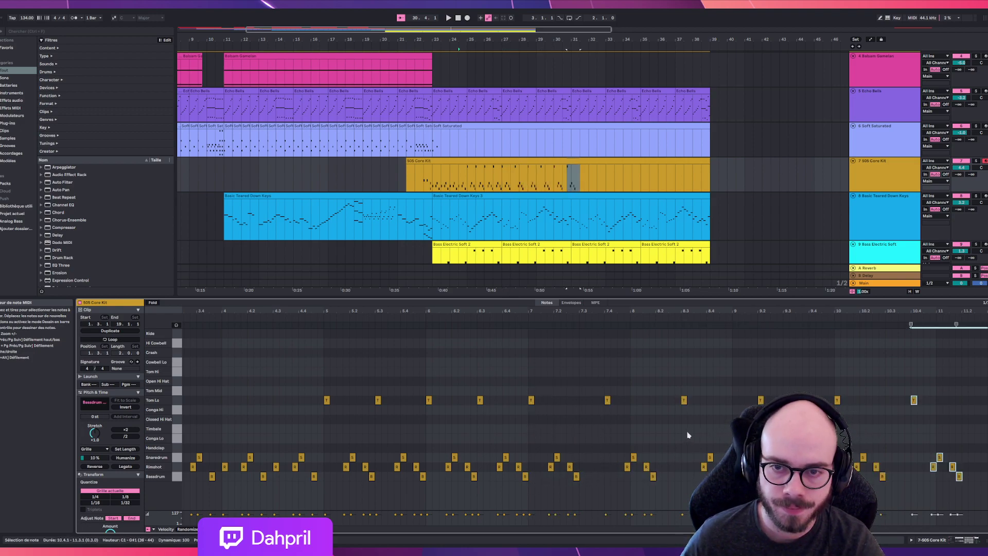
pyautogui.hotkey('ctrl', 'd')
pyautogui.hotkey('ctrl', 'd')
pyautogui.hotkey('ctrl', 'd')
pyautogui.hotkey('ctrl', 'd')
pyautogui.hotkey('ctrl', 'd')
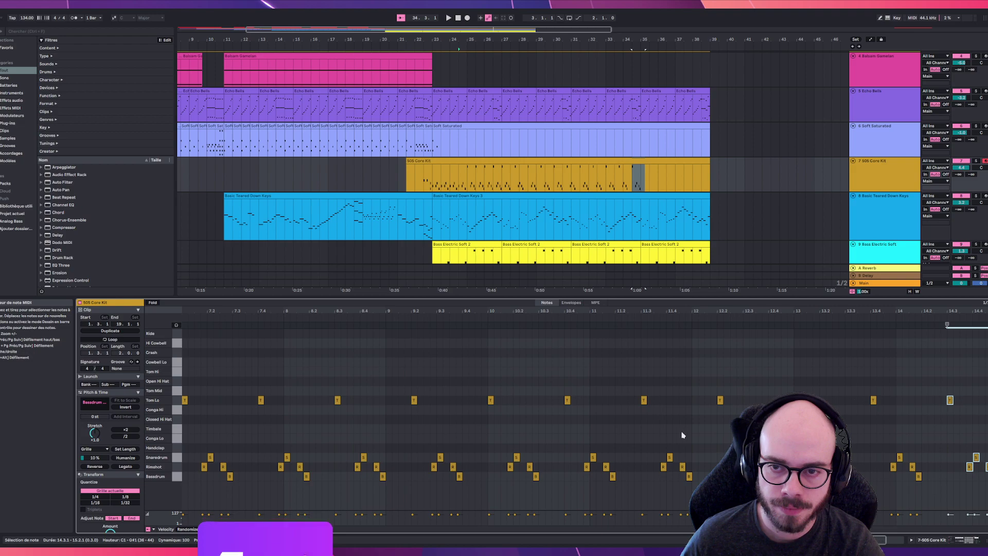
pyautogui.press('-')
# Play the arrangement from 20.3.1 to hear the extended drum pattern
pyautogui.click(394, 175)
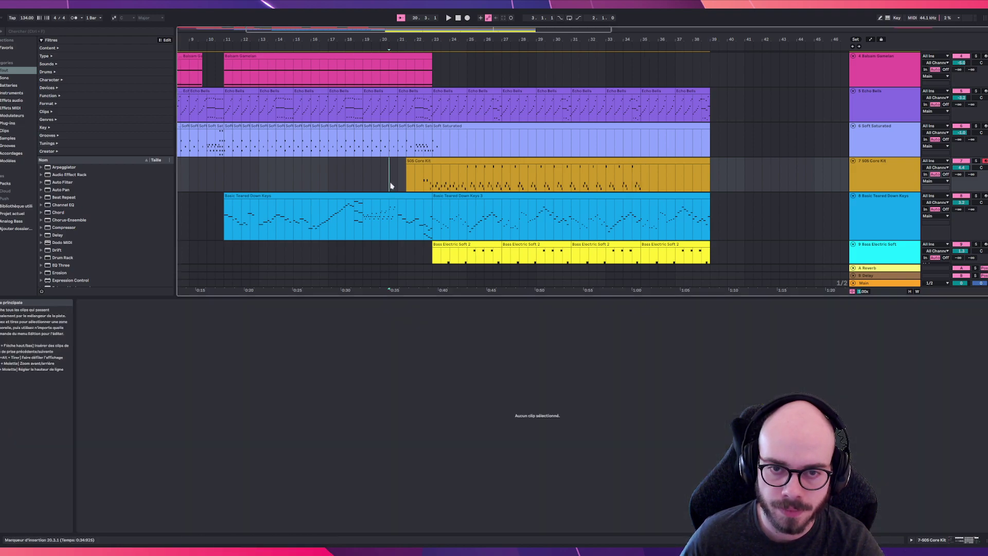
pyautogui.press('space')
pyautogui.hscroll(-5, 494, 247)
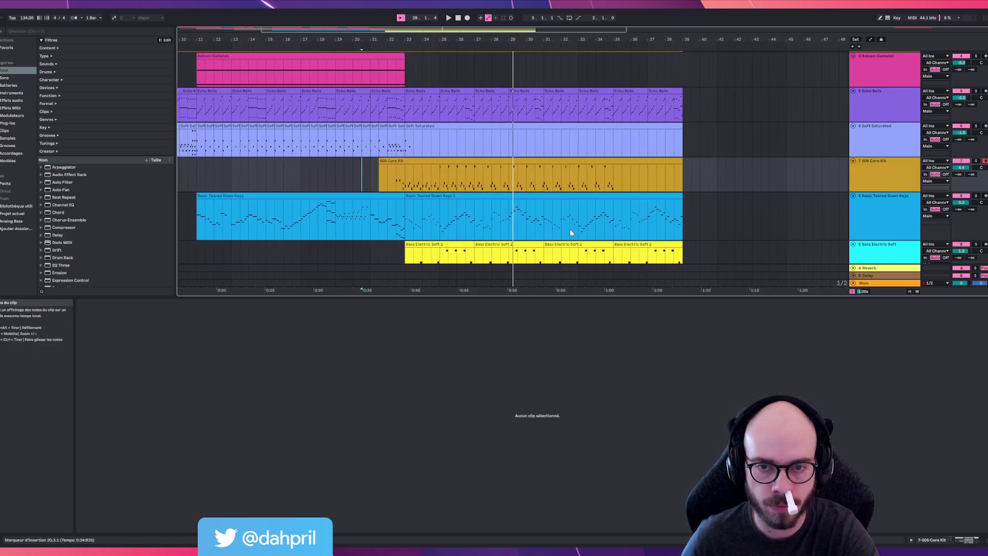
# Stop playback, reopen the 505 Core Kit clip and delete all phrase copies after 7.3.1
pyautogui.click(501, 158)
pyautogui.press('space')
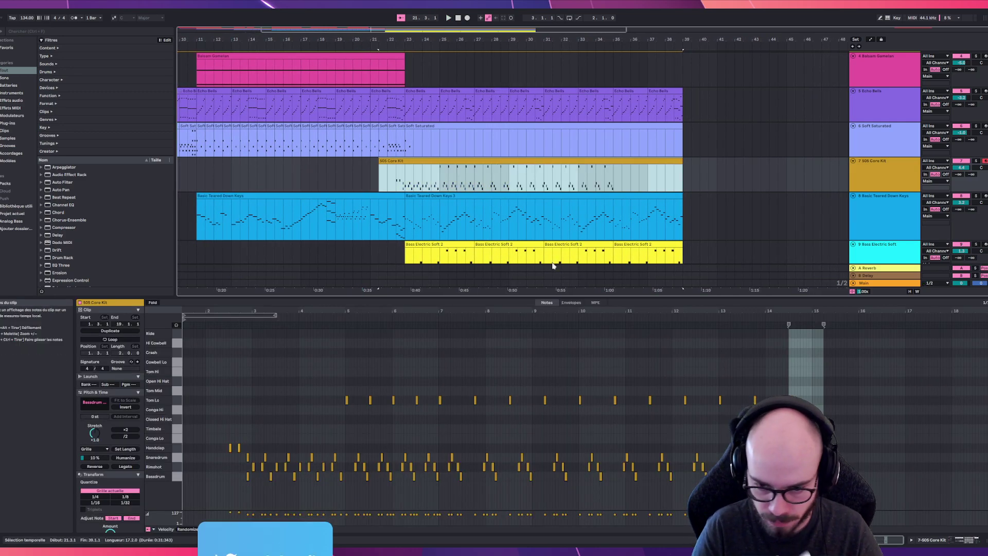
pyautogui.moveTo(851, 375); pyautogui.dragTo(503, 505)
pyautogui.press('Delete')
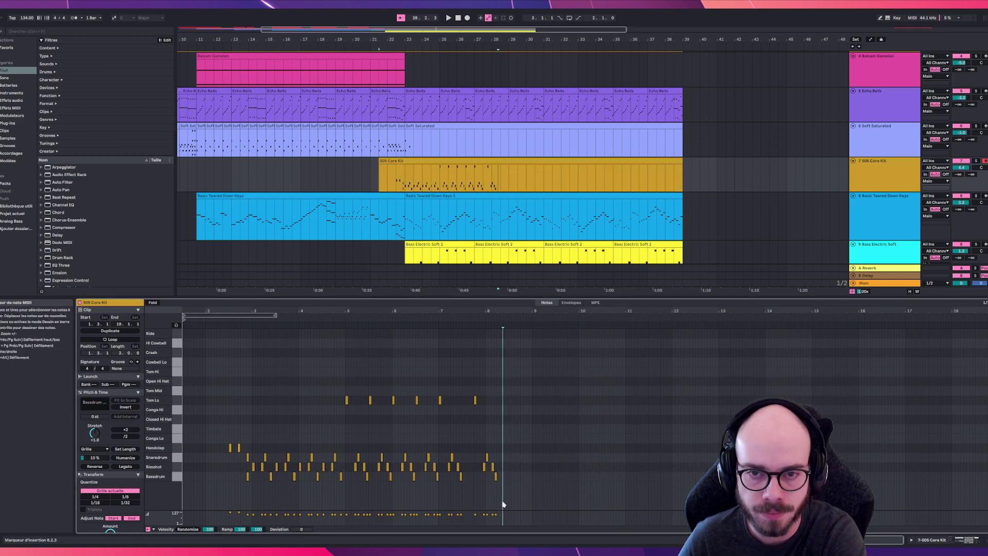
pyautogui.press('Delete')
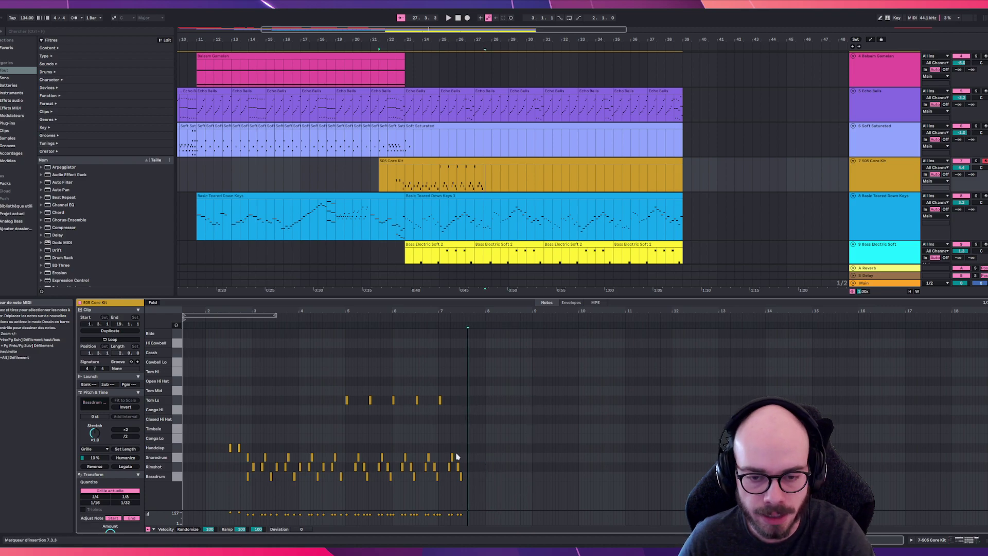
# Duplicate the last Tom Lo, Rimshot, Snaredrum and Bassdrum phrase from 7.1.1 repeatedly up to 12.1.2
pyautogui.press('+')
pyautogui.press('+')
pyautogui.press('+')
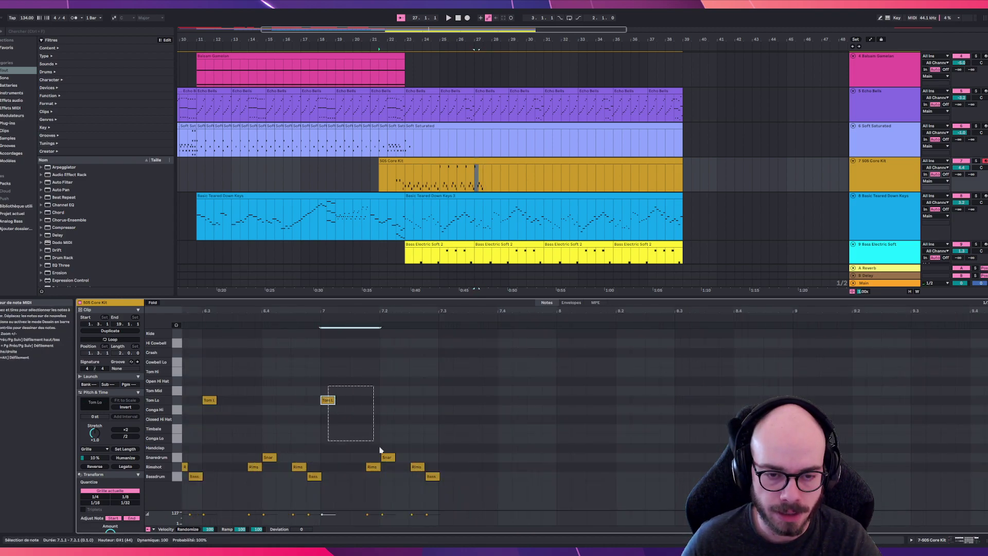
pyautogui.hotkey('ctrl', 'd')
pyautogui.hotkey('ctrl', 'd')
pyautogui.hotkey('ctrl', 'd')
pyautogui.hotkey('ctrl', 'd')
pyautogui.hotkey('ctrl', 'd')
pyautogui.hotkey('ctrl', 'd')
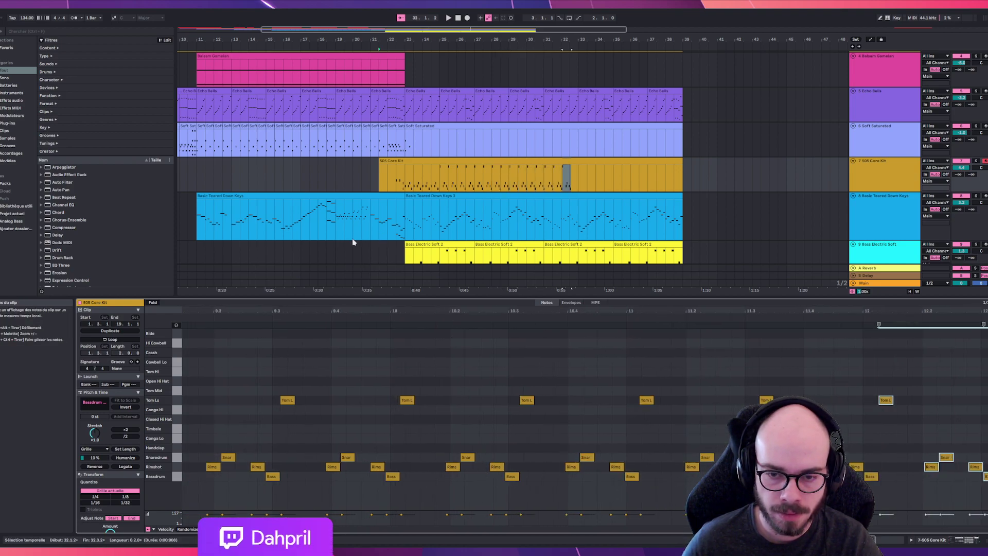
pyautogui.press('-')
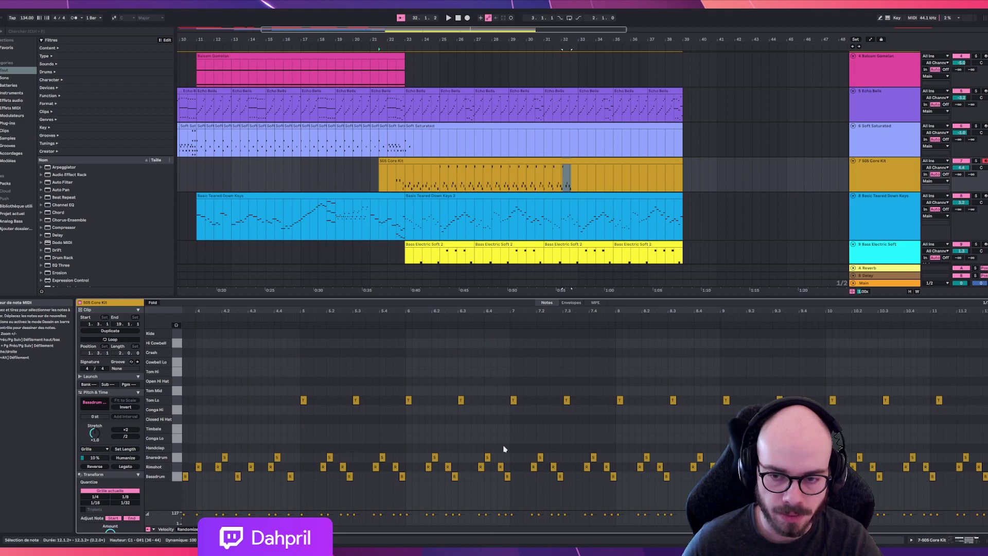
# Delete all the duplicated drum notes from 7.3.1 onward
pyautogui.press('+')
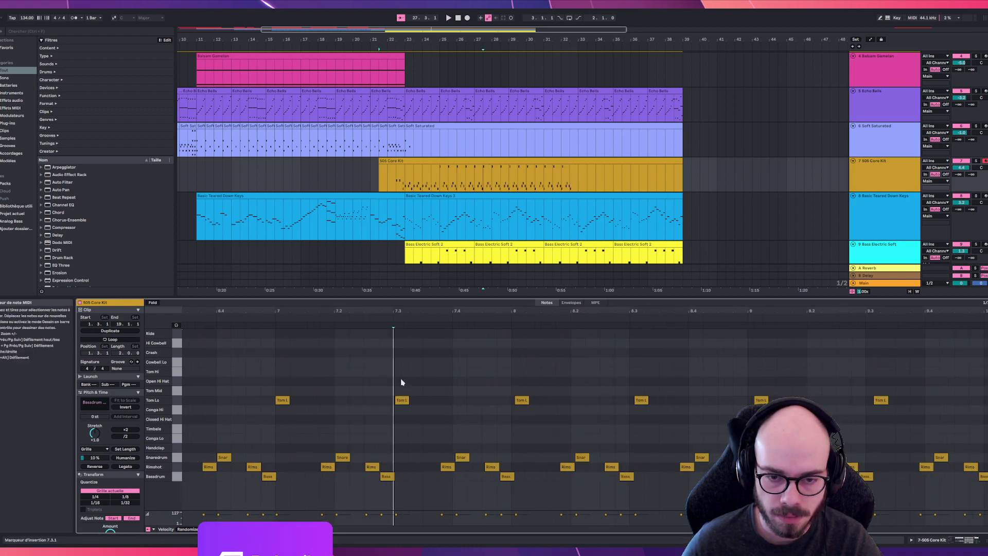
pyautogui.moveTo(394, 324); pyautogui.dragTo(985, 324)
pyautogui.press('-')
pyautogui.press('-')
pyautogui.moveTo(779, 392)
pyautogui.mouseDown()
pyautogui.moveTo(744, 492)
pyautogui.moveTo(480, 492)
pyautogui.moveTo(488, 492)
pyautogui.mouseUp()
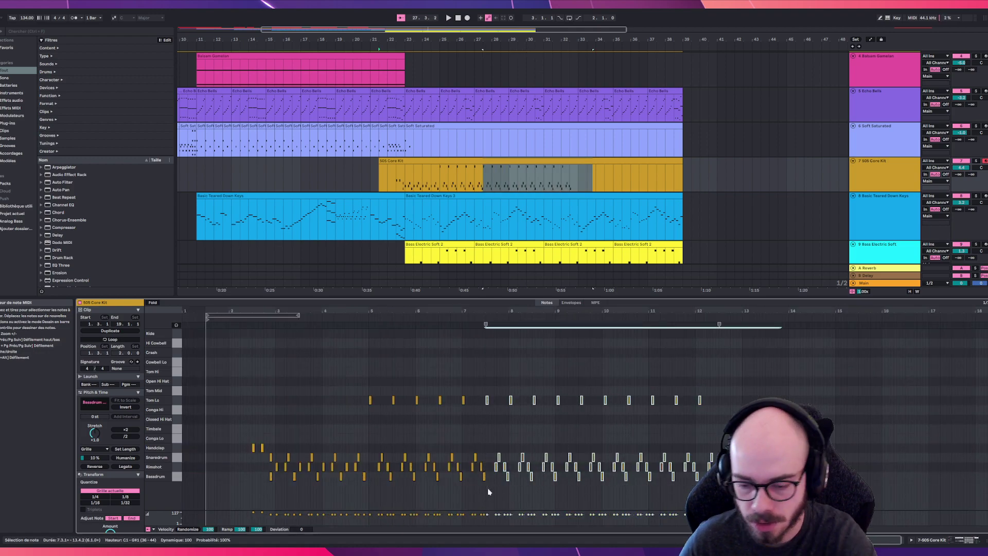
pyautogui.press('Delete')
pyautogui.press('+')
pyautogui.press('+')
pyautogui.press('+')
pyautogui.press('-')
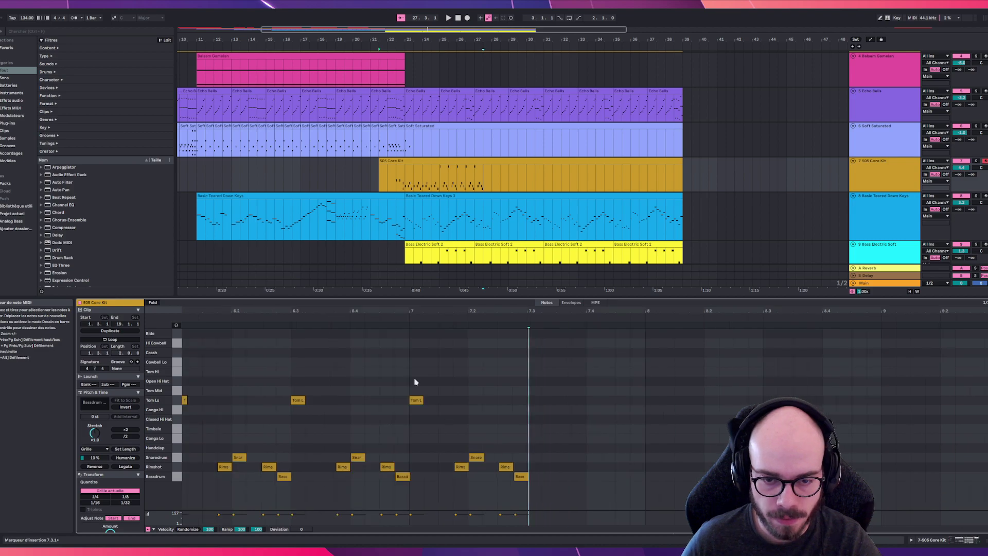
# Duplicate the last Tom Lo, Rimshot, Snaredrum and Bassdrum phrase from 7.1.1 repeatedly up to 9.1.1
pyautogui.moveTo(483, 457); pyautogui.dragTo(523, 483)
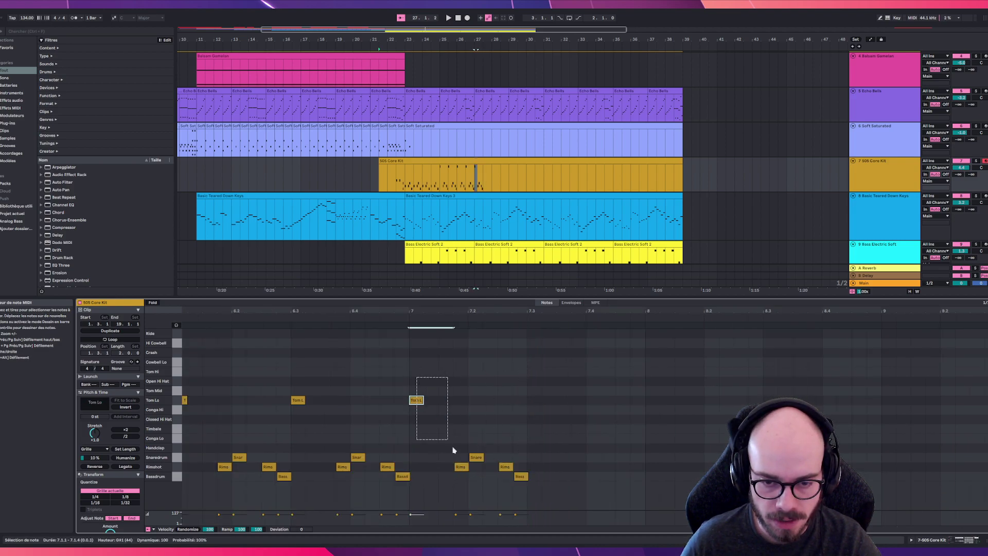
pyautogui.hotkey('ctrl', 'd')
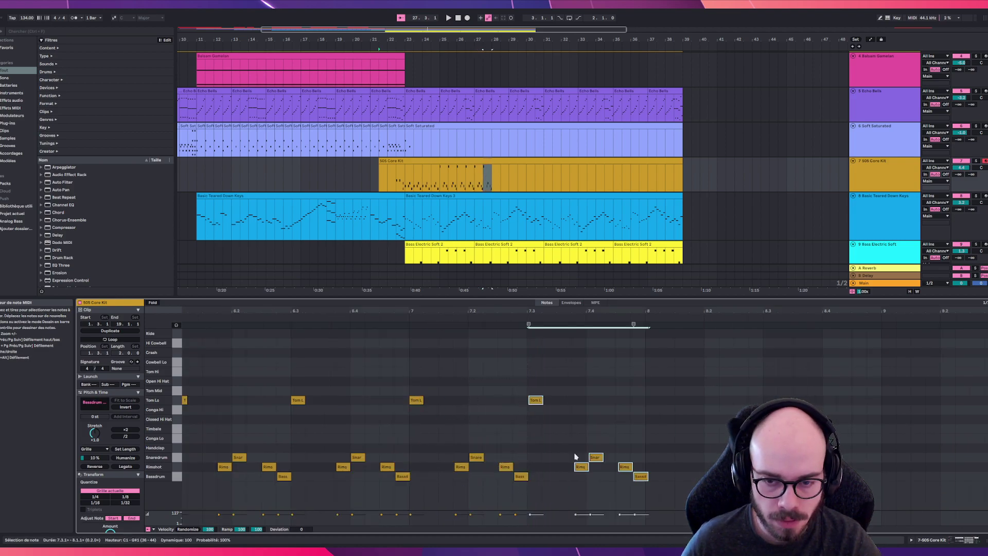
pyautogui.moveTo(535, 402); pyautogui.dragTo(532, 403)
pyautogui.hotkey('ctrl', 'd')
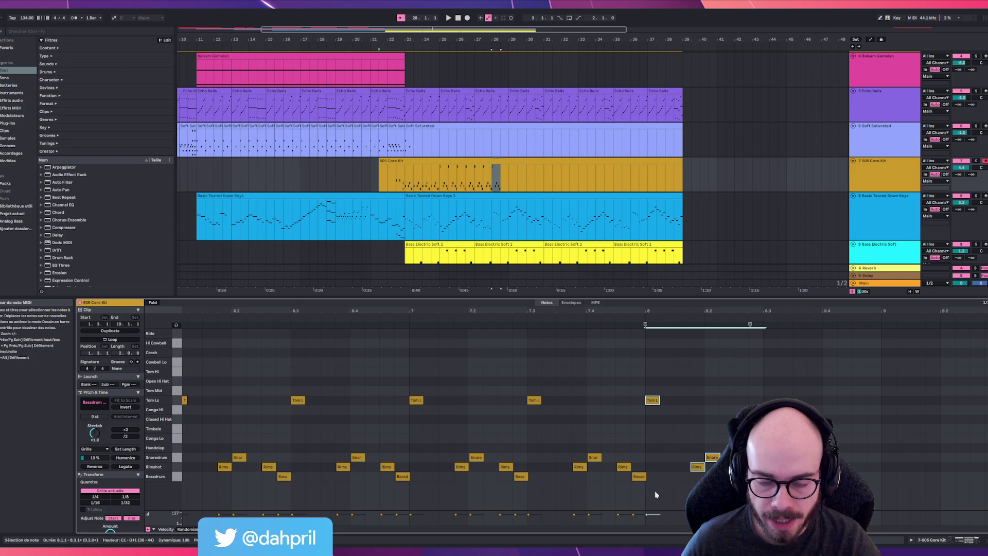
pyautogui.hotkey('alt', 'Right')
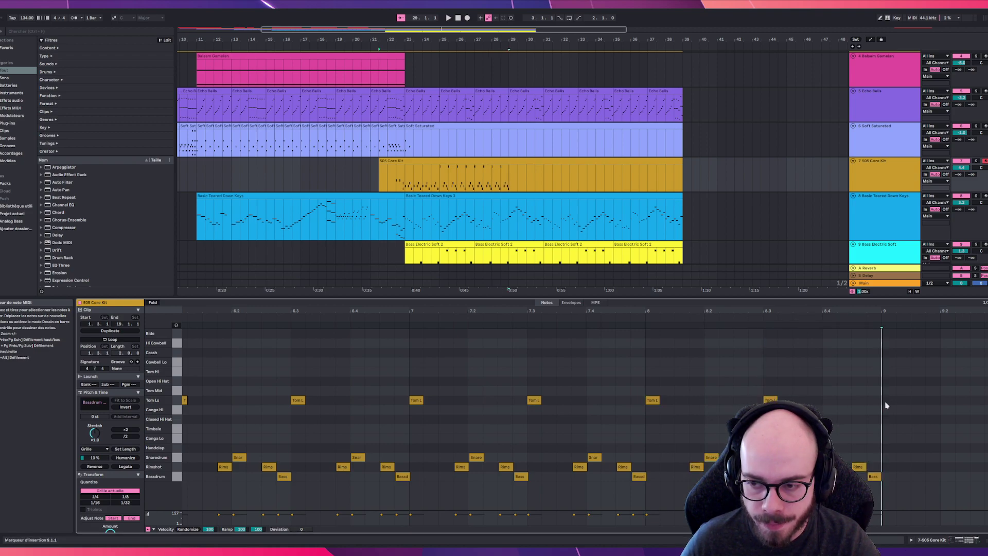
# Play the arrangement from 21.3.1 to hear the drum phrases with the other tracks
pyautogui.click(363, 183)
pyautogui.press('space')
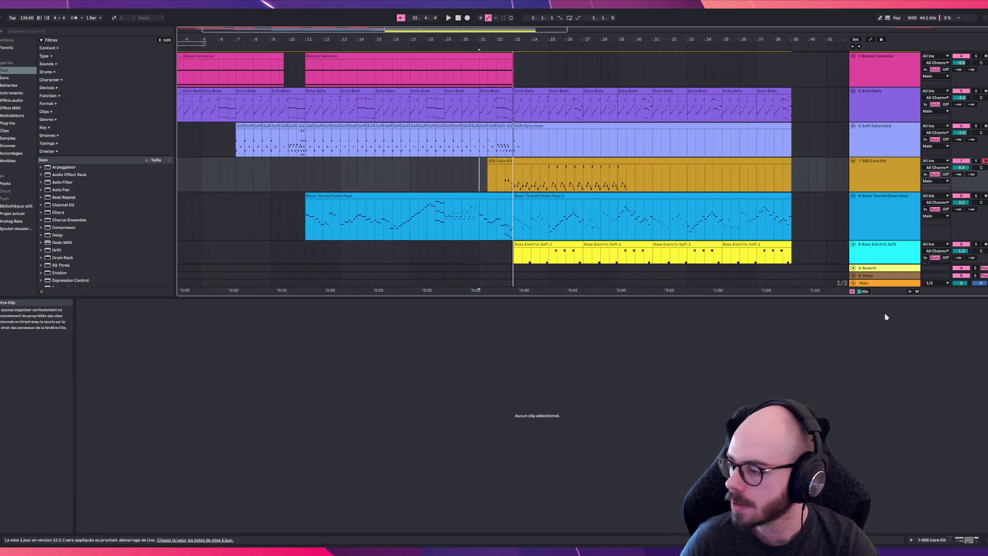
pyautogui.press('space')
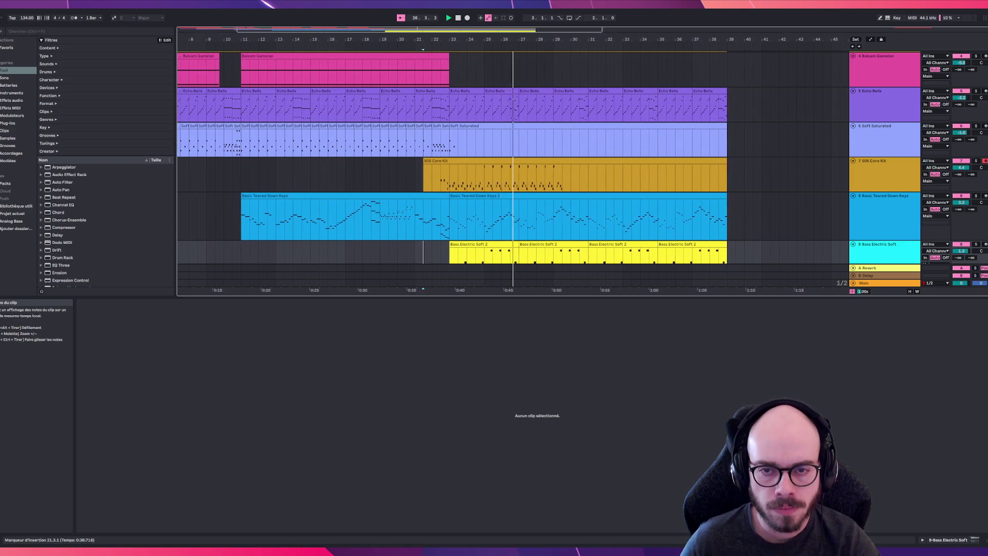
# Reopen the 505 Core Kit clip and delete all drum notes from 7.1.1 onward
pyautogui.click(623, 177)
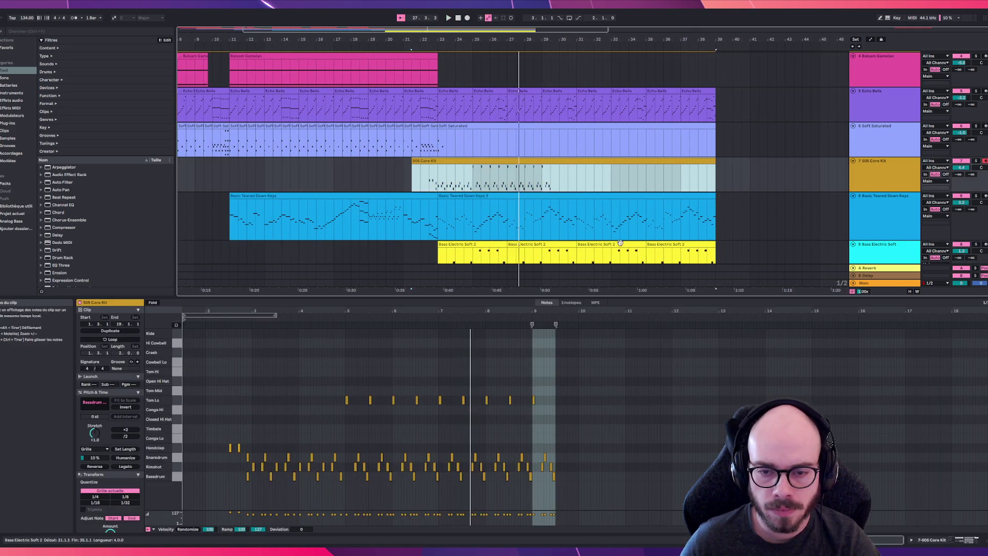
pyautogui.scroll(3, 367, 410)
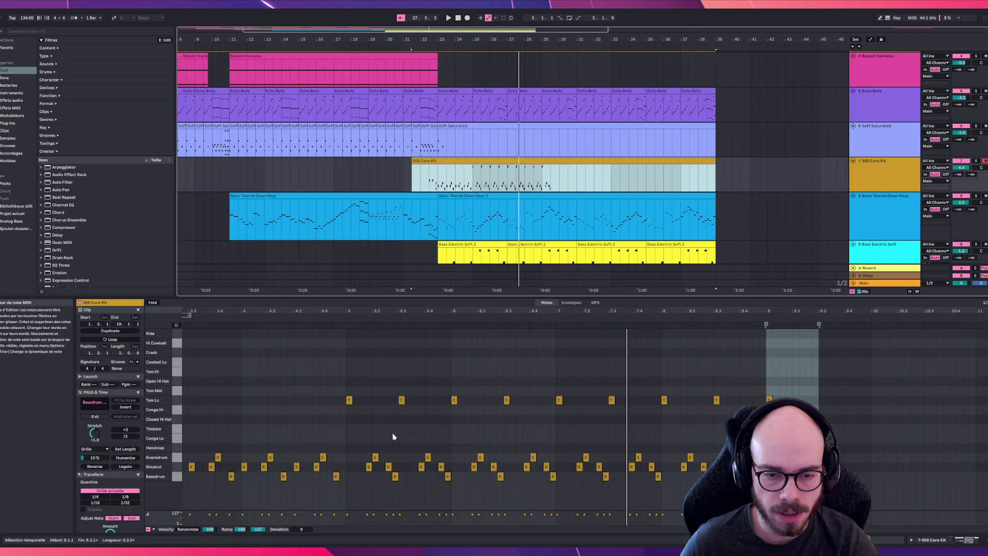
pyautogui.click(355, 379)
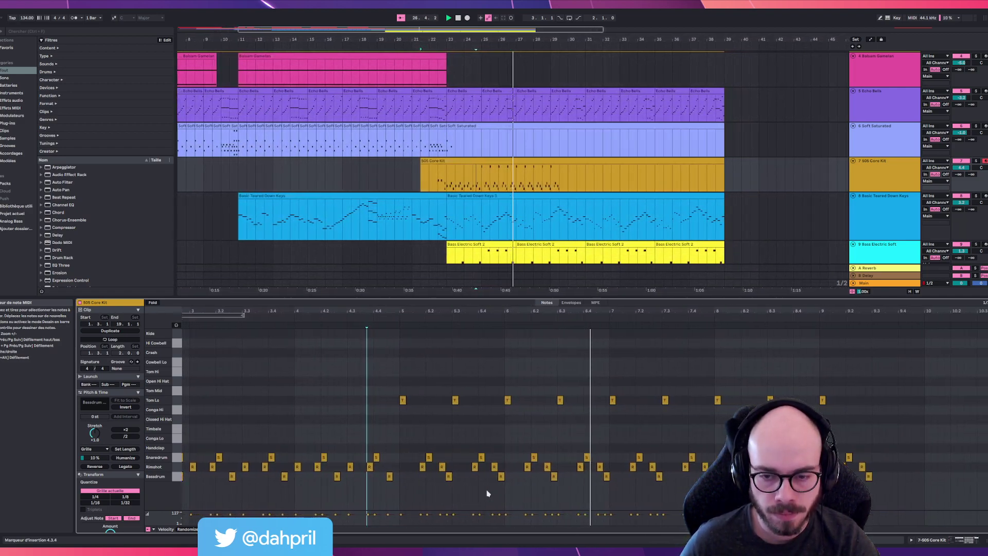
pyautogui.moveTo(597, 377); pyautogui.dragTo(893, 484)
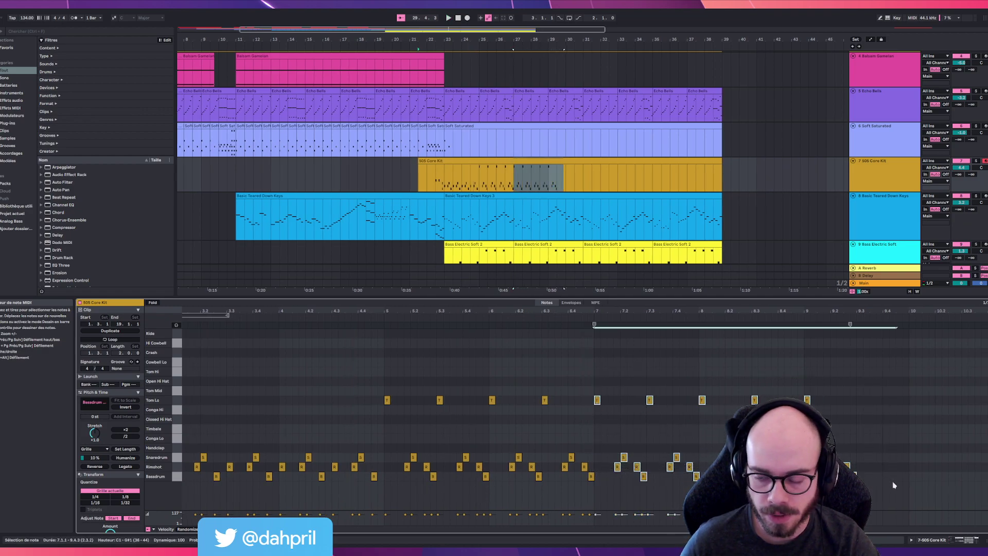
pyautogui.press('Delete')
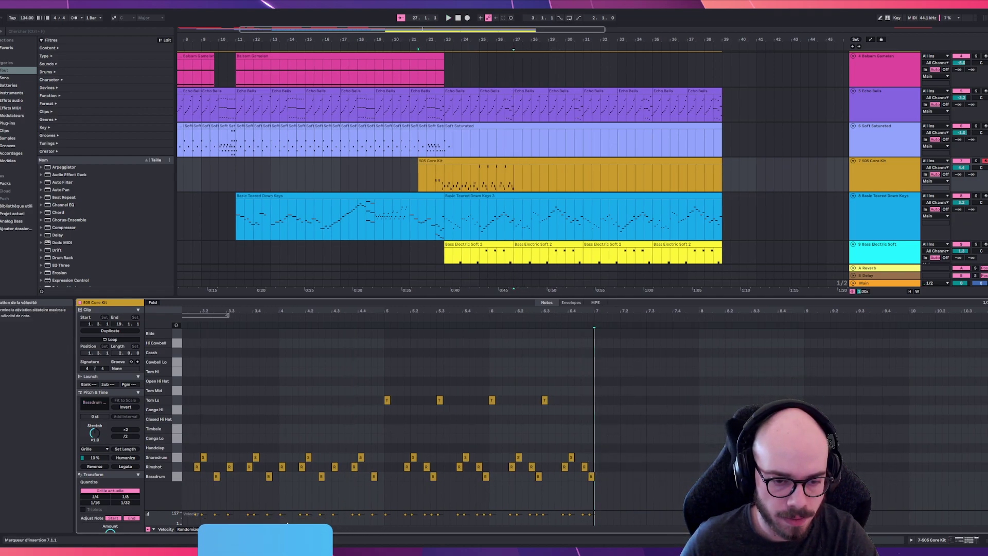
# Duplicate the drum notes between 3.1.1 and 7.1.2 once and align the copy to start exactly at 7.1.1
pyautogui.hscroll(-3, 292, 456)
pyautogui.hscroll(-2, 291, 455)
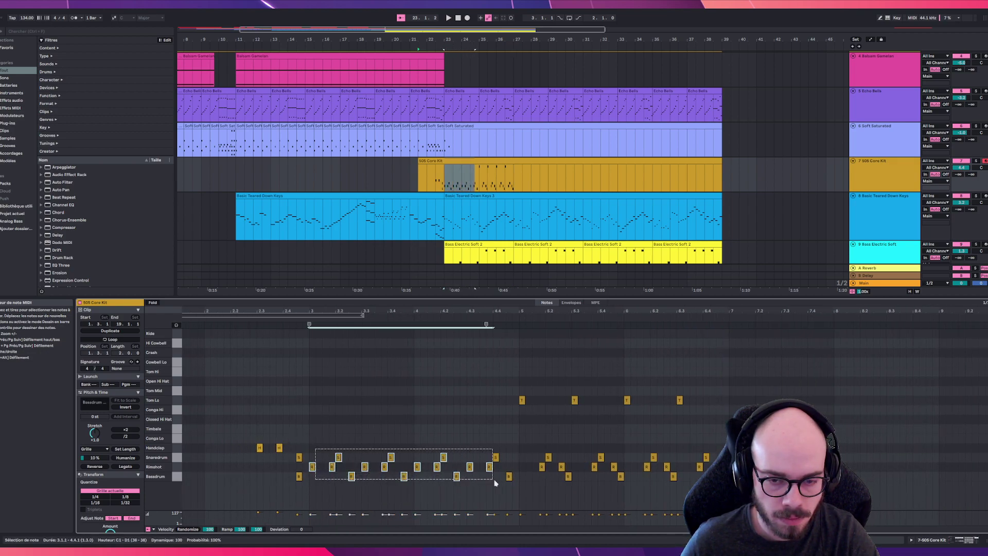
pyautogui.moveTo(310, 384); pyautogui.dragTo(733, 482)
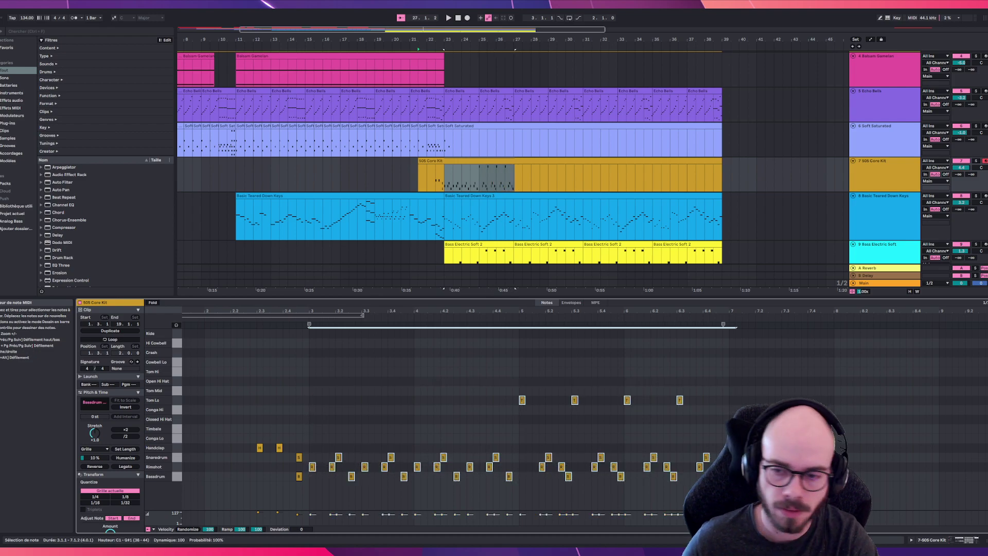
pyautogui.hotkey('ctrl', 'd')
pyautogui.press('-')
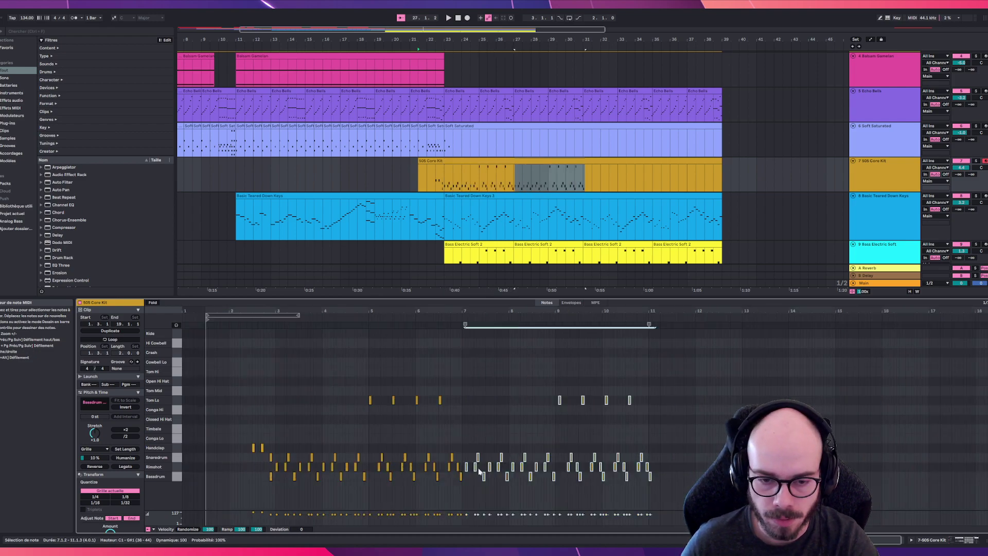
pyautogui.scroll(3, 278, 470)
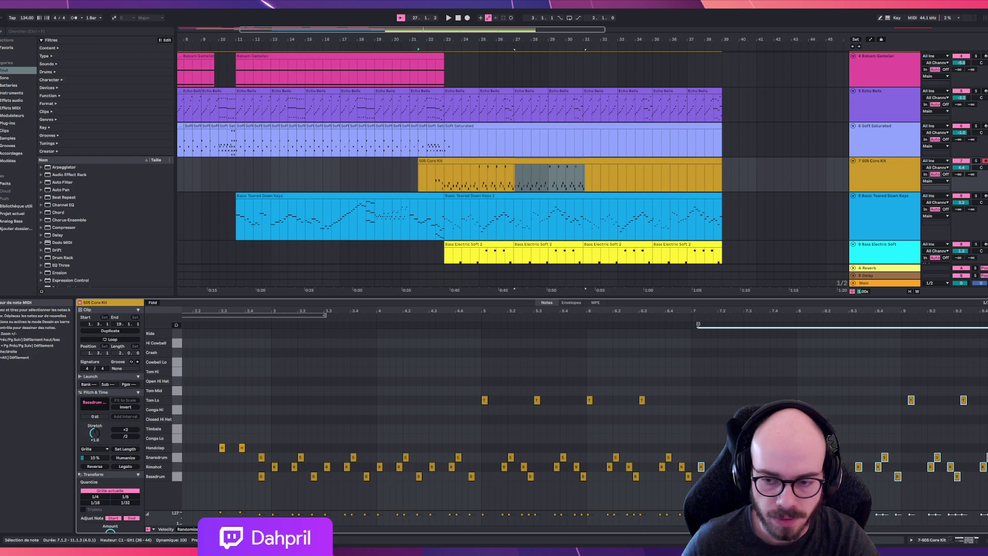
pyautogui.scroll(5, 691, 473)
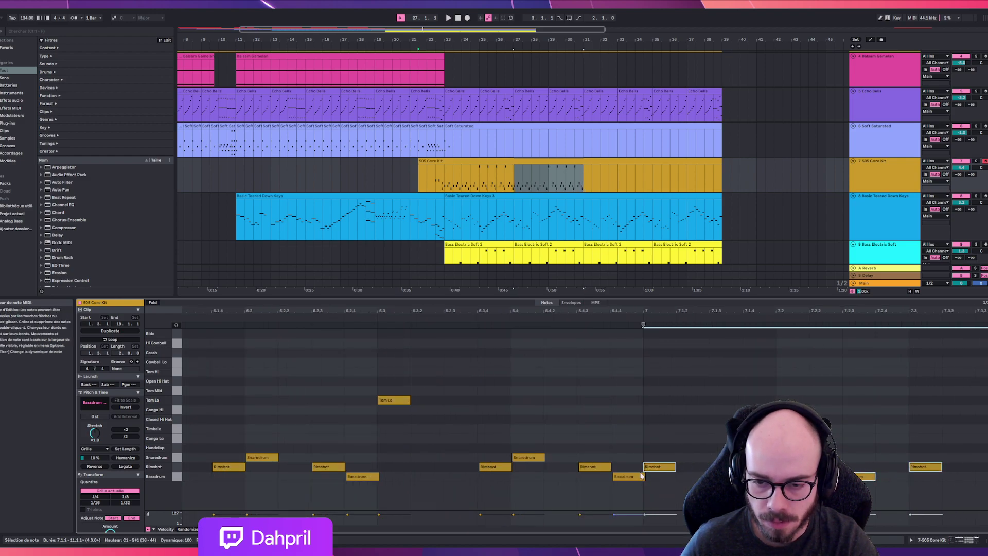
pyautogui.scroll(-8, 642, 476)
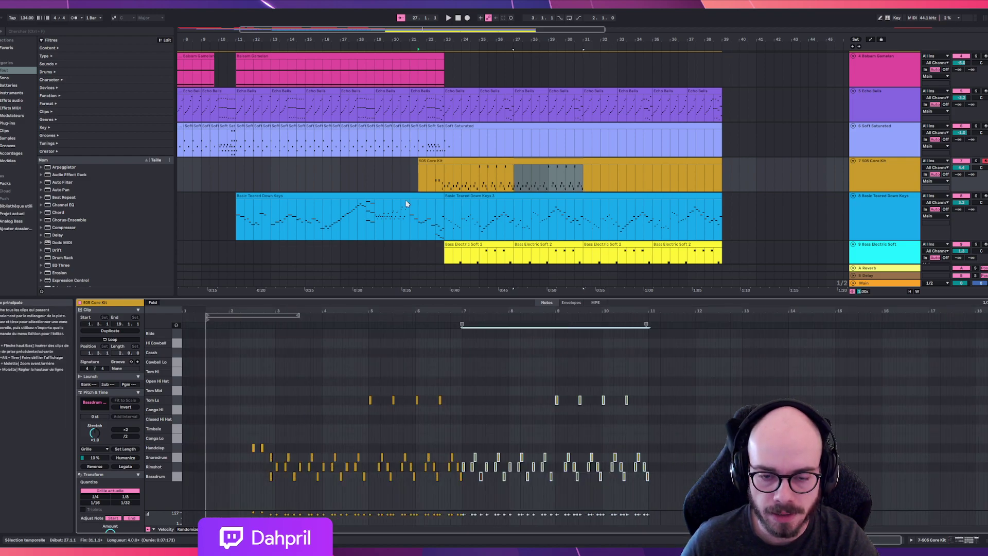
# Play the arrangement from 23.2.1 to check the duplicated drum section, and stop playback
pyautogui.click(286, 386)
pyautogui.press('space')
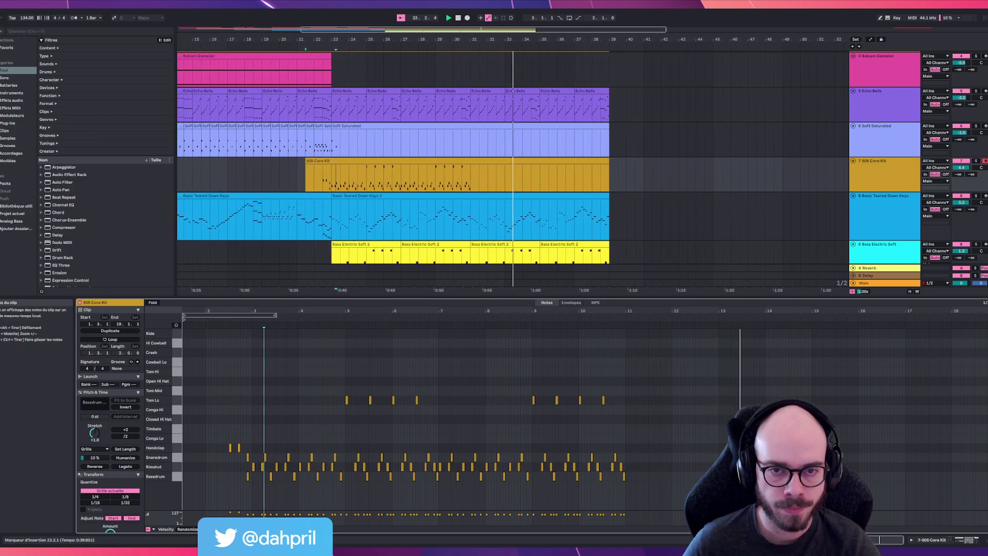
pyautogui.click(394, 162)
pyautogui.press('space')
# Duplicate all drum notes from 3.1.1 through bar 11 and align the copy to start at 11.1.1
pyautogui.moveTo(632, 396); pyautogui.dragTo(258, 503)
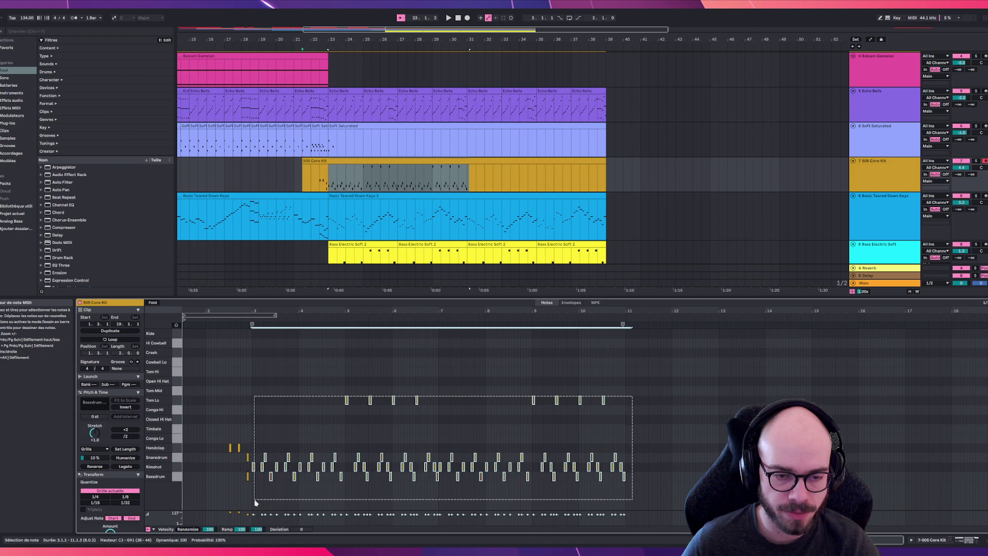
pyautogui.hotkey('ctrl', 'd')
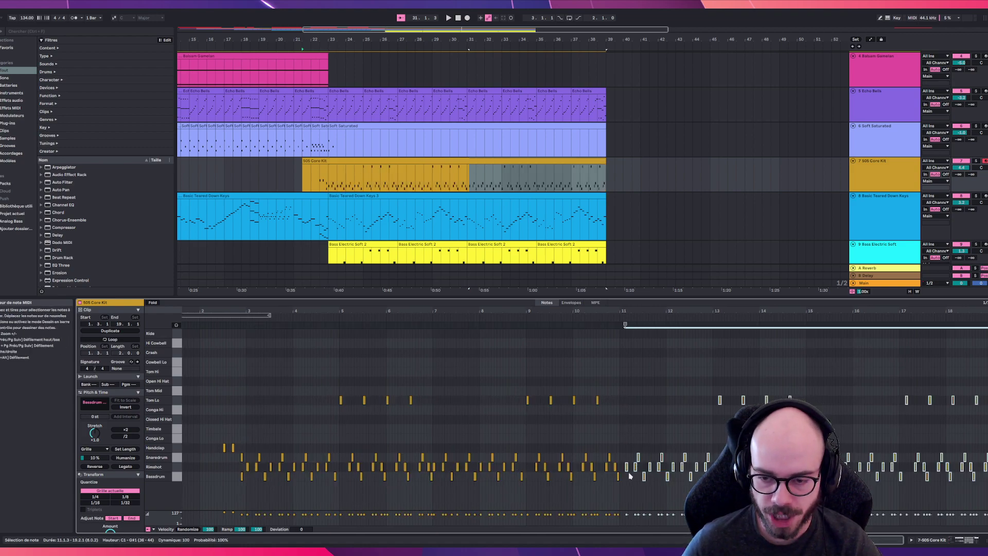
pyautogui.scroll(10, 632, 475)
pyautogui.moveTo(615, 468); pyautogui.dragTo(486, 477)
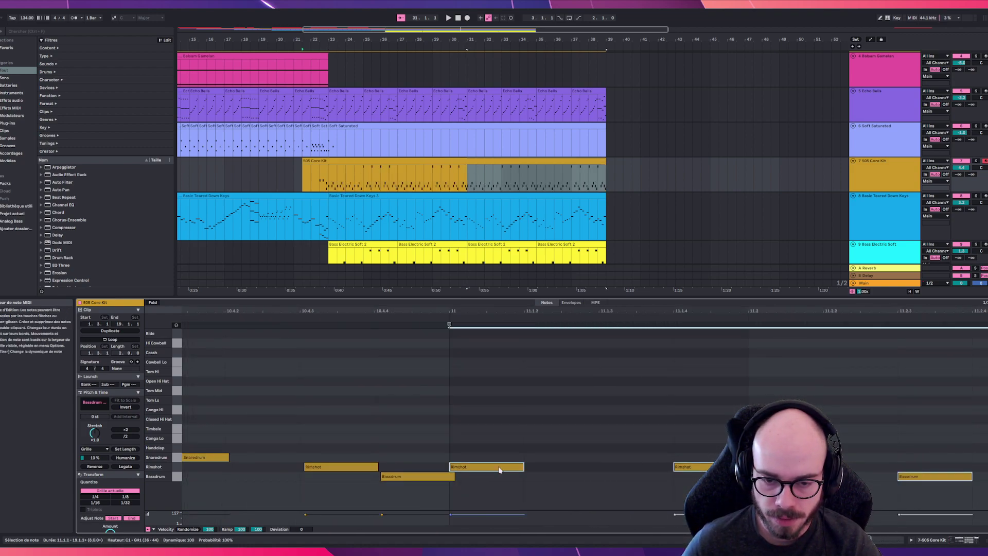
pyautogui.scroll(-10, 509, 466)
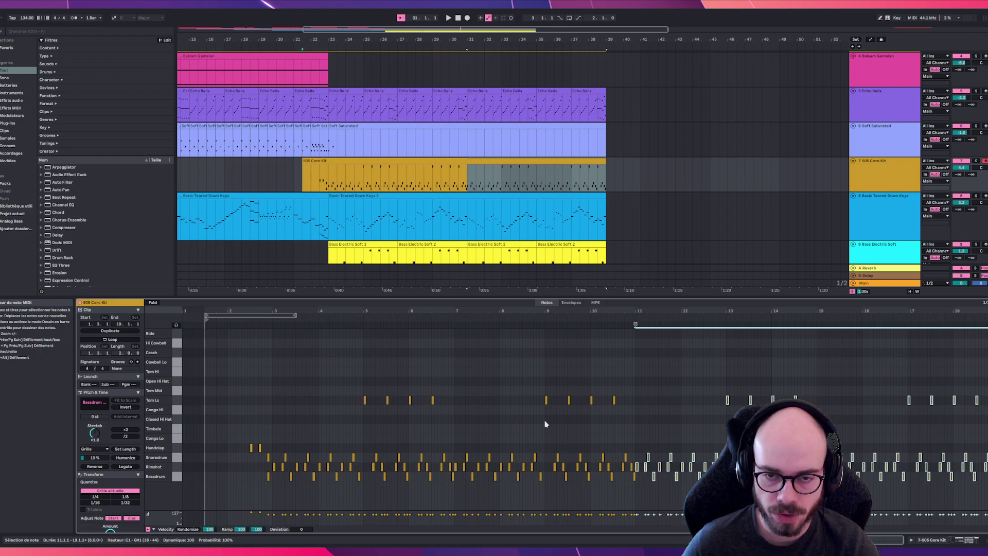
# Play the arrangement from 22.3.1 to hear the completed drum track
pyautogui.click(322, 250)
pyautogui.press('space')
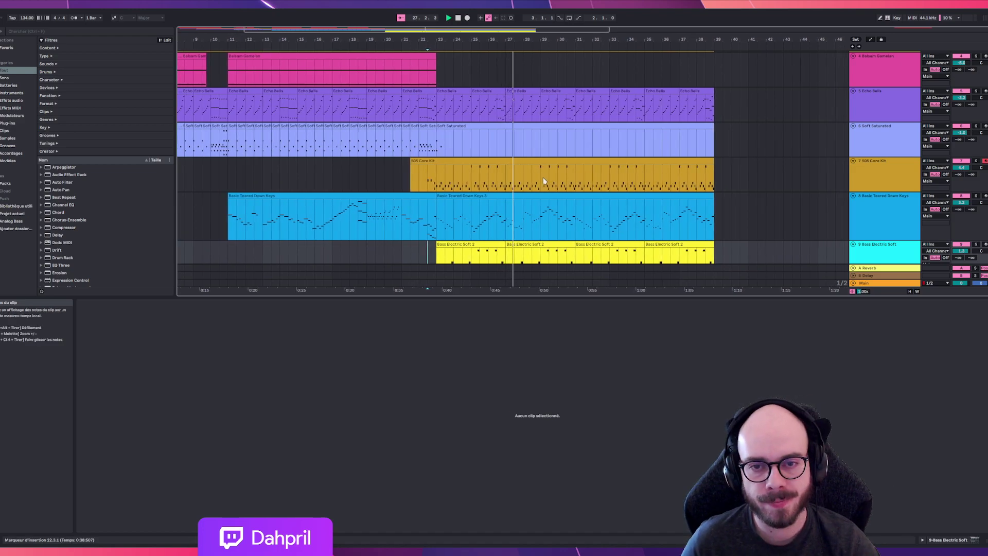
# Add a new MIDI track below Arctic Shadows and arm it for recording
pyautogui.scroll(-3, 539, 178)
pyautogui.scroll(-1, 540, 180)
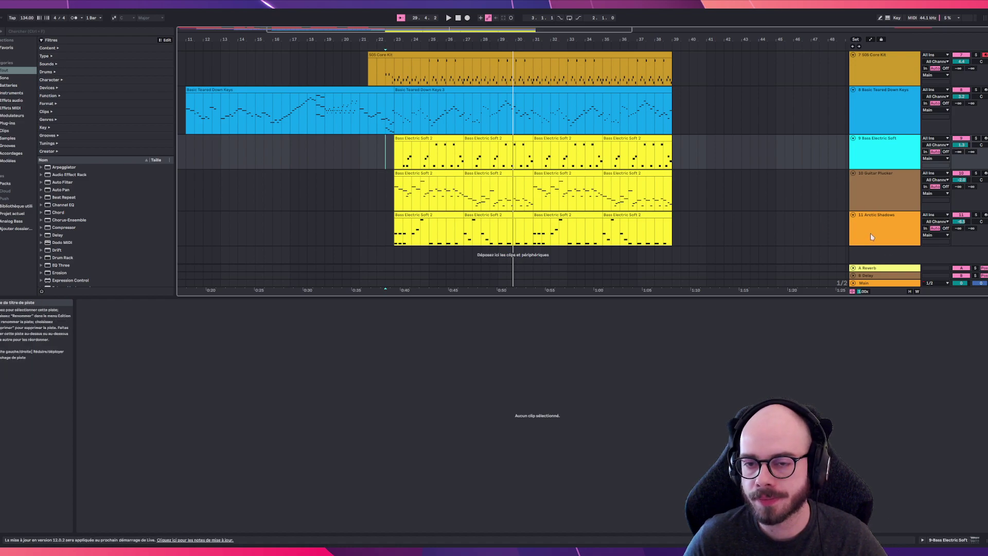
pyautogui.doubleClick(880, 256)
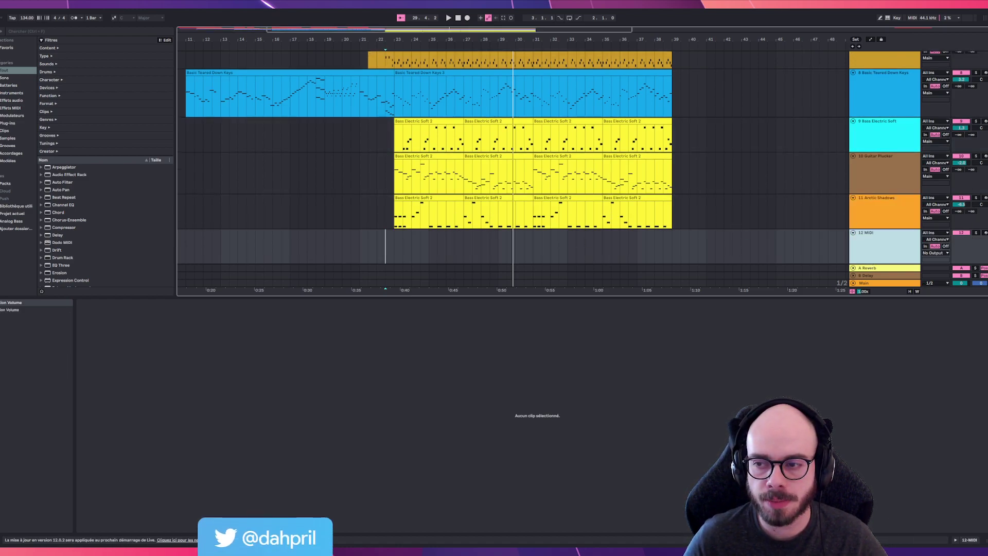
pyautogui.click(983, 233)
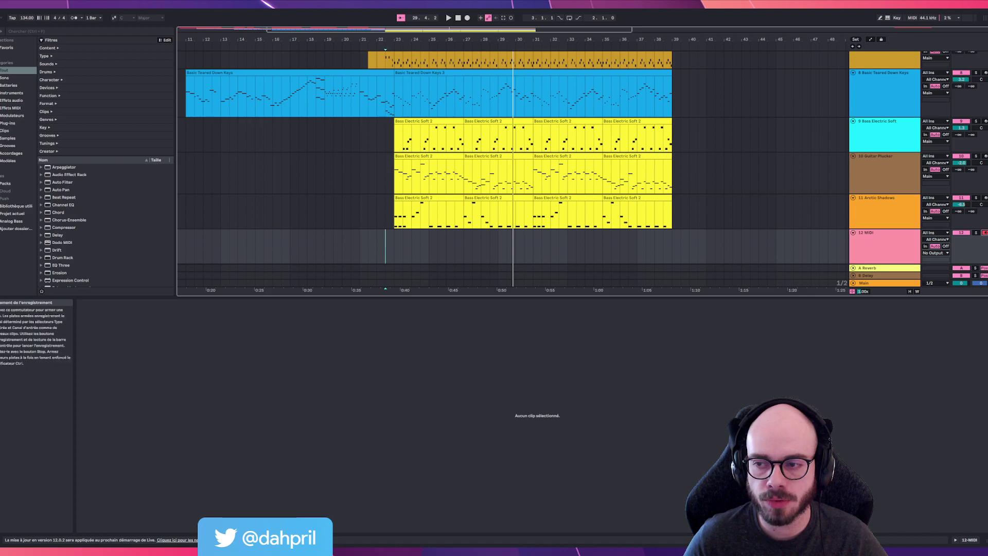
# Filter the Instrument Rack presets by Brass and load Basic FM Brass onto the new MIDI track
pyautogui.click(7, 92)
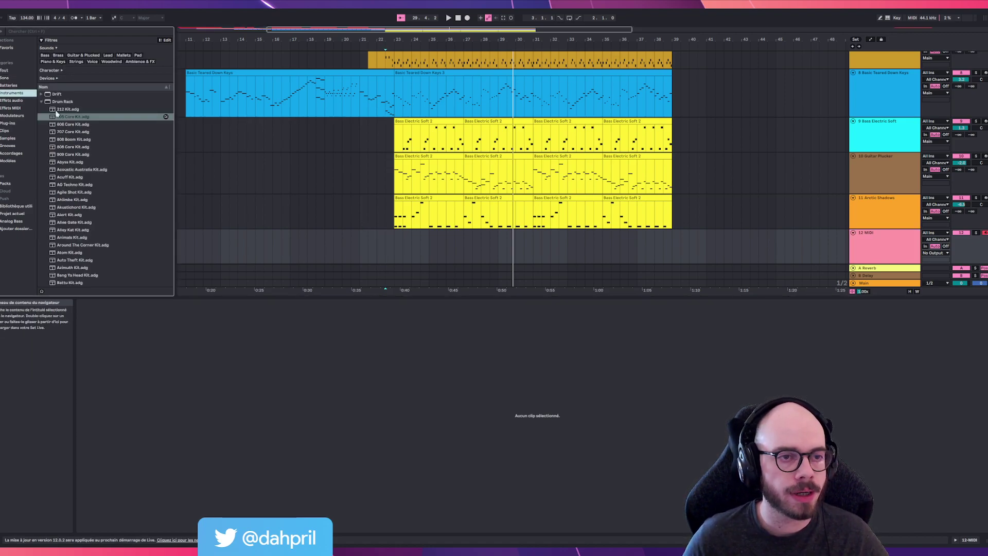
pyautogui.click(41, 103)
pyautogui.click(41, 102)
pyautogui.click(41, 102)
pyautogui.click(41, 124)
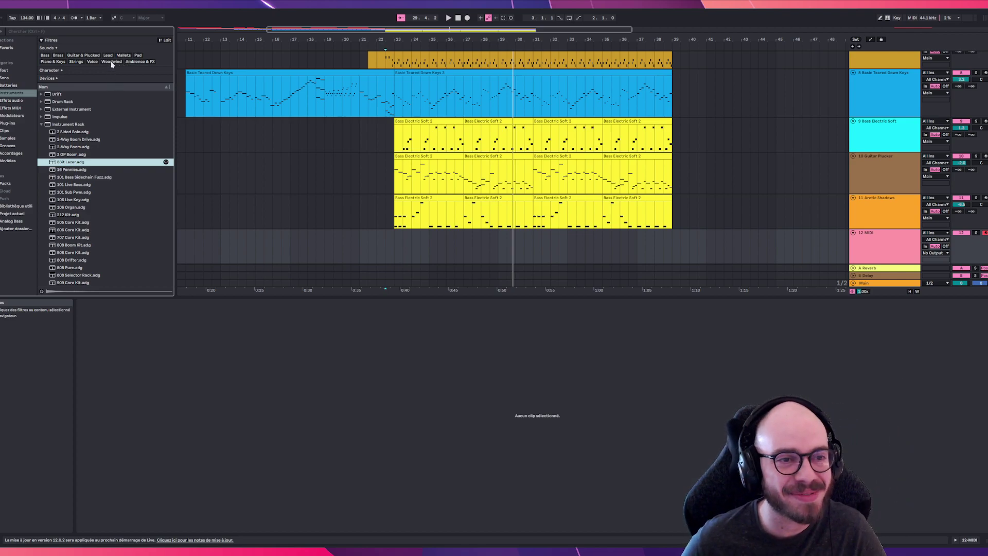
pyautogui.click(57, 56)
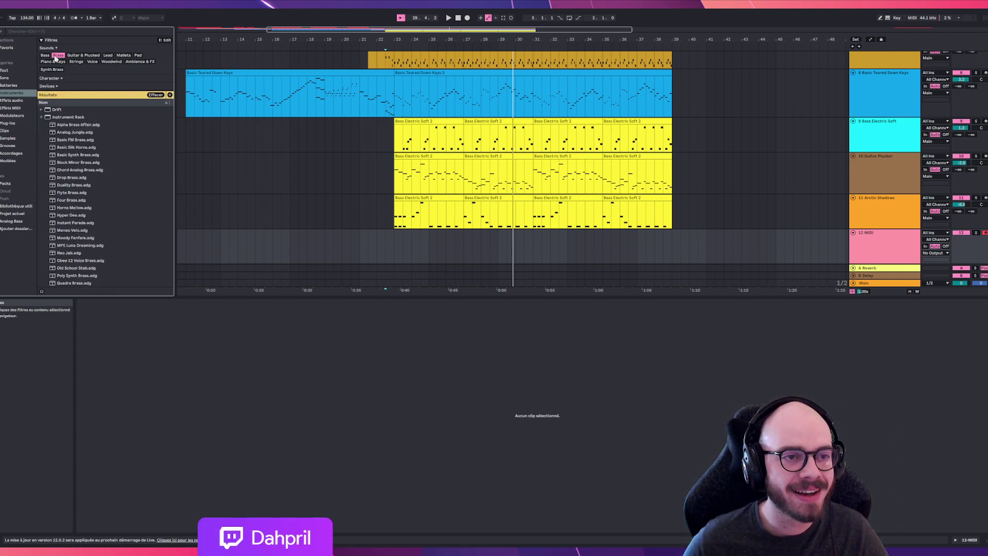
pyautogui.click(77, 139)
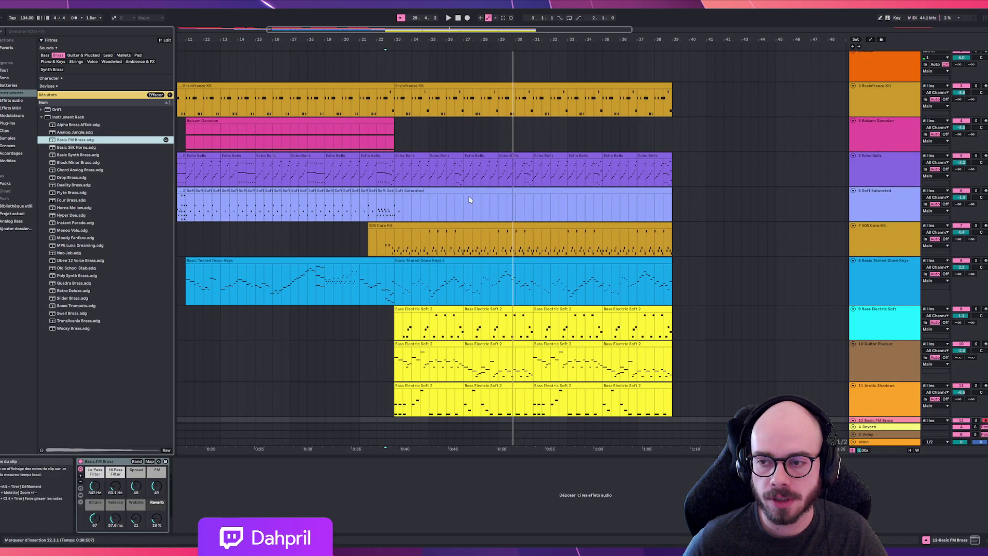
# Create an empty MIDI clip on the Basic FM Brass track at bar 23 and extend it to bar 39
pyautogui.scroll(-3, 469, 199)
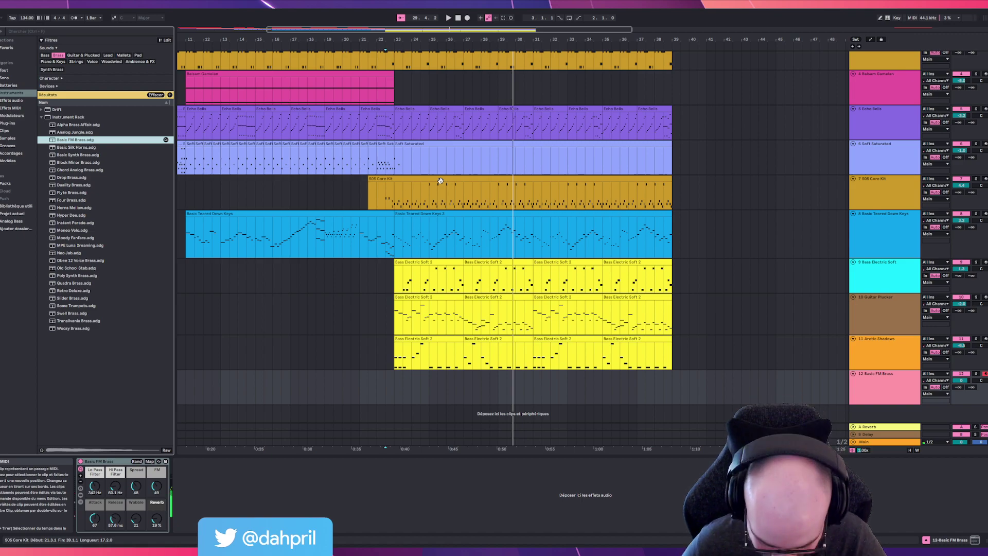
pyautogui.doubleClick(398, 381)
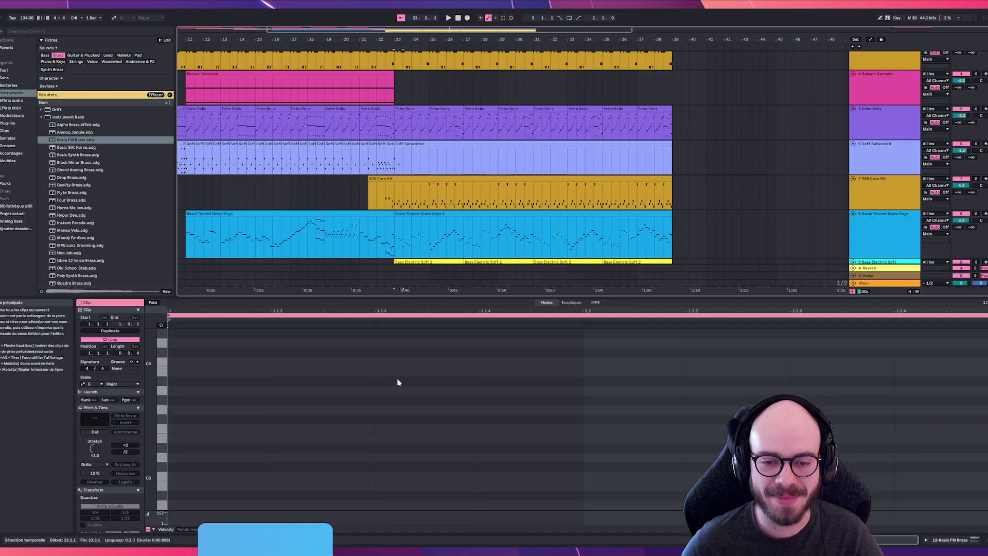
pyautogui.scroll(-5, 455, 241)
pyautogui.scroll(-1, 454, 239)
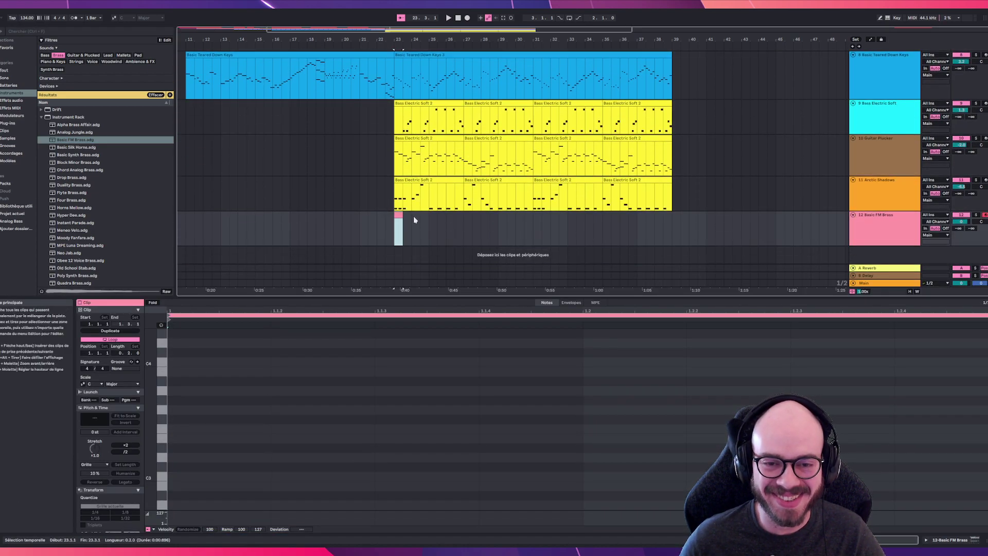
pyautogui.moveTo(404, 220); pyautogui.dragTo(671, 220)
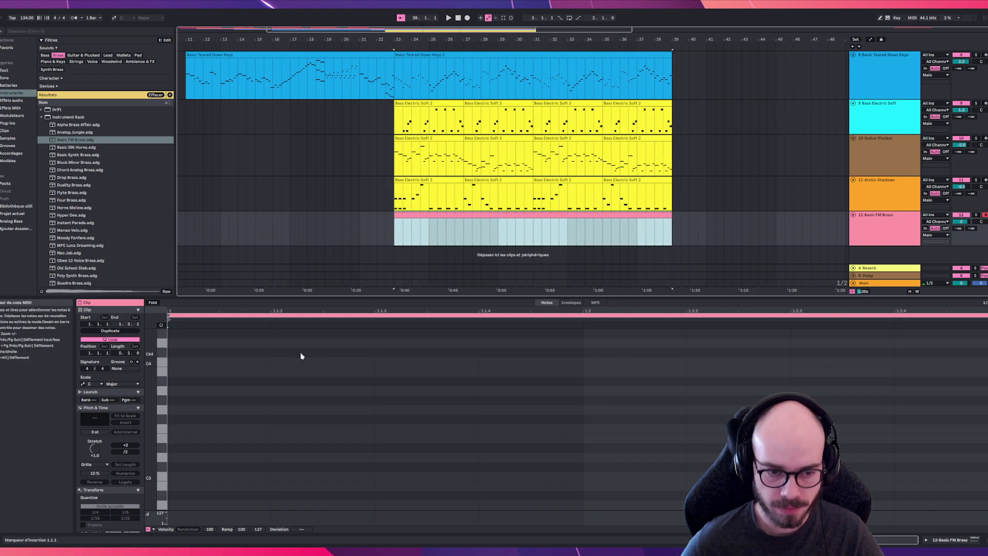
pyautogui.click(367, 154)
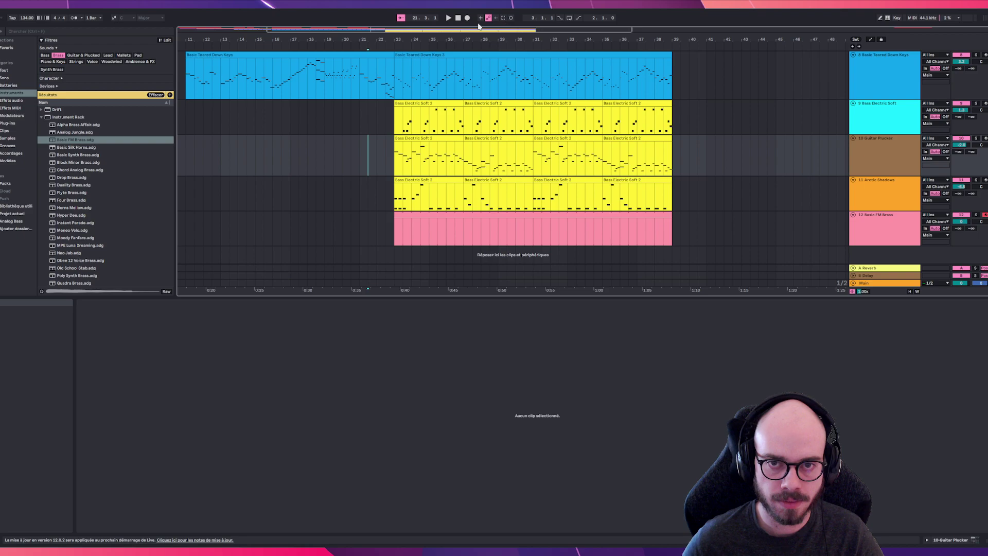
# Record a three-note part (D#3, A#3, A#2) on the Basic FM Brass track from 21.3.1 and open the recorded clip
pyautogui.press('F9')
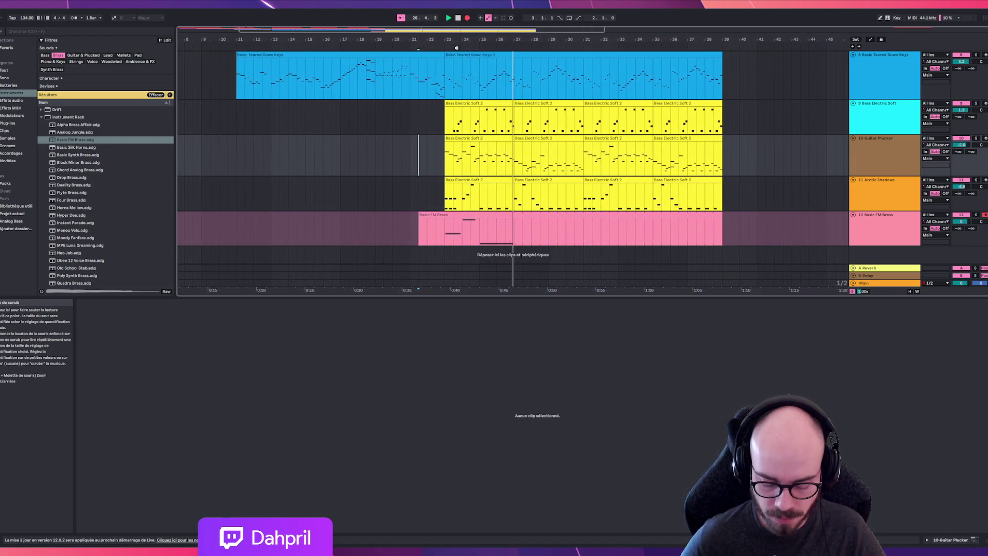
pyautogui.press('space')
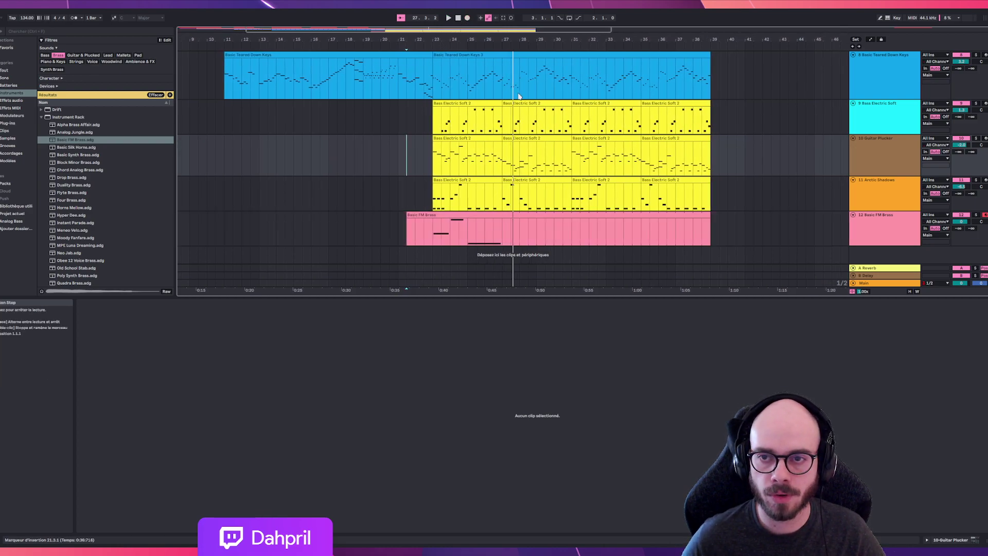
pyautogui.click(544, 212)
pyautogui.click(482, 214)
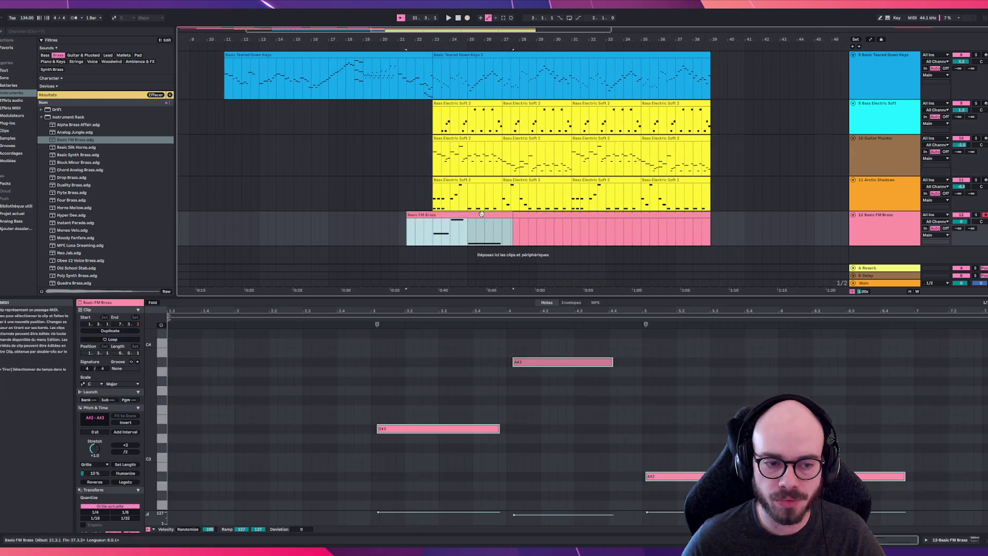
# Adjust the Basic FM Brass track's volume and play the arrangement from 22.1.1 to hear the recorded part
pyautogui.click(960, 222)
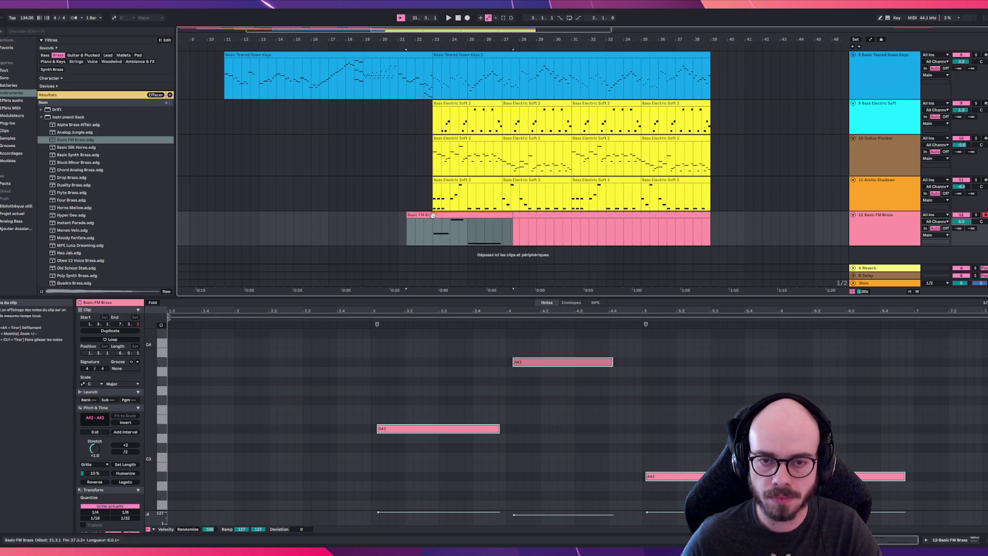
pyautogui.click(428, 201)
pyautogui.press('space')
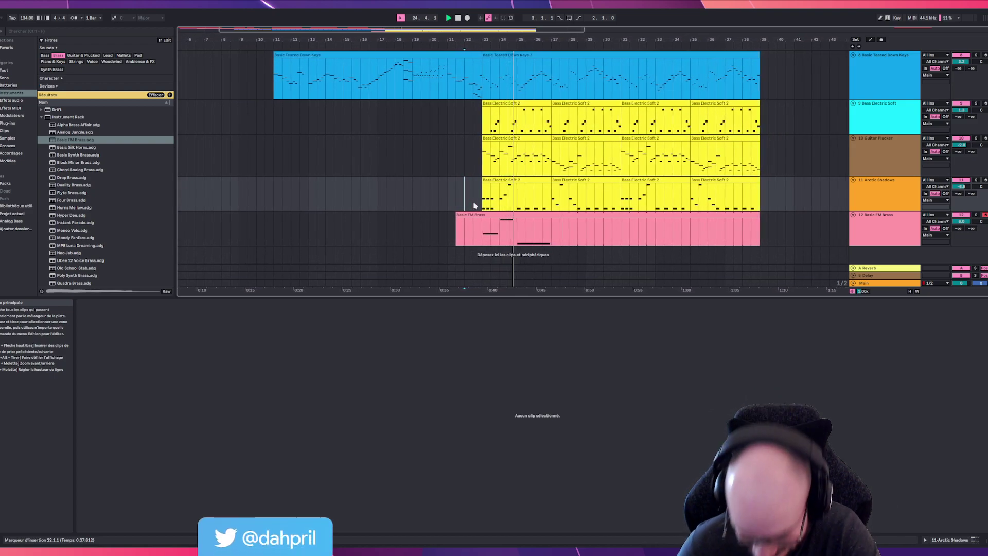
pyautogui.press('space')
# Quantize the three recorded notes in the Basic FM Brass clip to 1/4
pyautogui.click(491, 215)
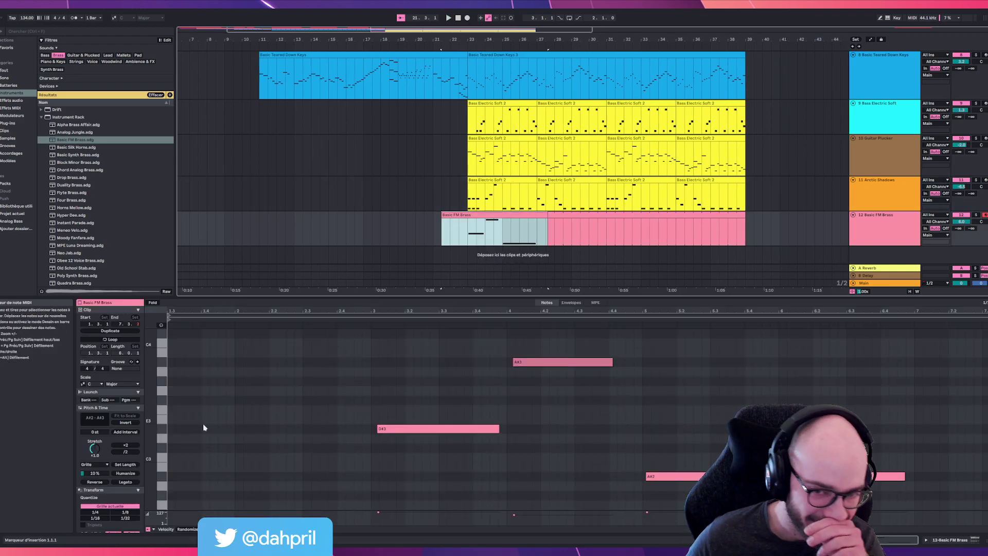
pyautogui.click(106, 507)
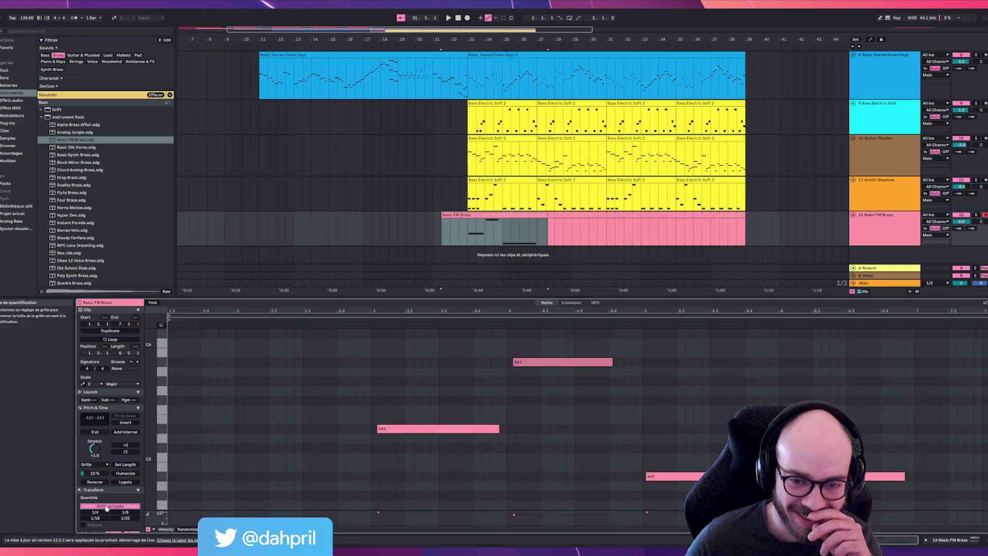
pyautogui.click(103, 515)
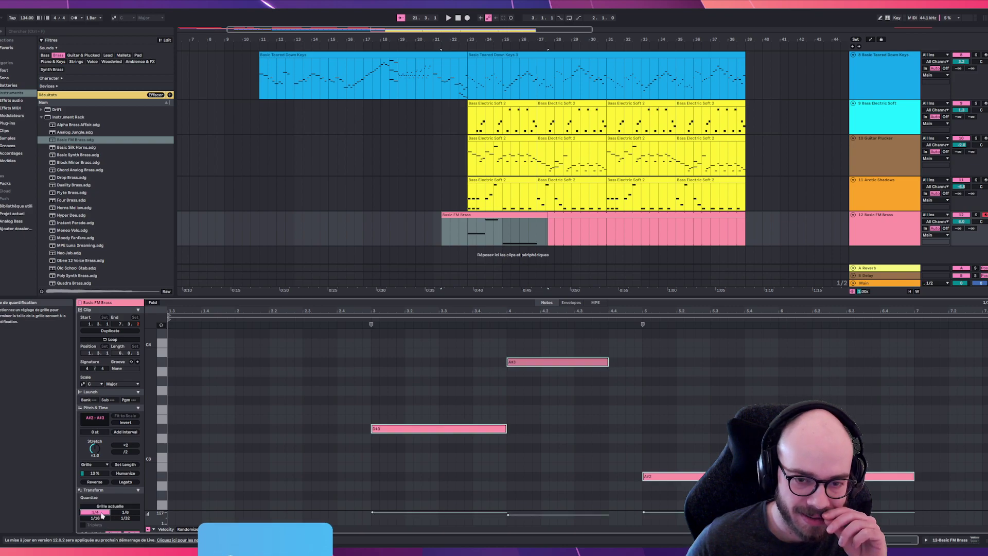
# Play the arrangement around bar 23 to hear the quantized brass notes
pyautogui.click(348, 362)
pyautogui.press('space')
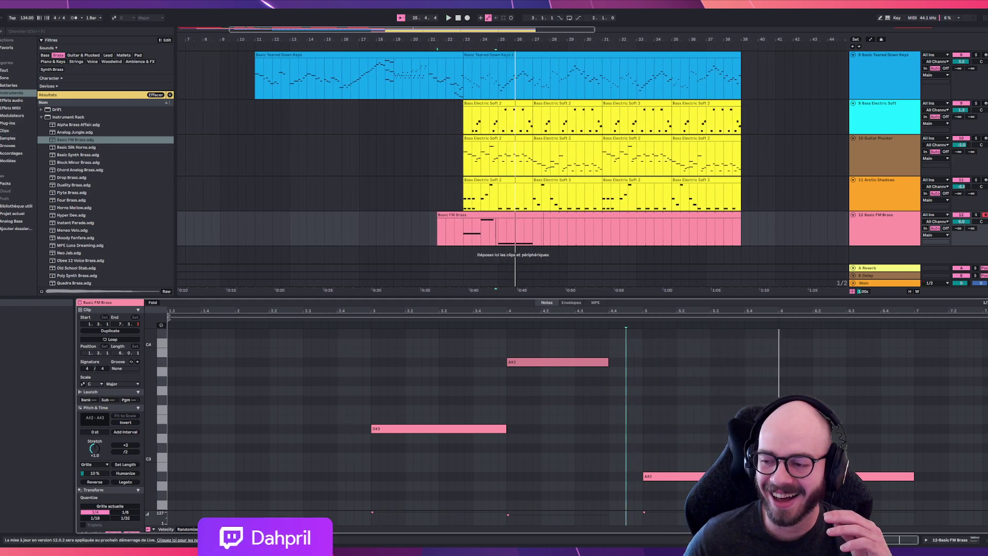
pyautogui.click(379, 393)
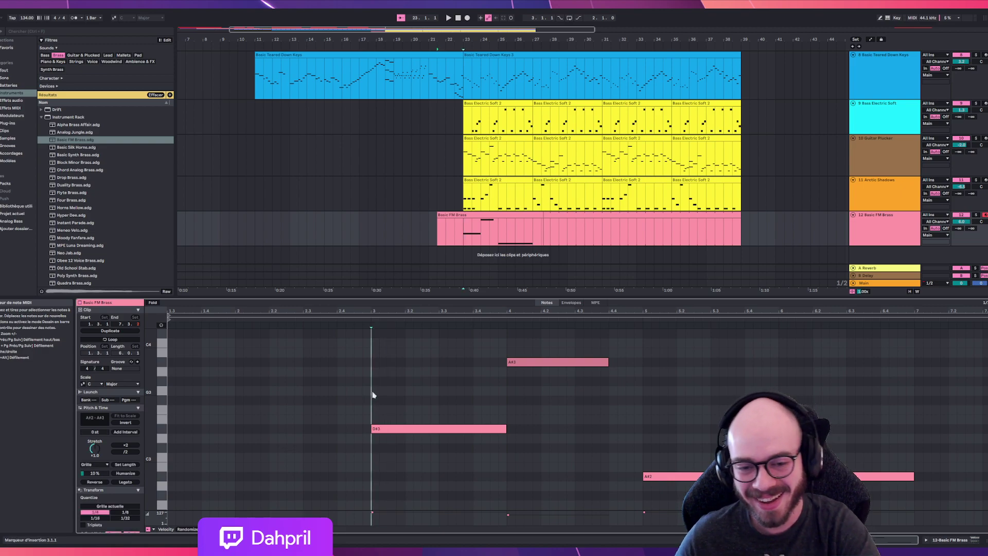
pyautogui.press('space')
pyautogui.press('space')
# Replace the brass track's instrument with the Block Minor Brass preset
pyautogui.click(362, 274)
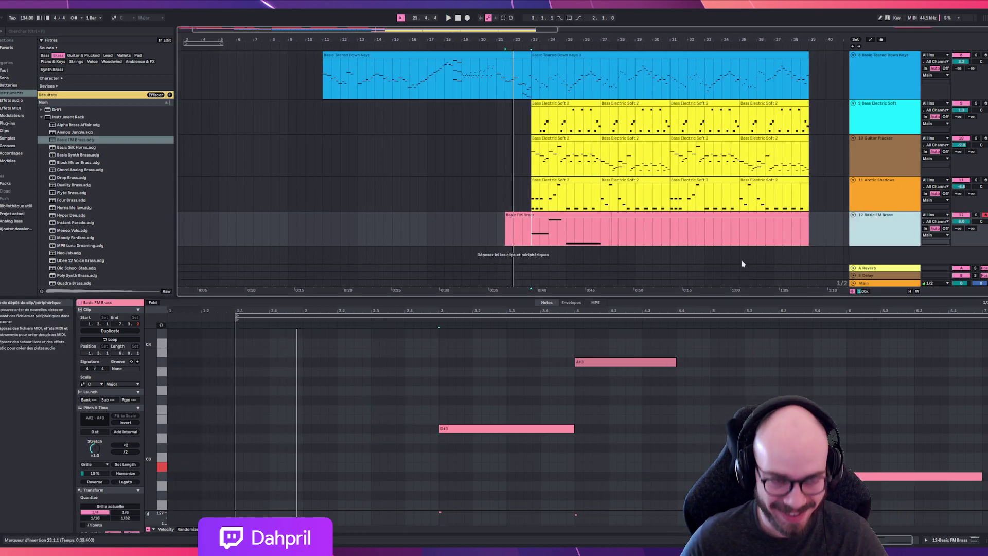
pyautogui.click(78, 162)
pyautogui.moveTo(78, 162); pyautogui.dragTo(800, 237)
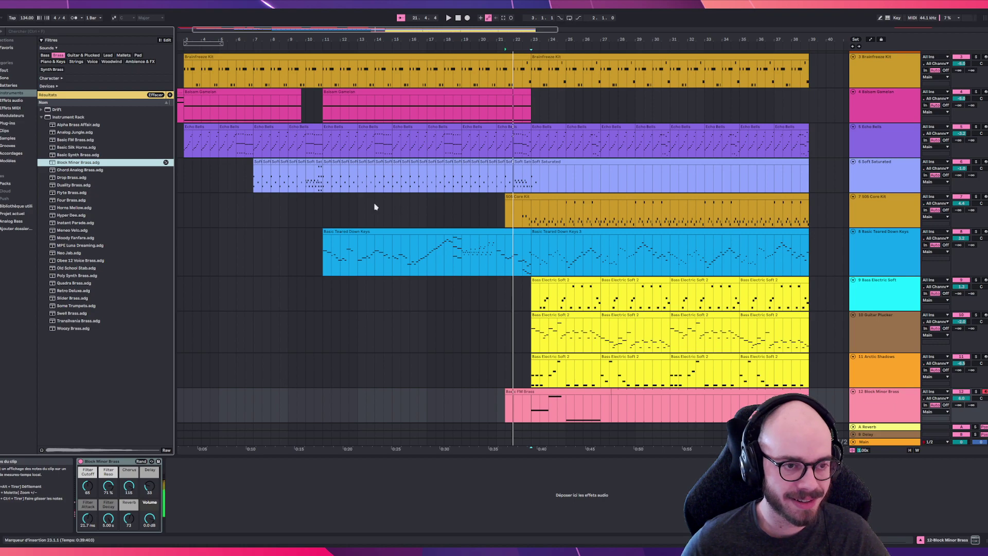
# Try the Chord Analog Brass preset on the brass track, playing from 22.3.1 and adjusting the track's volume
pyautogui.doubleClick(72, 170)
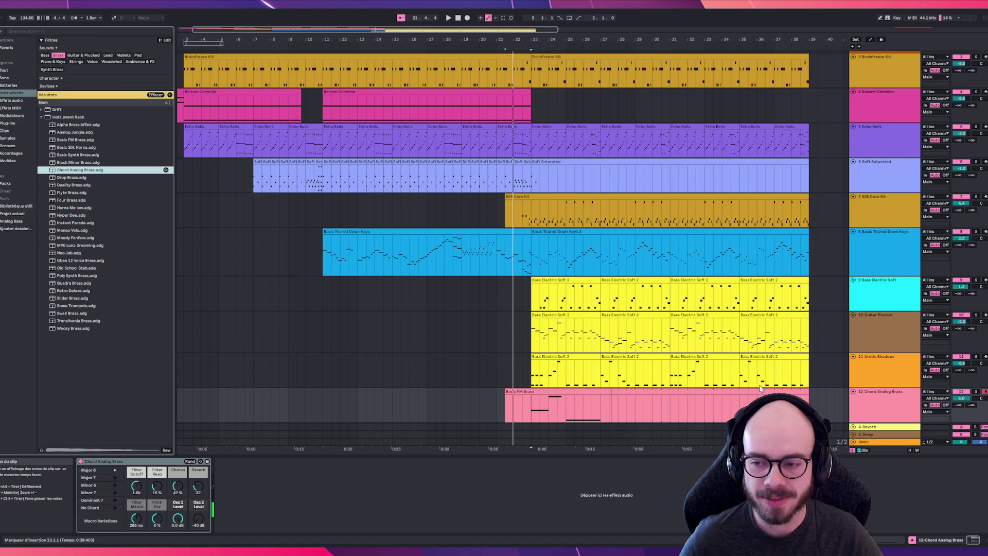
pyautogui.click(512, 366)
pyautogui.press('space')
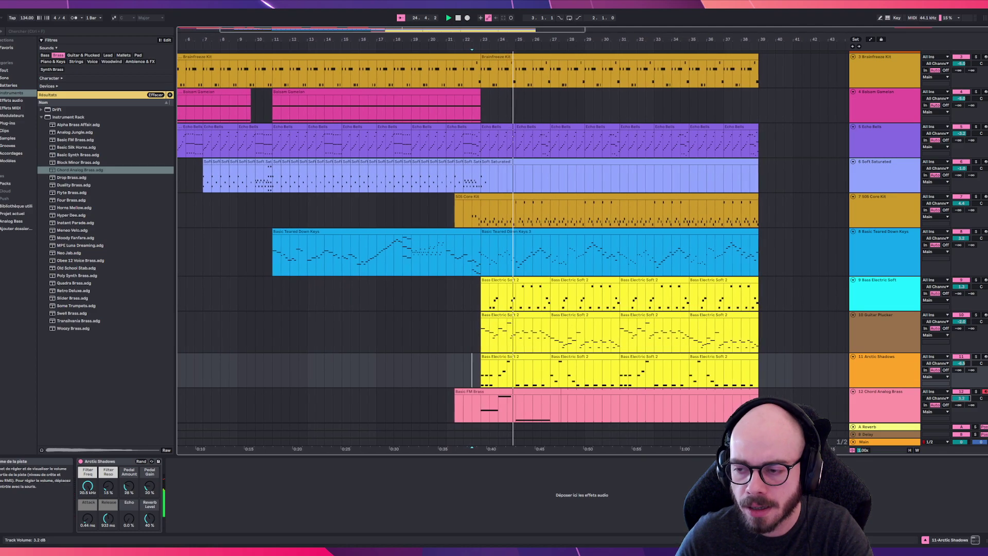
pyautogui.moveTo(961, 399); pyautogui.dragTo(962, 412)
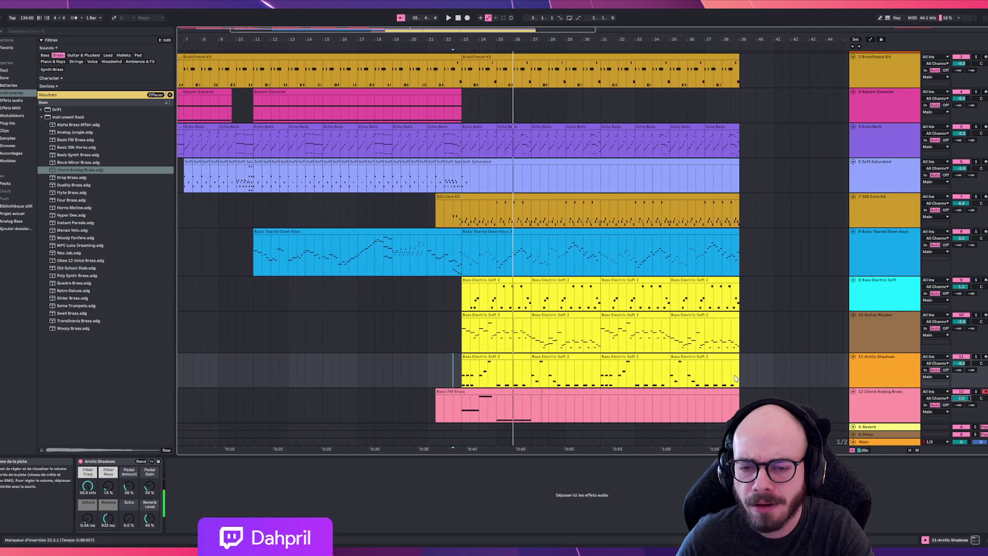
pyautogui.moveTo(541, 406); pyautogui.dragTo(436, 406)
pyautogui.press('space')
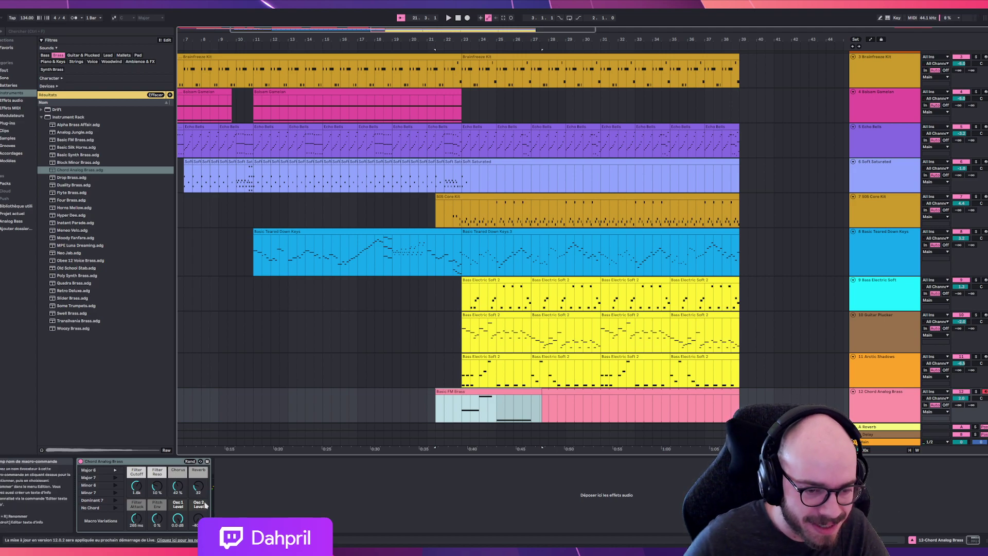
pyautogui.click(157, 519)
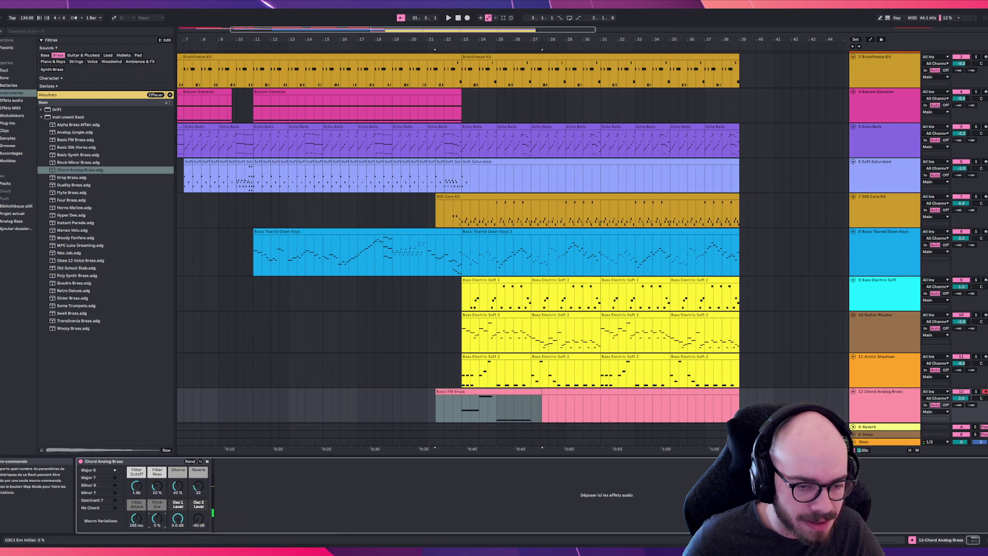
# Try Drop Brass, Duality Brass, Flyte Brass, Four Brass and Horns Mellow in turn on the brass track
pyautogui.doubleClick(76, 178)
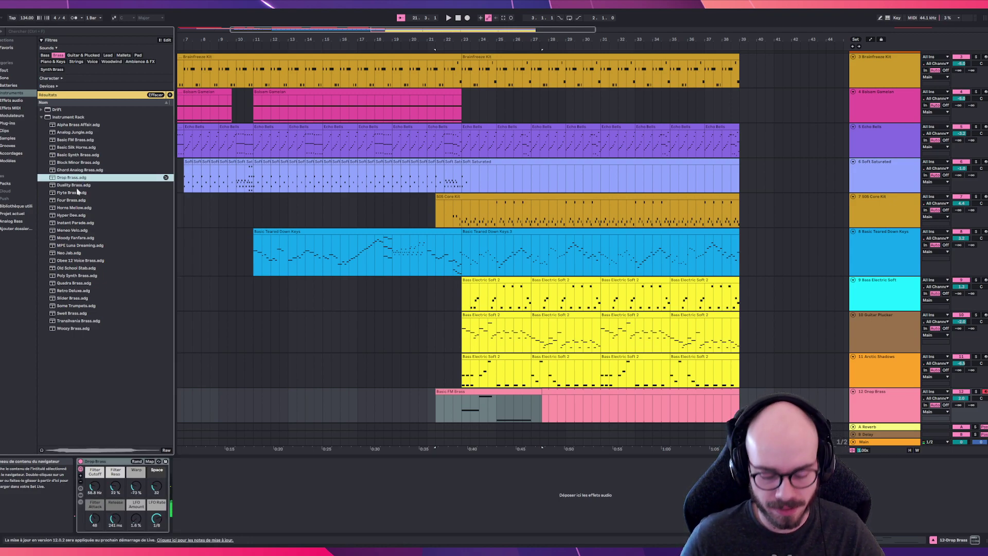
pyautogui.doubleClick(77, 185)
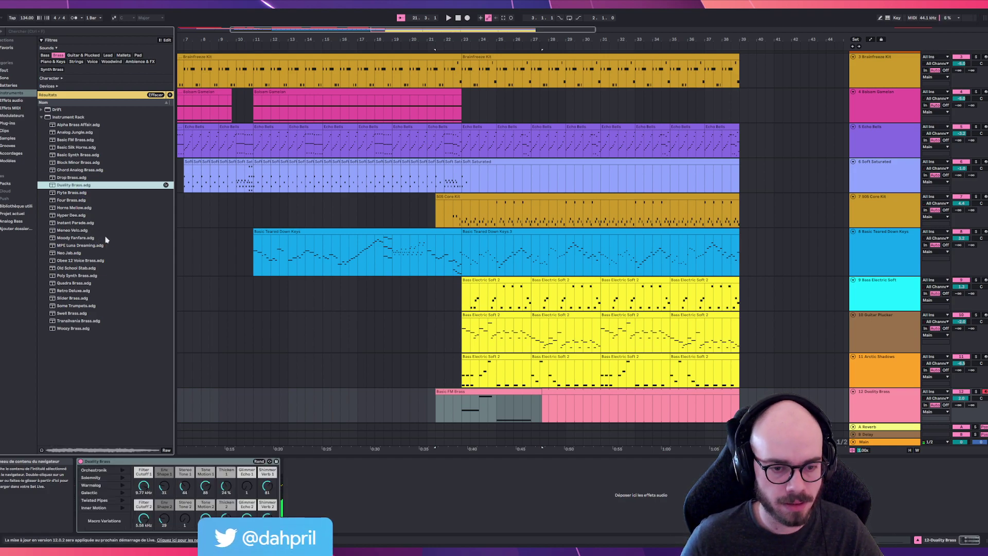
pyautogui.doubleClick(75, 194)
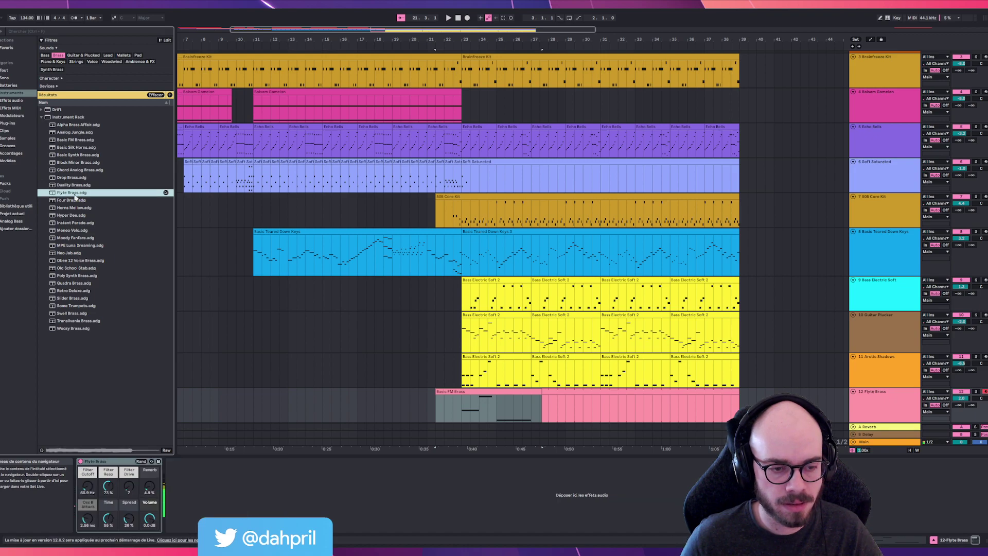
pyautogui.doubleClick(79, 200)
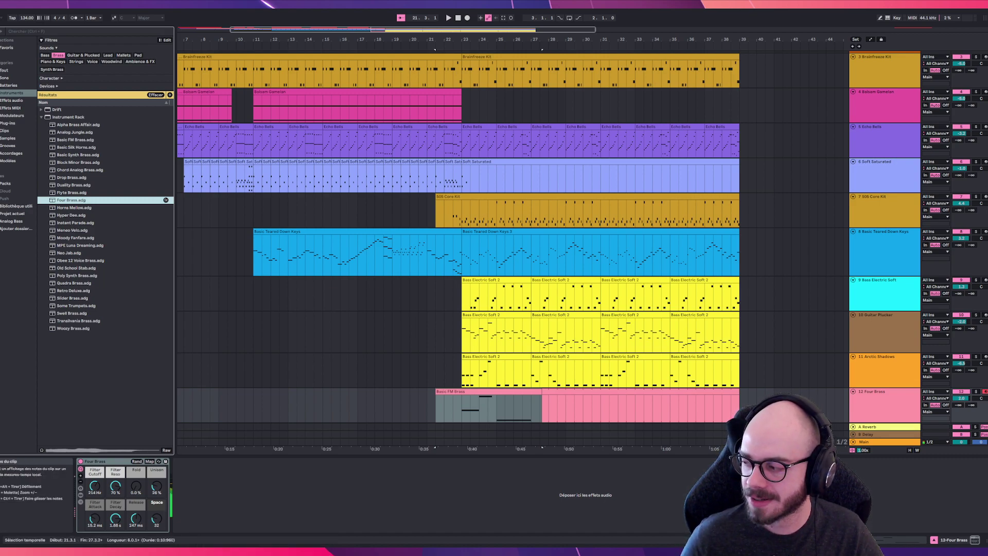
pyautogui.doubleClick(73, 207)
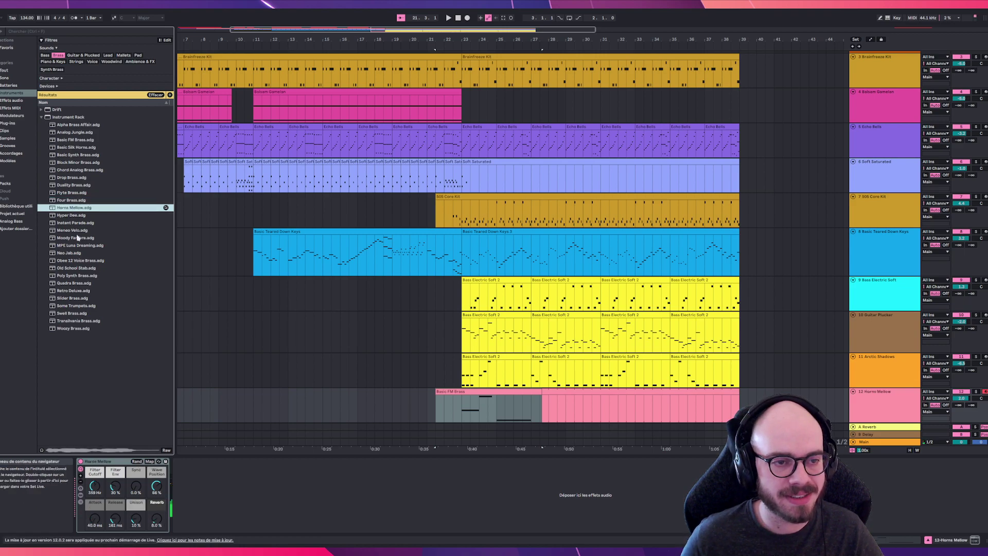
# Load the Hyper Dee preset onto the brass track and set its volume to 0 dB while playing from 22.3.1
pyautogui.doubleClick(73, 216)
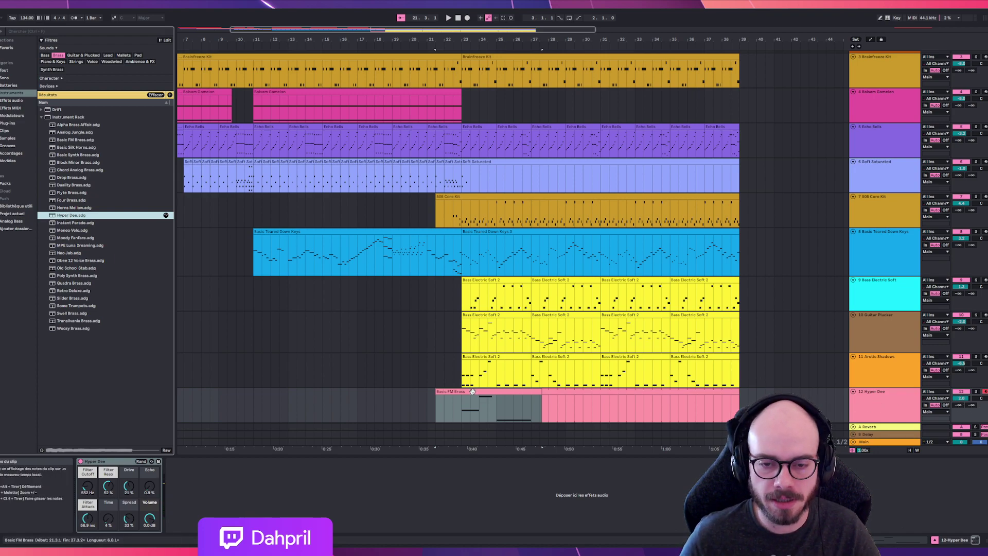
pyautogui.click(458, 380)
pyautogui.press('space')
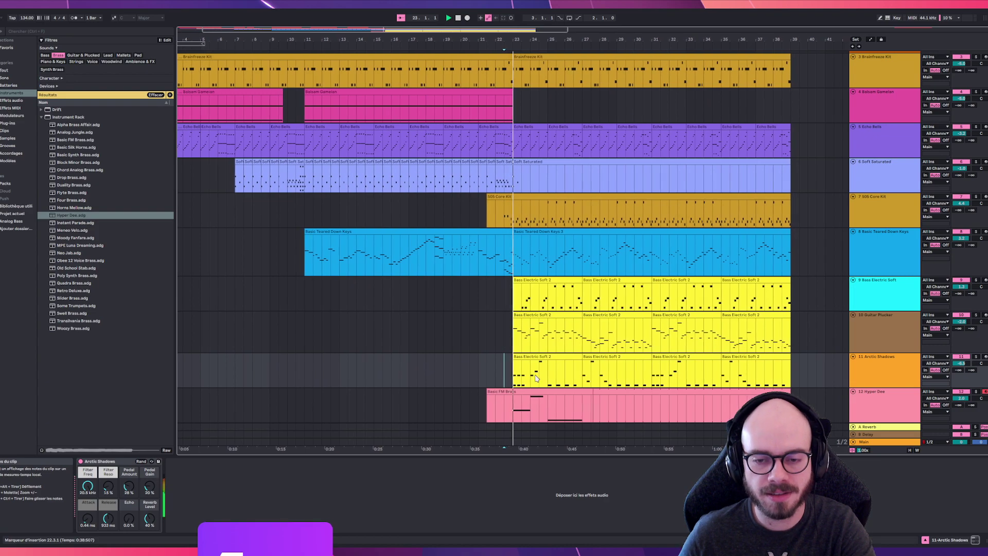
pyautogui.moveTo(961, 397); pyautogui.dragTo(961, 407)
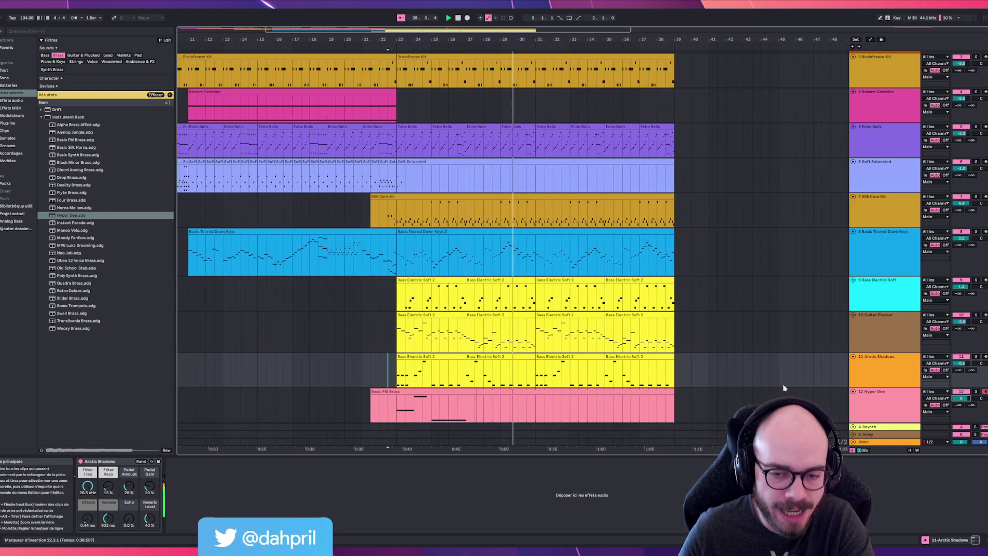
pyautogui.click(463, 392)
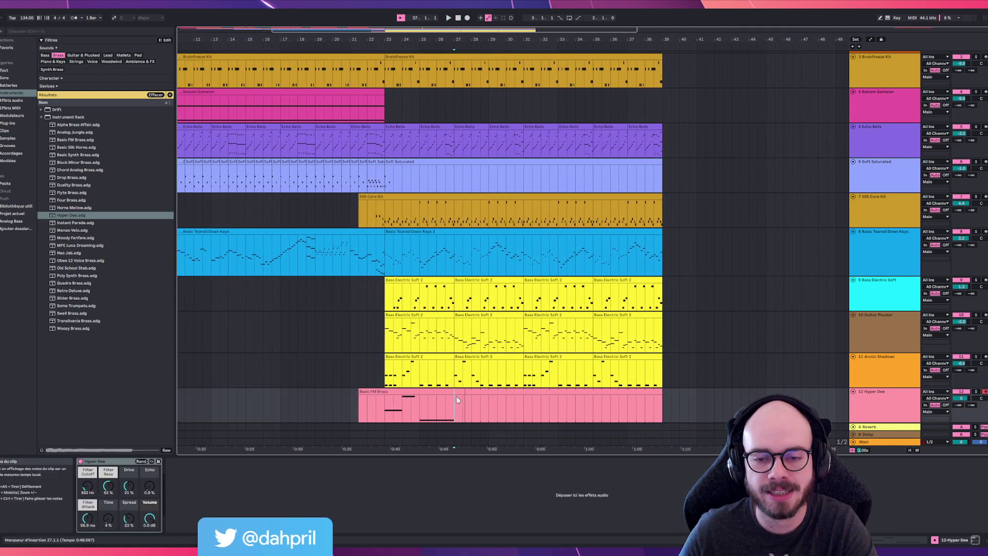
pyautogui.press('space')
# Delete the empty clip after the recorded brass clip and extend the recorded clip to bar 39
pyautogui.click(459, 391)
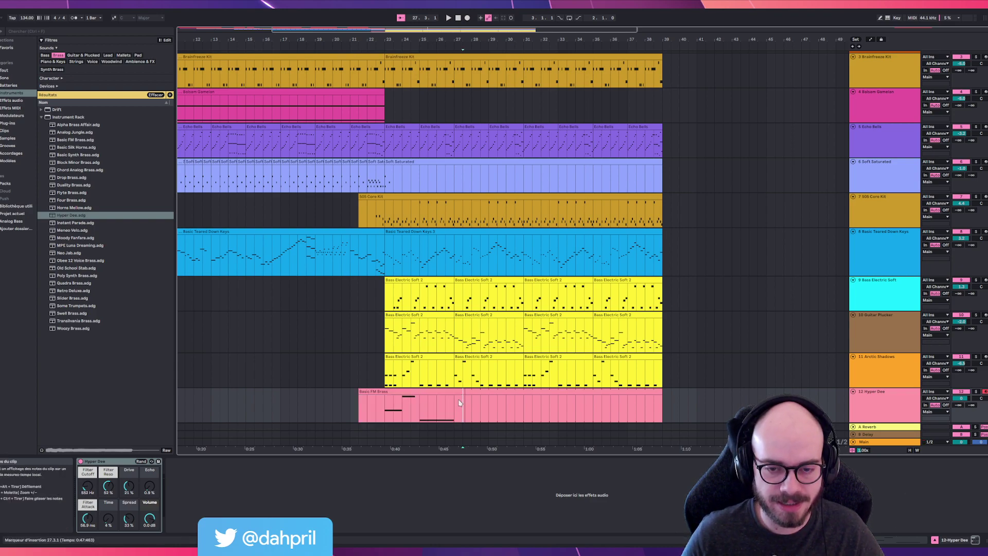
pyautogui.doubleClick(460, 392)
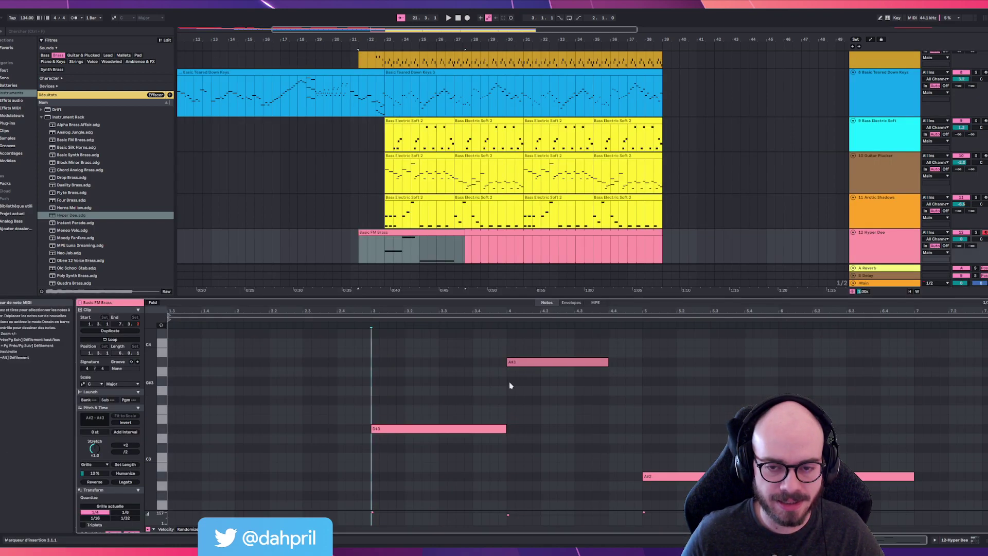
pyautogui.click(467, 234)
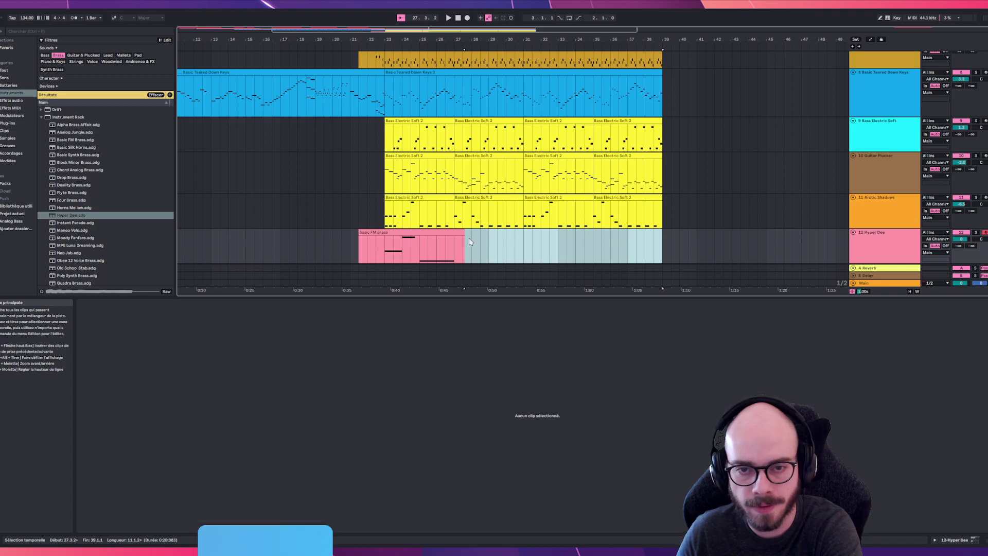
pyautogui.click(462, 232)
pyautogui.moveTo(655, 230); pyautogui.dragTo(662, 230)
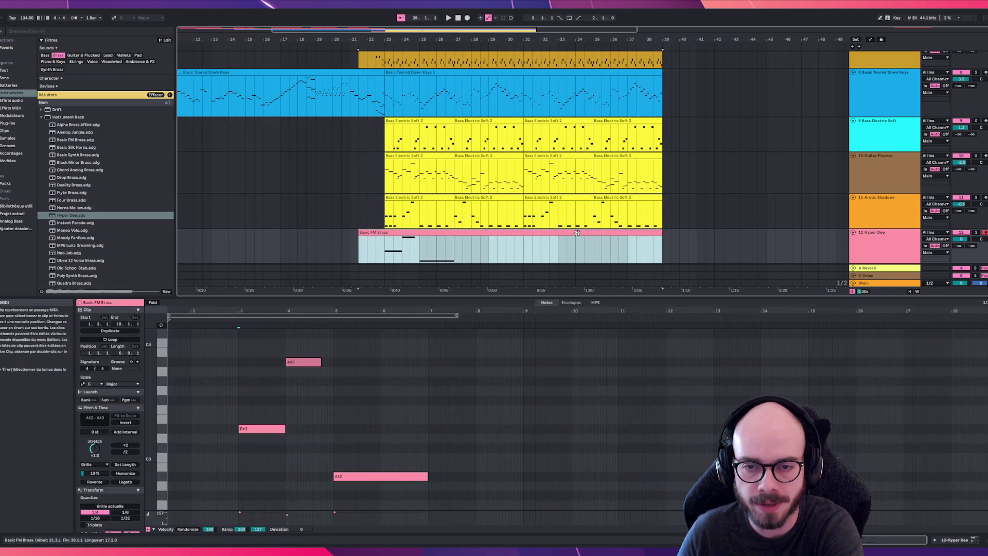
# Select the D#3 and A#3 notes at the start of the brass clip
pyautogui.moveTo(233, 327); pyautogui.dragTo(317, 439)
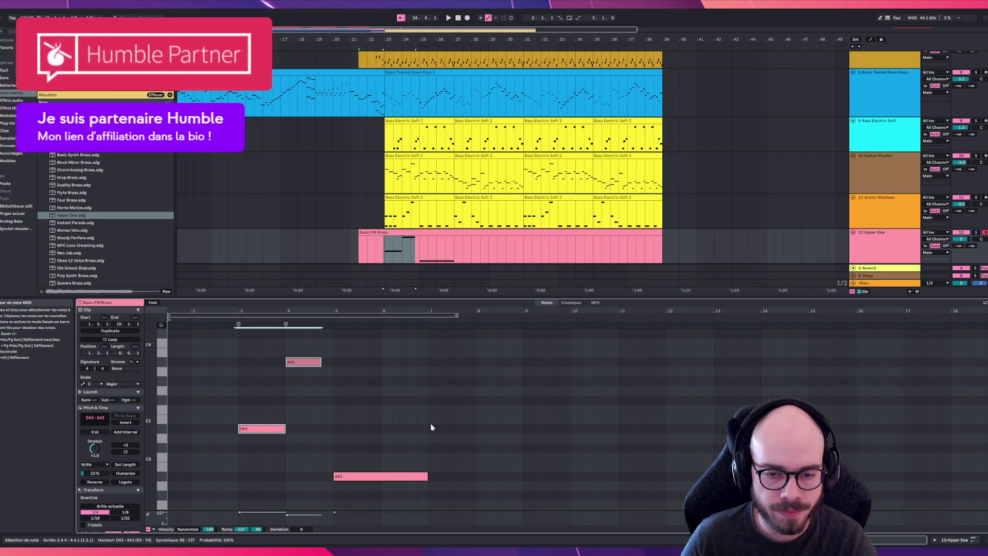
# Paste the D#3 and A#3 note pair again at bar 7, starting right where the long A#2 note ends
pyautogui.click(435, 427)
pyautogui.click(427, 430)
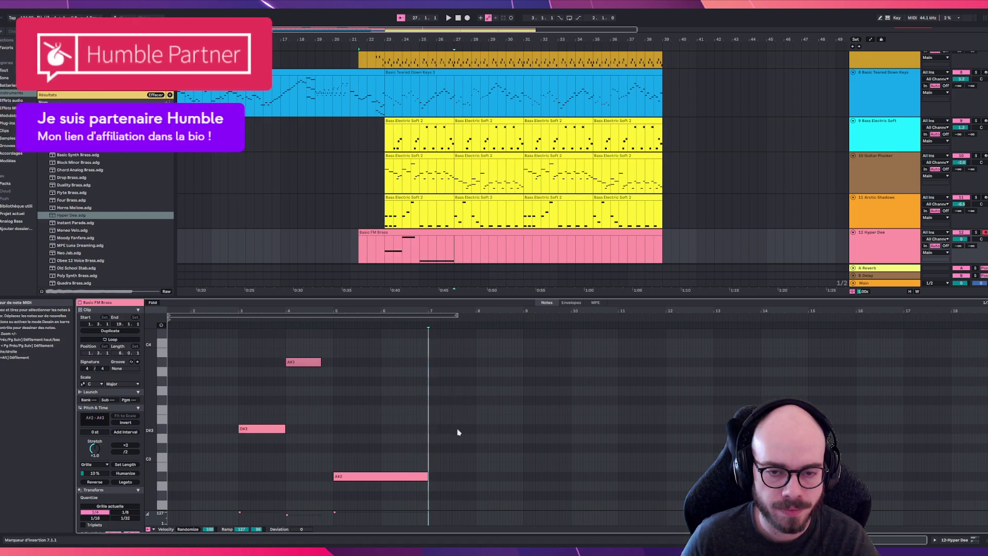
pyautogui.hotkey('ctrl', 'v')
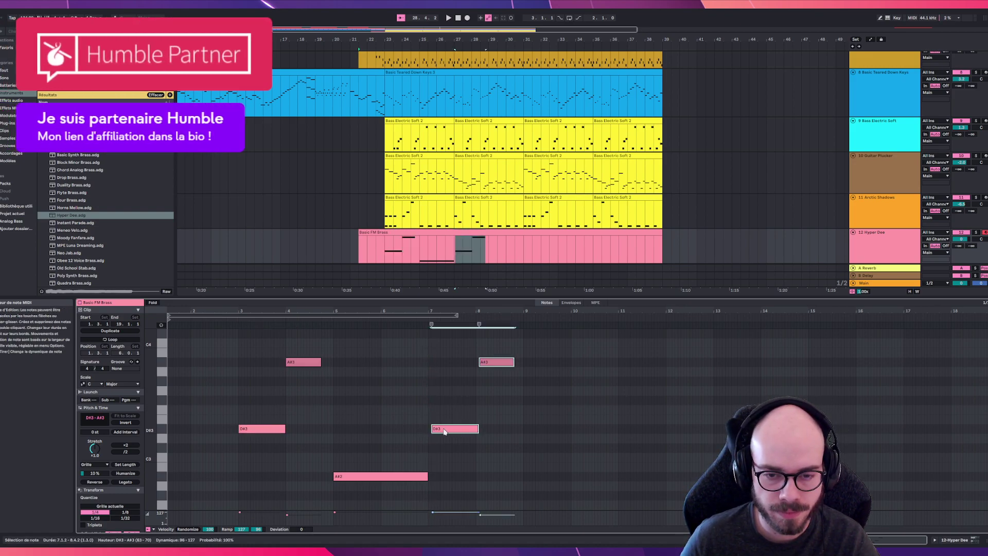
pyautogui.moveTo(445, 432); pyautogui.dragTo(441, 432)
pyautogui.click(517, 374)
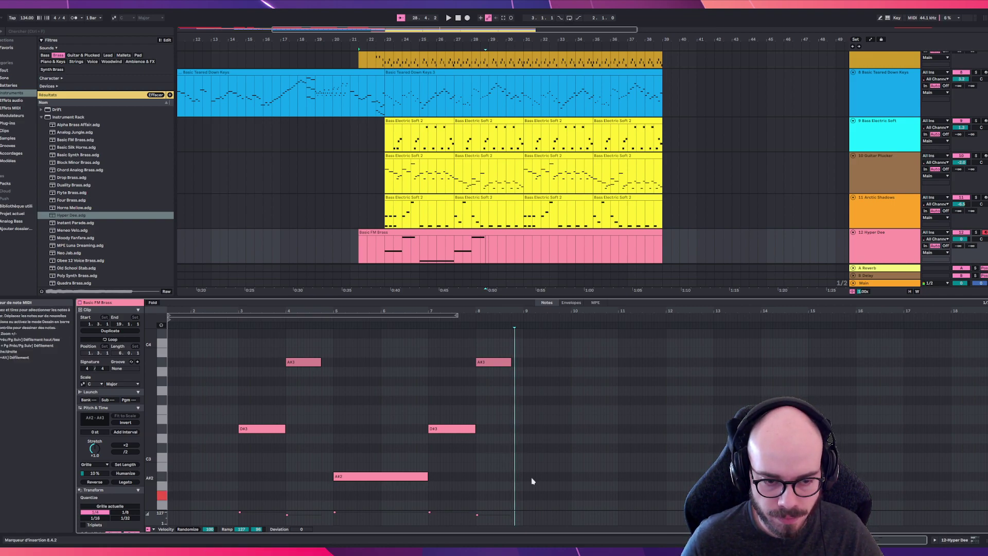
# Add a short G#2 note at bar 9 and paste the long A#2 note right after it, shortened to end at bar 11
pyautogui.click(525, 499)
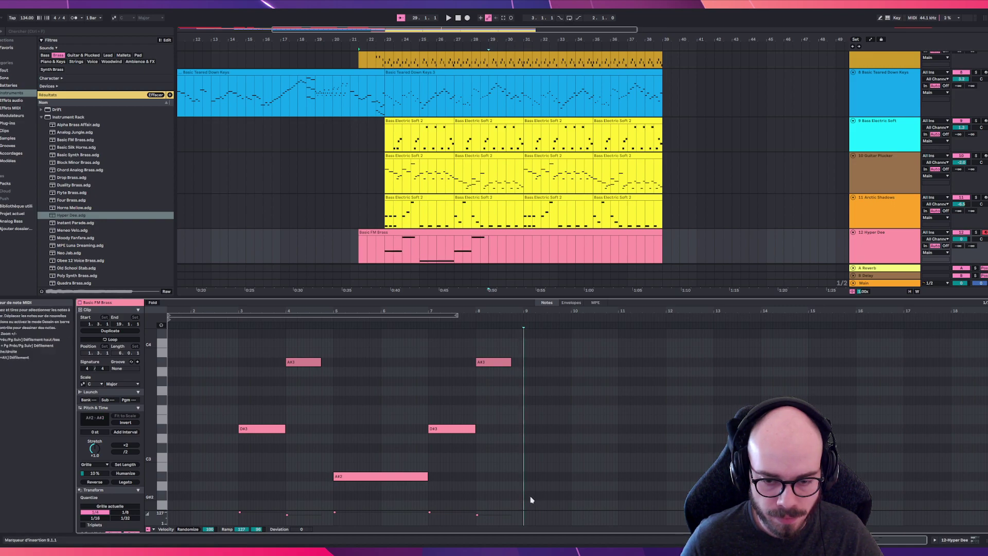
pyautogui.doubleClick(526, 496)
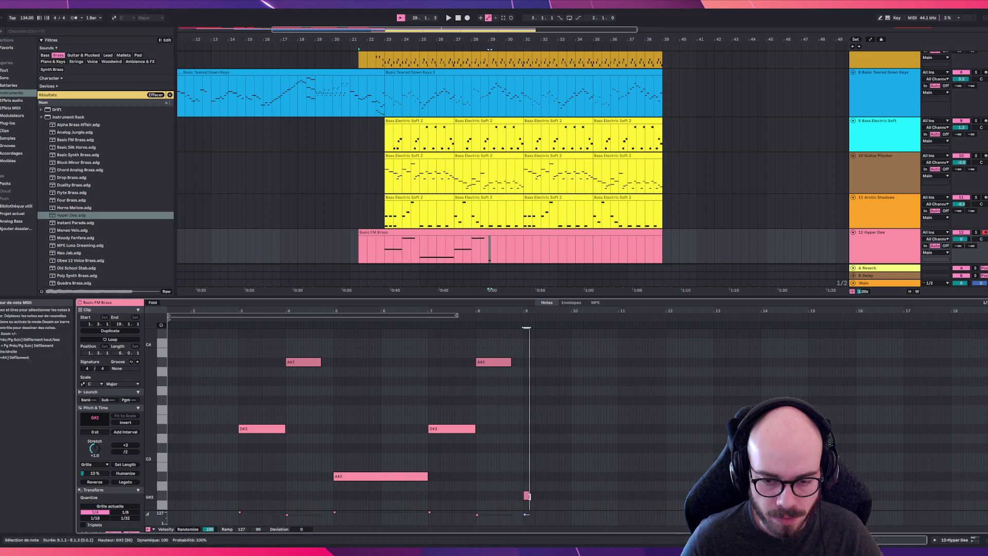
pyautogui.click(412, 476)
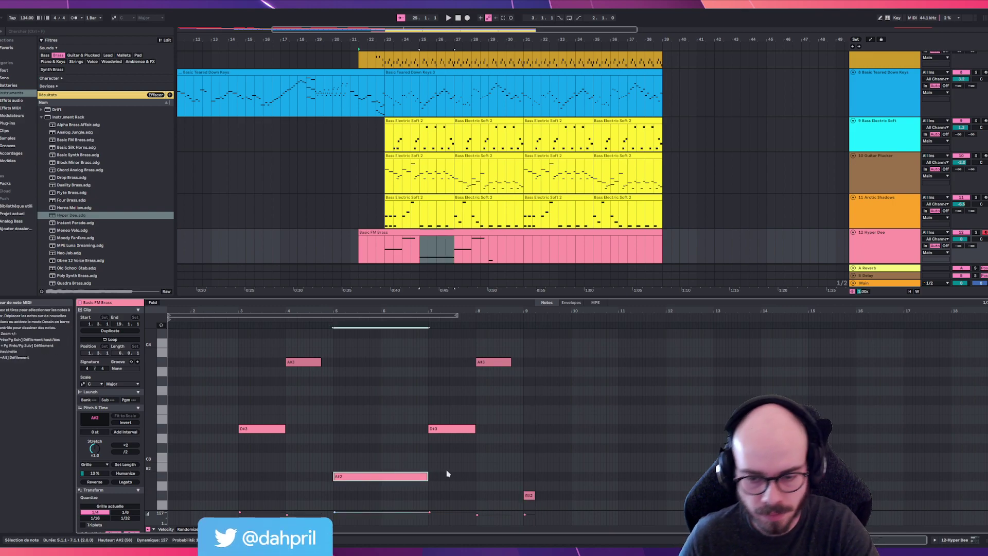
pyautogui.click(535, 480)
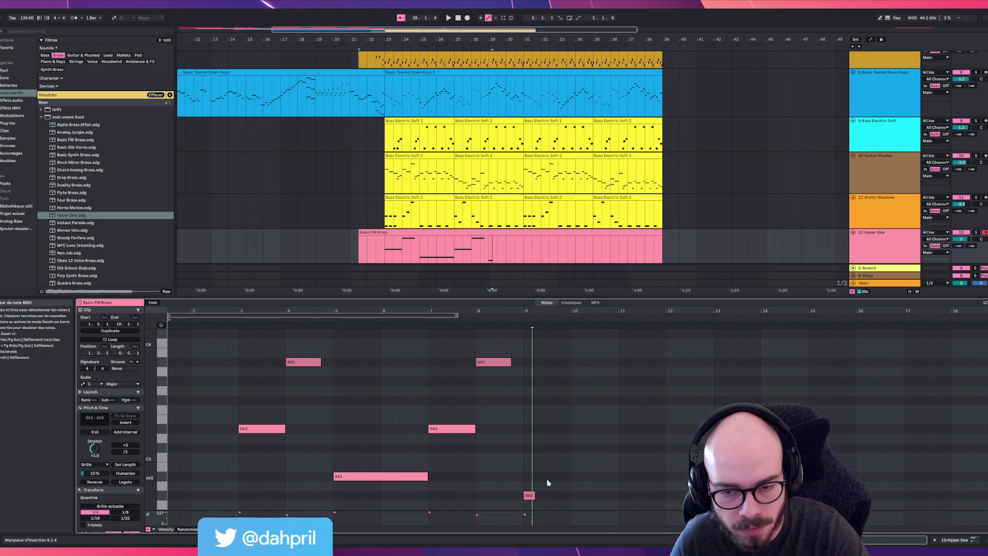
pyautogui.hotkey('ctrl', 'v')
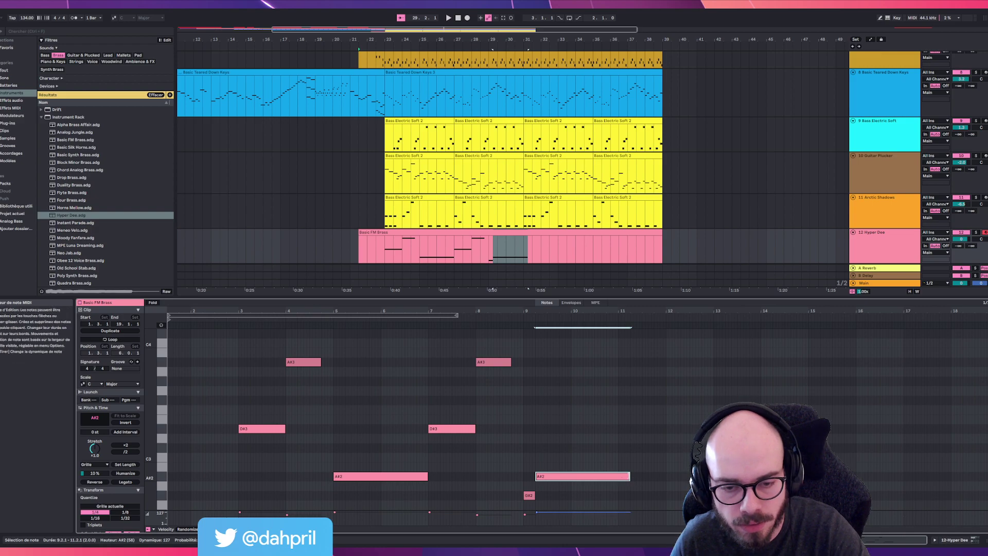
pyautogui.moveTo(628, 476); pyautogui.dragTo(617, 475)
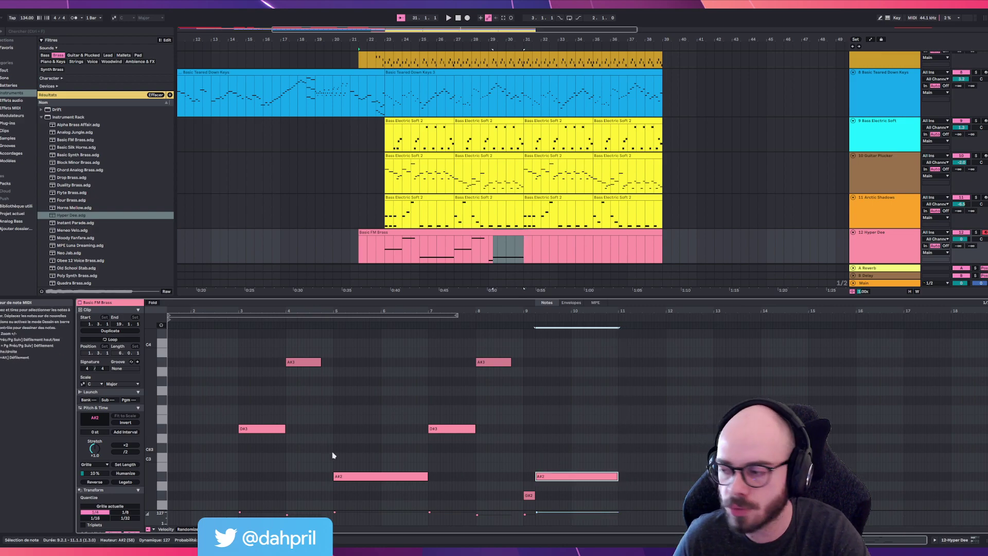
# Play the brass phrase, shorten the G#2 note at bar 9 and extend the following A#2 note's start back to meet it
pyautogui.click(234, 397)
pyautogui.press('space')
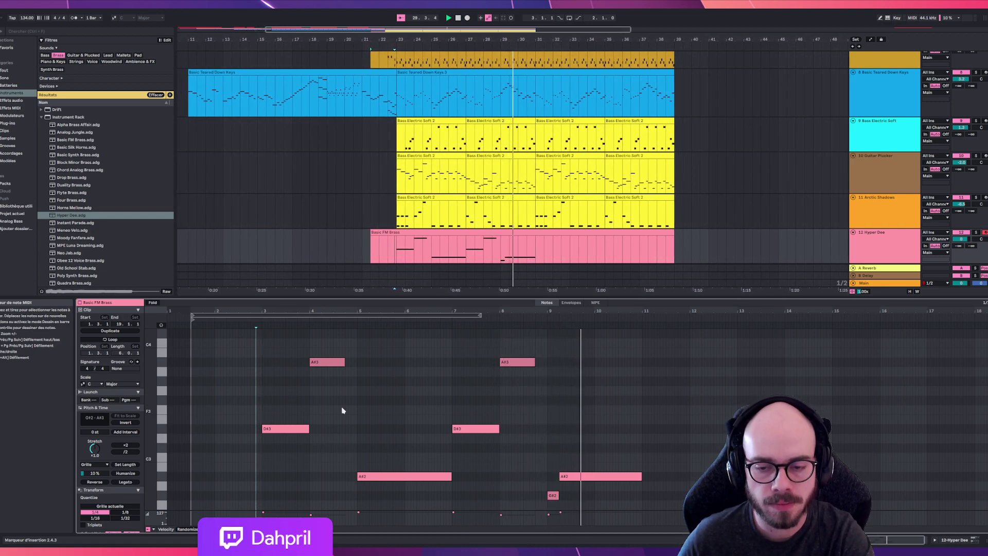
pyautogui.moveTo(558, 497); pyautogui.dragTo(553, 476)
pyautogui.press('space')
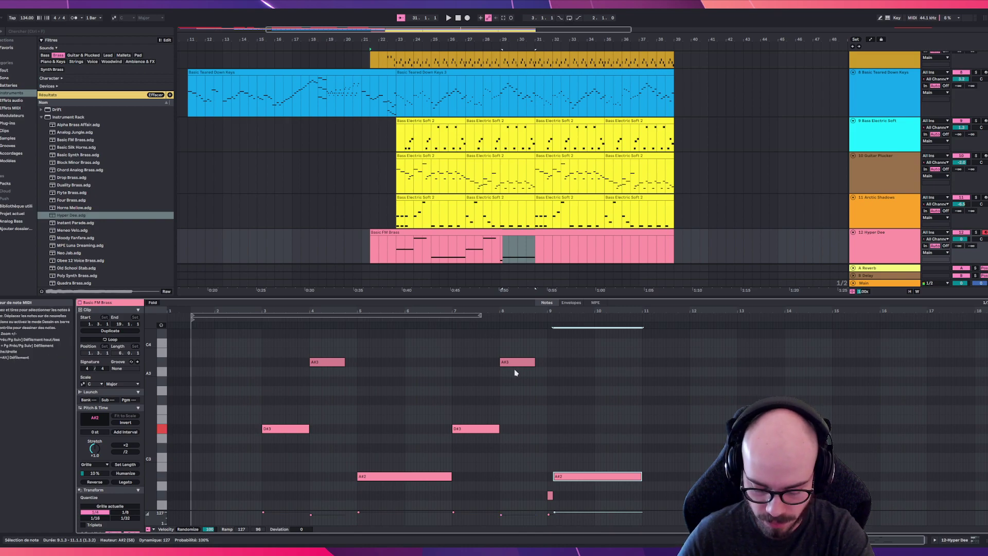
# Lower the second A#3 note, at bar 8, to G3 and play the phrase with Draw Mode off
pyautogui.moveTo(515, 362); pyautogui.dragTo(513, 392)
pyautogui.click(446, 412)
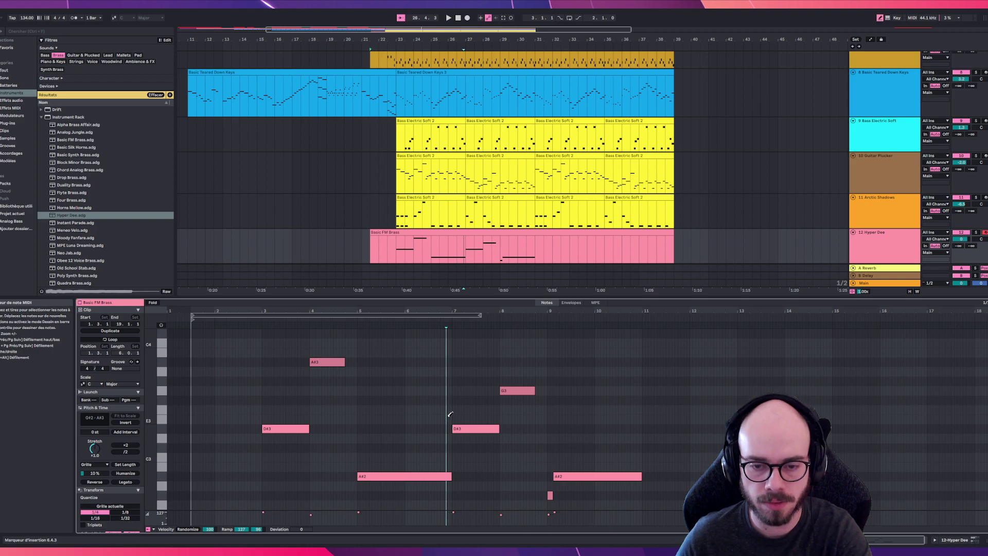
pyautogui.press('b')
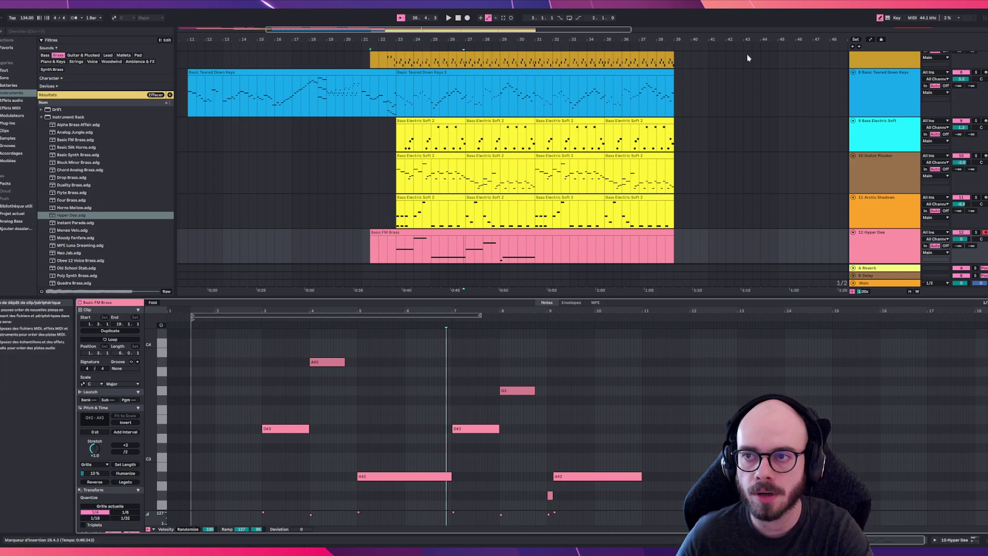
pyautogui.click(880, 17)
pyautogui.click(435, 390)
pyautogui.press('space')
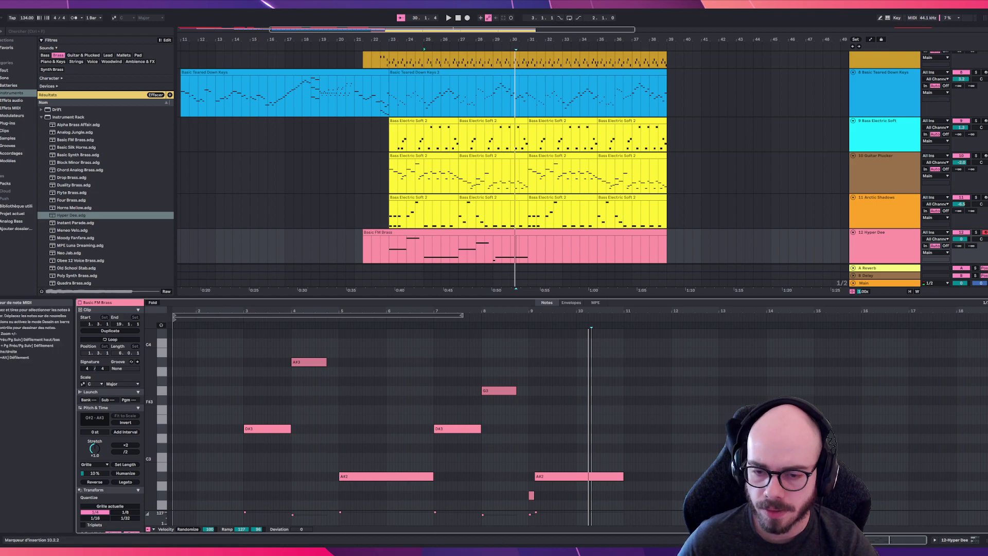
# Try starting the last A#2 note at 9.2.1 with the G#2 note lengthened up to it, listening to the transition
pyautogui.moveTo(535, 476); pyautogui.dragTo(541, 476)
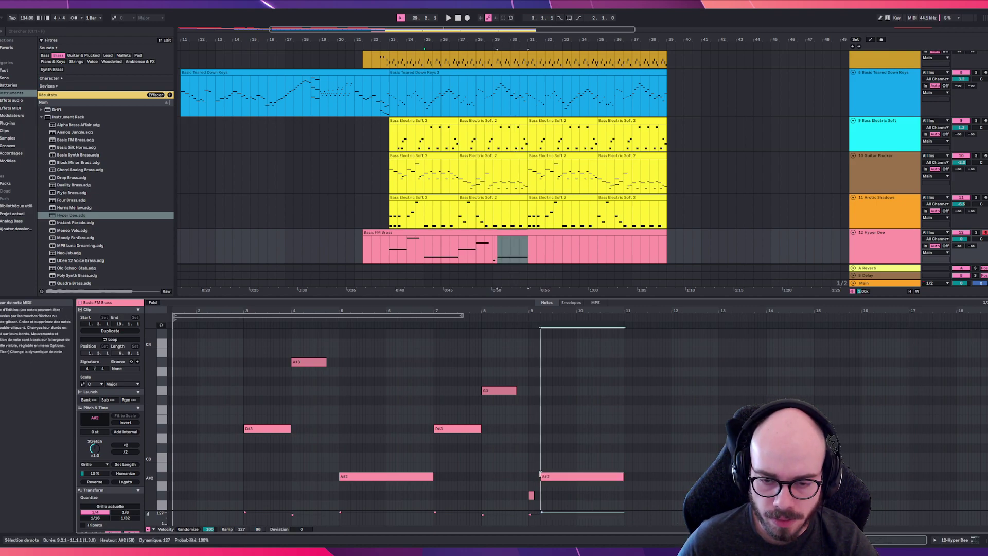
pyautogui.click(523, 476)
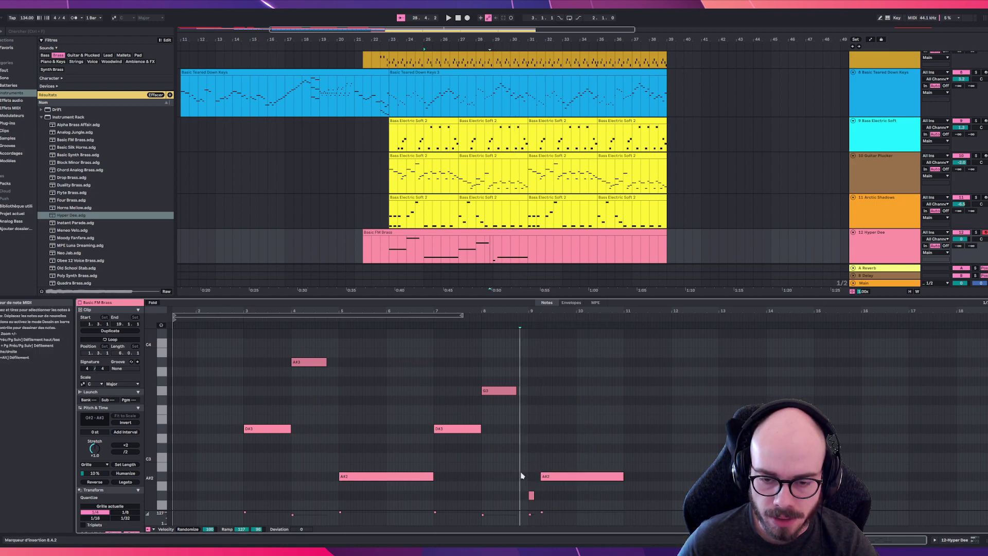
pyautogui.press('space')
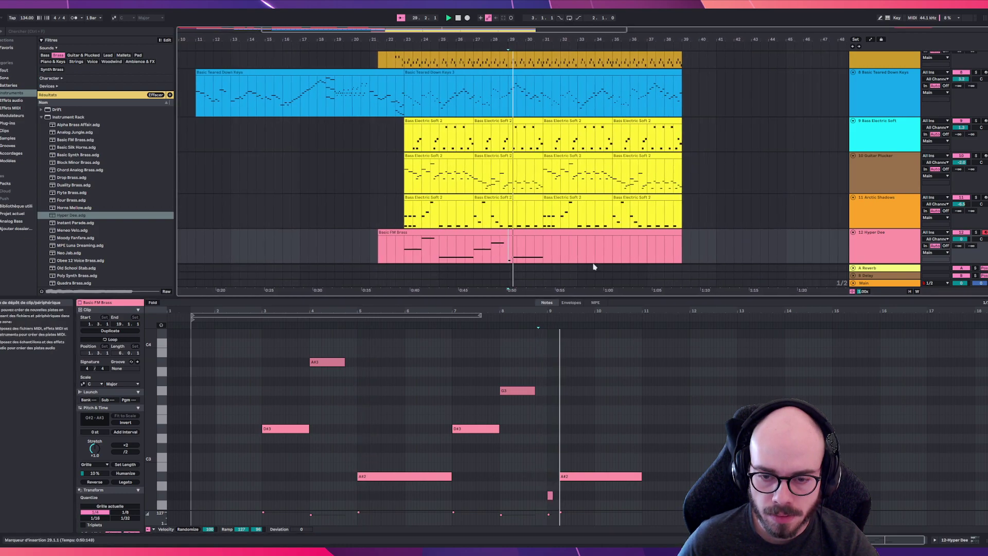
pyautogui.click(550, 481)
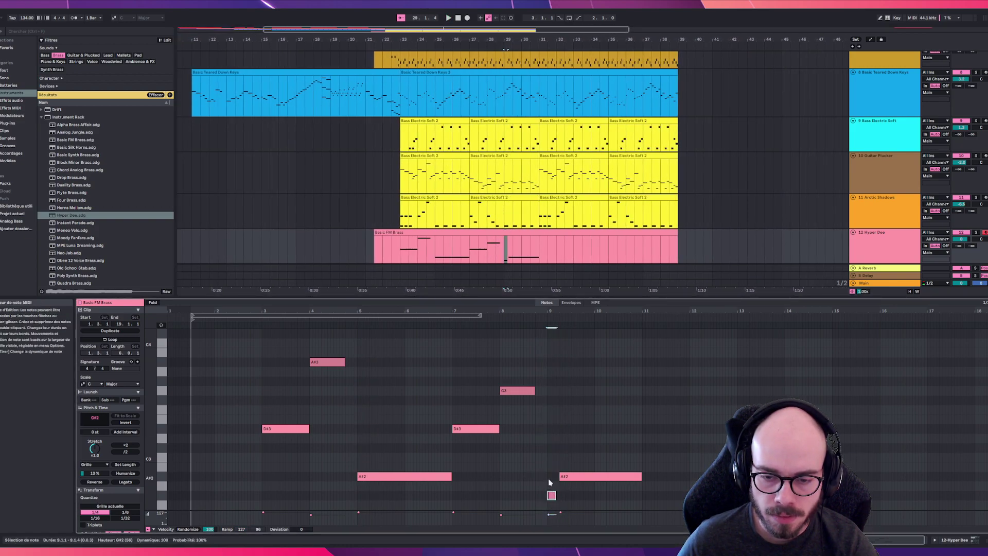
pyautogui.press('space')
pyautogui.click(534, 481)
pyautogui.press('space')
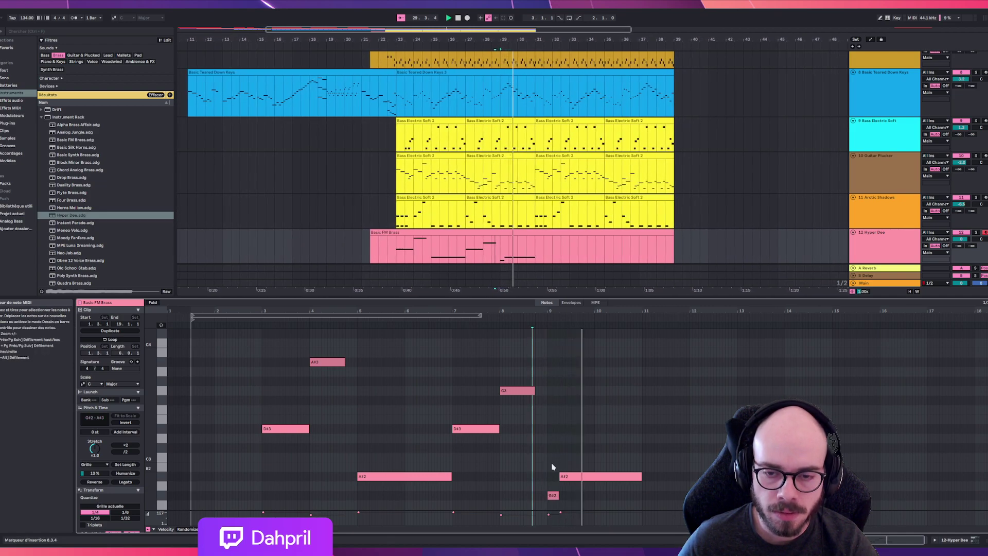
# Shorten the G#2 note to end at 9.1.3 with the last A#2 note starting directly after it, and play the transition
pyautogui.press('space')
pyautogui.moveTo(546, 495); pyautogui.dragTo(541, 495)
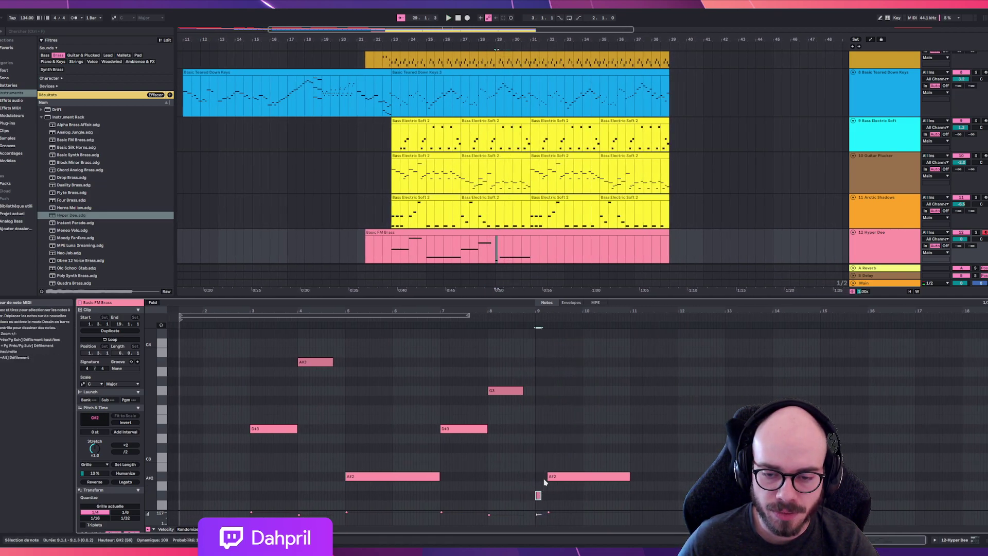
pyautogui.click(529, 481)
pyautogui.press('space')
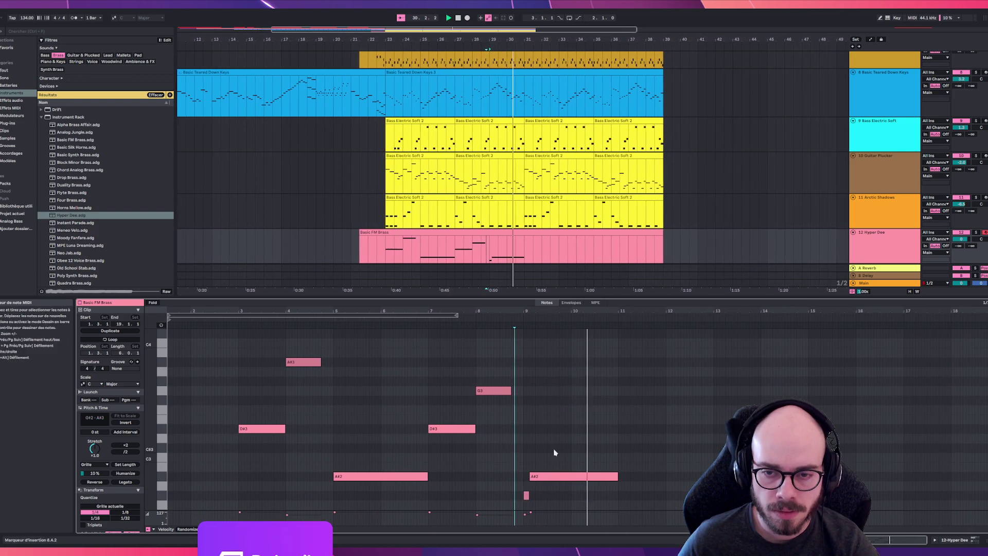
pyautogui.press('space')
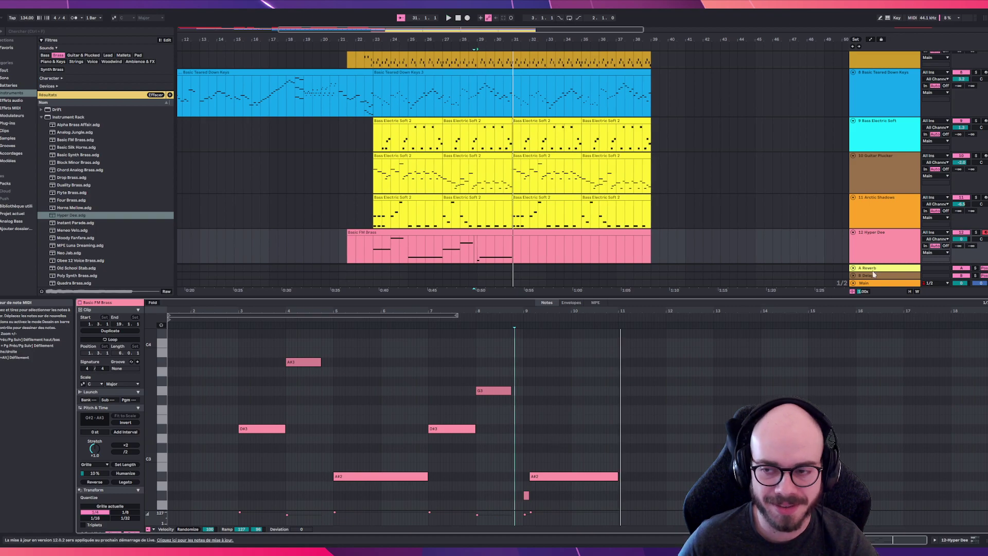
# Audition the brass presets on track 12 by loading each in turn from Instant Parade to Obee 12 Voice Brass
pyautogui.doubleClick(87, 225)
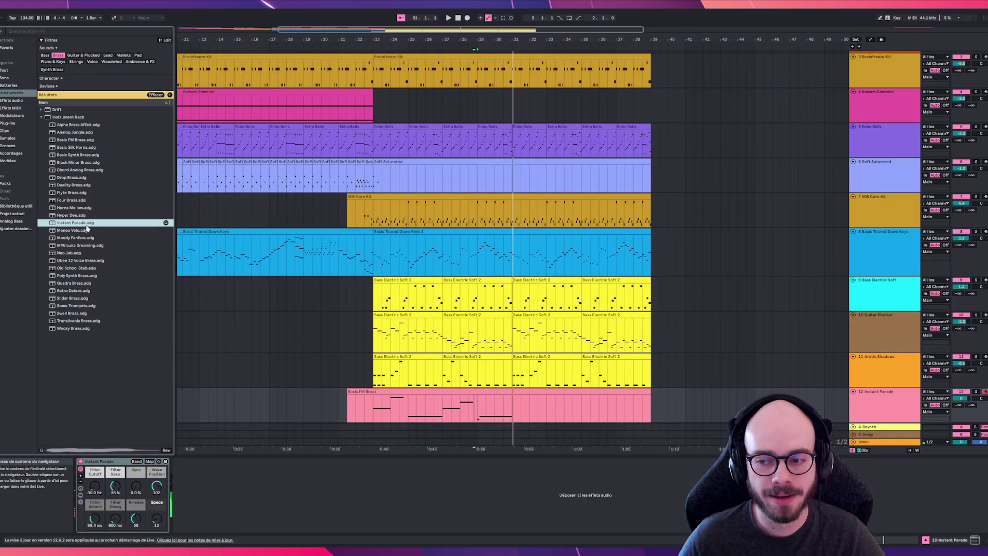
pyautogui.doubleClick(78, 233)
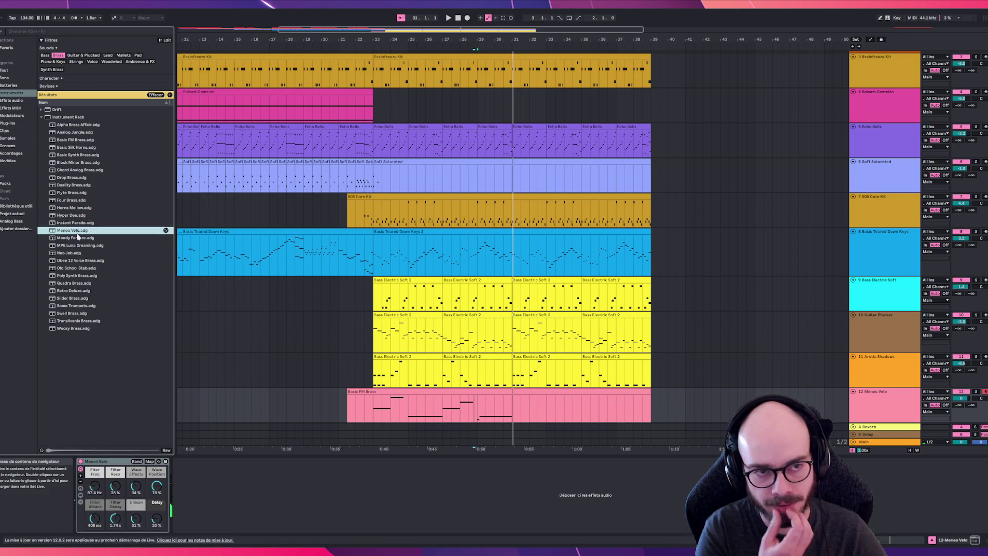
pyautogui.doubleClick(77, 238)
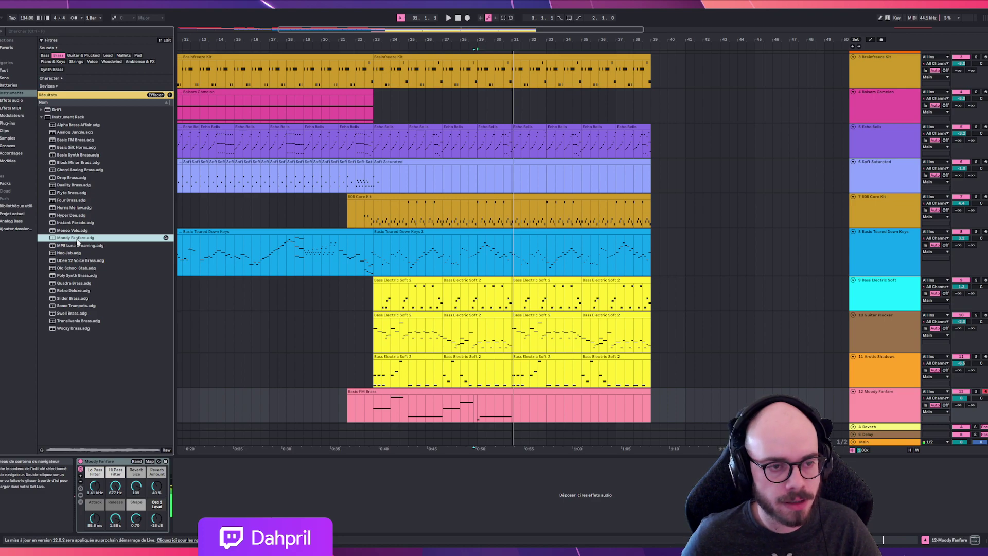
pyautogui.press('Down')
pyautogui.press('Return')
pyautogui.press('Down')
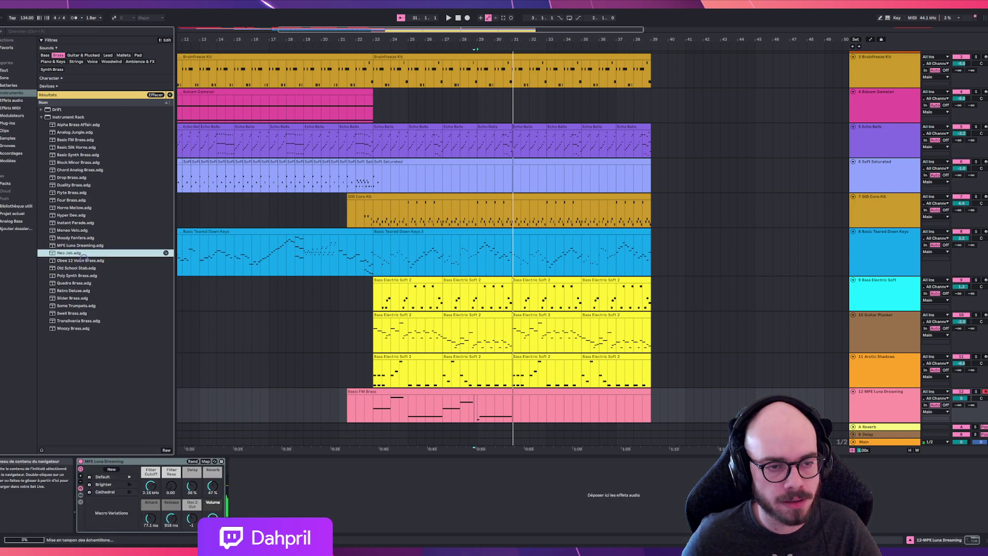
pyautogui.press('Return')
pyautogui.press('Down')
pyautogui.press('Return')
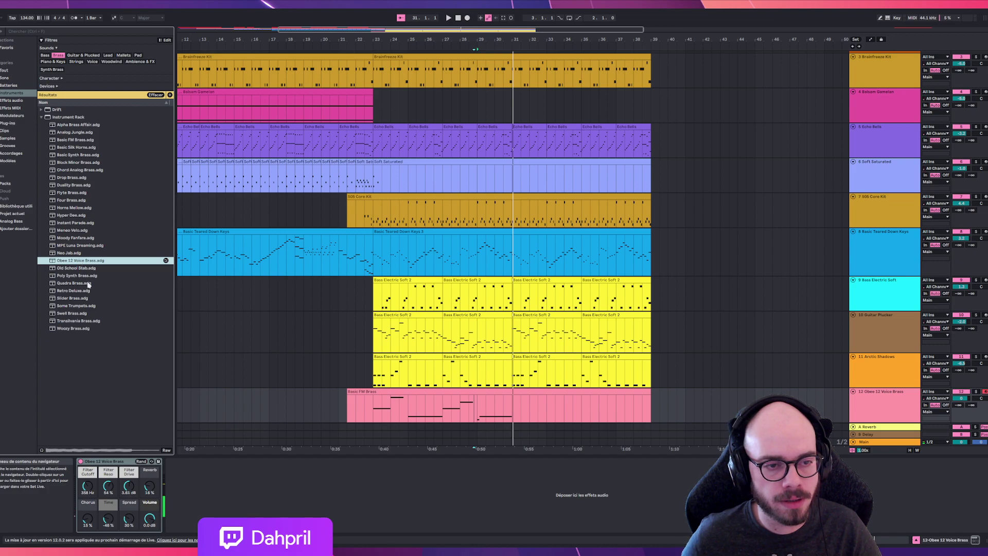
# Continue trying brass presets on track 12, loading each one from Old School Stab to Slider Brass
pyautogui.press('Down')
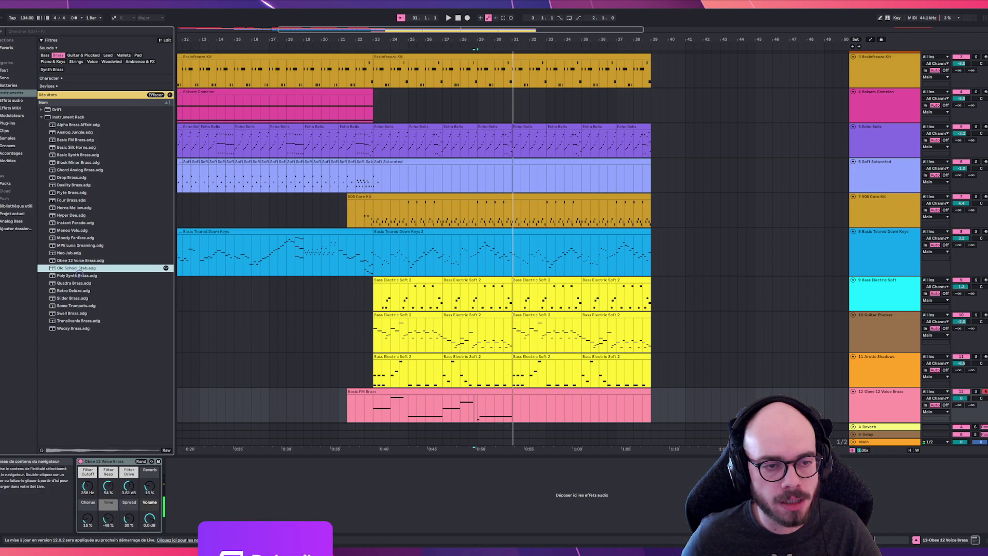
pyautogui.press('Return')
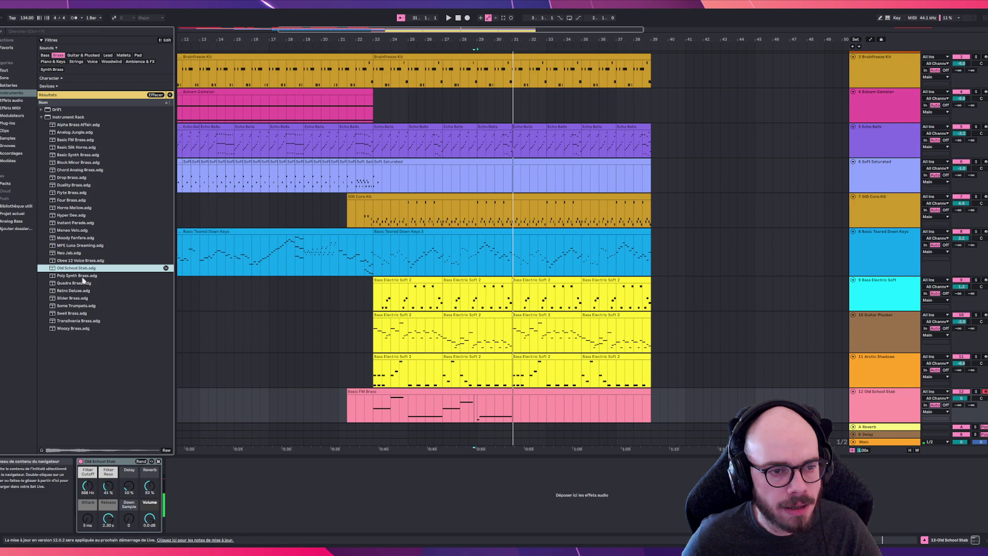
pyautogui.press('Down')
pyautogui.press('Return')
pyautogui.press('Down')
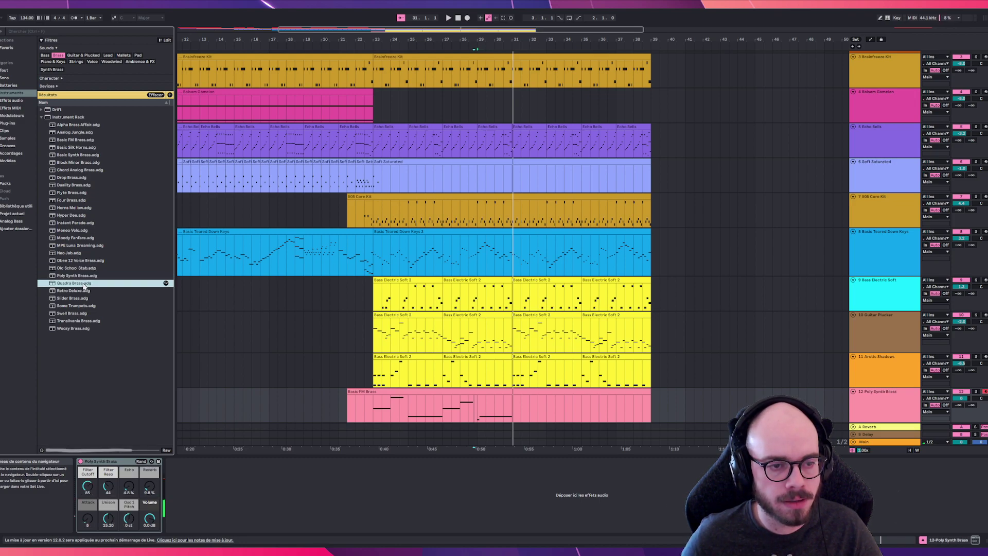
pyautogui.press('Return')
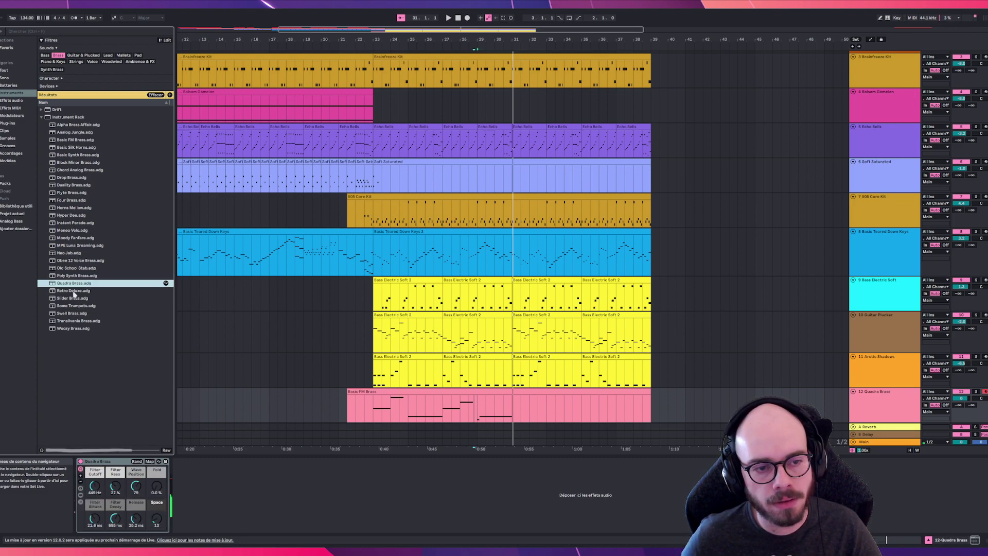
pyautogui.press('Down')
pyautogui.press('Return')
pyautogui.press('Down')
pyautogui.press('Return')
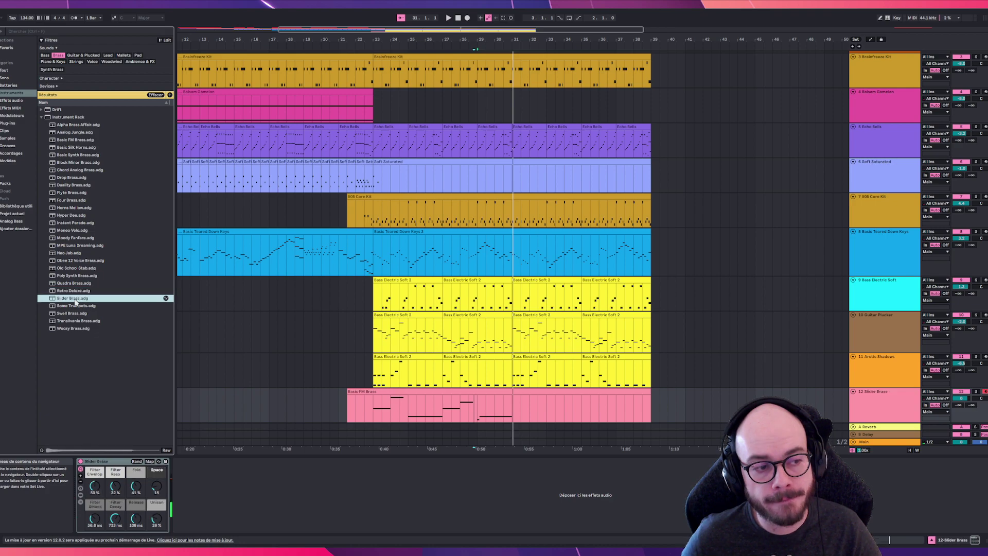
# Try Some Trumpets and Swell Brass on track 12, and load Transilvania Brass in their place
pyautogui.press('Down')
pyautogui.press('Return')
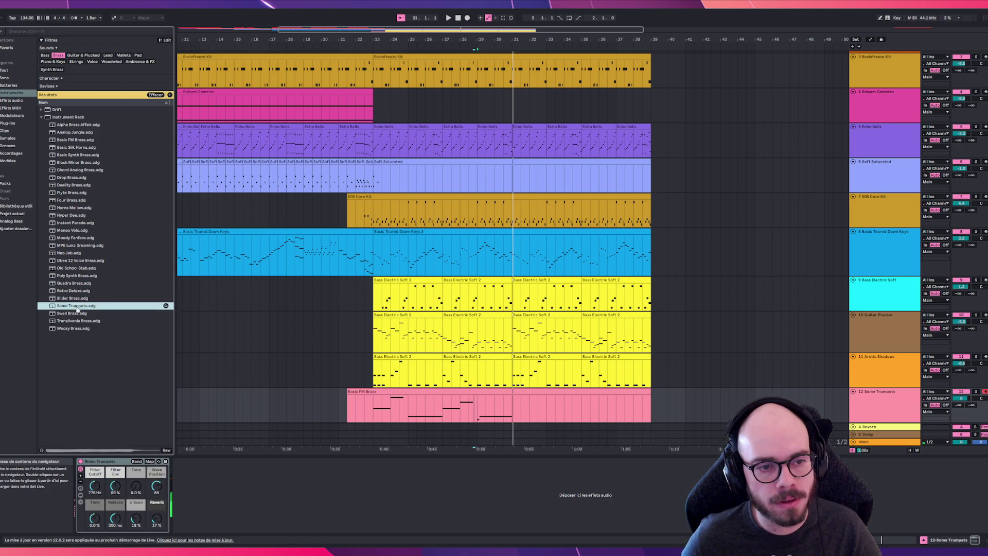
pyautogui.doubleClick(73, 313)
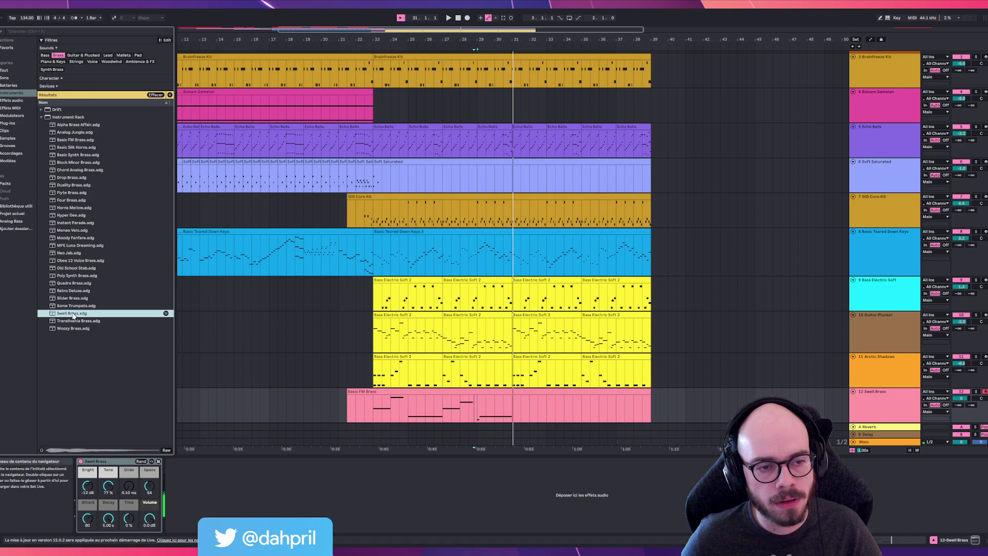
pyautogui.doubleClick(74, 320)
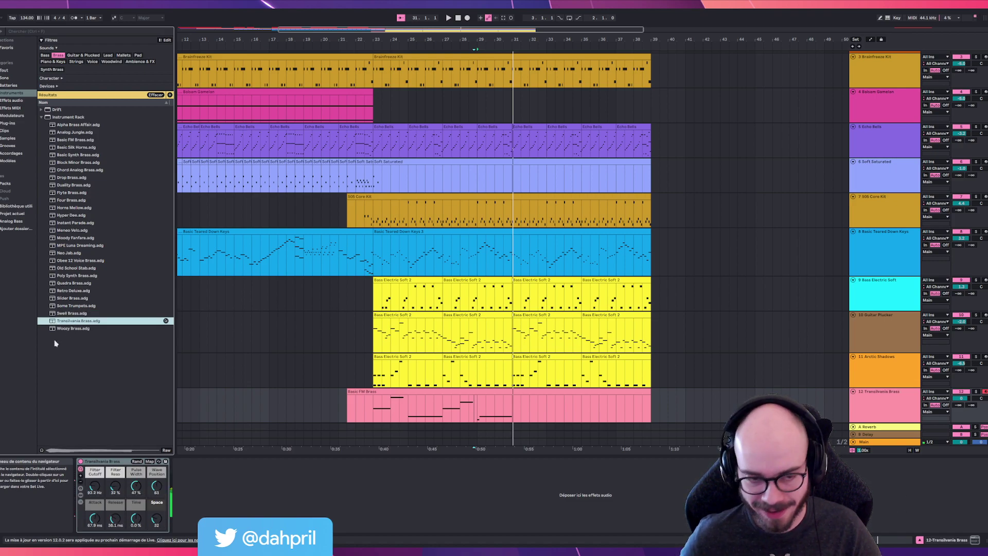
# Try Woozy Brass on track 12 and switch the instrument sound filter to Lead
pyautogui.doubleClick(80, 330)
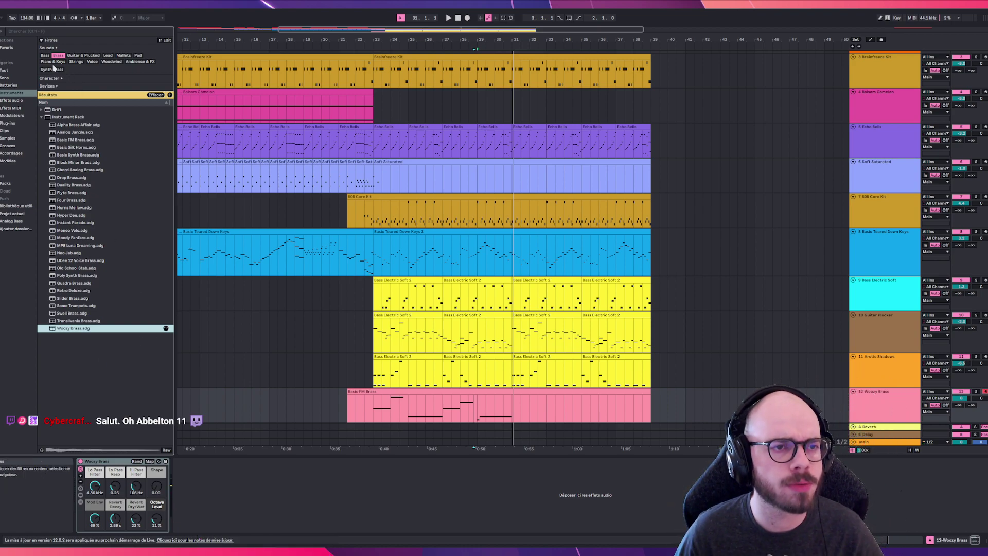
pyautogui.click(82, 55)
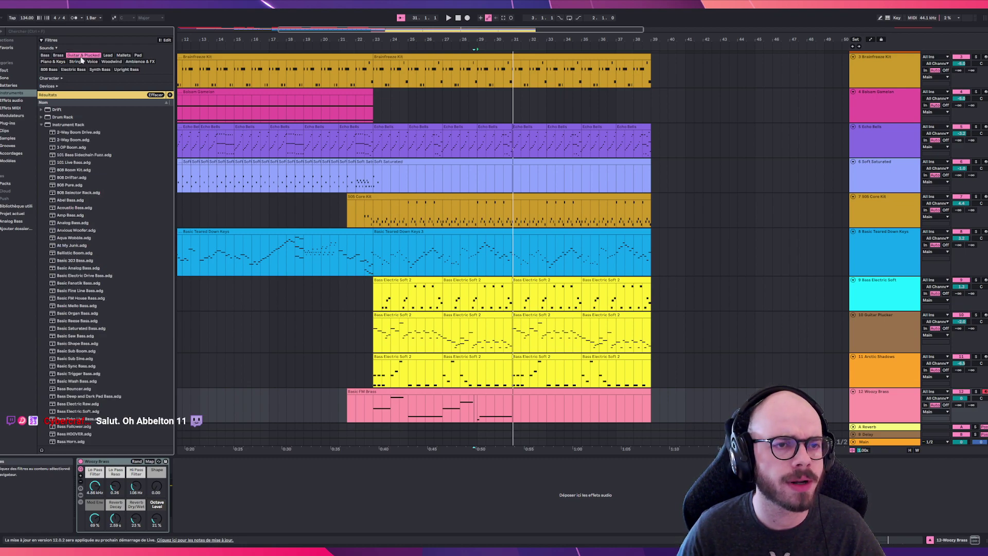
pyautogui.click(107, 55)
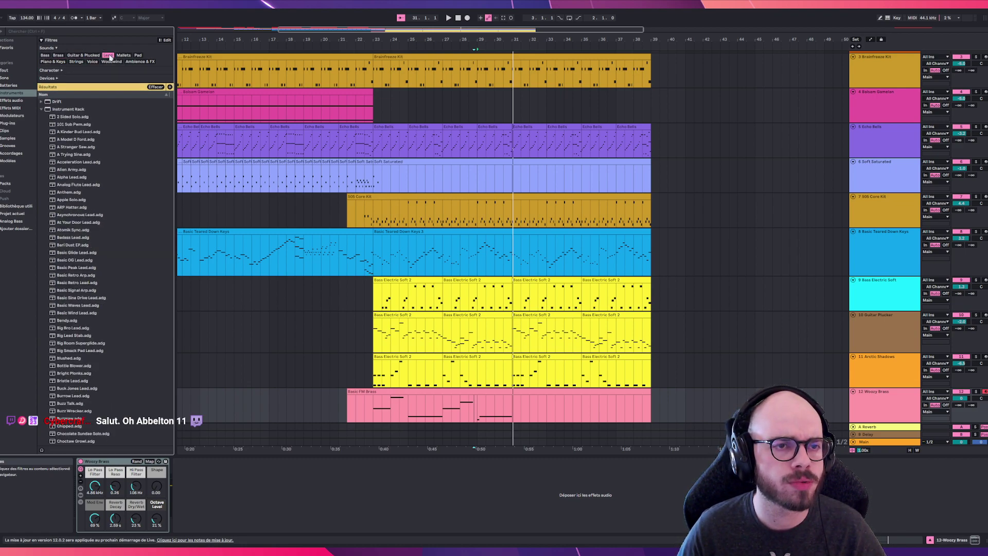
# Try the Alien Army lead preset on track 12 and load Alpha Lead in its place
pyautogui.doubleClick(98, 170)
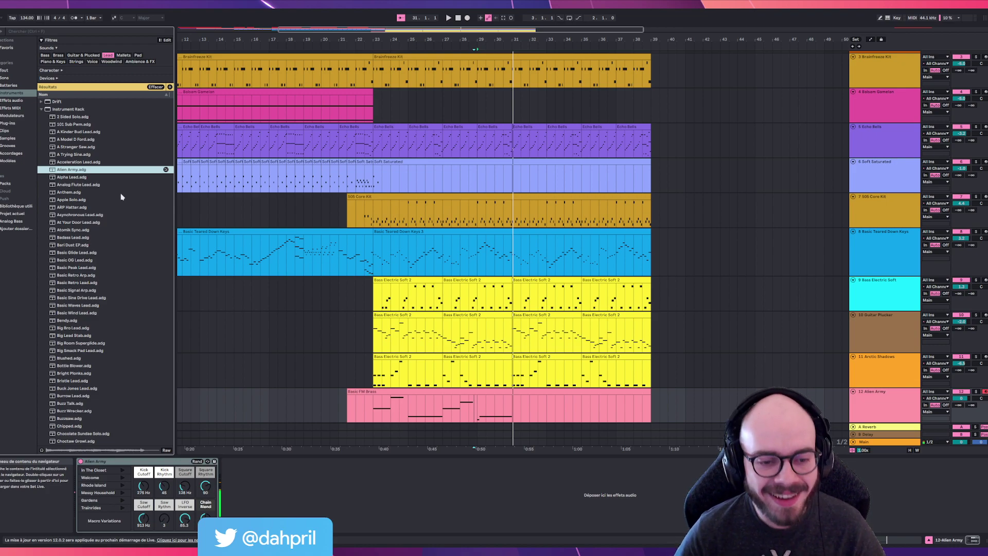
pyautogui.scroll(-1, 302, 258)
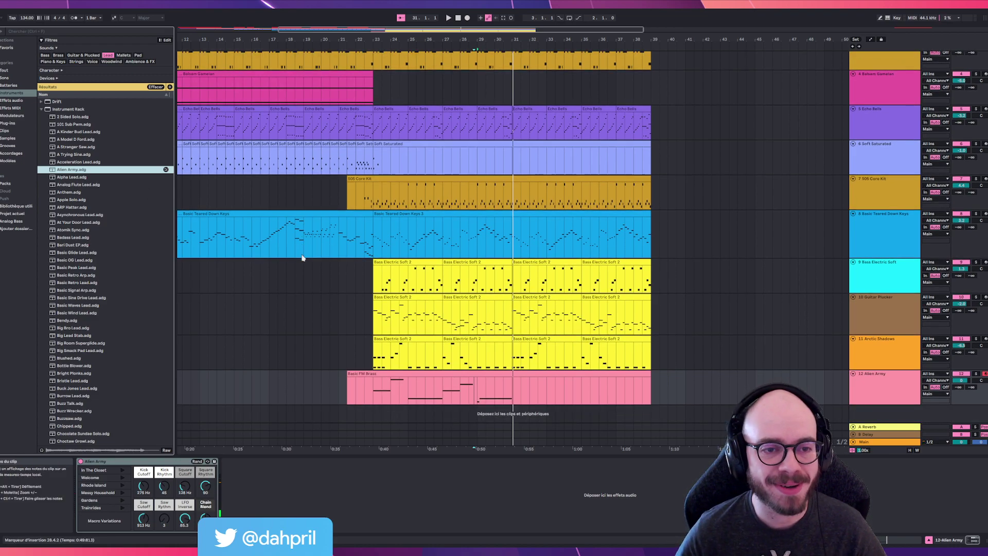
pyautogui.doubleClick(72, 177)
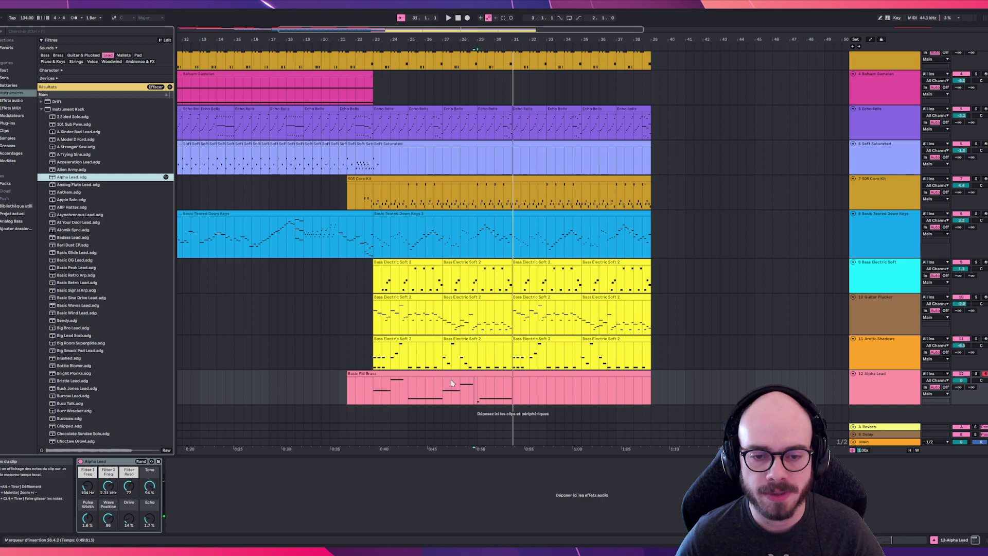
# Play the arrangement from 22.3.1 with Alpha Lead and lower the volume of track 12
pyautogui.click(360, 358)
pyautogui.press('space')
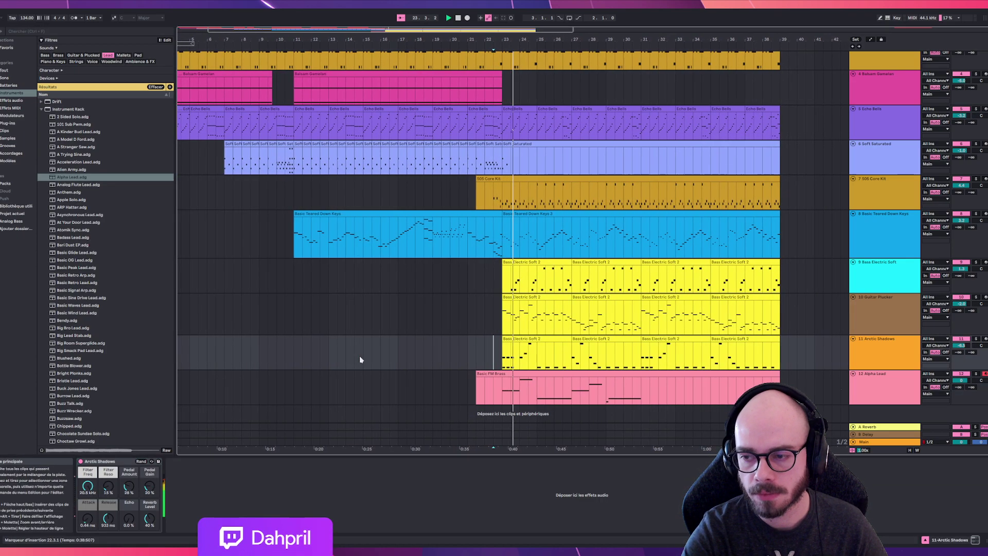
pyautogui.moveTo(962, 379); pyautogui.dragTo(962, 382)
pyautogui.click(494, 347)
pyautogui.press('space')
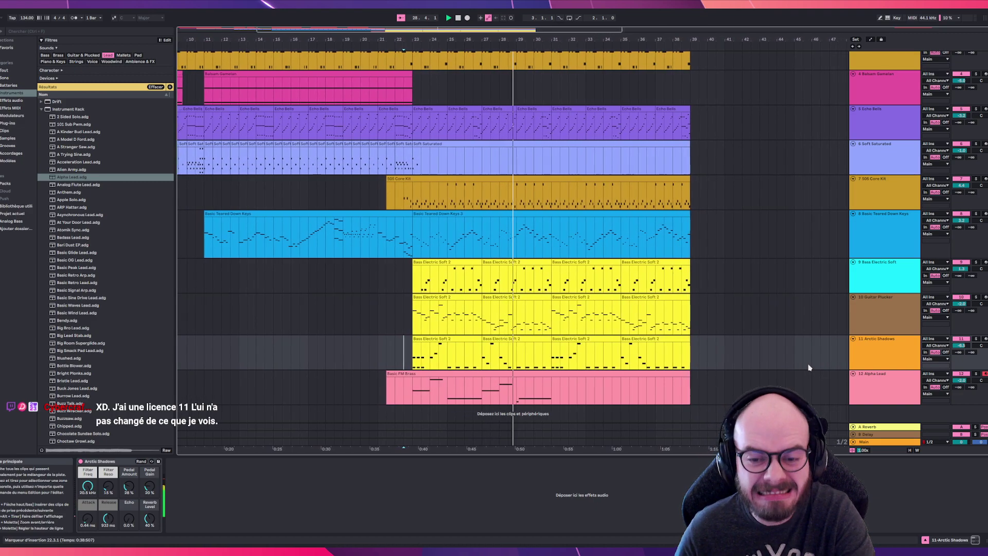
pyautogui.press('space')
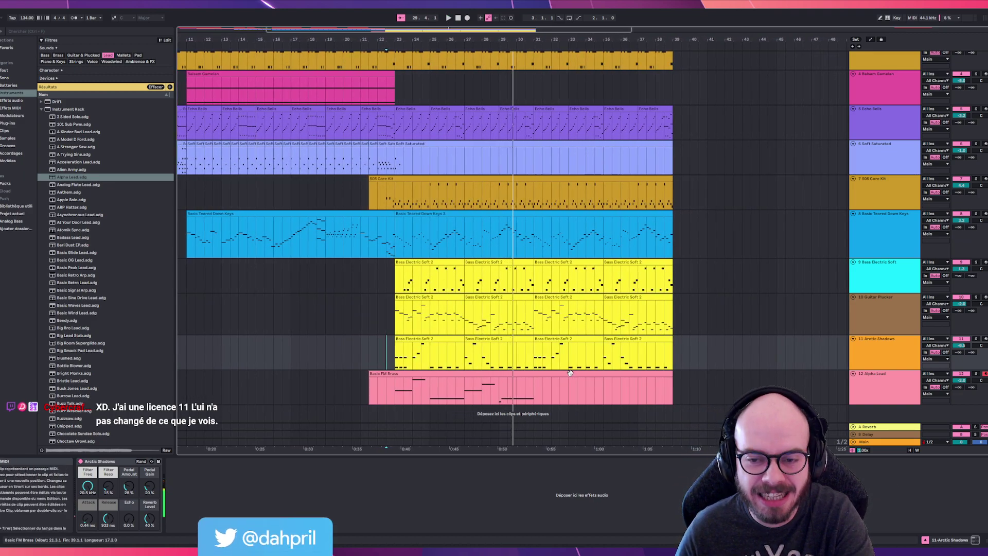
# Lengthen the G3 note in the track 12 clip to end where the short G#2 note starts, and play the passage
pyautogui.doubleClick(584, 383)
pyautogui.click(511, 393)
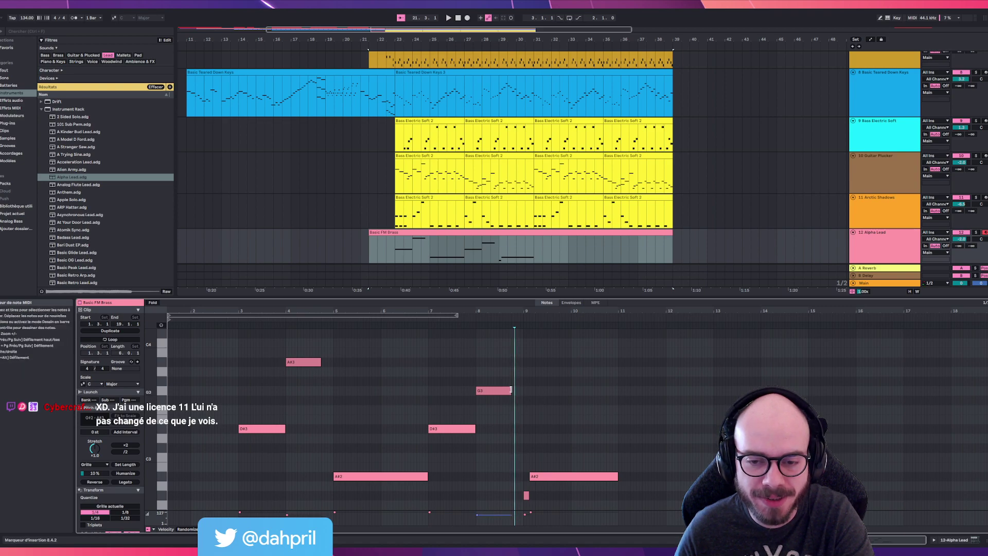
pyautogui.moveTo(511, 394); pyautogui.dragTo(523, 392)
pyautogui.press('space')
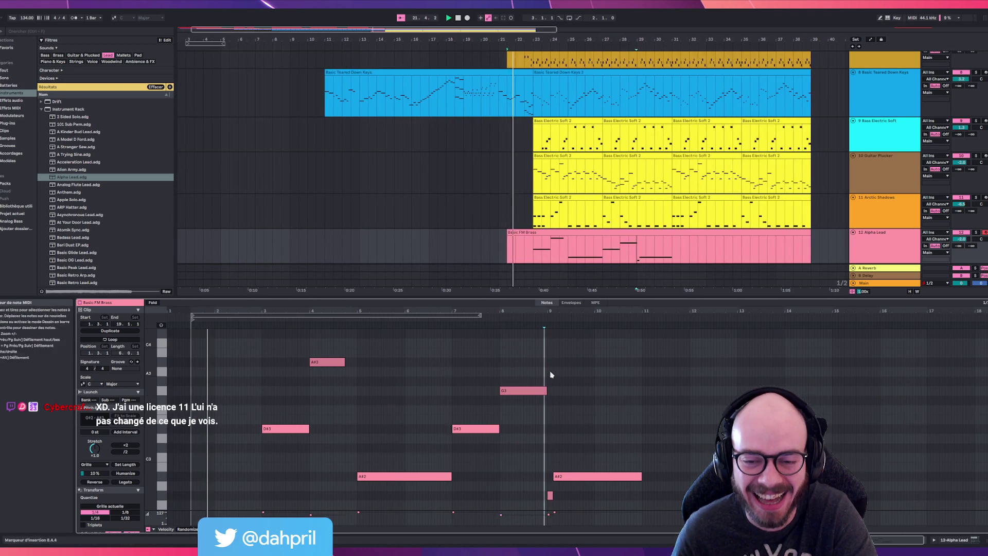
pyautogui.click(628, 270)
pyautogui.press('space')
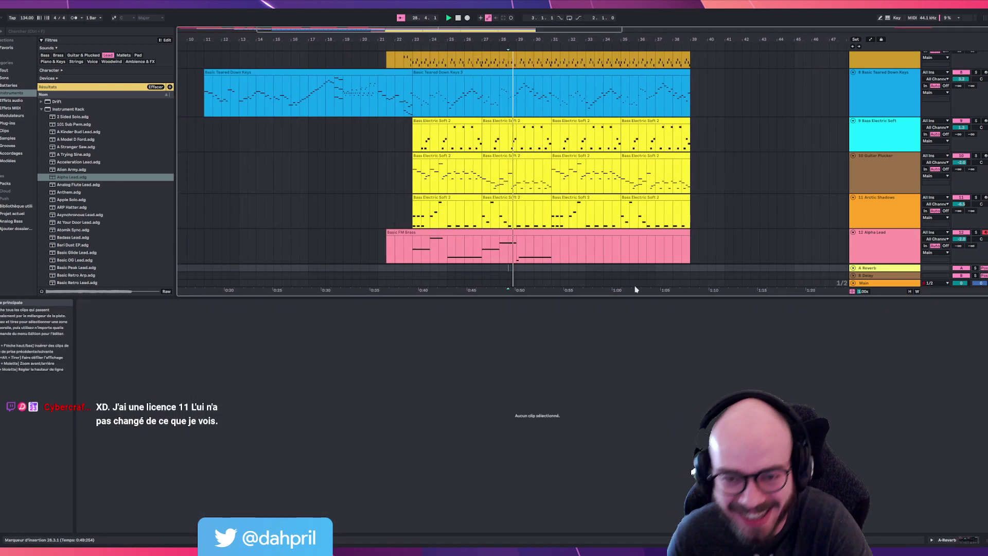
pyautogui.click(541, 233)
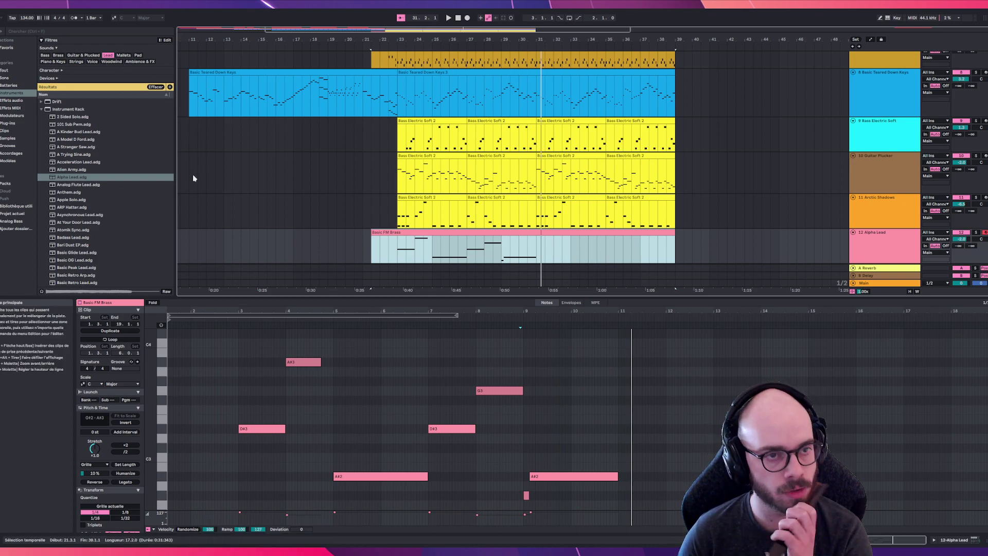
pyautogui.click(42, 109)
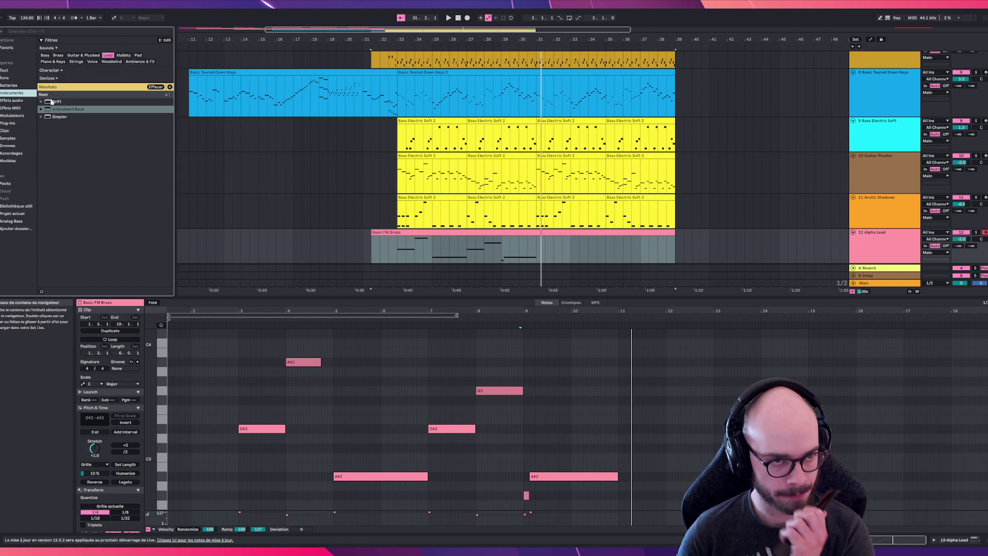
pyautogui.click(41, 110)
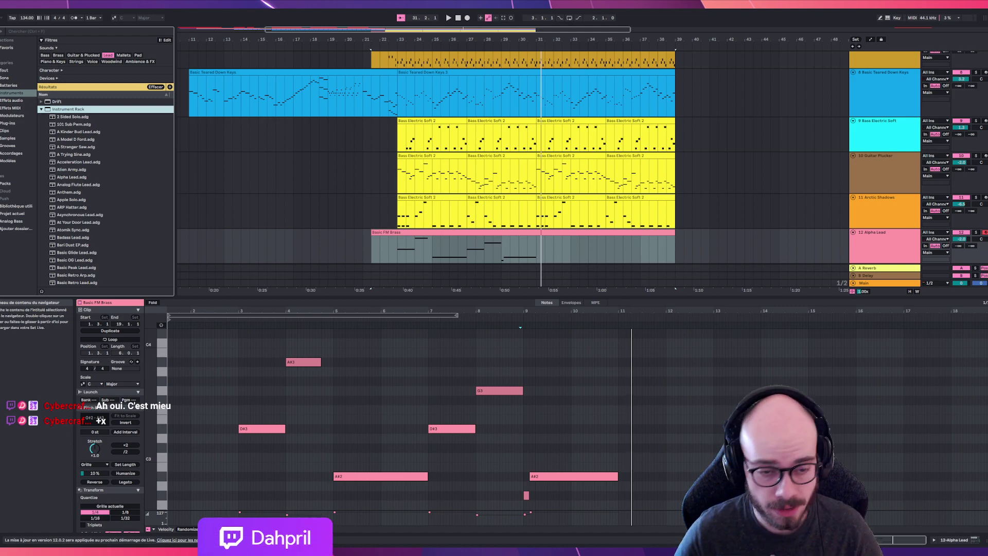
# Transpose all notes of the track 12 clip down one octave and play the result
pyautogui.hscroll(-2, 515, 421)
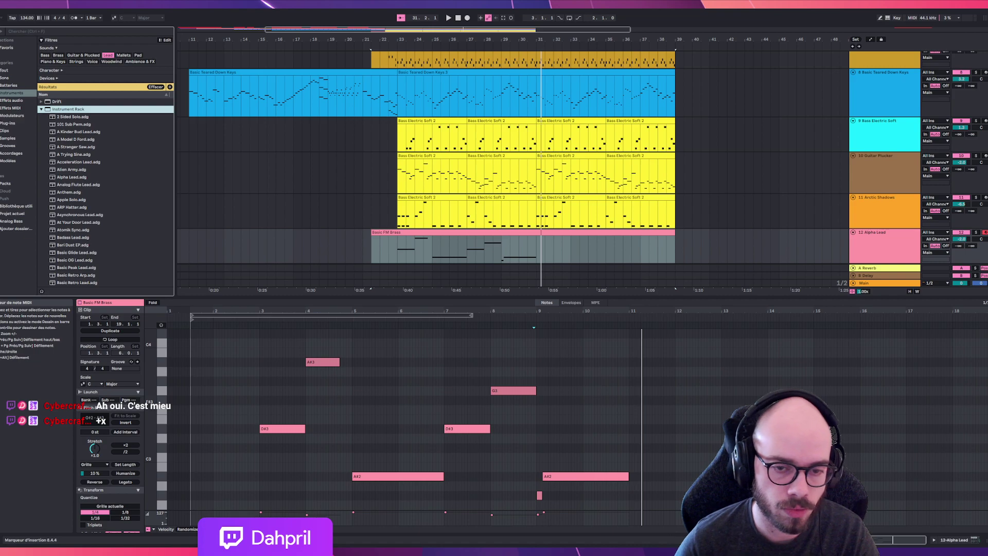
pyautogui.moveTo(257, 343); pyautogui.dragTo(640, 503)
pyautogui.moveTo(289, 434)
pyautogui.mouseDown()
pyautogui.moveTo(273, 450)
pyautogui.moveTo(275, 510)
pyautogui.moveTo(269, 396)
pyautogui.mouseUp()
pyautogui.click(255, 383)
pyautogui.press('space')
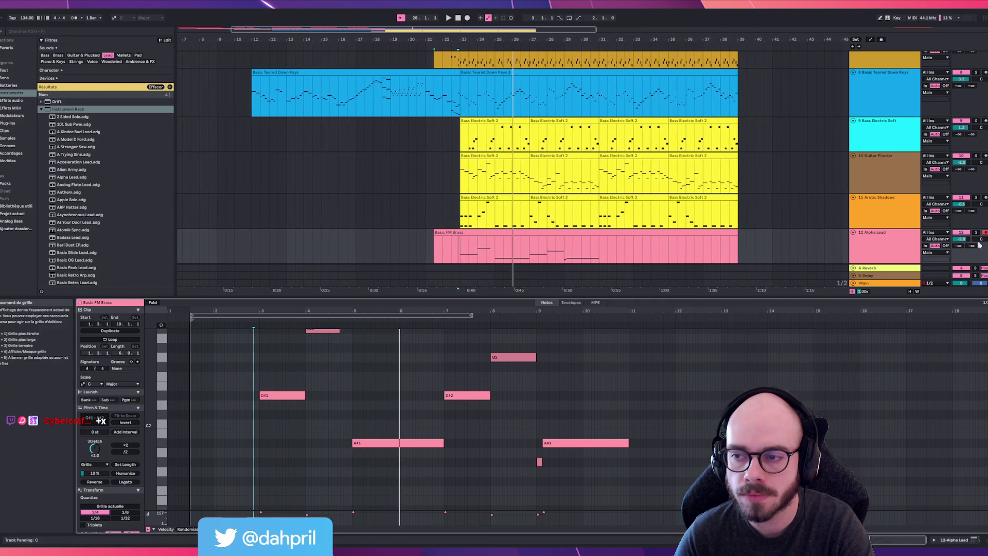
# Lower track 12's volume to about -5 dB and replay the section from just before bar 23
pyautogui.scroll(-1, 962, 239)
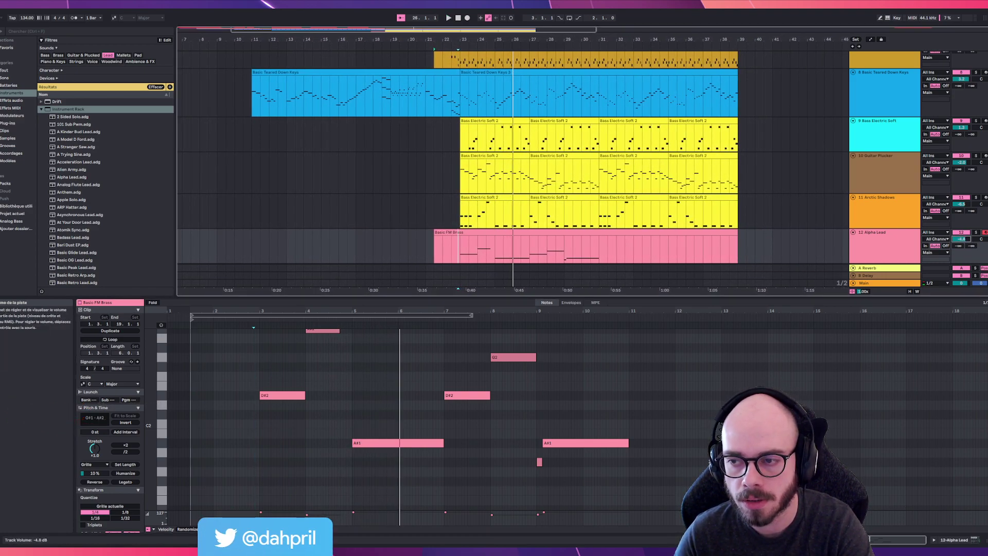
pyautogui.click(453, 215)
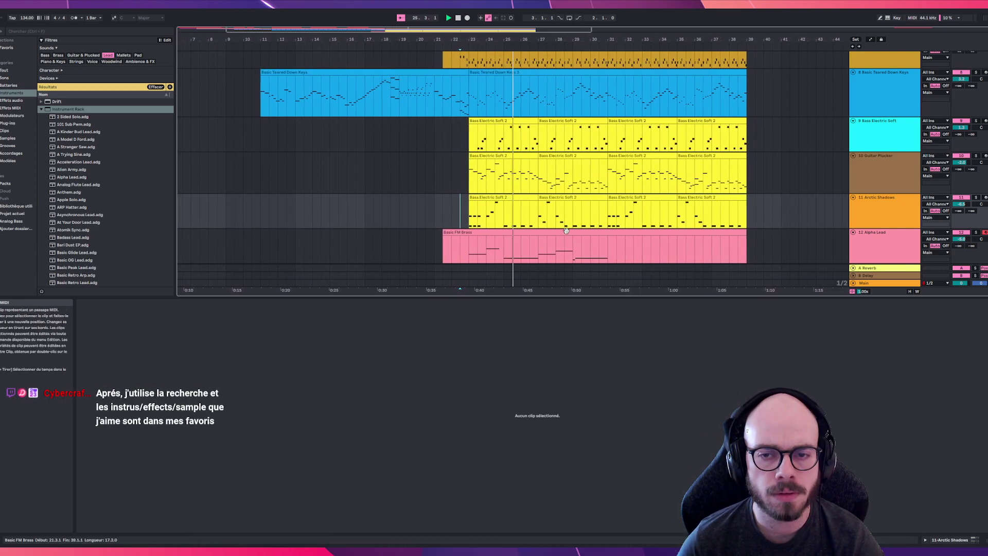
pyautogui.click(577, 251)
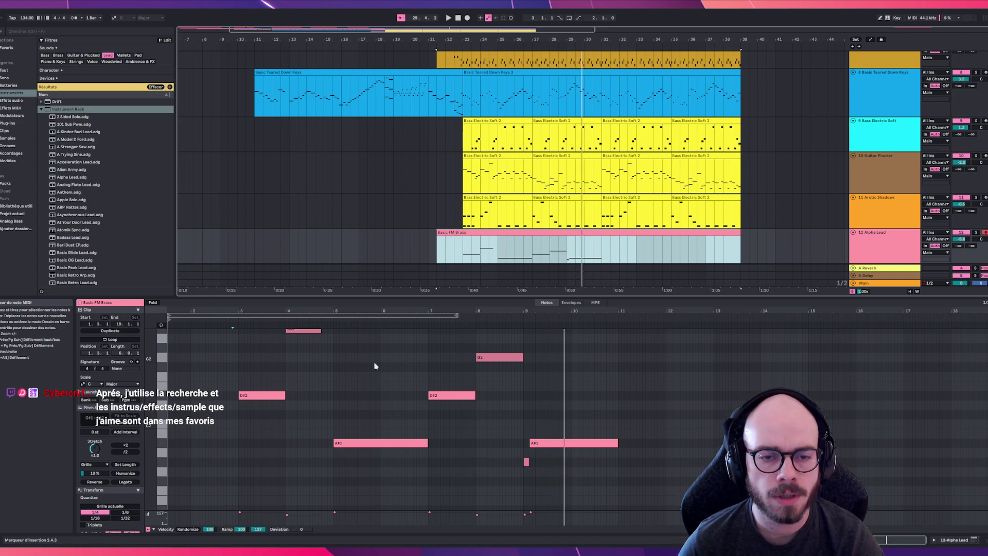
pyautogui.scroll(2, 391, 371)
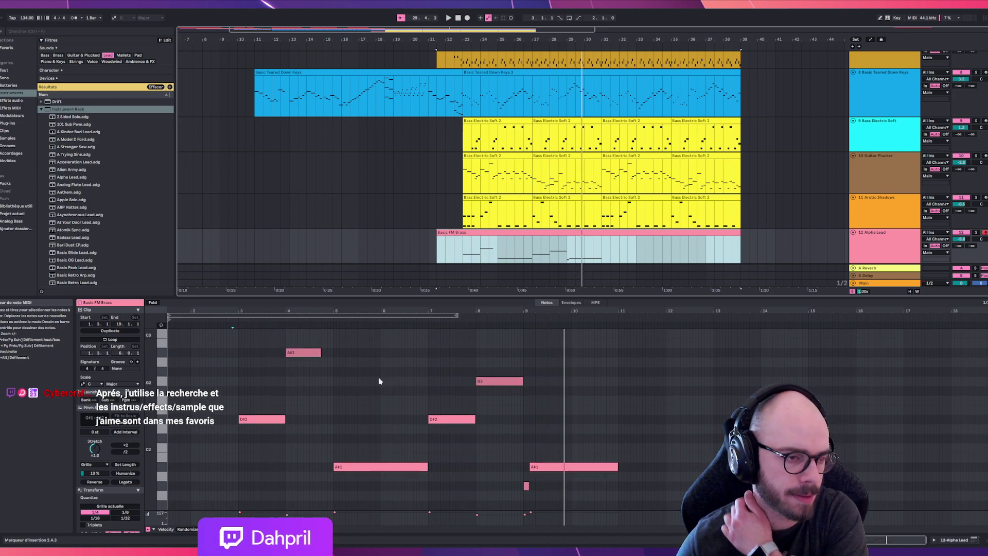
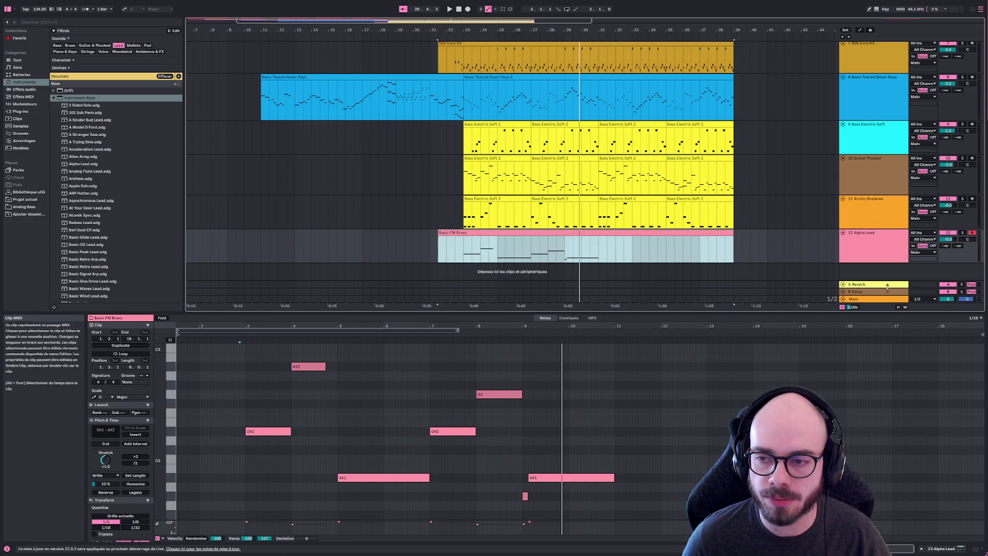
# Insert a new MIDI track below track 12 and arm it for recording
pyautogui.hotkey('ctrl', 'shift', 't')
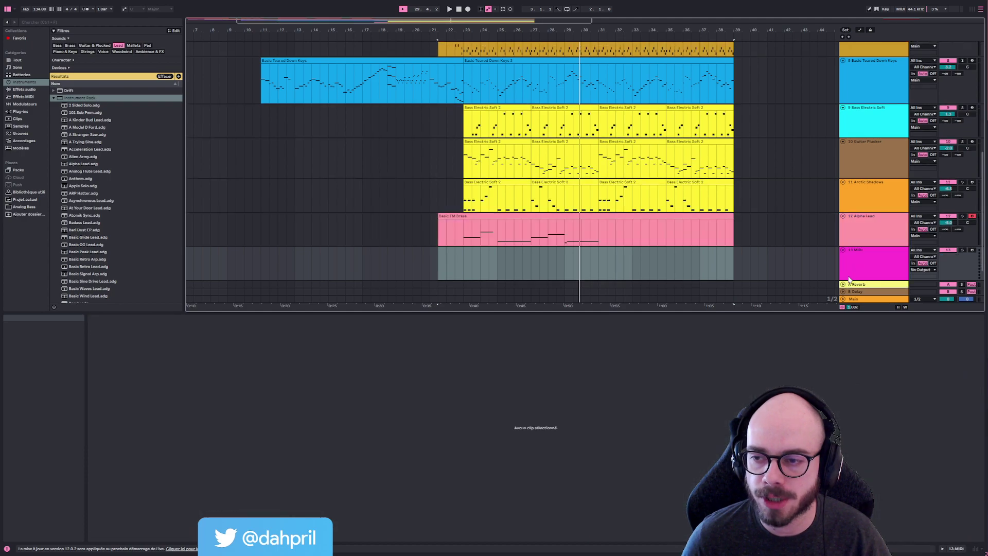
pyautogui.click(971, 250)
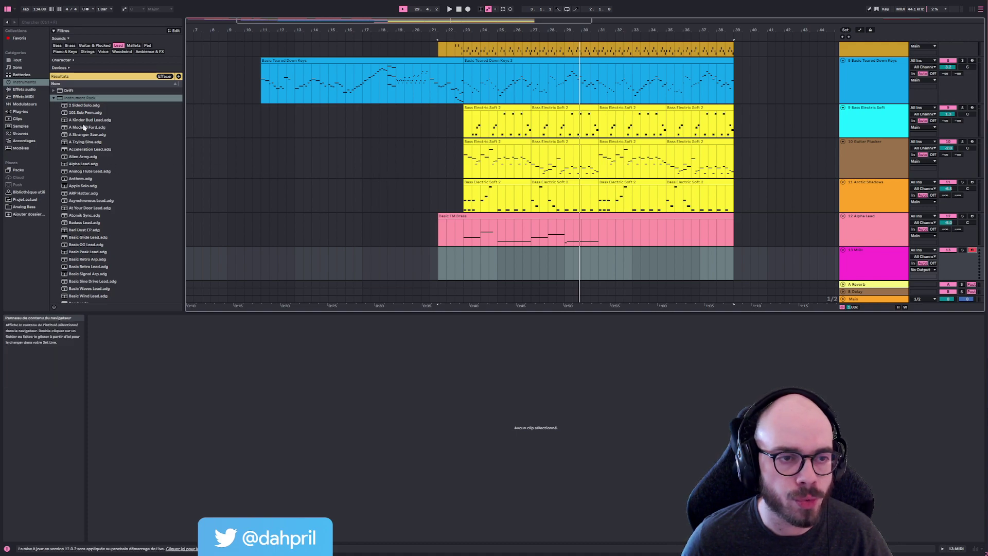
pyautogui.click(675, 219)
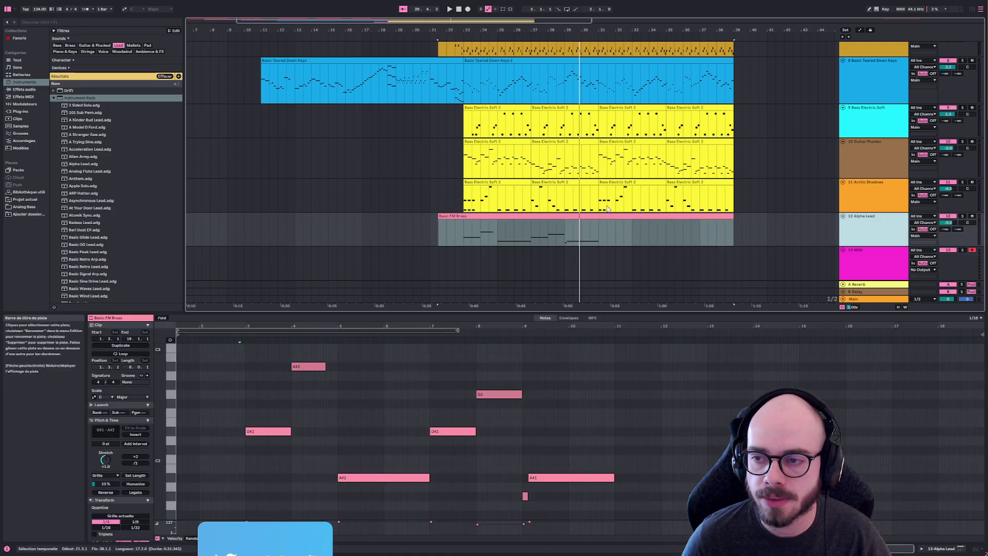
# Audition lead presets on track 13, loading Analog Flute Lead, Anthem, Apple Solo and ARP Hatter in turn
pyautogui.click(77, 171)
pyautogui.moveTo(73, 174); pyautogui.dragTo(883, 265)
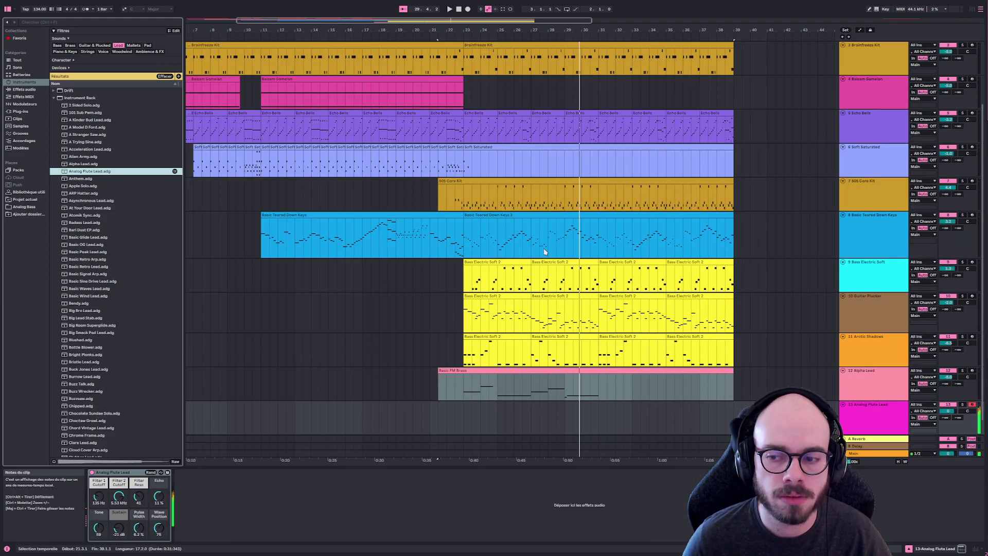
pyautogui.click(81, 179)
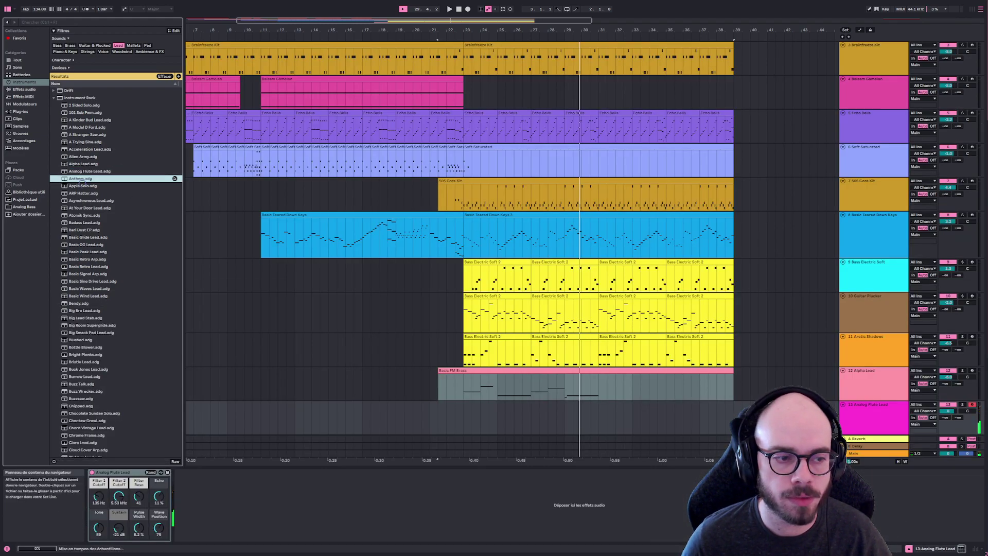
pyautogui.doubleClick(81, 179)
pyautogui.doubleClick(89, 186)
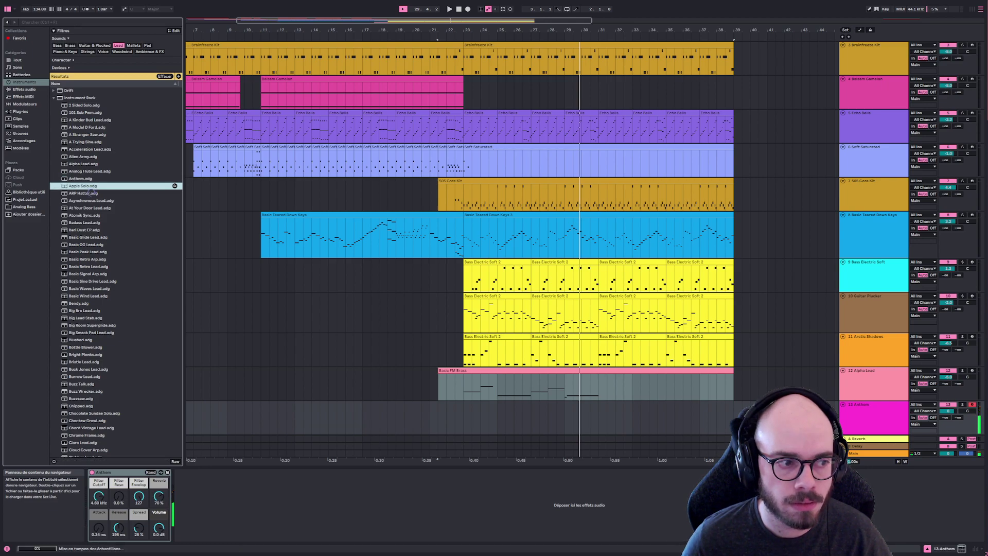
pyautogui.click(93, 193)
pyautogui.doubleClick(93, 194)
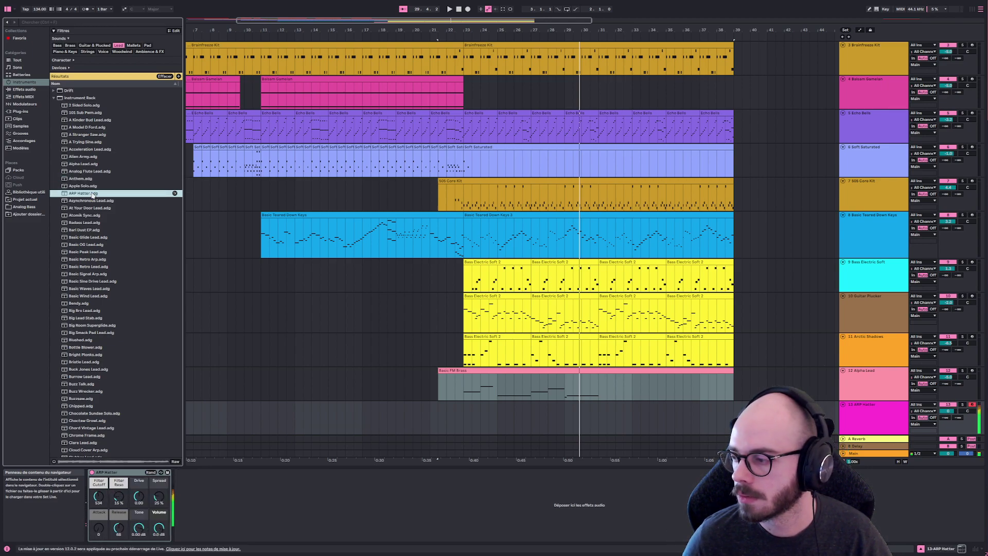
# Compare Asynchronous Lead with At Your Door Lead on track 13, try Atomik Sync, and load Badass Lead
pyautogui.click(87, 201)
pyautogui.doubleClick(86, 203)
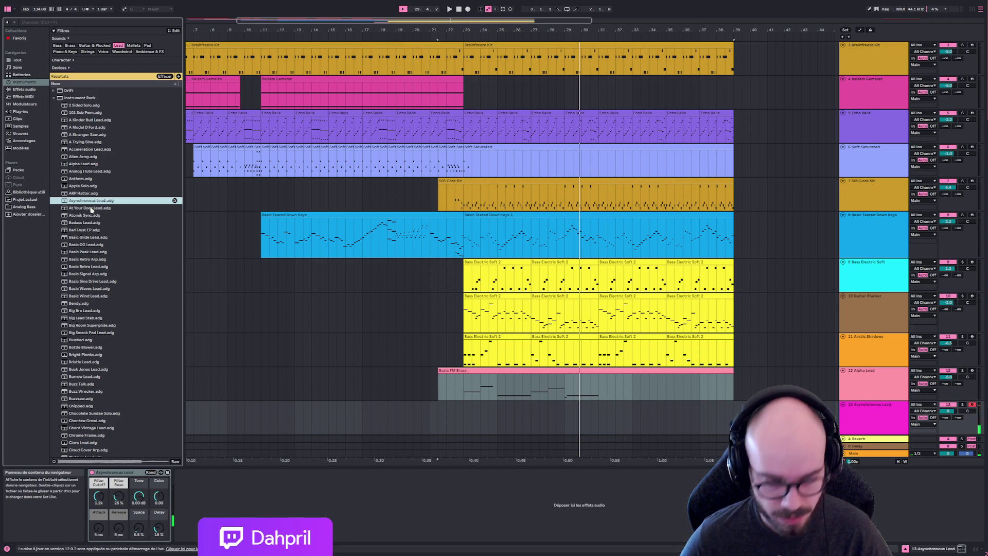
pyautogui.doubleClick(90, 208)
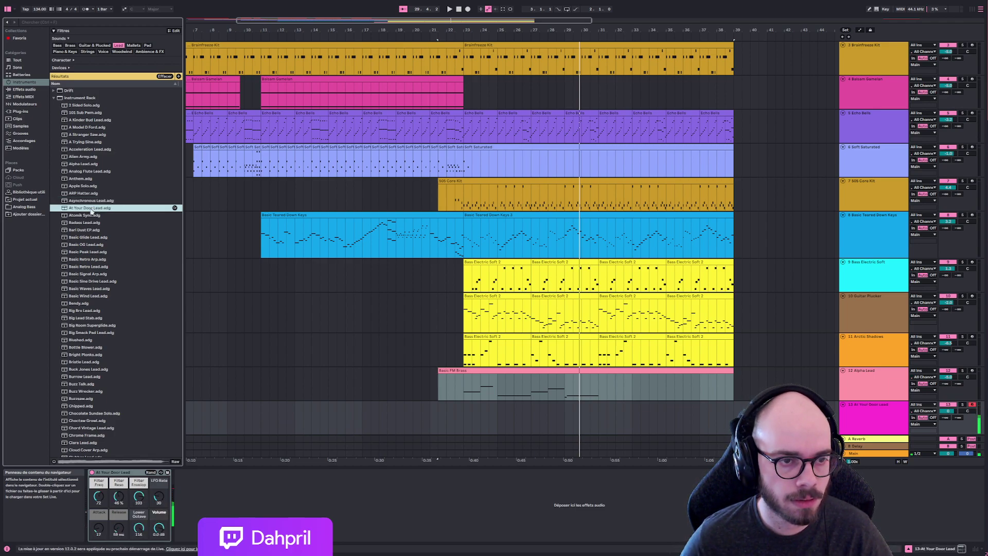
pyautogui.doubleClick(90, 201)
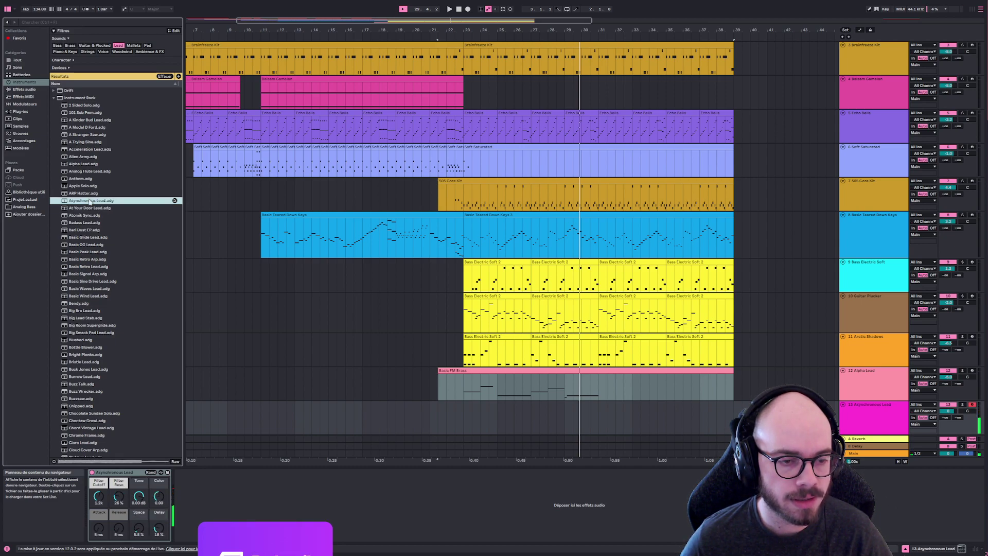
pyautogui.doubleClick(88, 215)
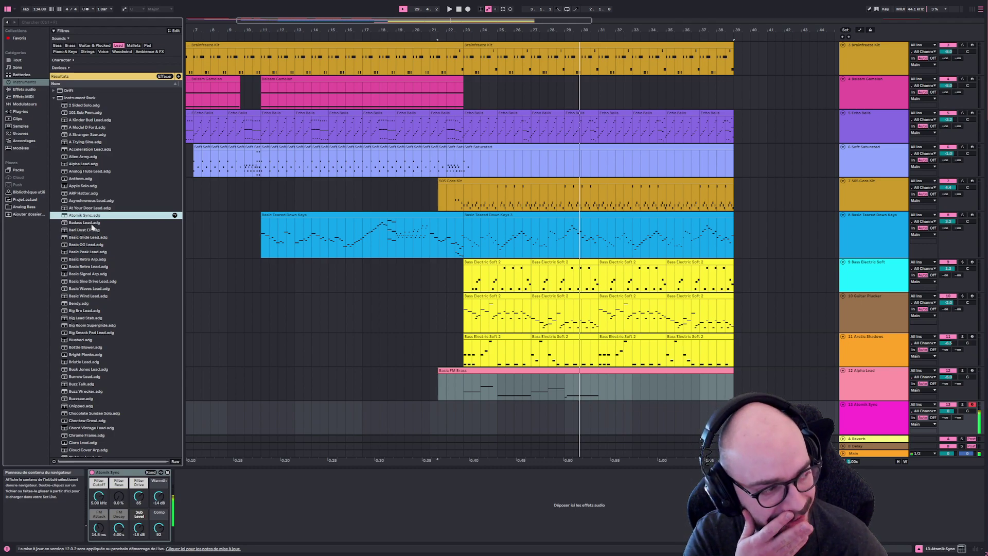
pyautogui.click(83, 223)
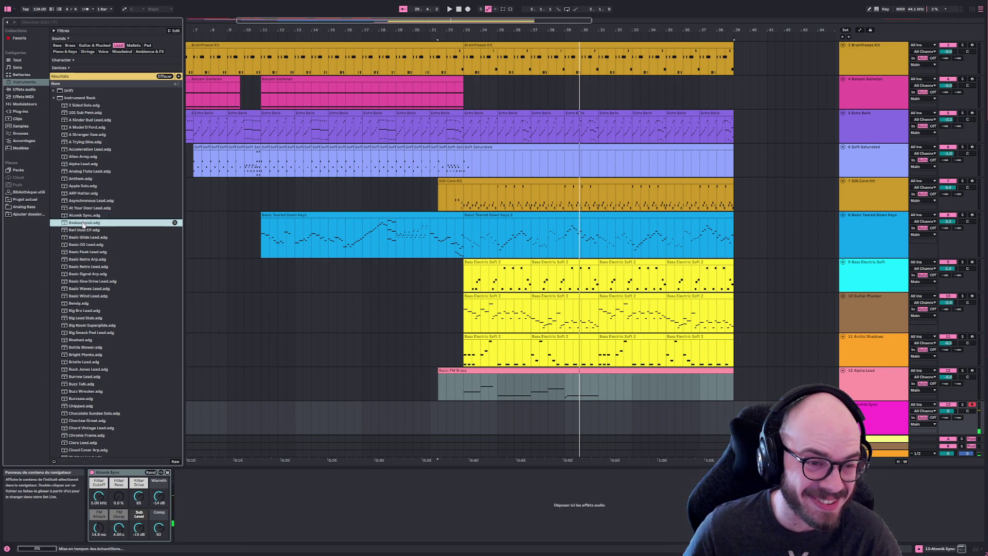
pyautogui.doubleClick(83, 222)
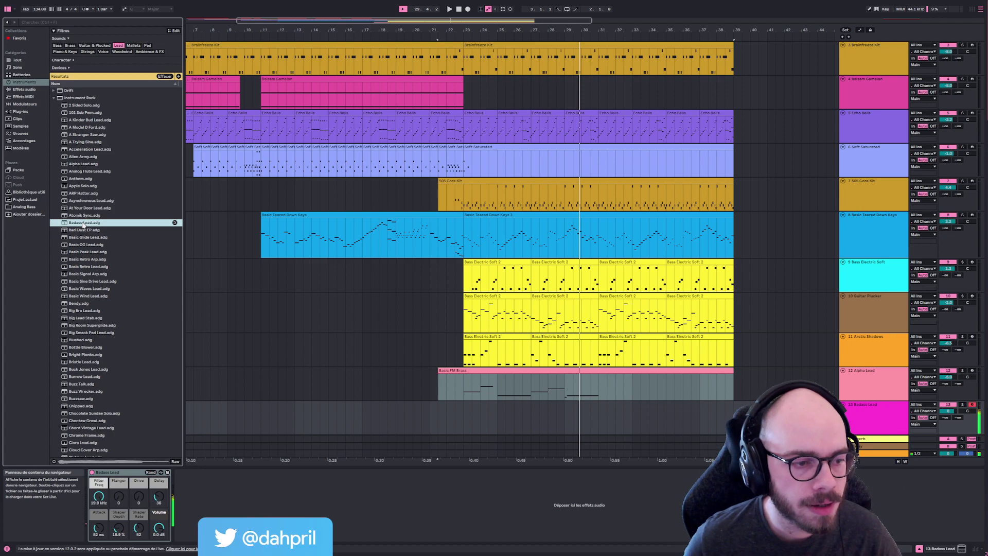
# Audition more lead presets on track 13: Bari Dust EP, Basic Glide Lead, Basic OG Lead, Basic Peak Lead, and finish on Basic Retro Arp
pyautogui.click(85, 230)
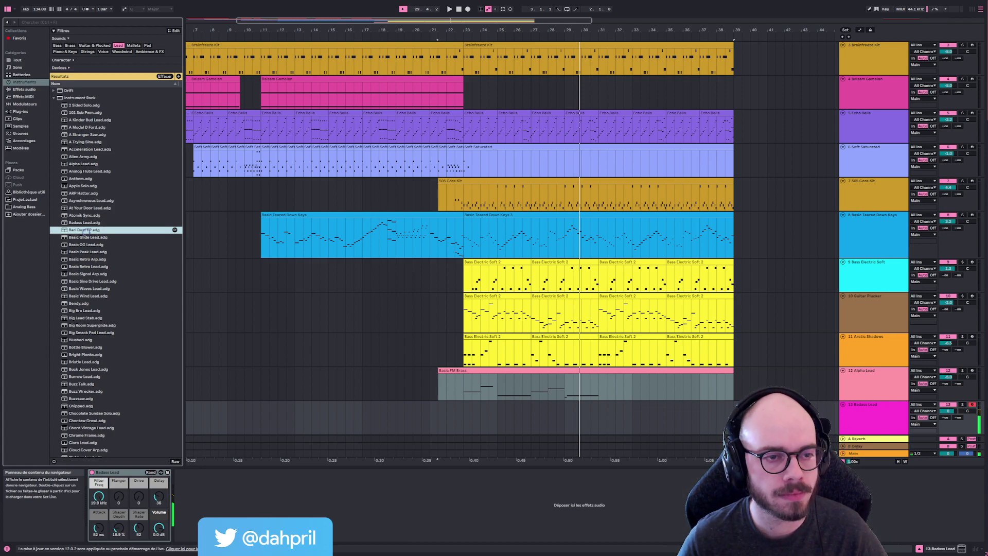
pyautogui.doubleClick(85, 231)
pyautogui.click(85, 237)
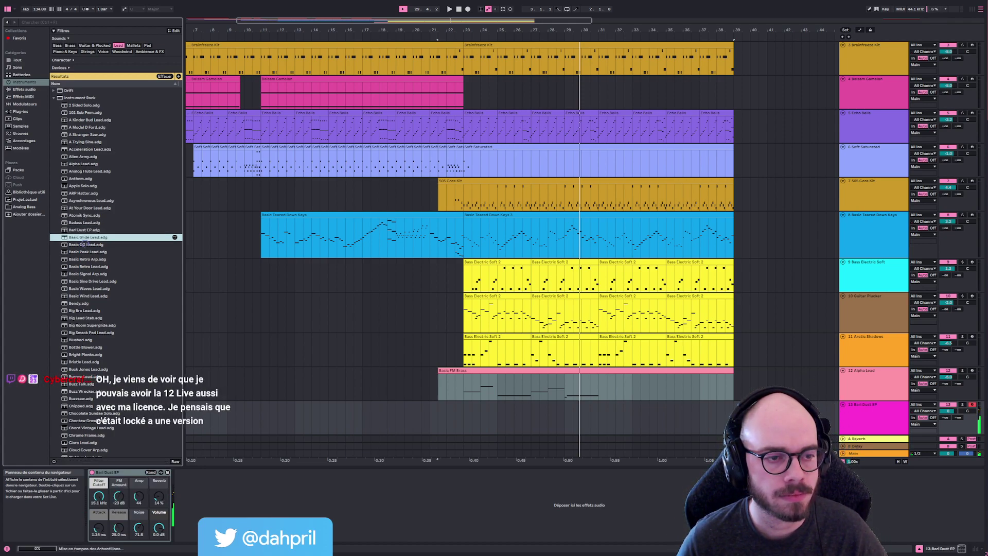
pyautogui.doubleClick(83, 239)
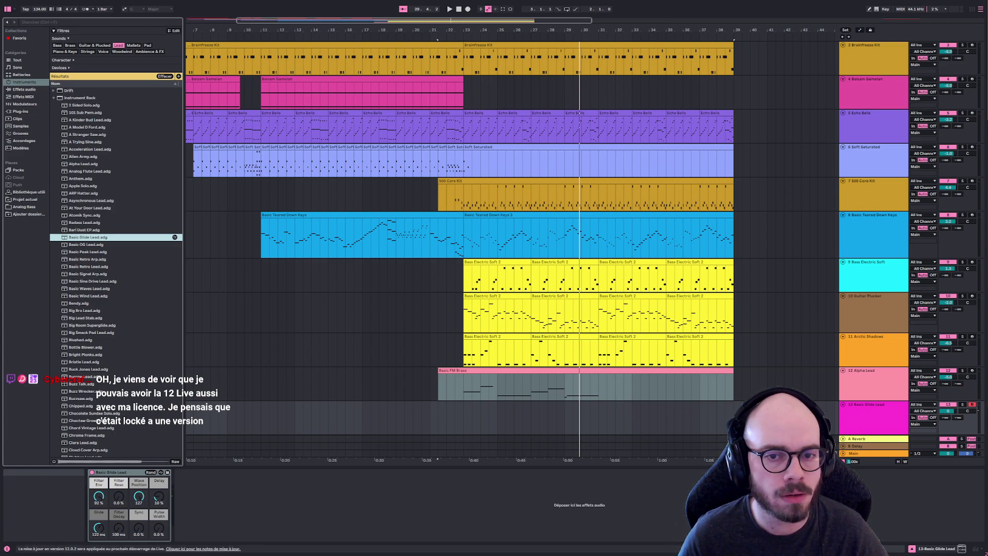
pyautogui.doubleClick(94, 245)
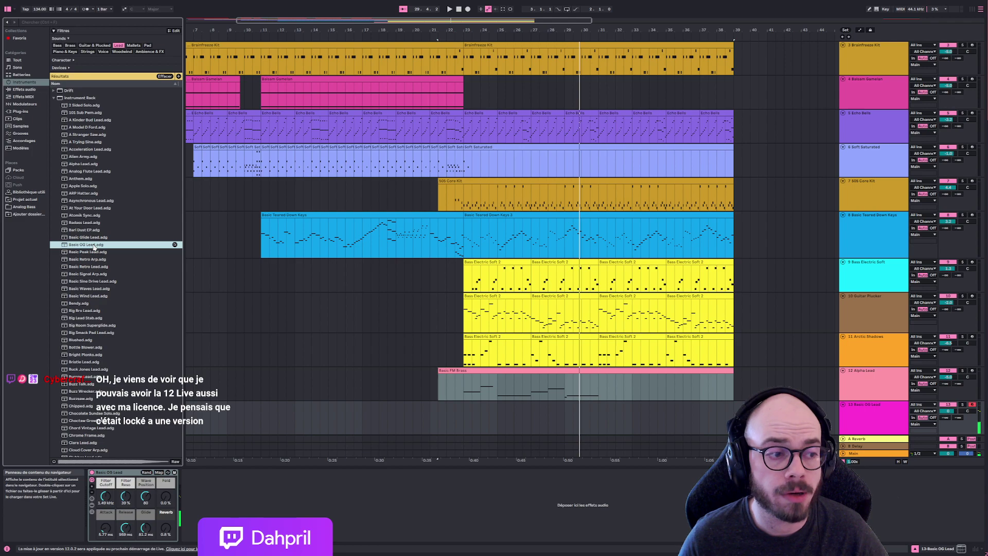
pyautogui.doubleClick(96, 252)
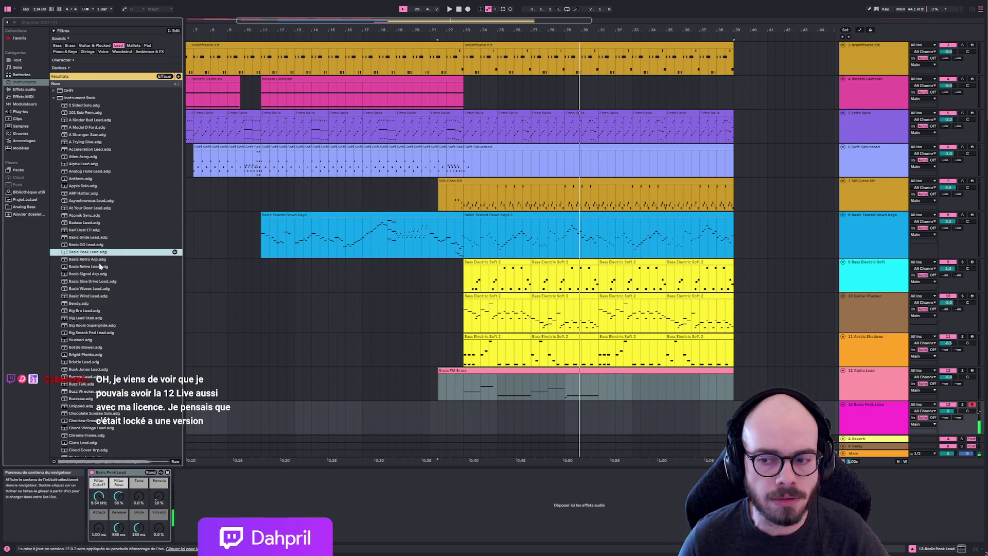
pyautogui.doubleClick(95, 260)
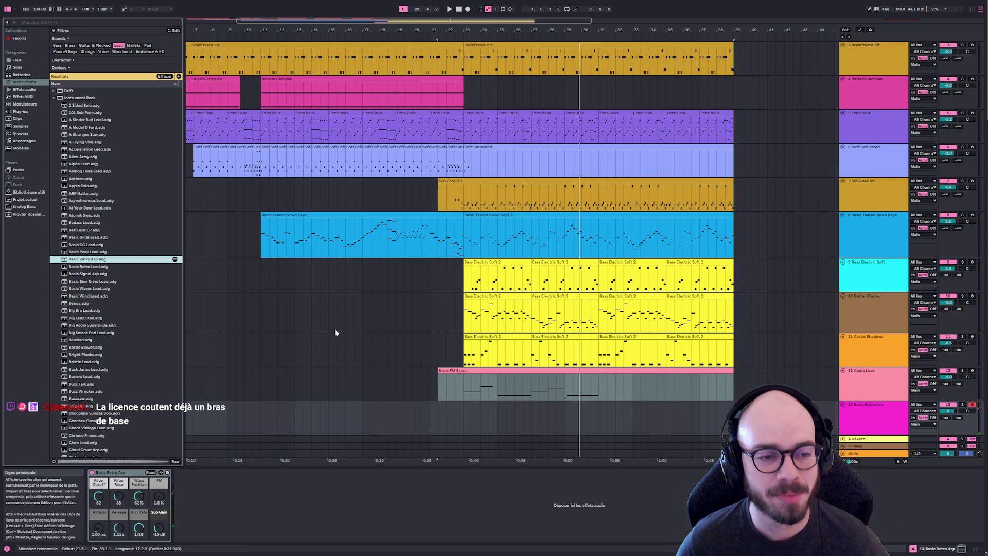
# Play the arrangement from 22.3.1 to hear the section, stop, and select track 12's Basic FM Brass clip
pyautogui.click(457, 412)
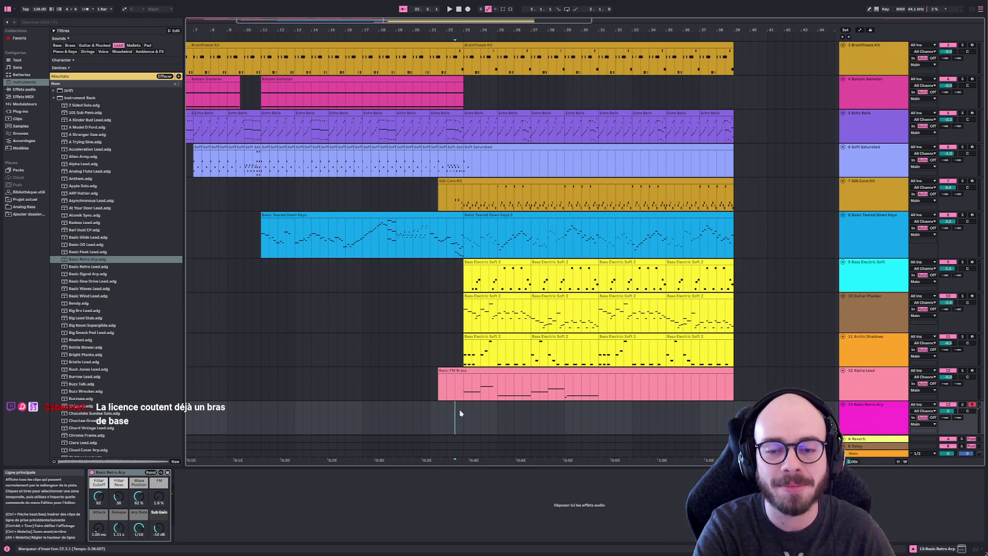
pyautogui.press('space')
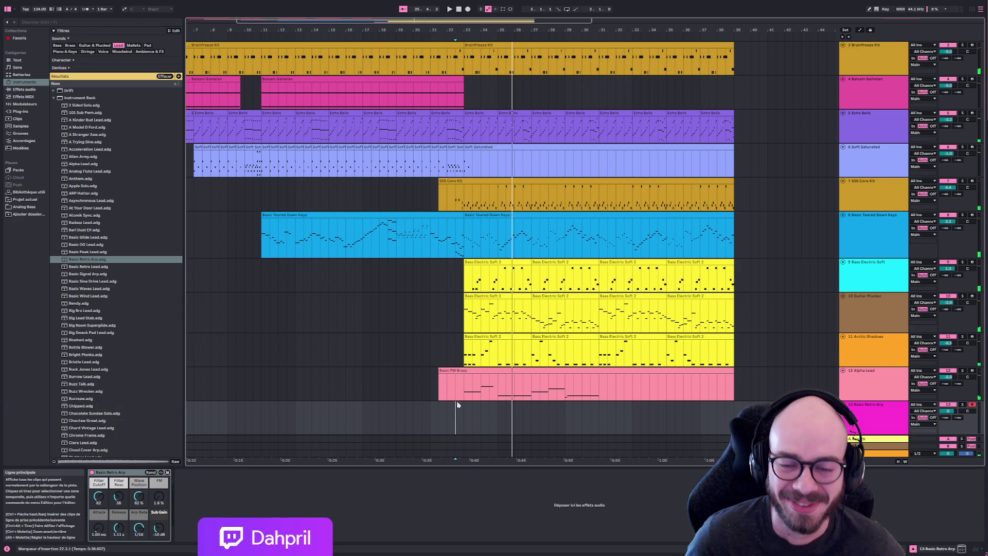
pyautogui.click(463, 385)
pyautogui.press('space')
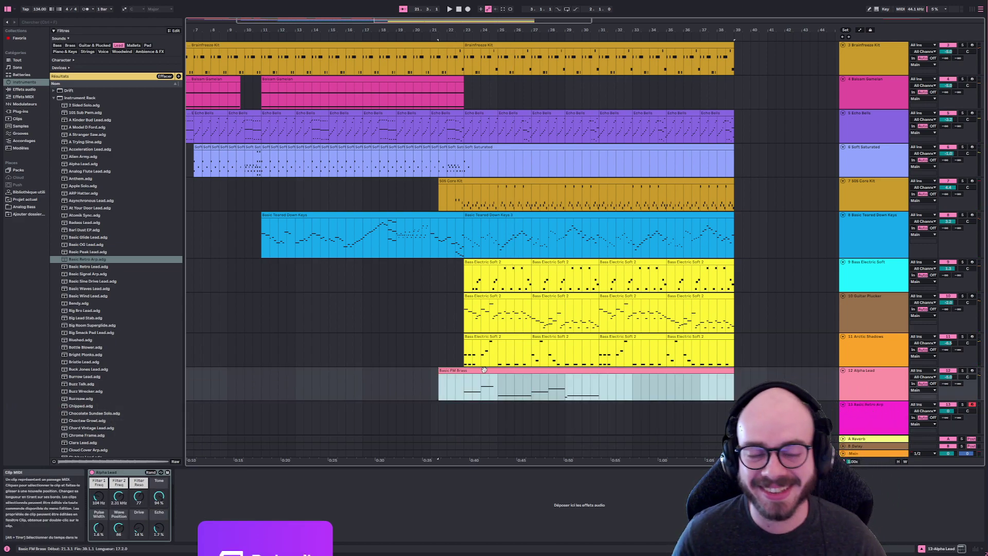
# Try the Basic Retro Arp preset on track 12 against the arrangement around bar 23, and restore Alpha Lead
pyautogui.click(99, 259)
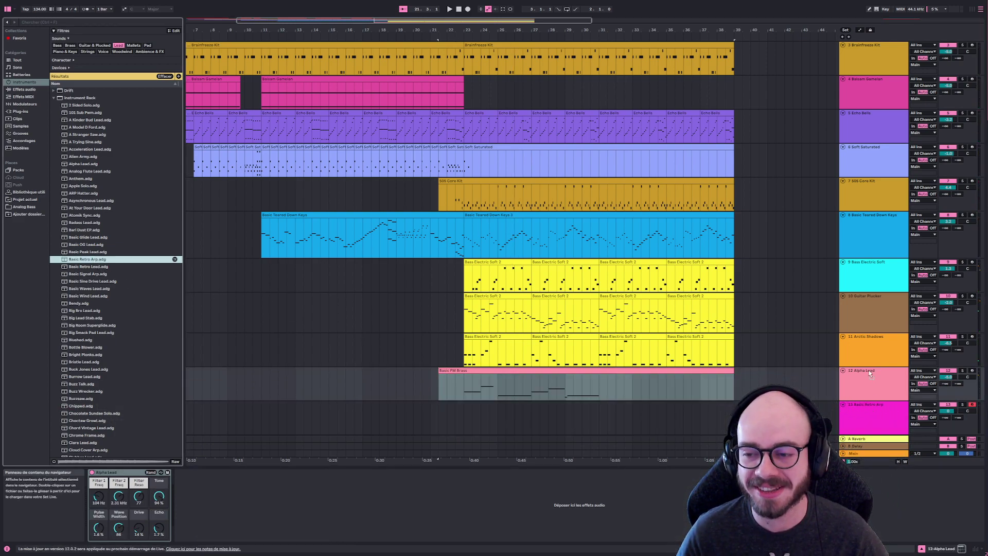
pyautogui.click(463, 407)
pyautogui.press('space')
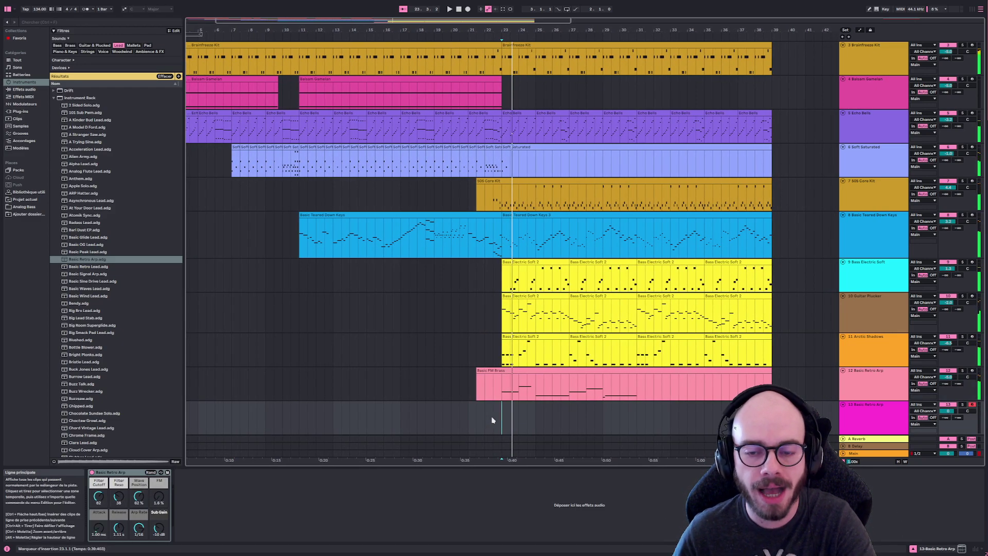
pyautogui.click(495, 409)
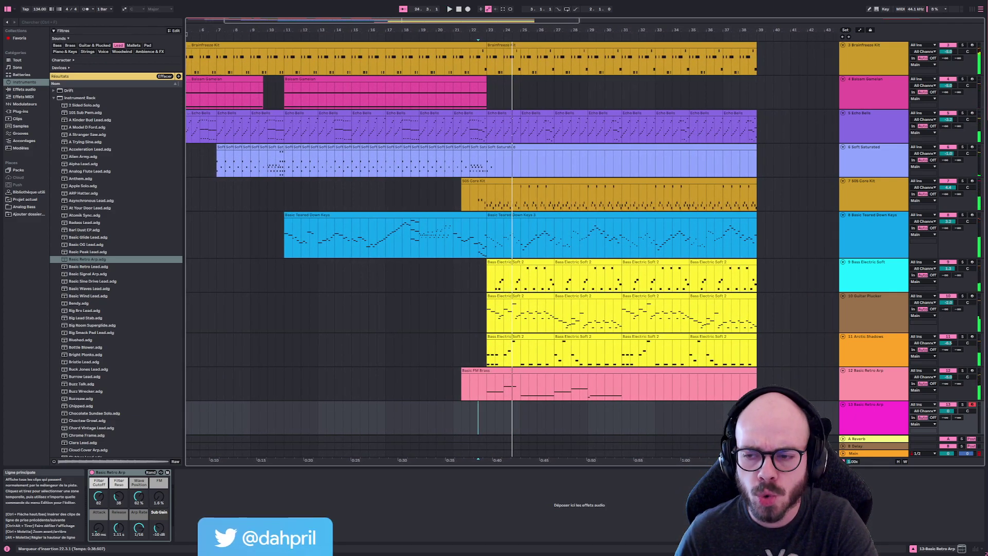
pyautogui.click(871, 390)
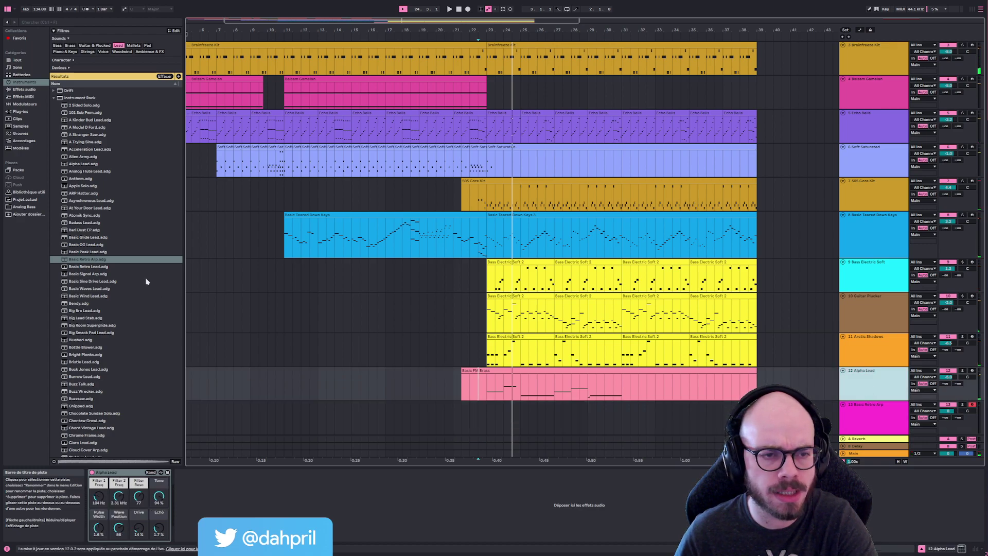
pyautogui.click(155, 259)
pyautogui.moveTo(884, 374); pyautogui.dragTo(885, 374)
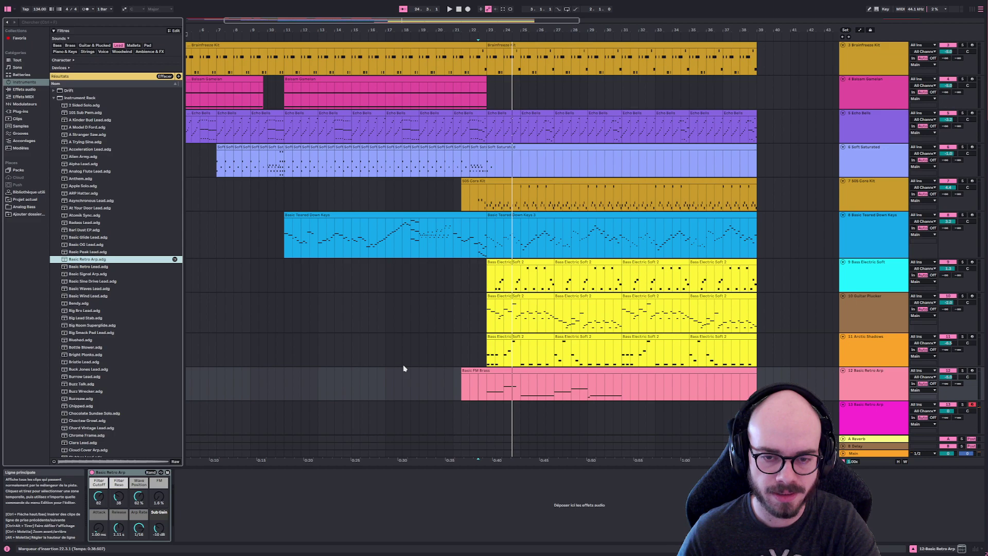
pyautogui.hotkey('ctrl', 'z')
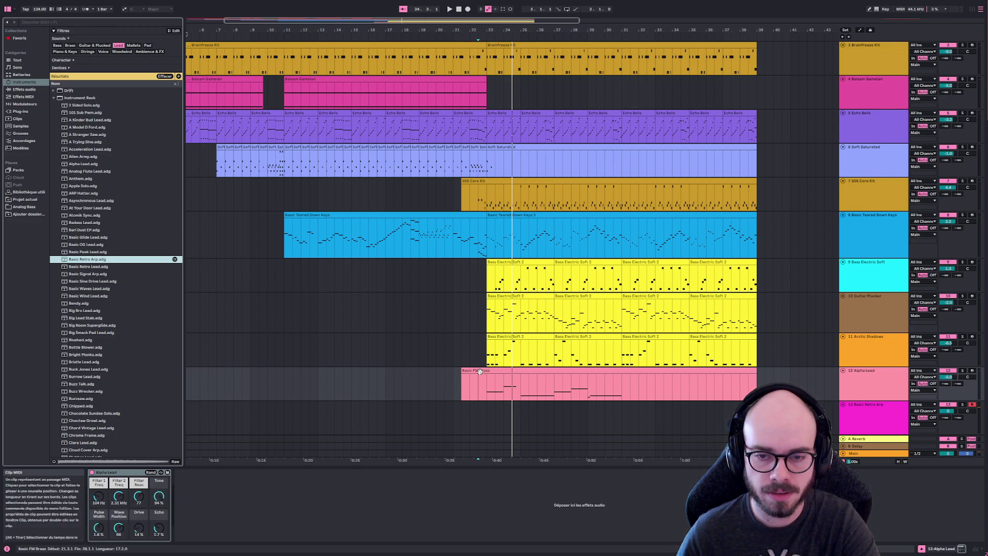
# Lengthen the A#2 note at bar 4 of track 12's Basic FM Brass clip to one full bar and replay the section
pyautogui.click(454, 382)
pyautogui.press('space')
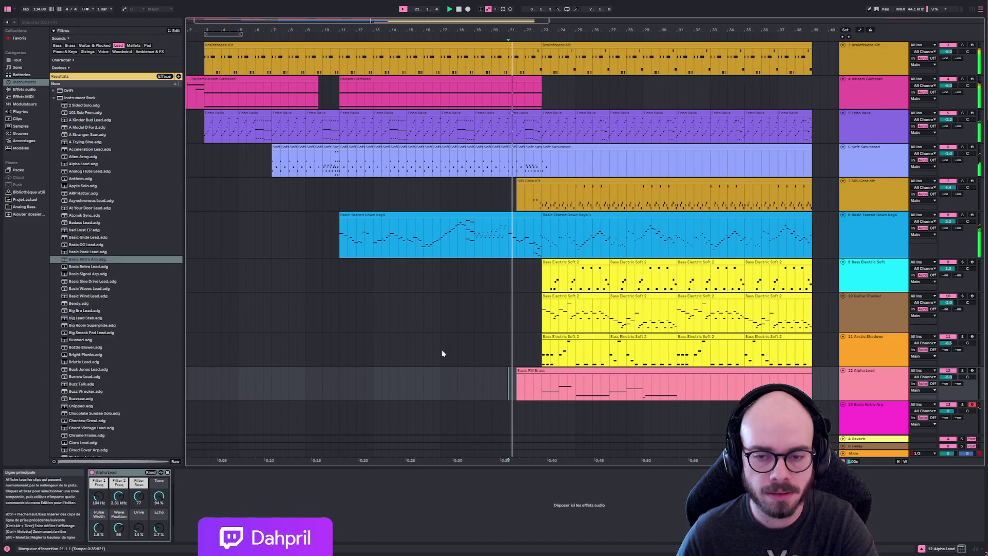
pyautogui.press('space')
pyautogui.doubleClick(548, 390)
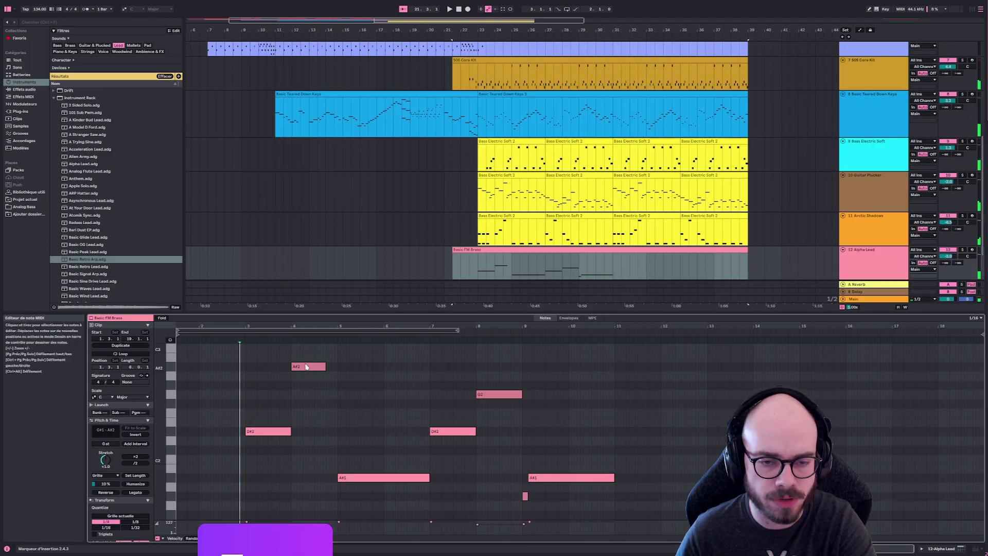
pyautogui.moveTo(325, 366); pyautogui.dragTo(340, 366)
pyautogui.click(496, 287)
pyautogui.press('space')
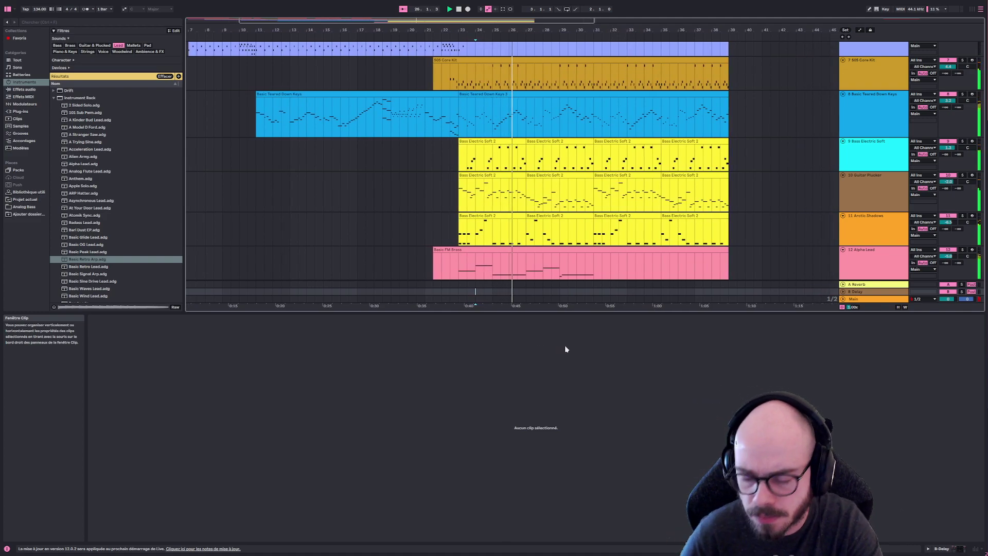
pyautogui.click(540, 249)
pyautogui.press('space')
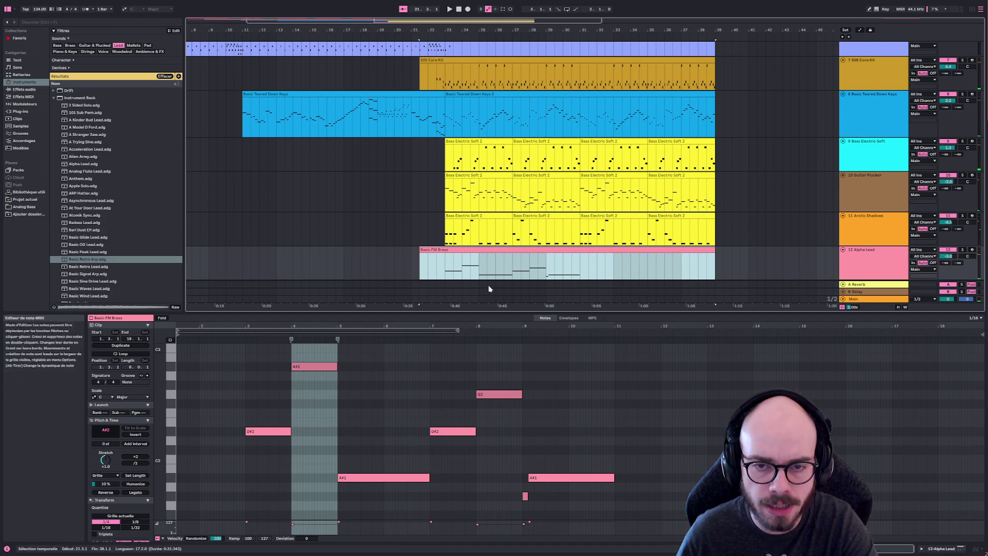
# Shorten the A#1 note at bar 5 of the clip to one and a half bars and replay the section
pyautogui.scroll(-5, 515, 427)
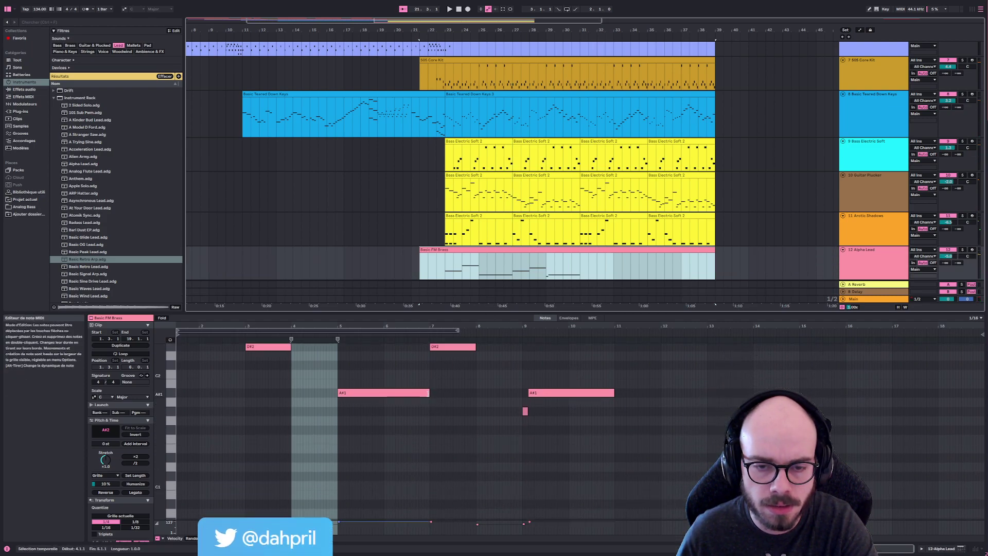
pyautogui.moveTo(429, 394); pyautogui.dragTo(420, 394)
pyautogui.click(487, 284)
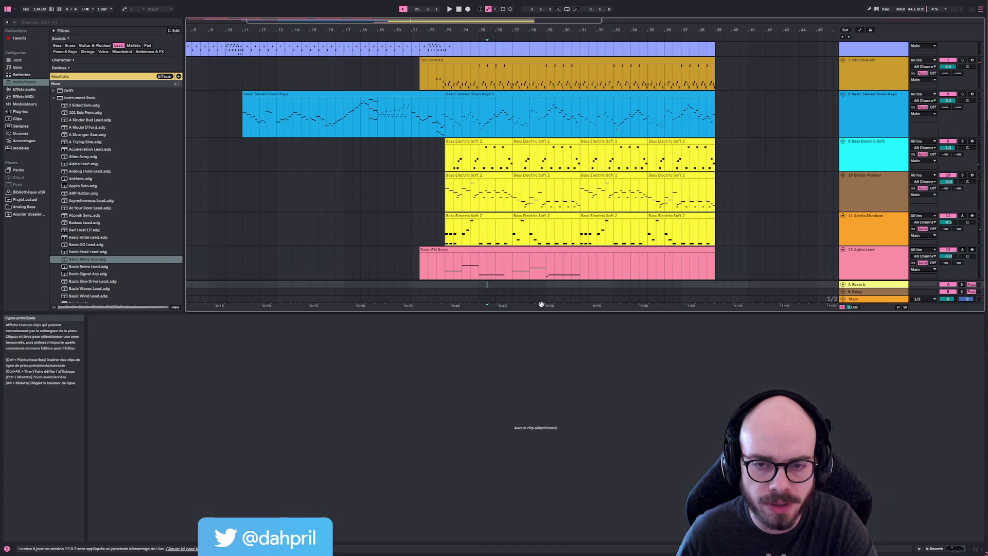
pyautogui.press('space')
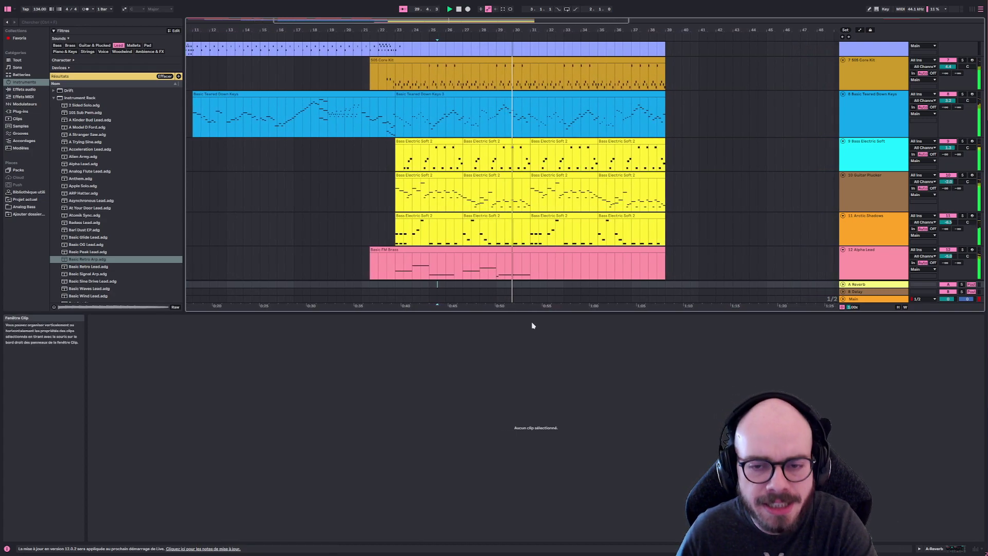
# Shorten the A#1 note near bar 9 to end at 10.1.1 and the A#1 note at bar 5 to one bar
pyautogui.click(540, 249)
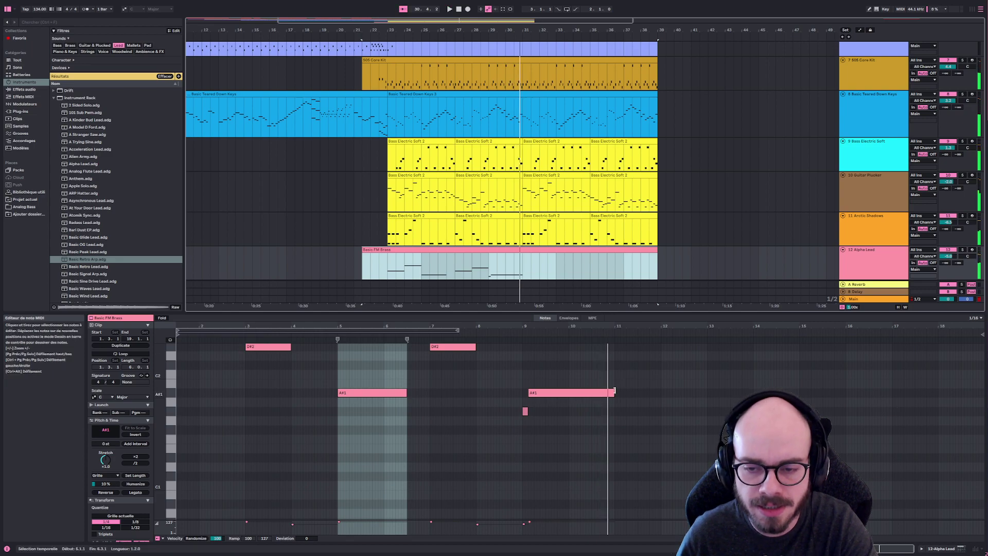
pyautogui.moveTo(614, 393); pyautogui.dragTo(609, 393)
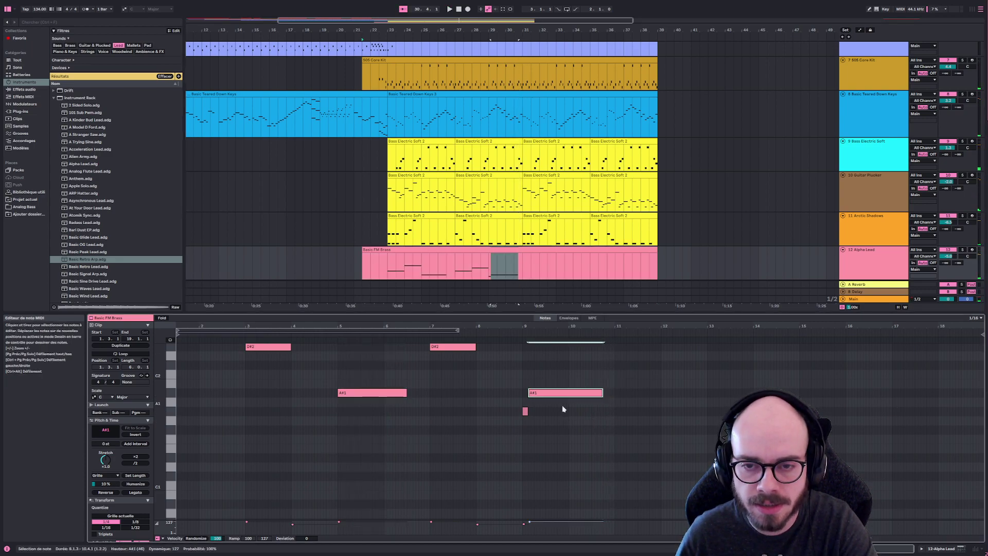
pyautogui.click(595, 424)
pyautogui.scroll(-3, 539, 470)
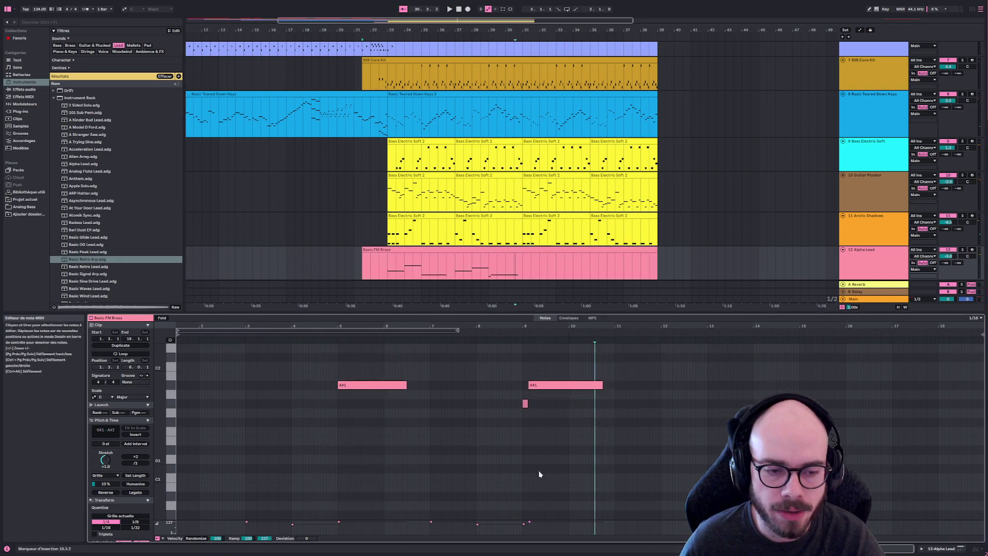
pyautogui.scroll(3, 544, 470)
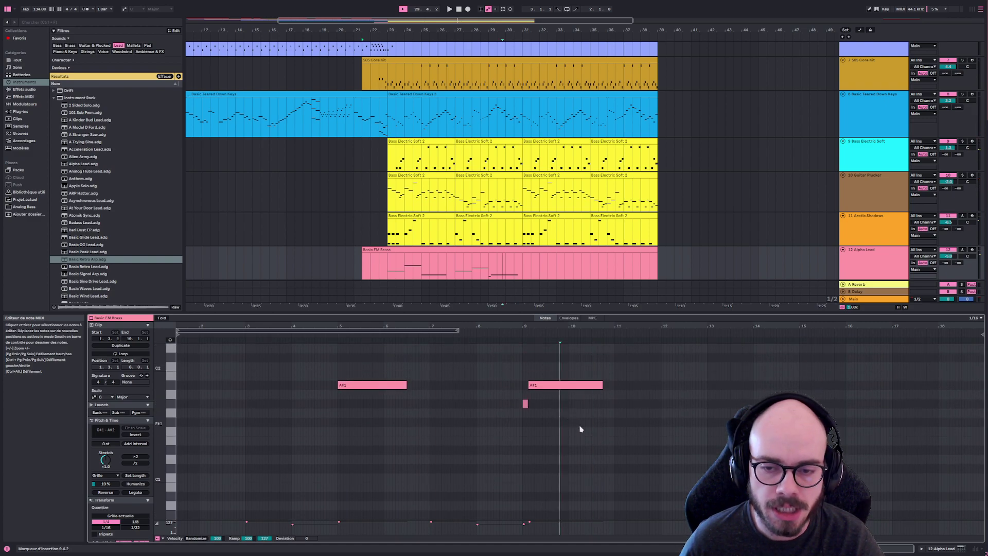
pyautogui.moveTo(602, 387); pyautogui.dragTo(572, 390)
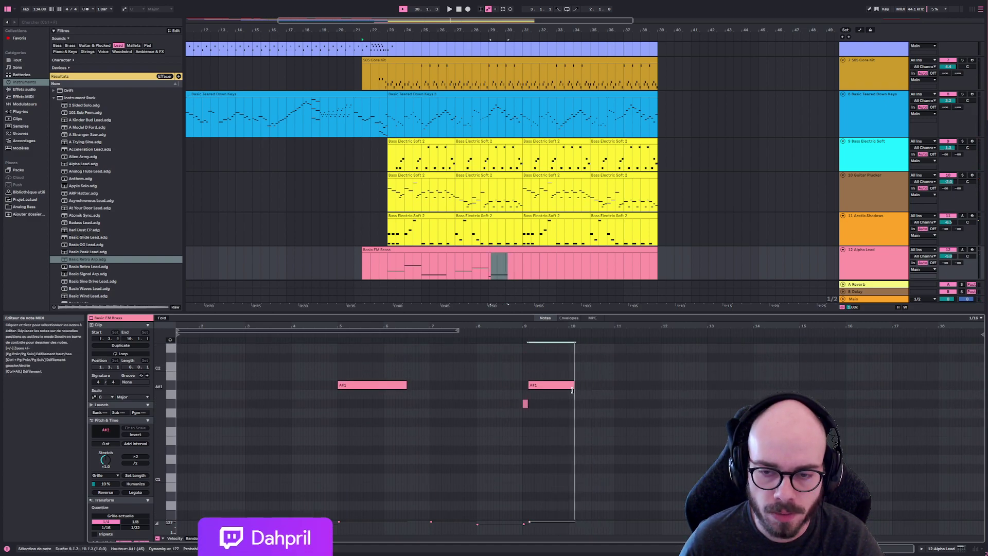
pyautogui.scroll(3, 508, 446)
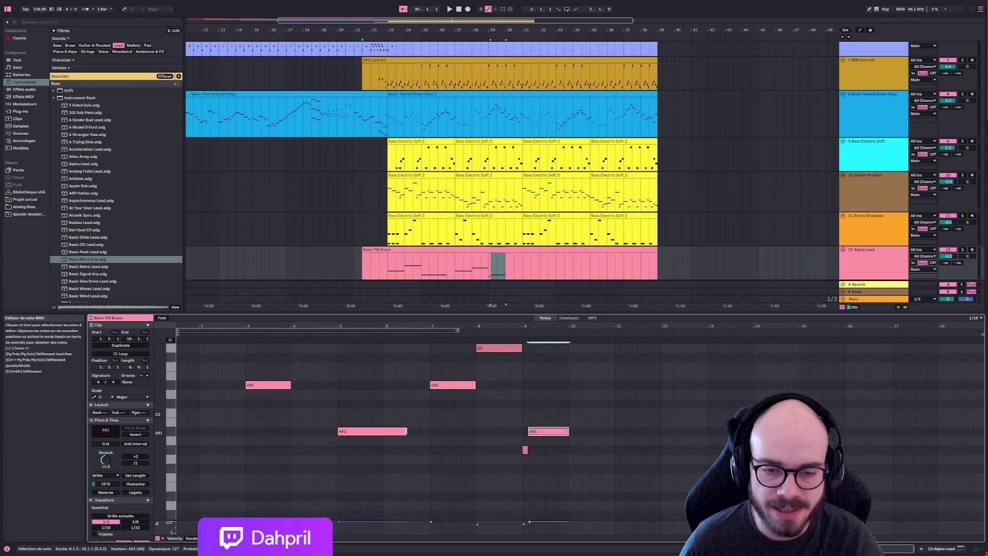
pyautogui.moveTo(406, 431); pyautogui.dragTo(387, 432)
# Add a one-bar A#-2 note in track 12's clip, running from 6.1.1 to 7.1.1
pyautogui.scroll(-8, 411, 458)
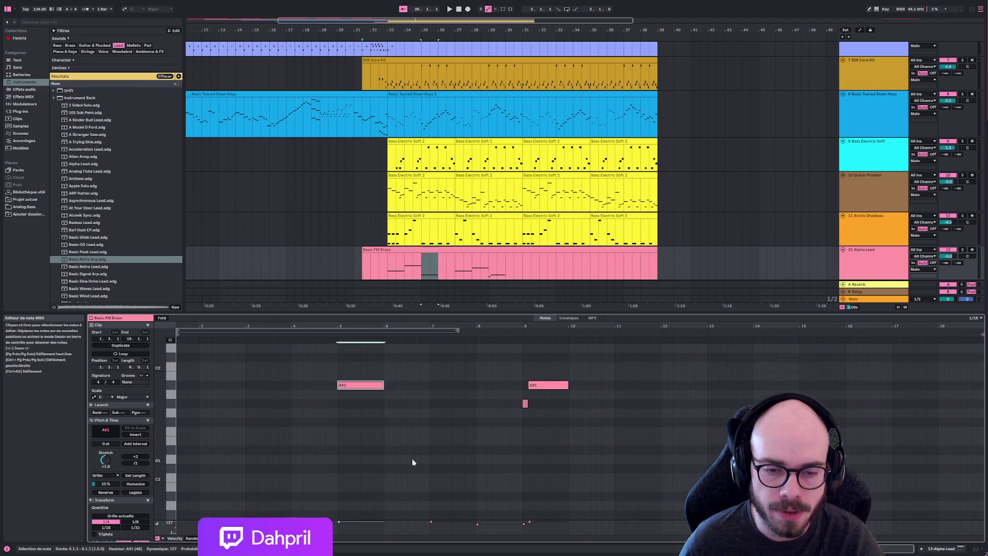
pyautogui.scroll(-2, 403, 455)
pyautogui.scroll(4, 403, 450)
pyautogui.scroll(-5, 411, 450)
pyautogui.scroll(-8, 415, 451)
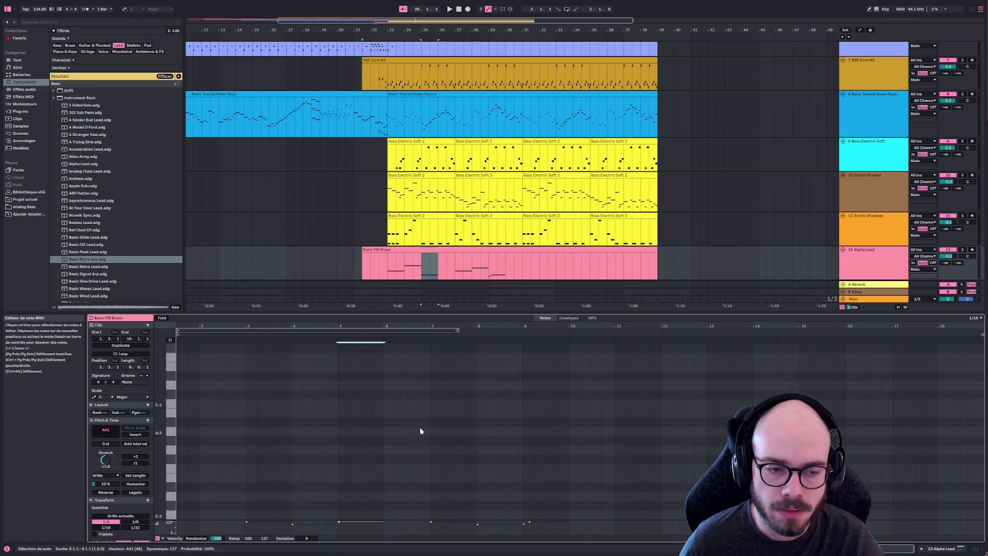
pyautogui.doubleClick(387, 425)
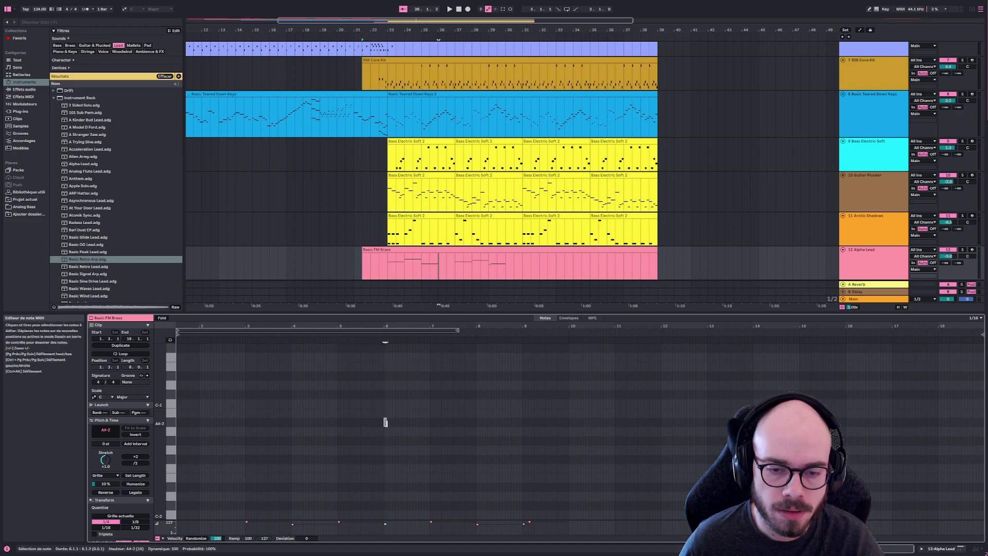
pyautogui.moveTo(386, 423); pyautogui.dragTo(423, 423)
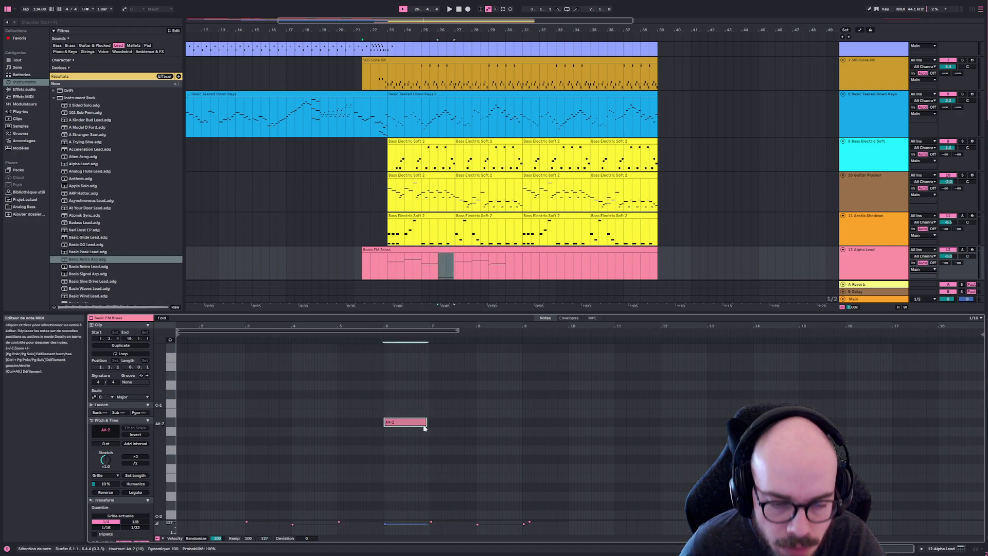
pyautogui.scroll(10, 478, 437)
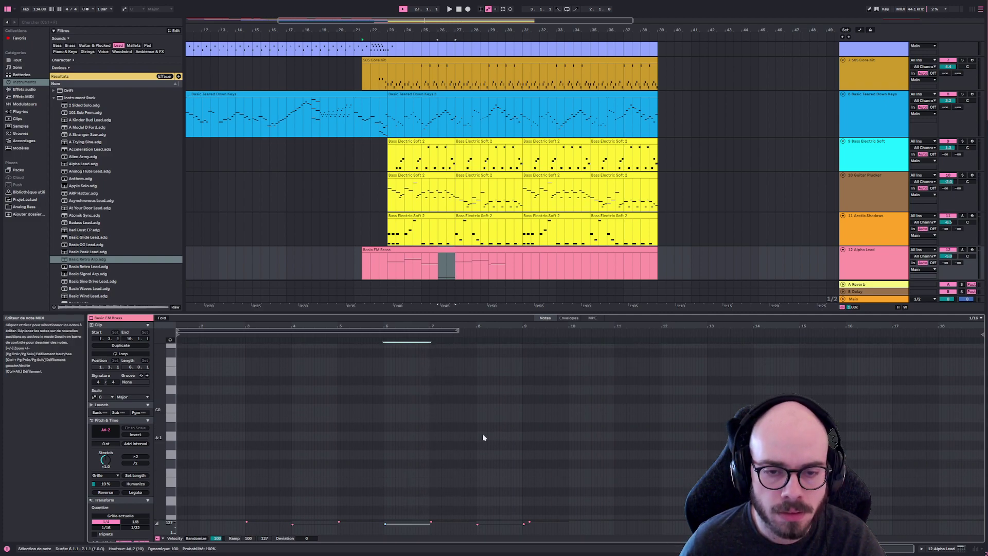
pyautogui.scroll(-10, 497, 441)
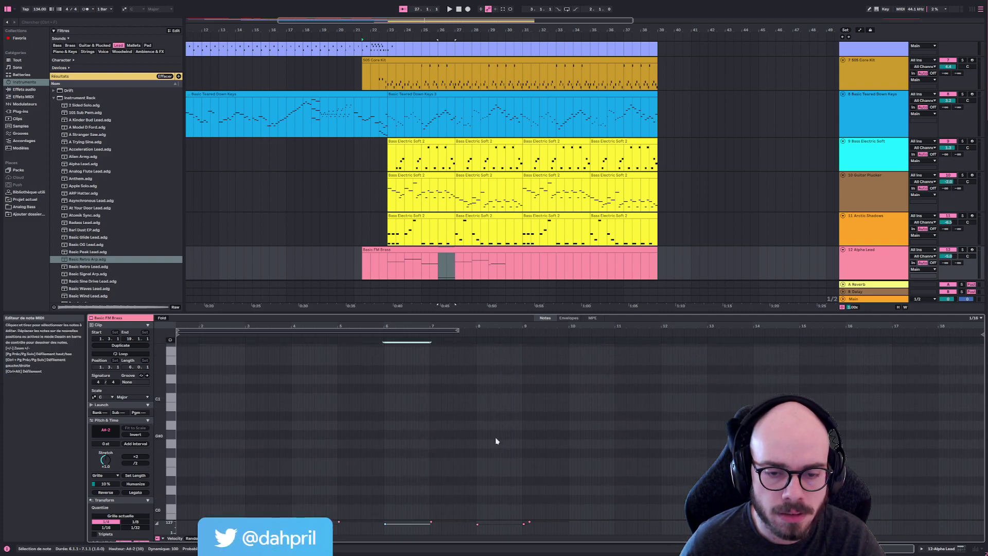
pyautogui.scroll(10, 514, 445)
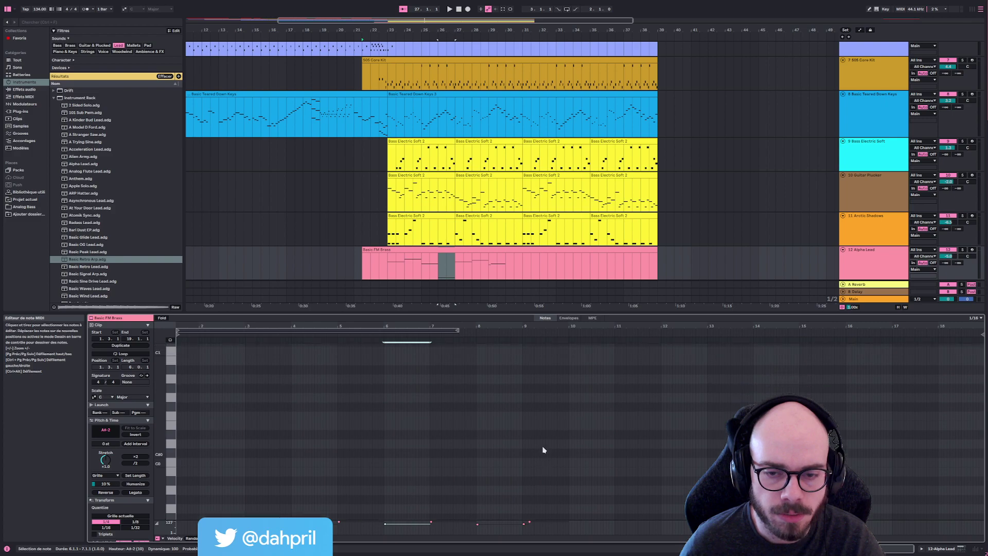
# Add a one-bar A#-2 note from 8.1.1 to 9.1.1 in track 12's clip
pyautogui.click(478, 425)
pyautogui.scroll(-10, 493, 452)
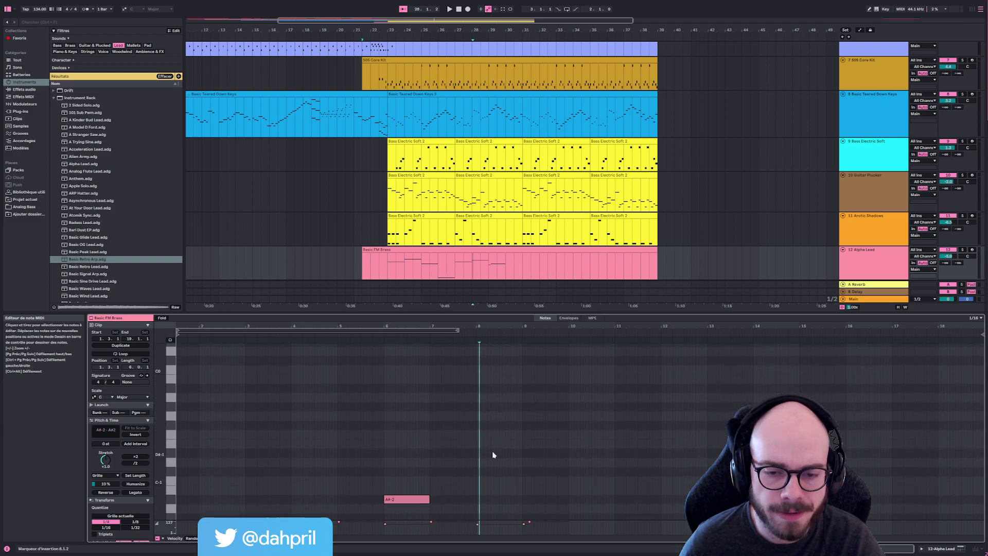
pyautogui.moveTo(478, 499); pyautogui.dragTo(513, 496)
pyautogui.click(545, 483)
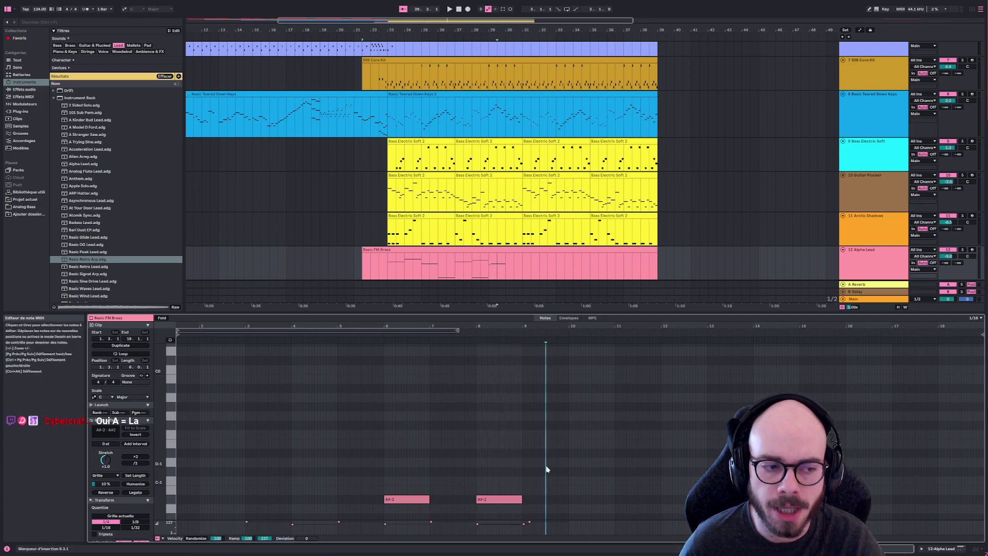
pyautogui.scroll(10, 543, 469)
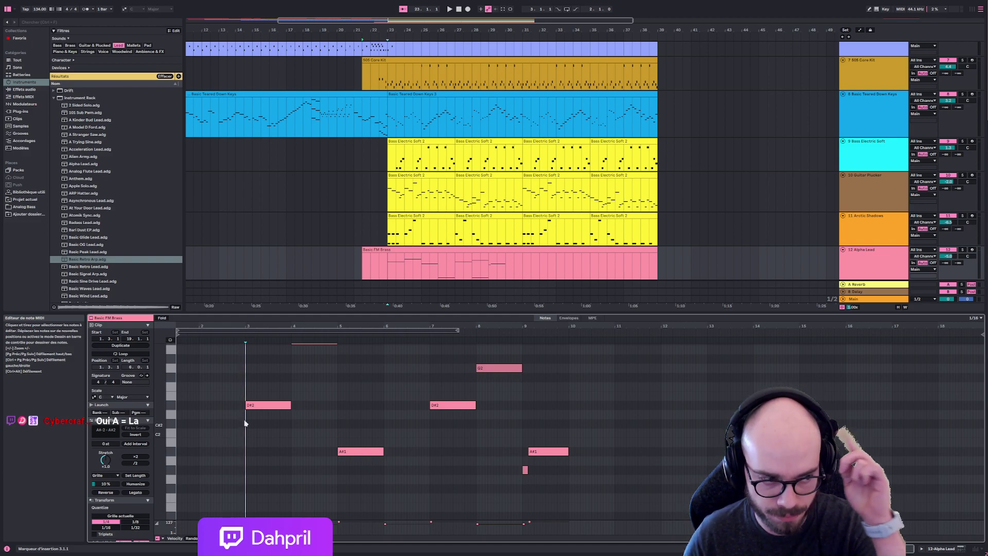
# Review the clip's upper notes and play the section from 2.4.2 in the clip, just before its first note
pyautogui.scroll(5, 301, 418)
pyautogui.scroll(-2, 303, 419)
pyautogui.scroll(-1, 303, 416)
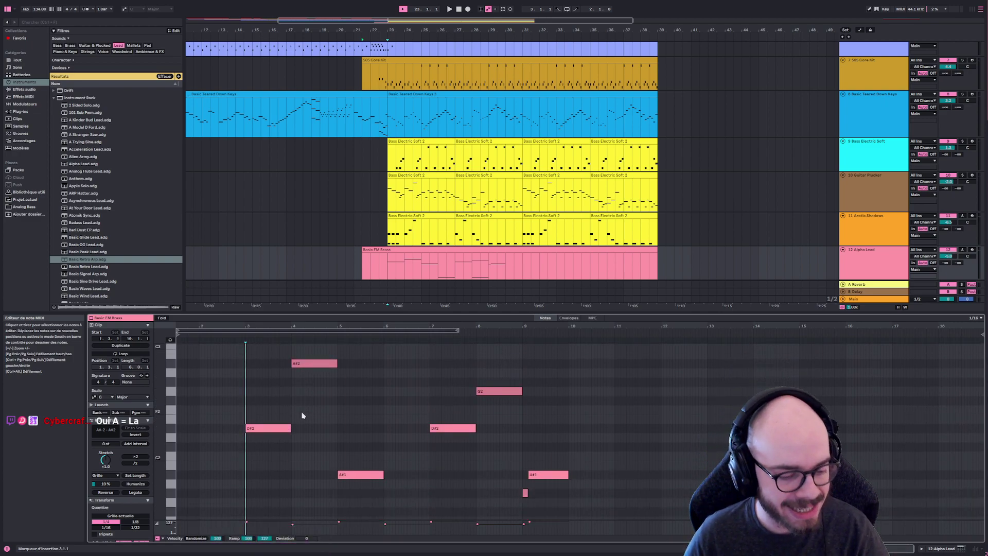
pyautogui.scroll(2, 286, 409)
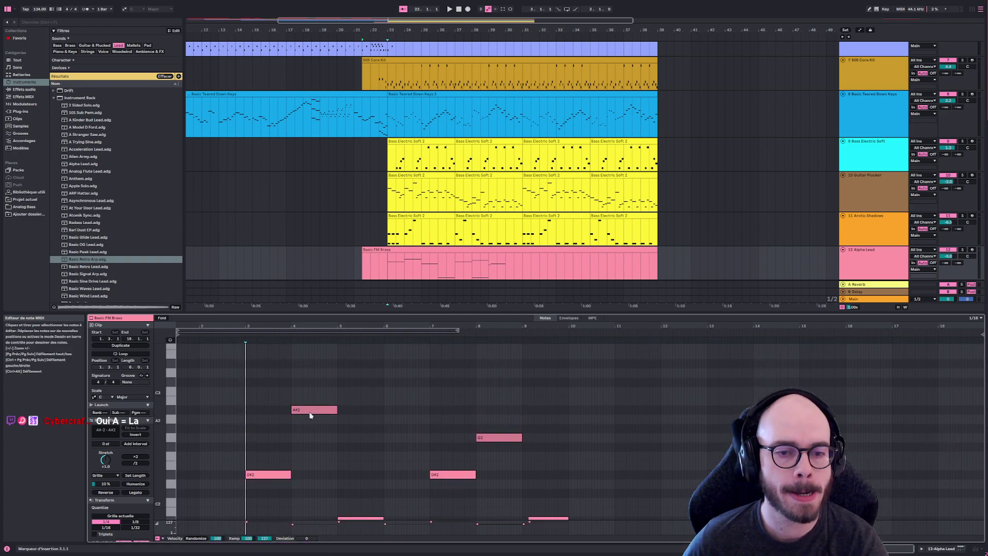
pyautogui.scroll(-3, 309, 404)
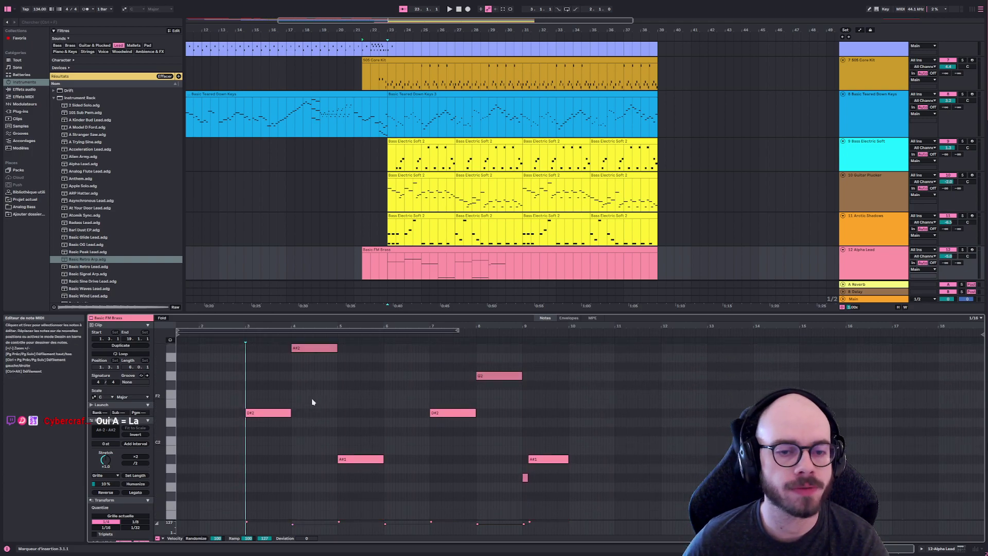
pyautogui.scroll(1, 311, 397)
pyautogui.click(238, 395)
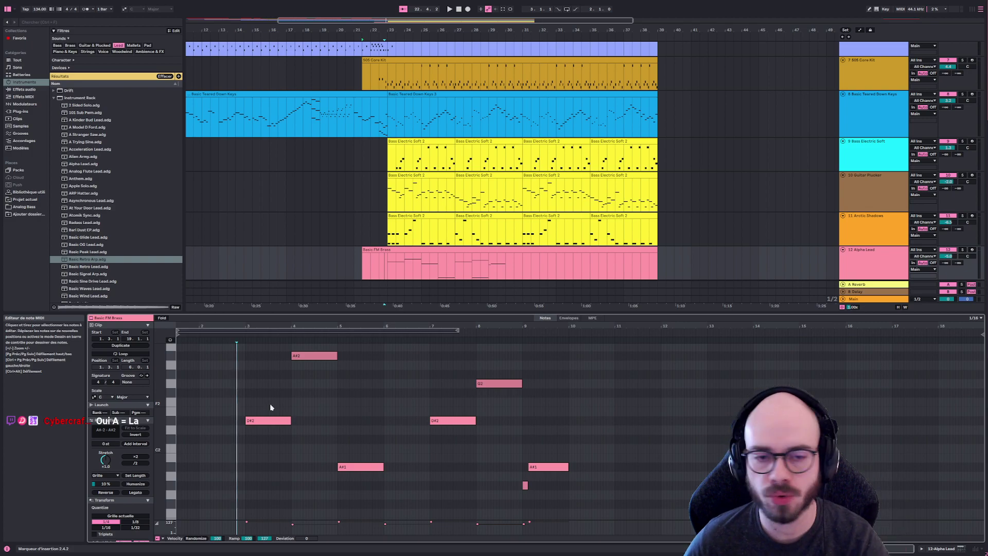
pyautogui.press('space')
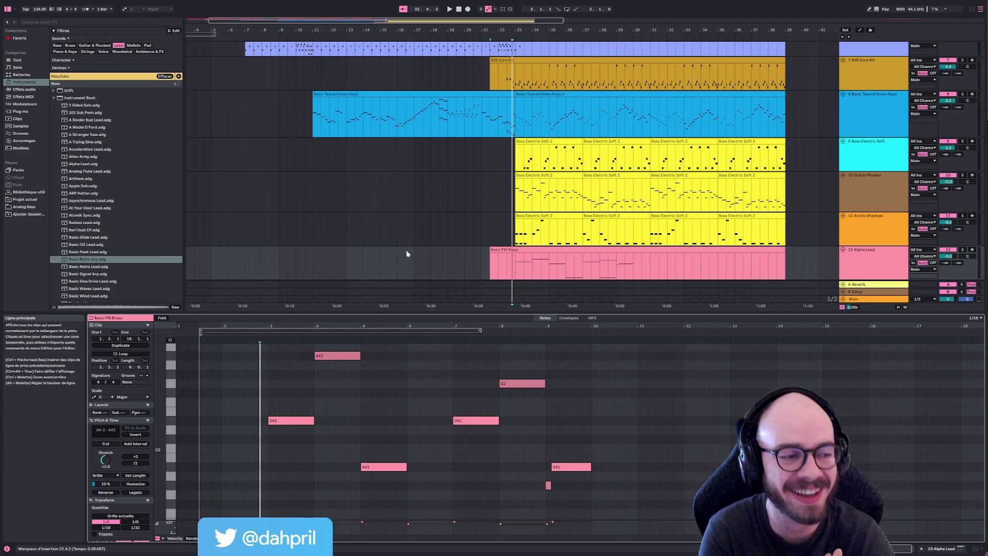
pyautogui.press('space')
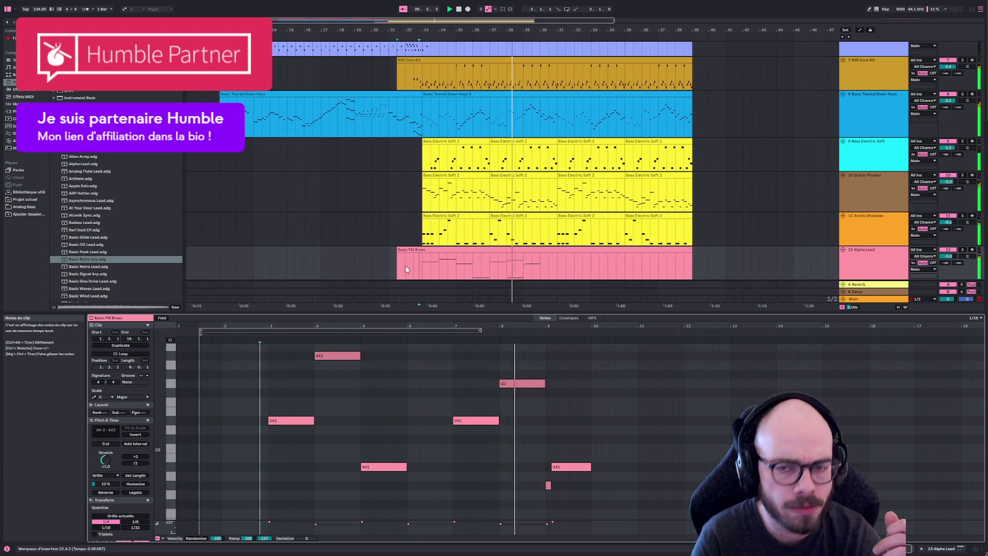
pyautogui.press('space')
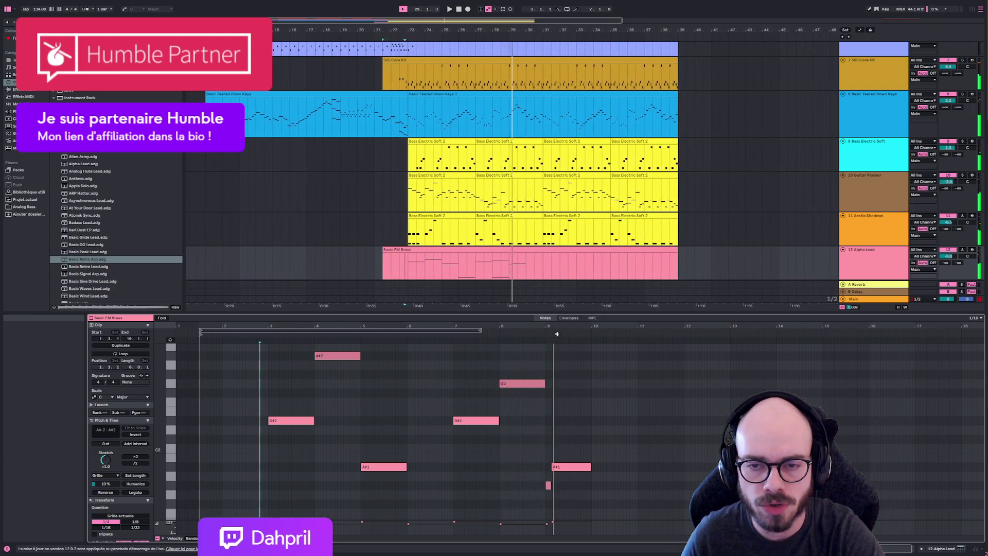
# Examine the clip's notes around bars 7 to 10, from the upper melody down to the low A#-2 notes
pyautogui.scroll(-3, 573, 397)
pyautogui.scroll(4, 567, 396)
pyautogui.click(519, 383)
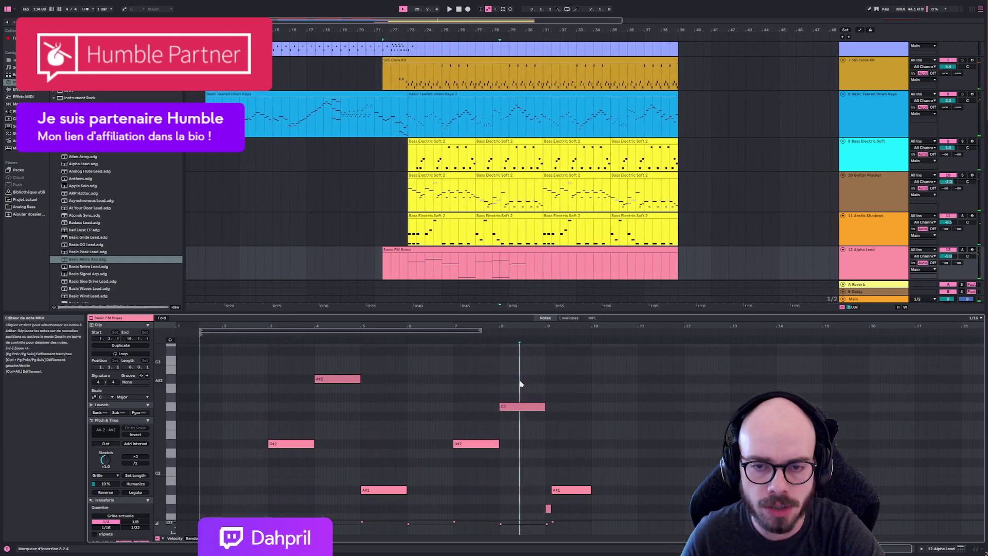
pyautogui.scroll(4, 520, 399)
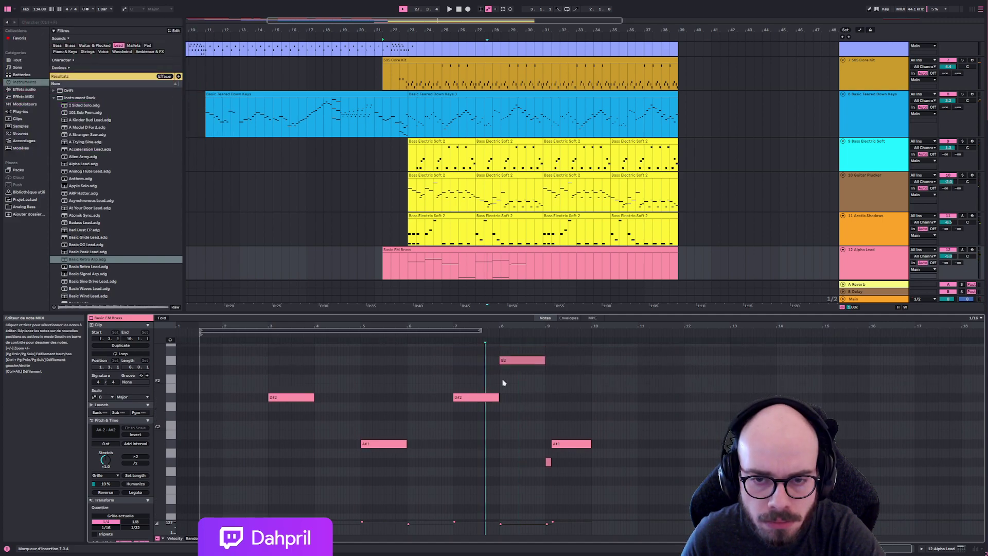
pyautogui.scroll(1, 558, 401)
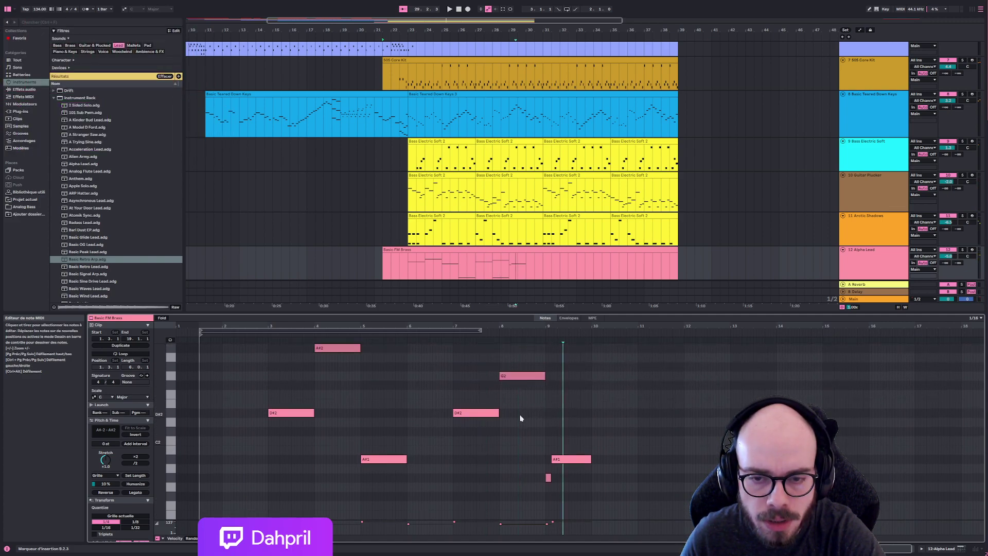
pyautogui.click(539, 365)
pyautogui.scroll(3, 538, 366)
pyautogui.click(485, 393)
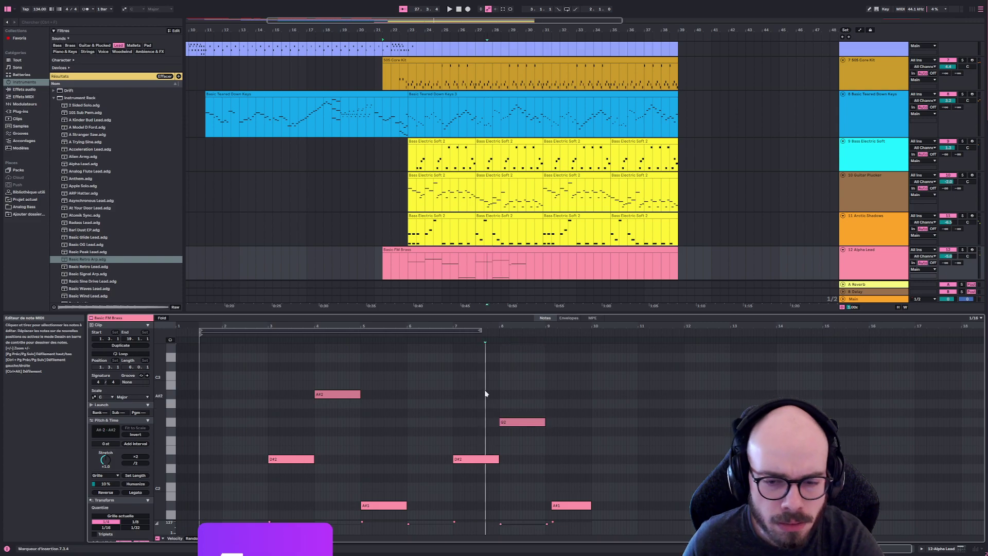
pyautogui.scroll(-3, 539, 412)
pyautogui.click(528, 426)
pyautogui.press('space')
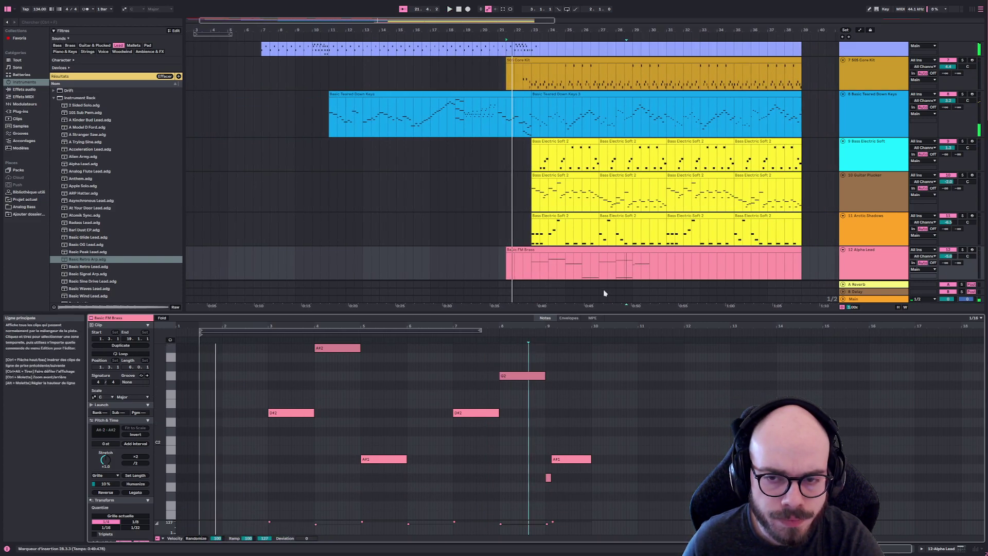
pyautogui.scroll(-18, 565, 432)
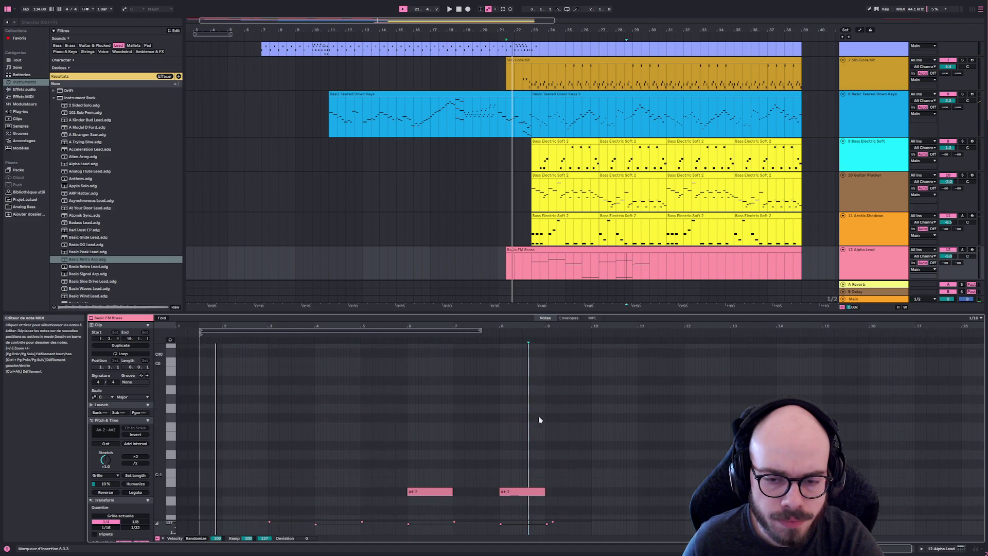
pyautogui.scroll(2, 535, 427)
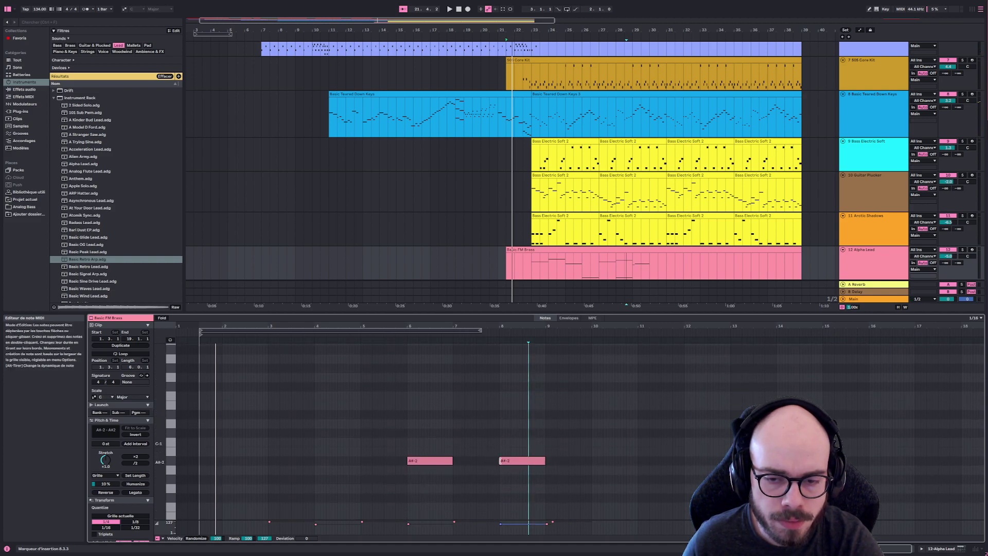
pyautogui.scroll(20, 558, 451)
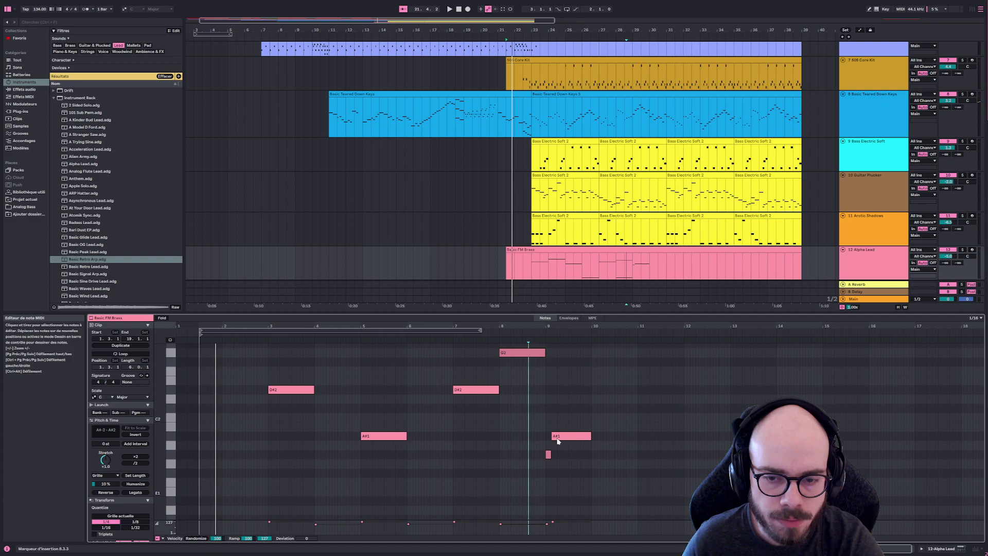
pyautogui.scroll(1, 557, 441)
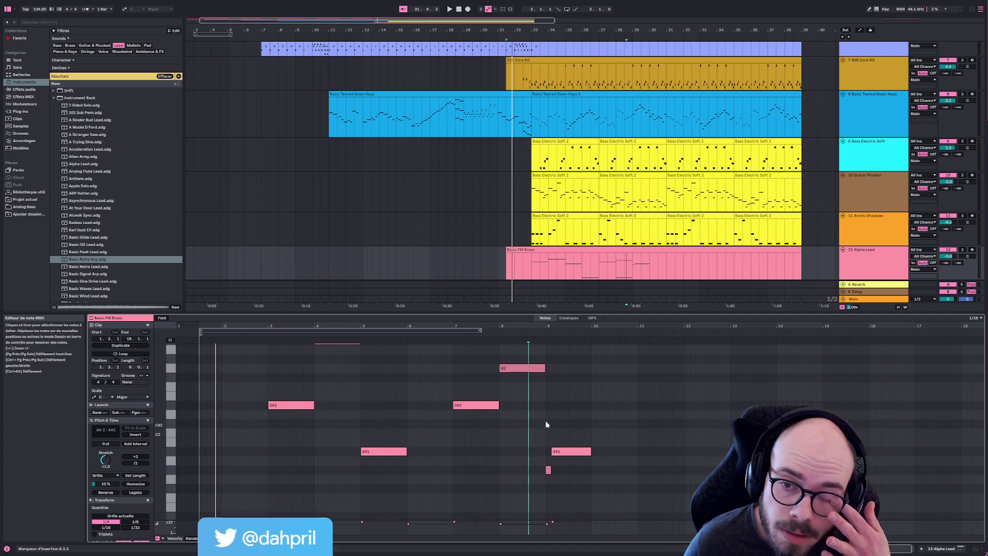
# Shift the G#1 and A#1 notes at bar 9 and the A#-2 note at bar 8 one bar later, and replay from 28.1.1
pyautogui.scroll(-3, 547, 423)
pyautogui.moveTo(545, 394); pyautogui.dragTo(627, 410)
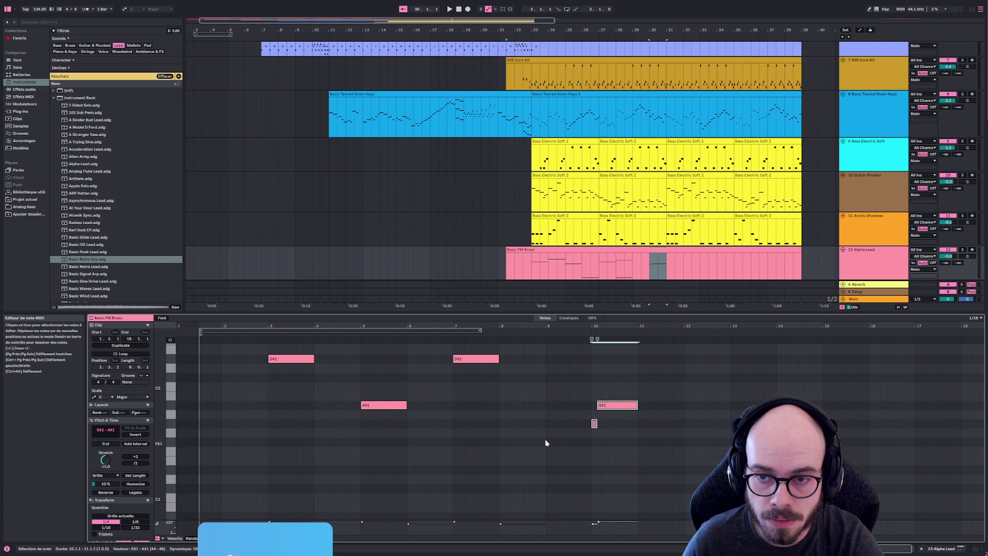
pyautogui.scroll(-8, 546, 441)
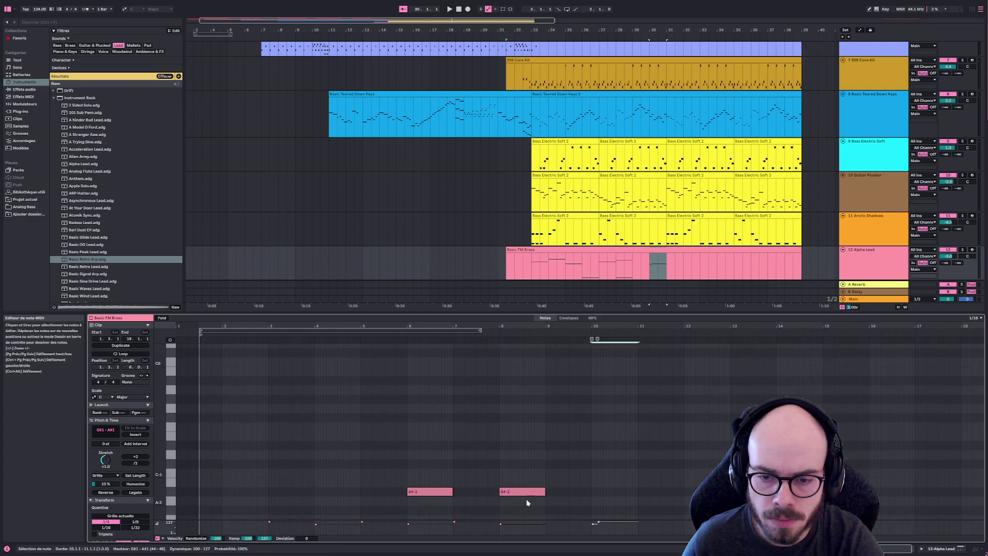
pyautogui.moveTo(530, 492); pyautogui.dragTo(575, 489)
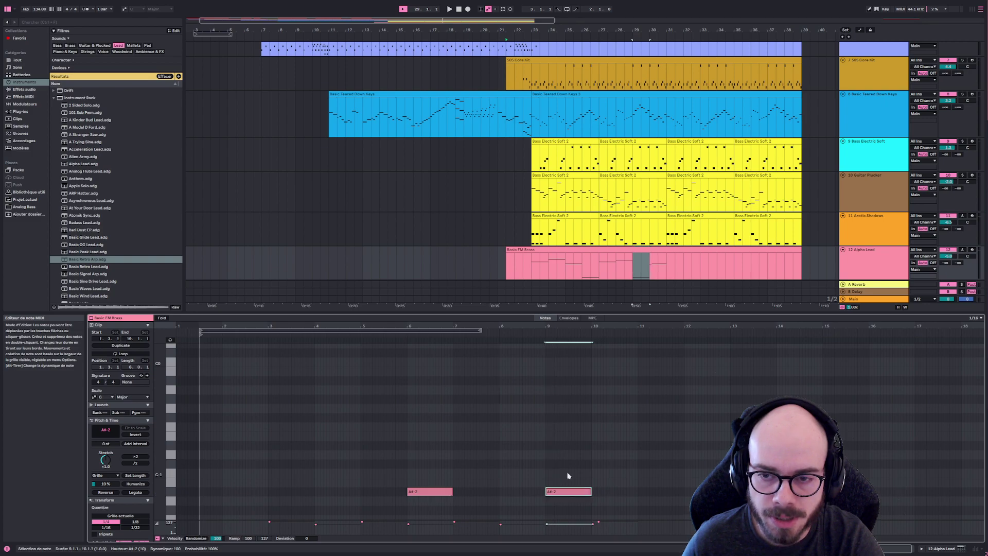
pyautogui.scroll(8, 563, 448)
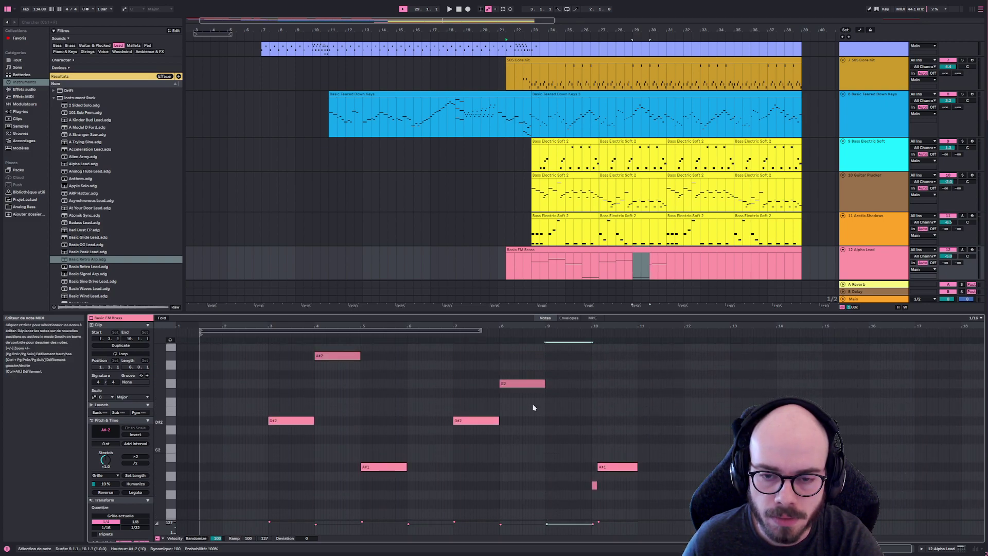
pyautogui.click(619, 289)
pyautogui.press('space')
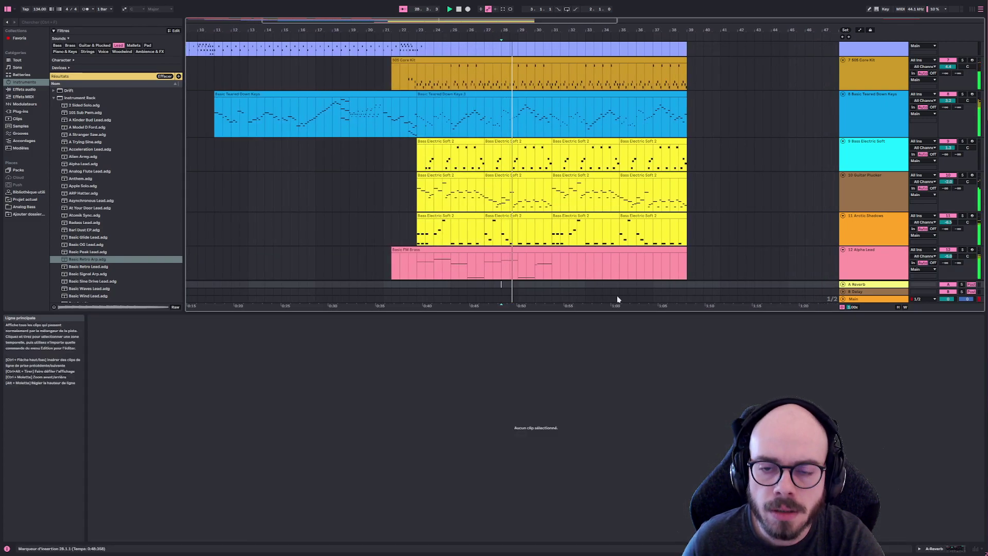
# Try splitting the A#-2 note at bar 9 into two half-bar notes and raising the first to G#1, and delete the raised note
pyautogui.click(521, 265)
pyautogui.scroll(-8, 562, 425)
pyautogui.scroll(-5, 563, 426)
pyautogui.moveTo(568, 446); pyautogui.dragTo(547, 447)
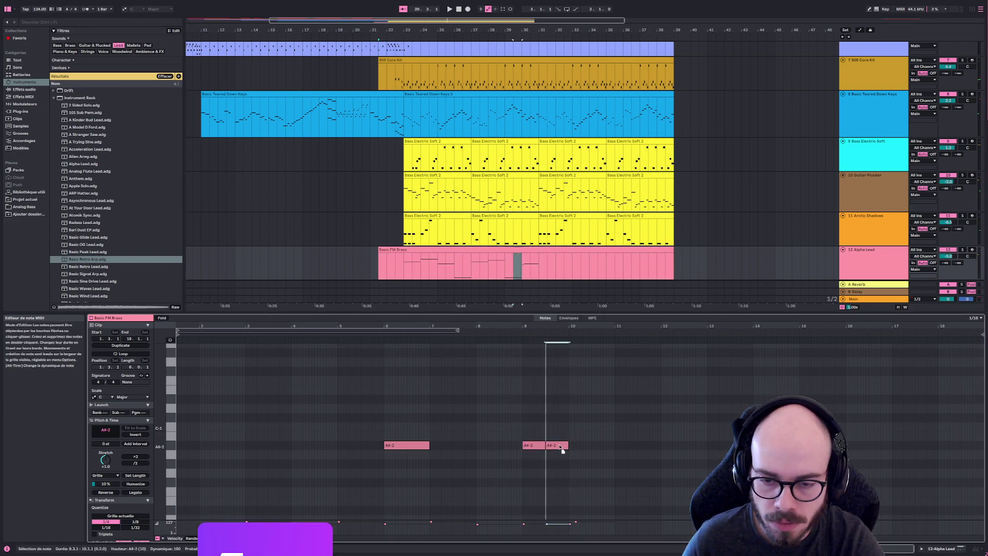
pyautogui.moveTo(541, 446)
pyautogui.mouseDown()
pyautogui.moveTo(545, 331)
pyautogui.moveTo(544, 425)
pyautogui.moveTo(533, 469)
pyautogui.moveTo(542, 443)
pyautogui.moveTo(540, 462)
pyautogui.mouseUp()
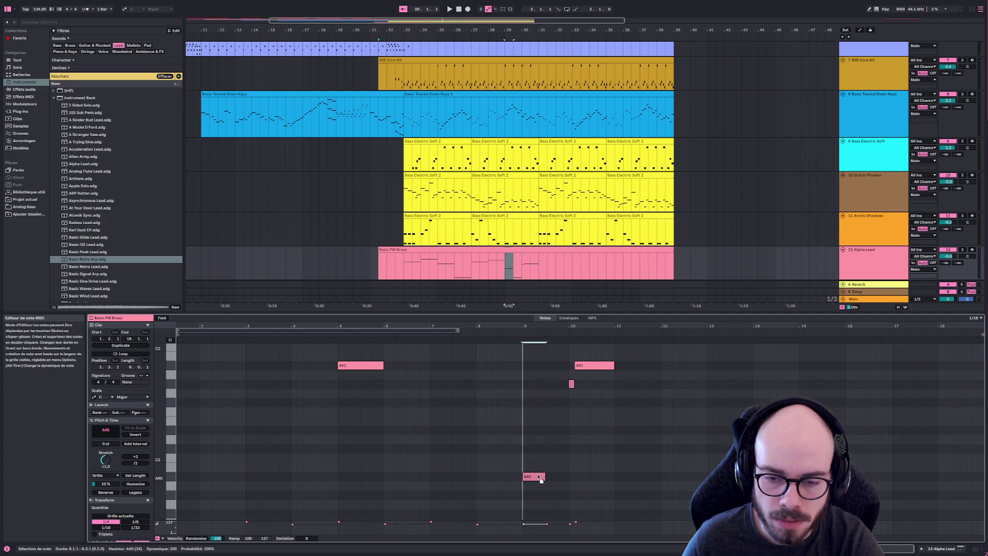
pyautogui.moveTo(541, 481); pyautogui.dragTo(541, 371)
pyautogui.scroll(-4, 569, 473)
pyautogui.scroll(8, 571, 464)
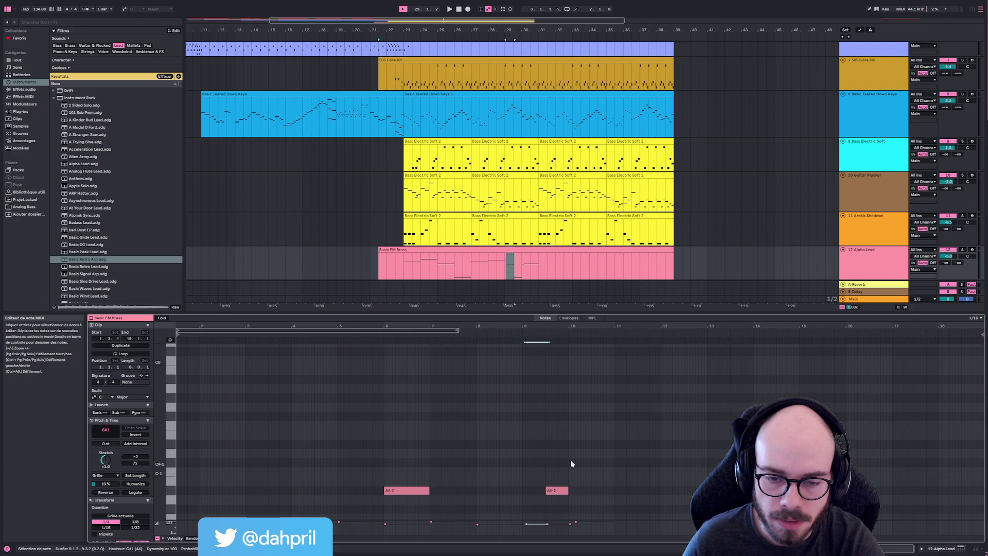
pyautogui.scroll(1, 574, 463)
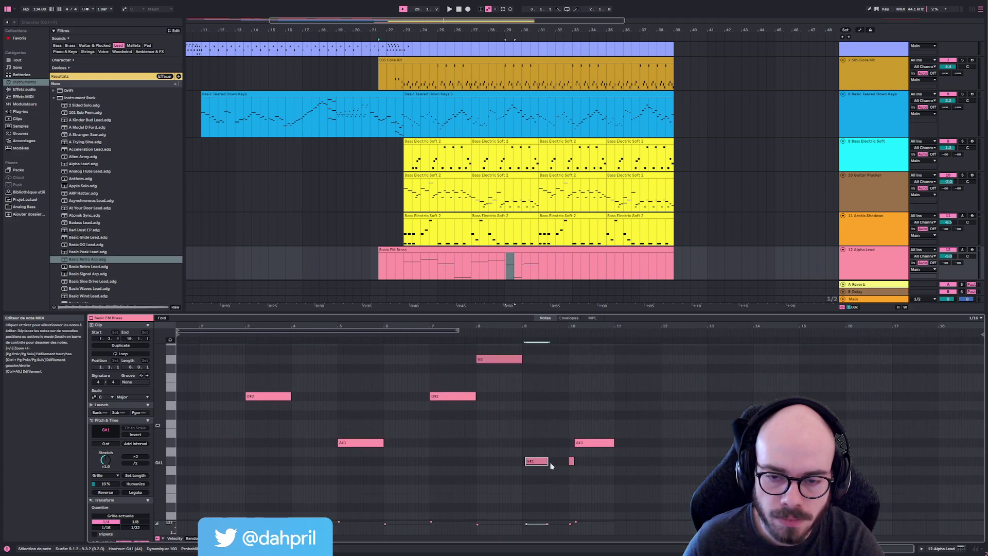
pyautogui.moveTo(541, 464); pyautogui.dragTo(539, 450)
pyautogui.press('Delete')
# Move the G#1 and A#1 pair at bar 10 back to 9.1.1, and place a one-bar A#-2 note from 10.1.1 to 11.1.1
pyautogui.moveTo(566, 433); pyautogui.dragTo(551, 450)
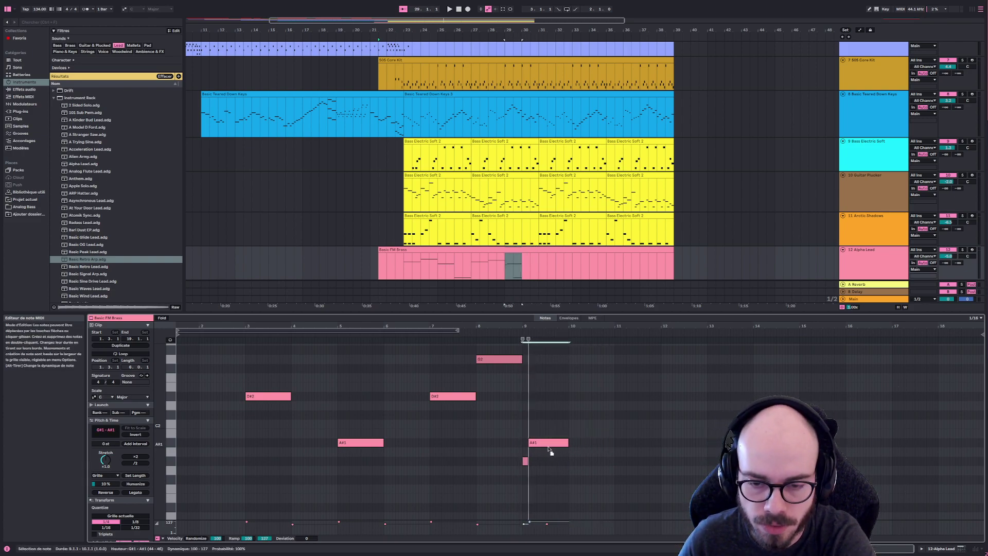
pyautogui.scroll(-5, 596, 472)
pyautogui.scroll(-5, 601, 469)
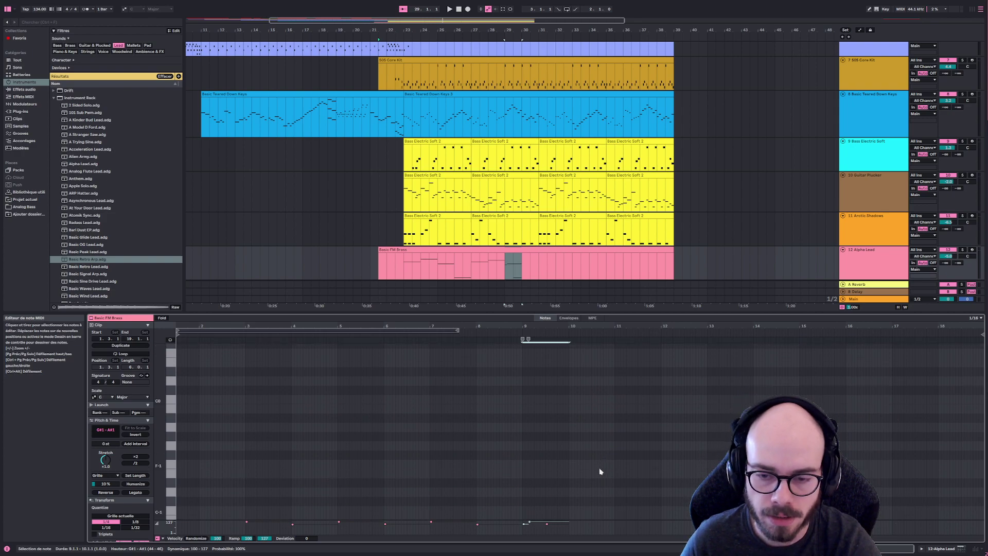
pyautogui.moveTo(564, 460); pyautogui.dragTo(615, 459)
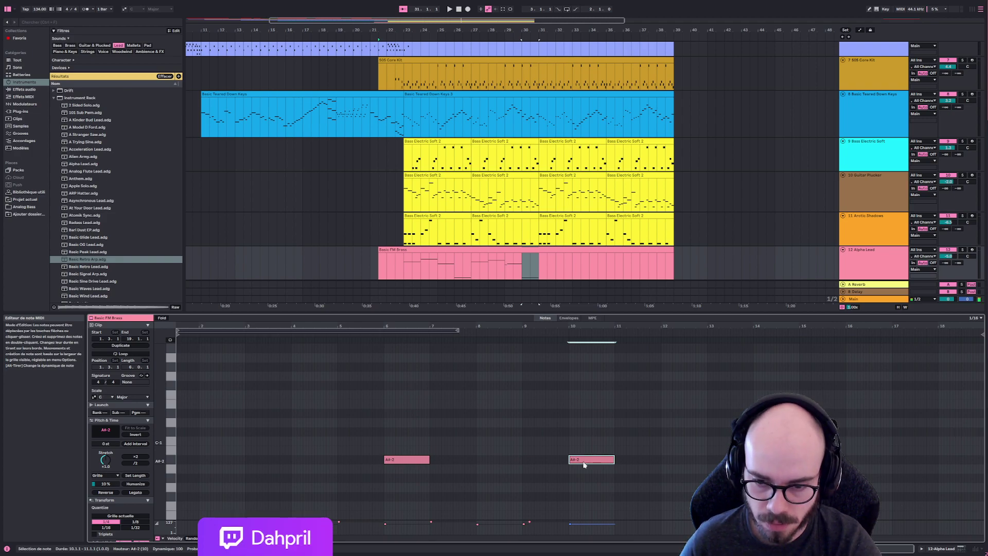
# Load the Basic Retro Lead preset onto a new track 13 and play the arrangement from 28.1.1
pyautogui.click(146, 266)
pyautogui.moveTo(712, 304); pyautogui.dragTo(867, 282)
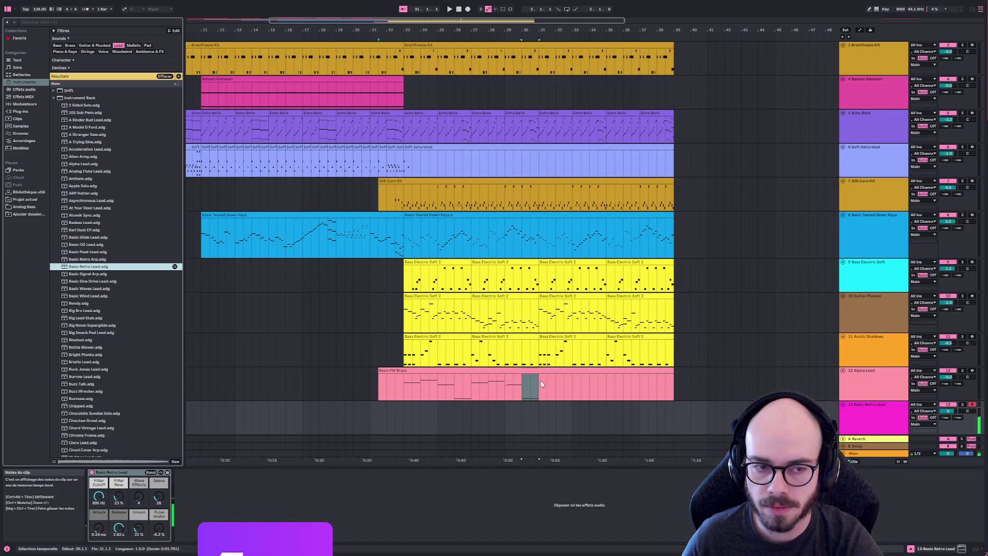
pyautogui.click(519, 408)
pyautogui.click(488, 408)
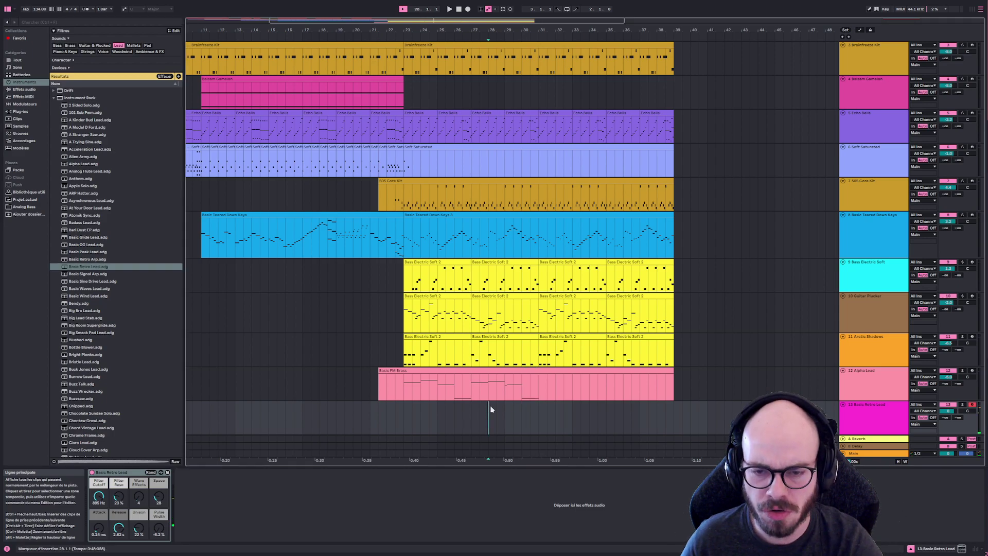
pyautogui.press('space')
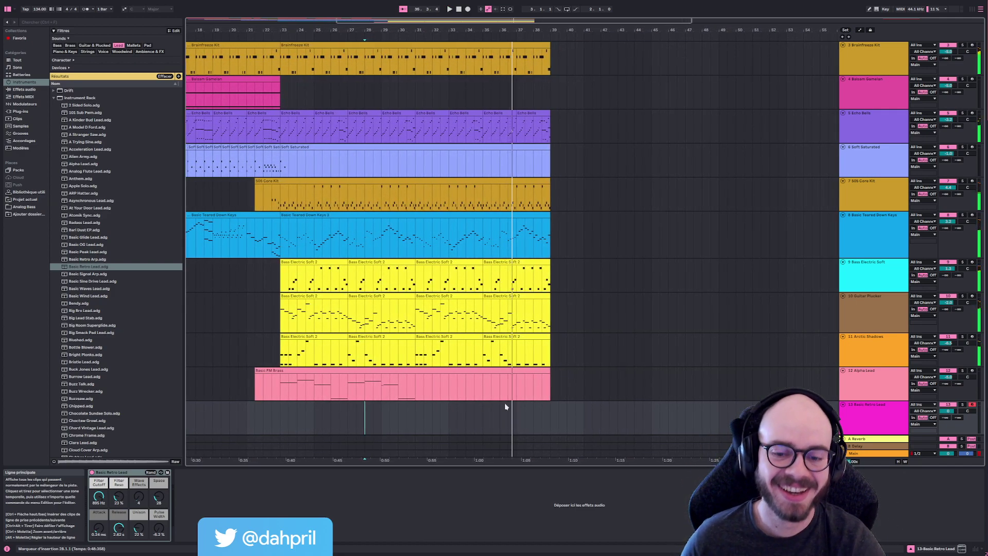
pyautogui.press('space')
pyautogui.hscroll(-5, 426, 434)
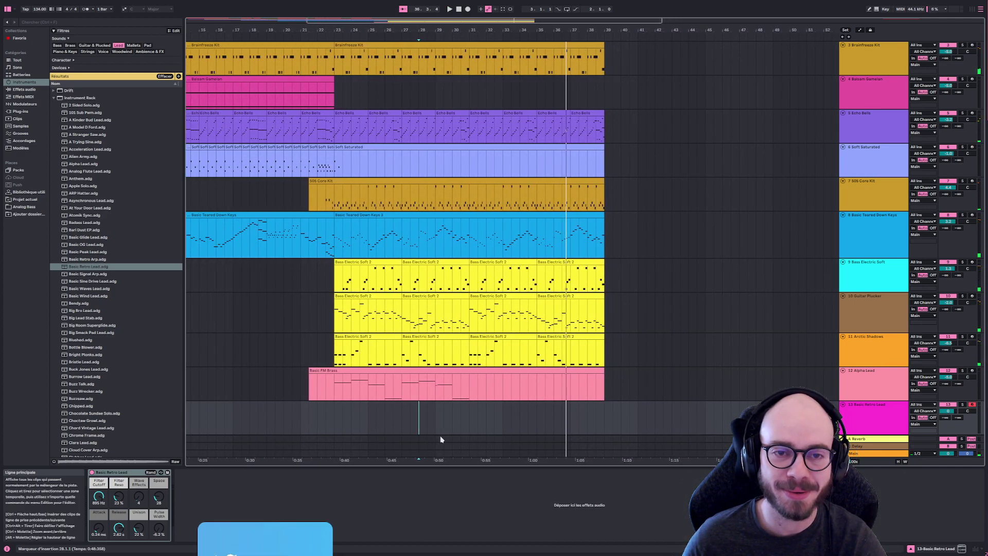
pyautogui.hscroll(-8, 494, 386)
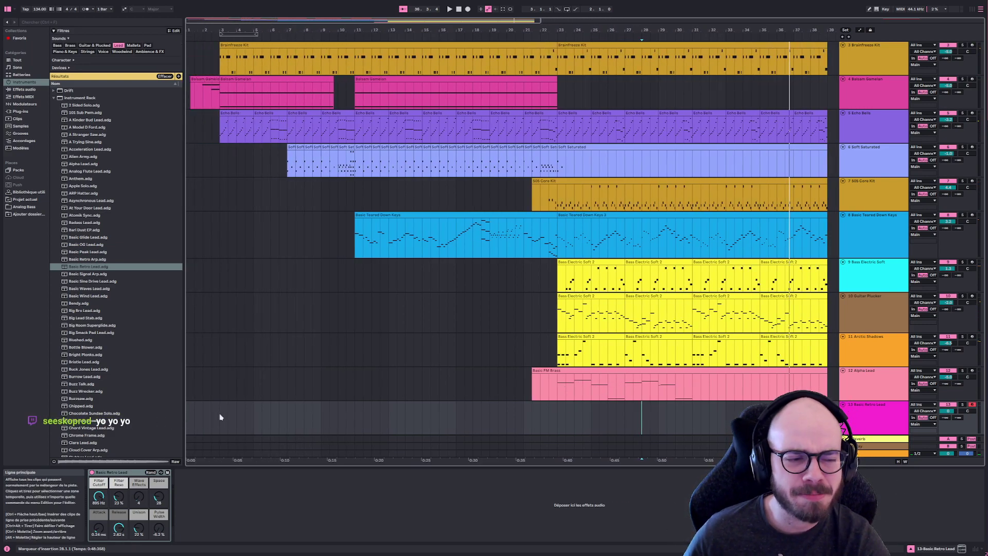
pyautogui.click(186, 418)
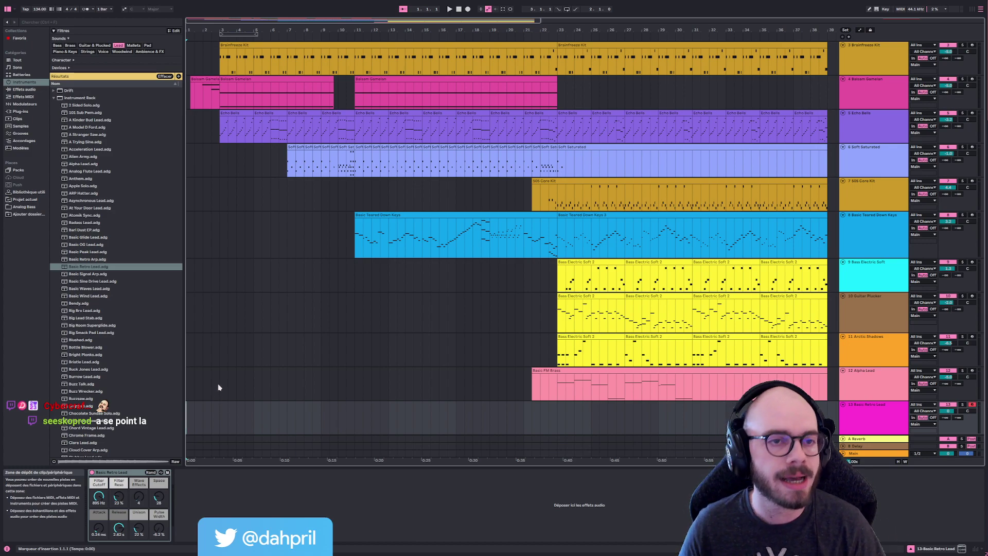
pyautogui.scroll(3, 250, 331)
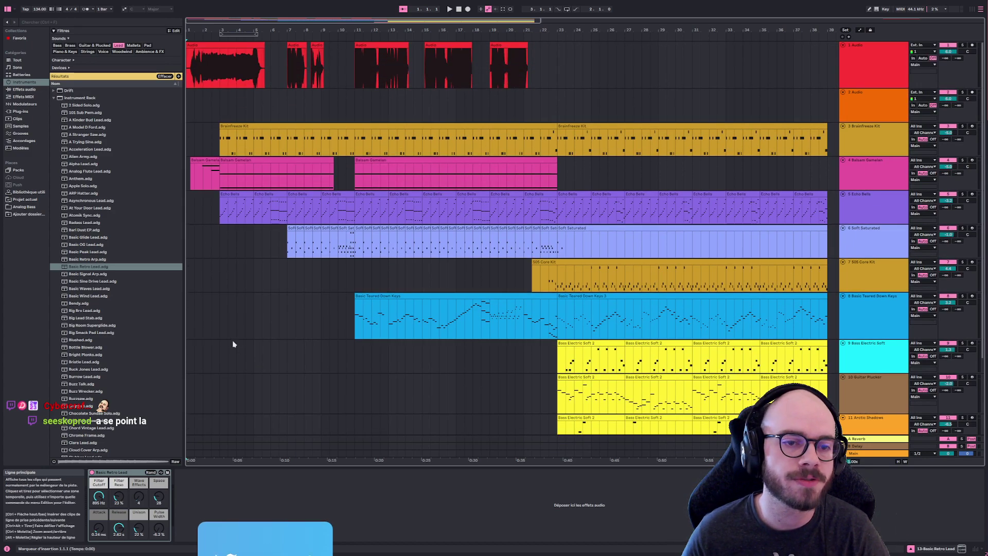
pyautogui.click(219, 319)
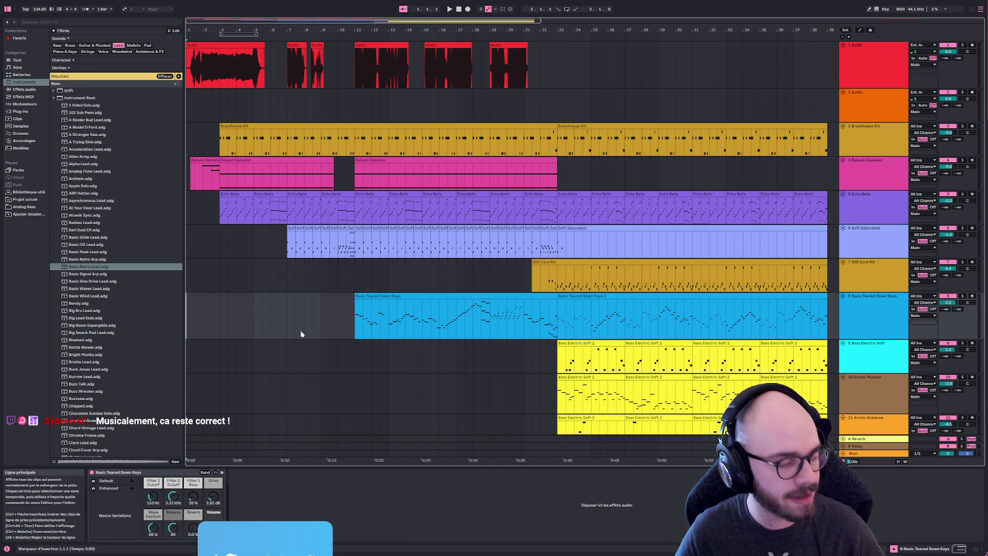
pyautogui.click(196, 241)
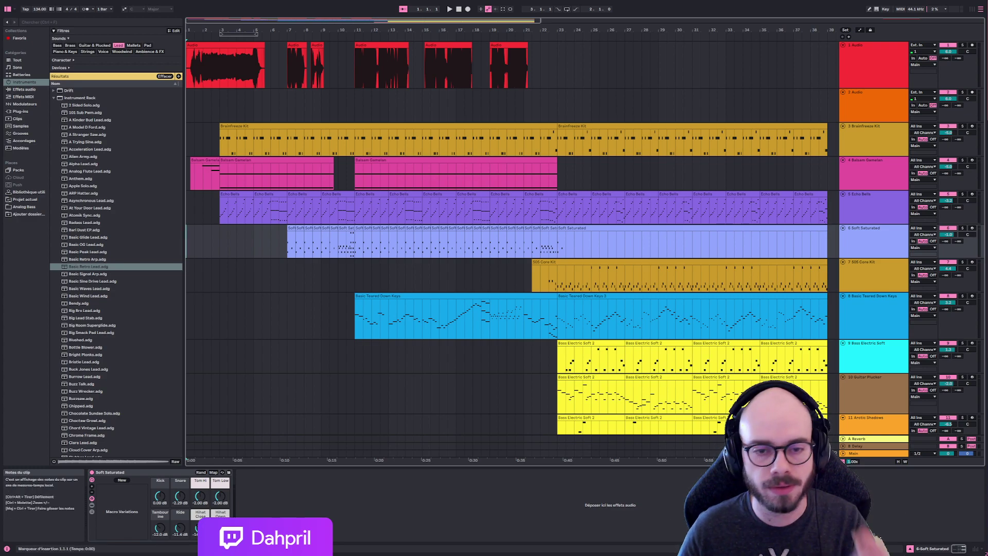
# Play the arrangement from 22.3.1 to hear the transition into the section starting at bar 23
pyautogui.click(563, 378)
pyautogui.scroll(-1, 563, 378)
pyautogui.click(552, 355)
pyautogui.press('space')
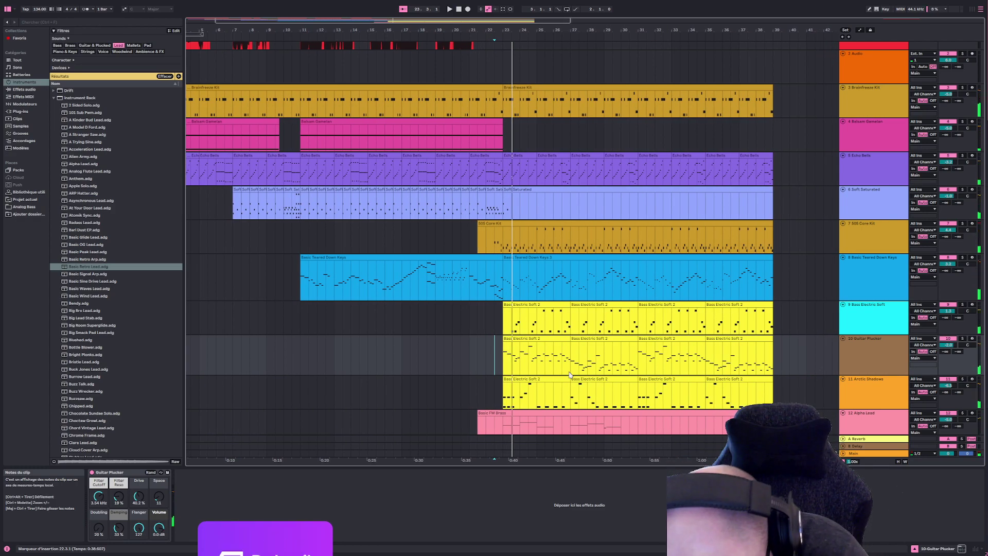
pyautogui.press('space')
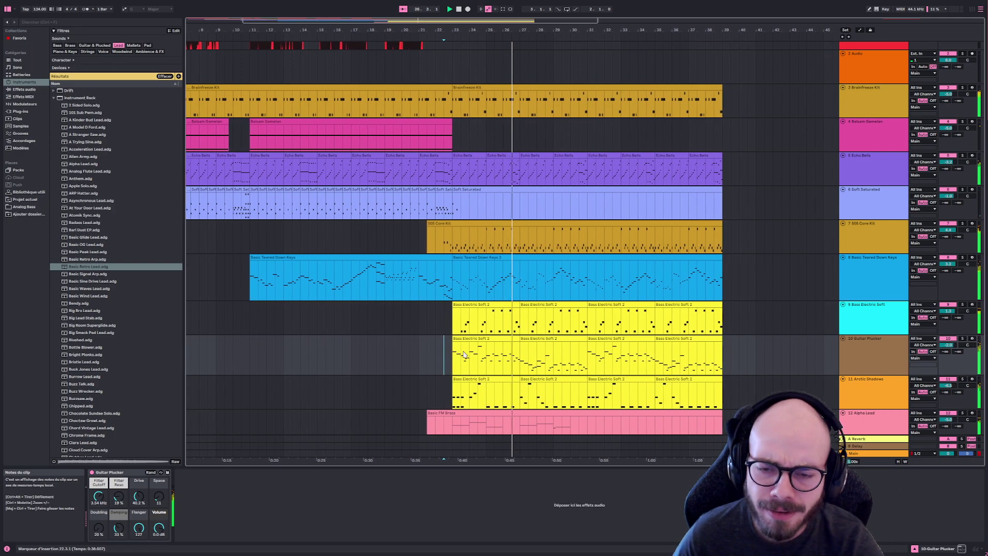
pyautogui.press('space')
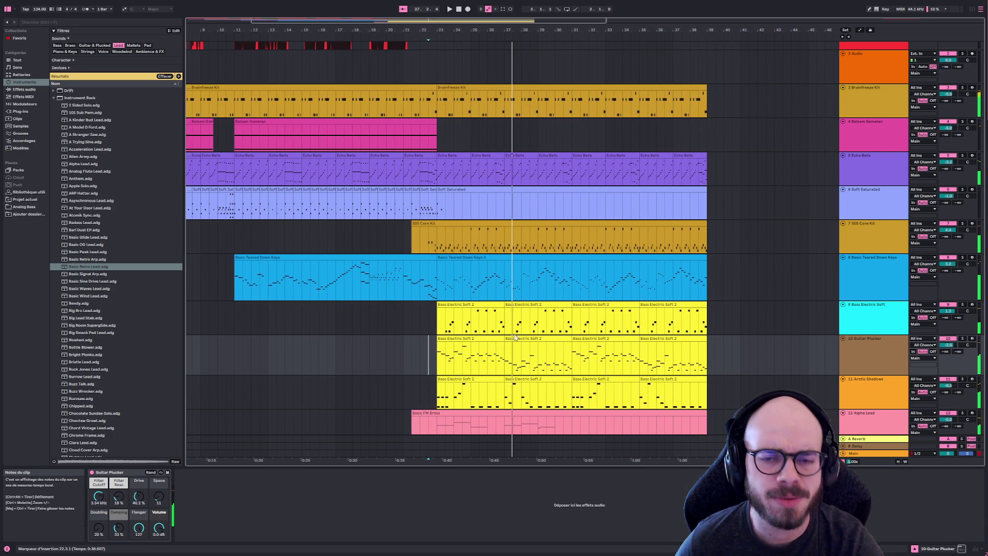
# Look over the tracks around 23.1.1, from the audio tracks down to the new Basic Retro Lead track
pyautogui.scroll(1, 475, 171)
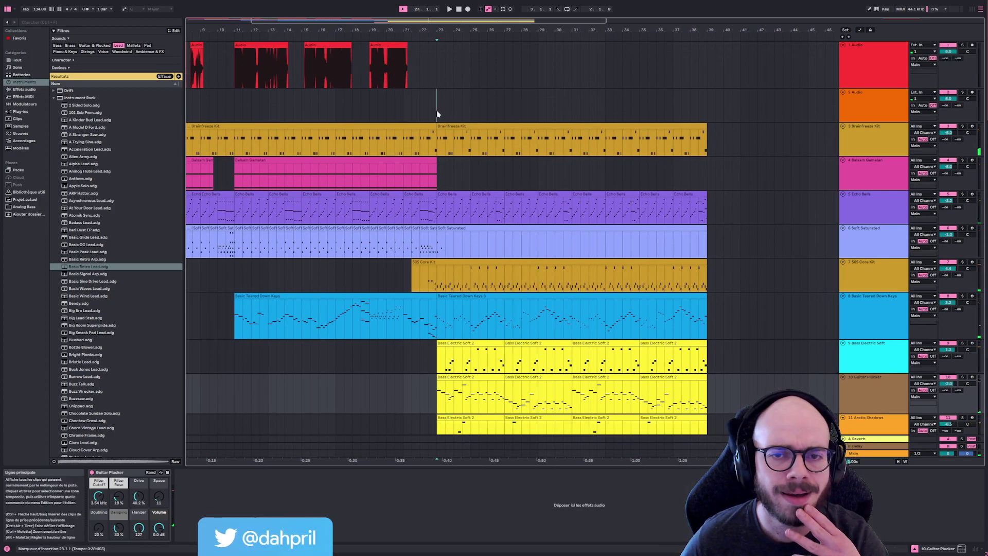
pyautogui.click(436, 110)
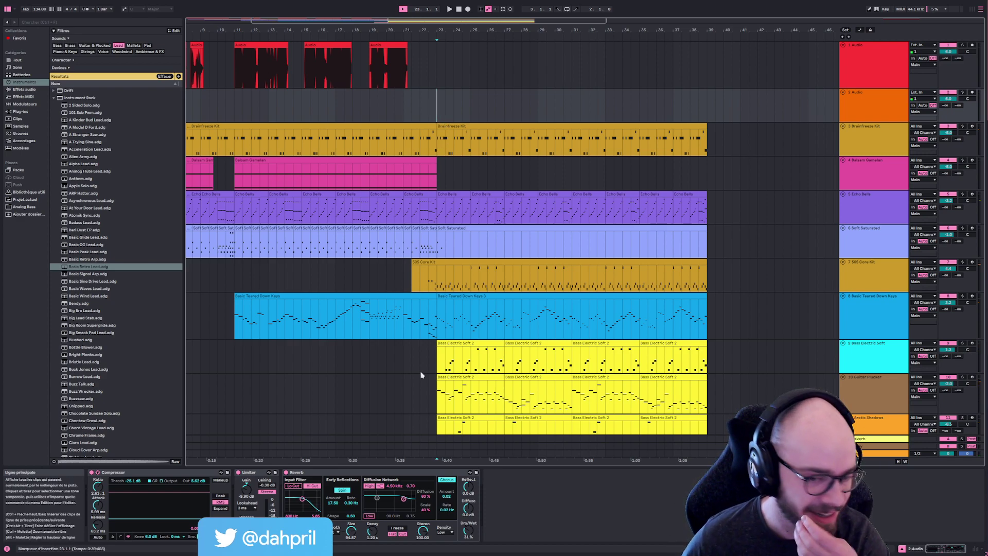
pyautogui.scroll(-3, 353, 380)
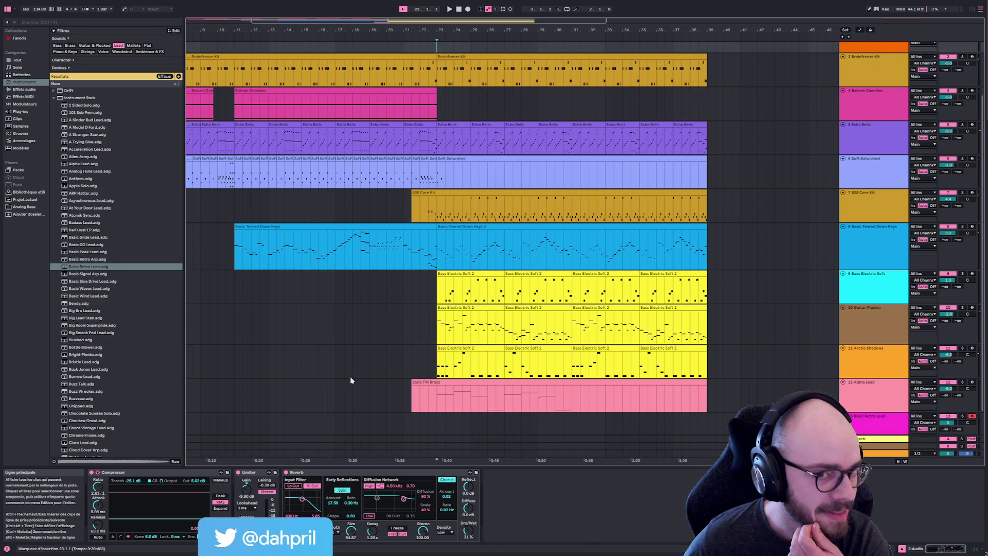
pyautogui.scroll(3, 355, 376)
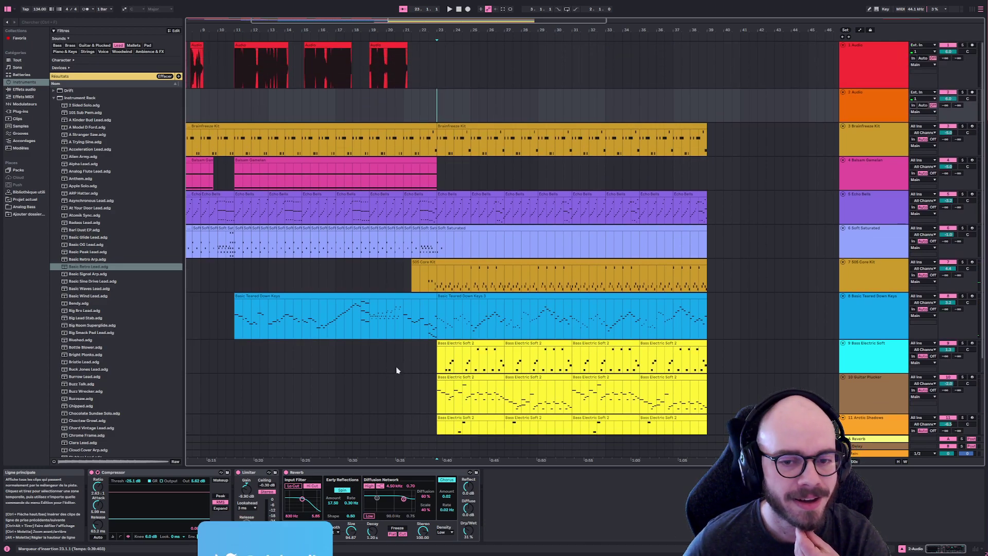
pyautogui.scroll(-3, 403, 363)
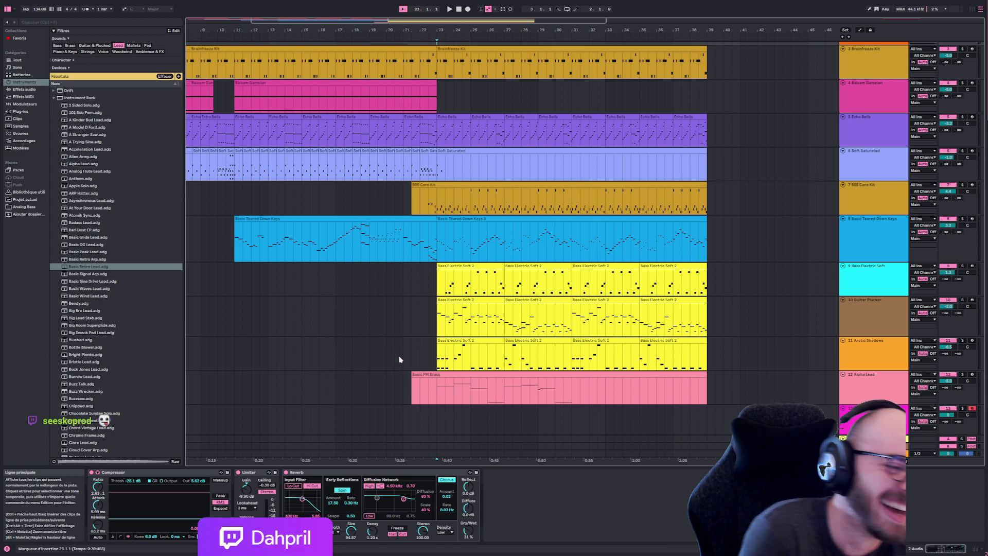
pyautogui.scroll(2, 449, 332)
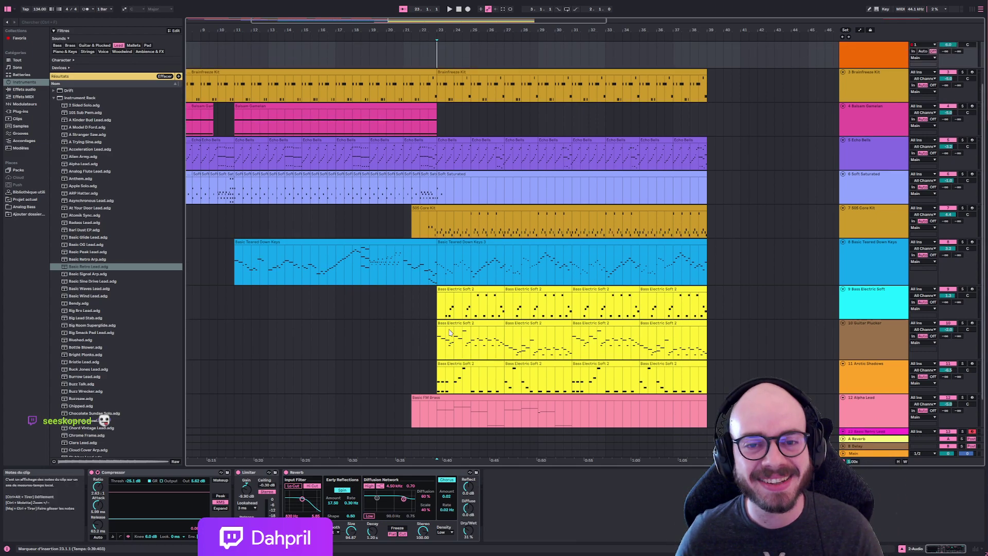
pyautogui.scroll(1, 449, 332)
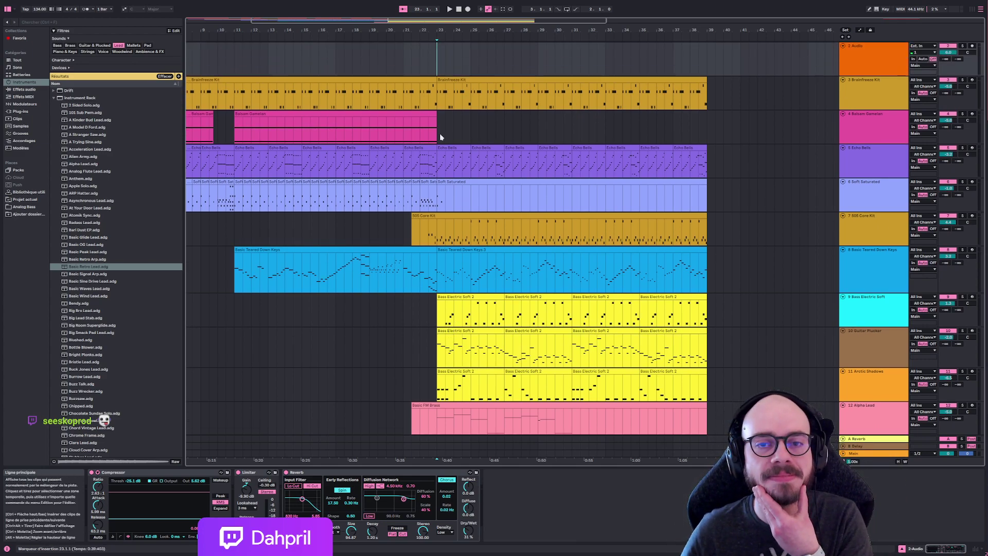
pyautogui.click(440, 137)
pyautogui.scroll(3, 475, 201)
pyautogui.scroll(-3, 441, 299)
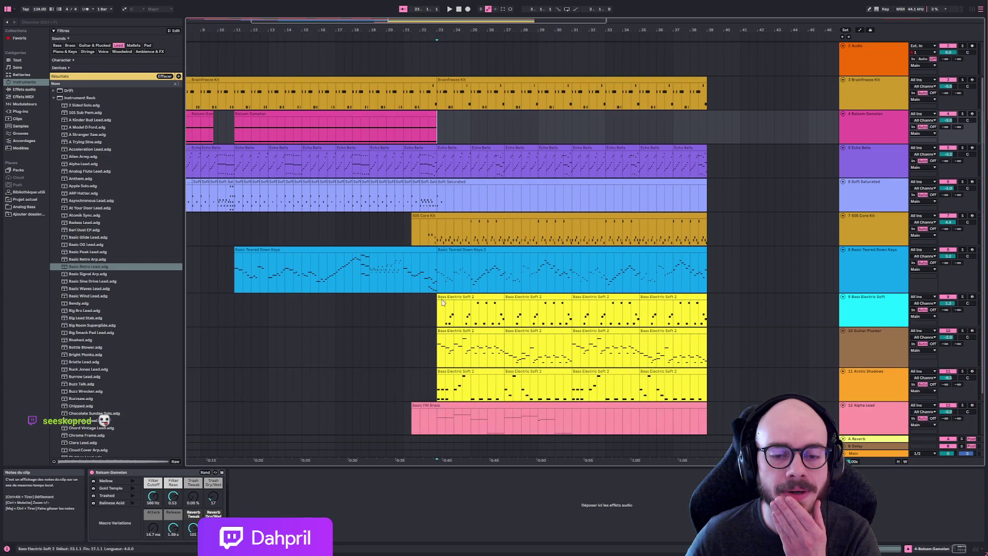
pyautogui.scroll(-4, 442, 298)
pyautogui.scroll(3, 390, 298)
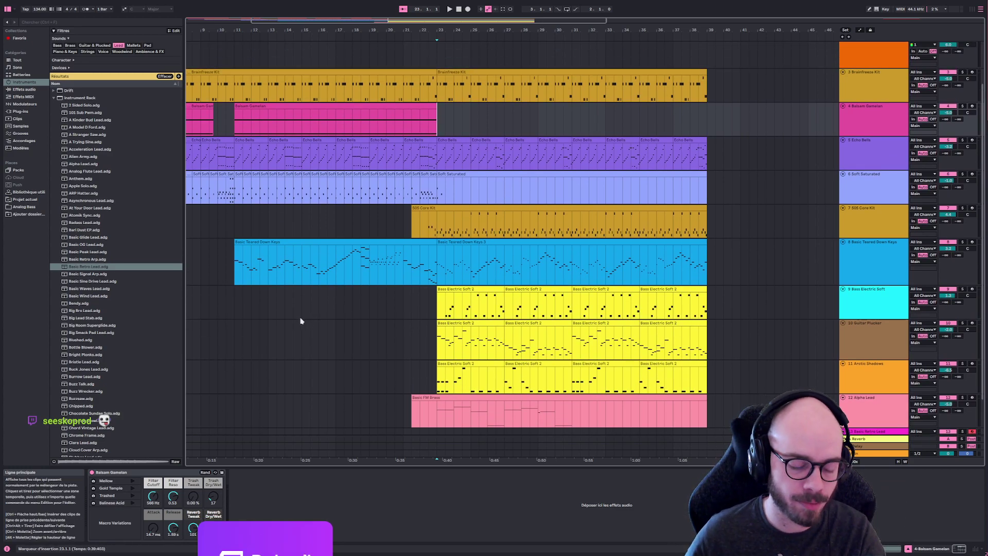
pyautogui.scroll(-3, 301, 322)
pyautogui.scroll(2, 221, 299)
# Play the whole arrangement from 1.1.1 to judge how its sections follow one another
pyautogui.scroll(2, 219, 291)
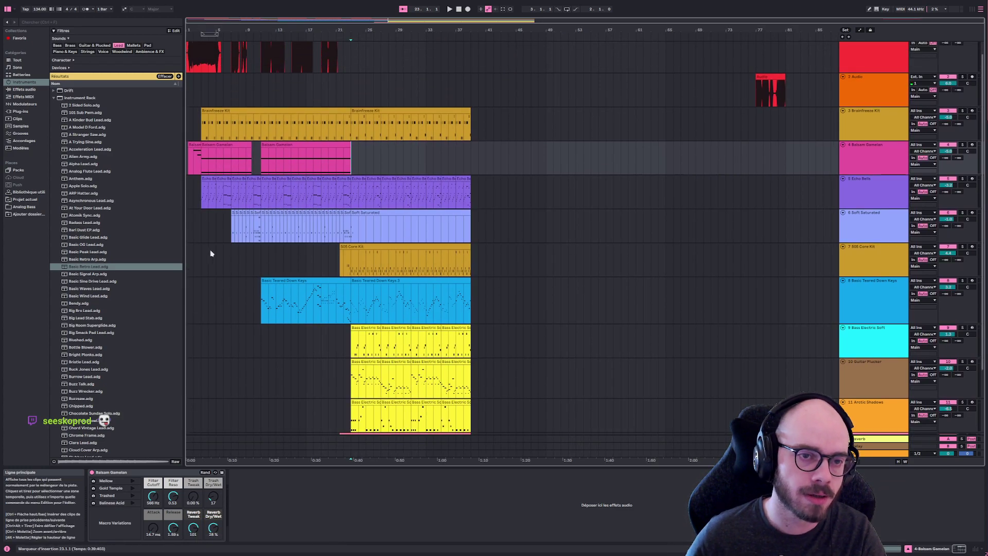
pyautogui.click(187, 226)
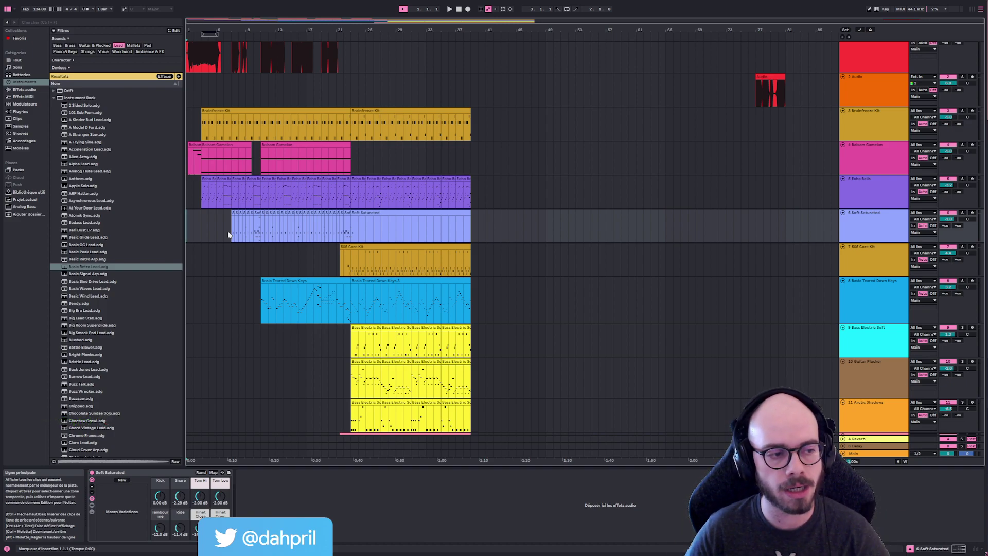
pyautogui.press('space')
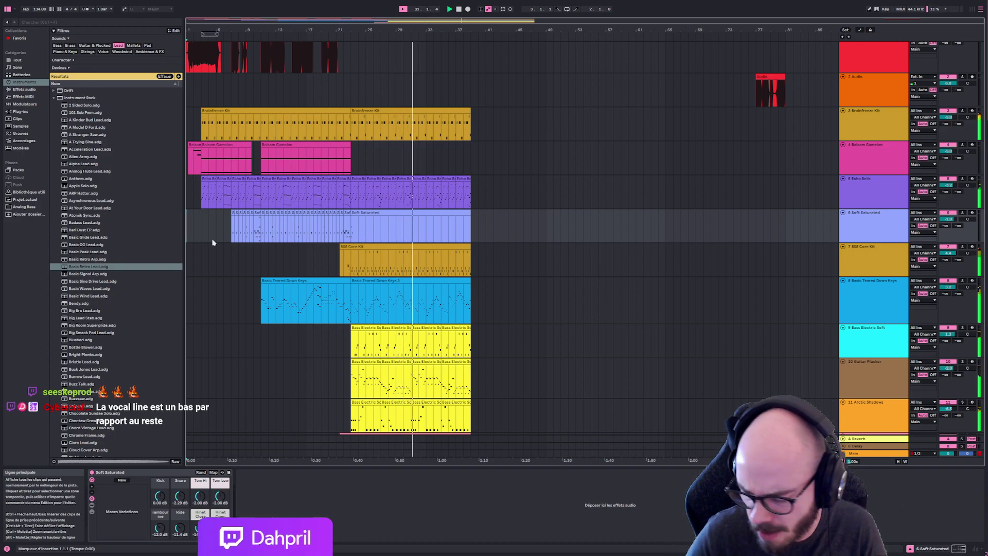
pyautogui.press('space')
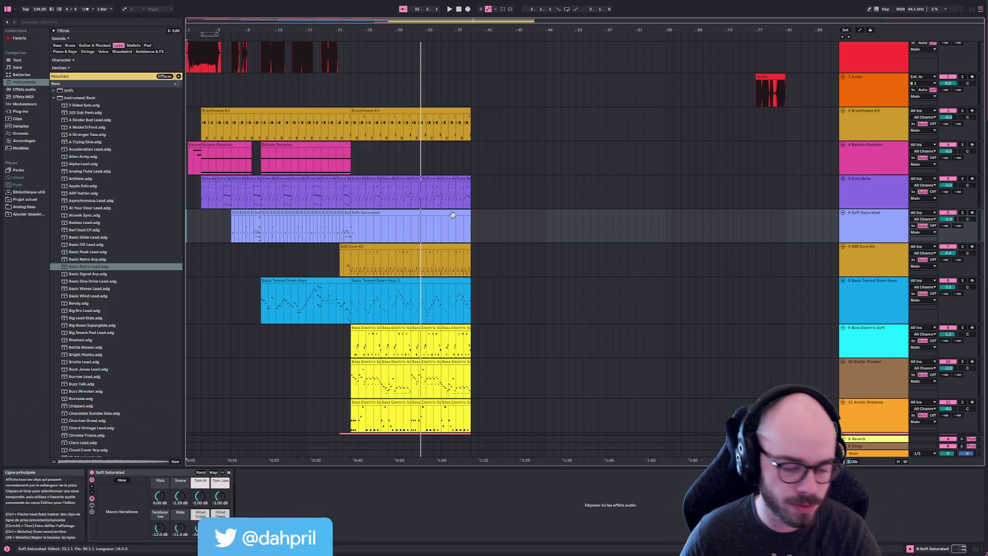
# Play the arrangement from 14.1.1 to hear the middle section with the audio clips
pyautogui.keyDown('ctrl'); pyautogui.scroll(3, 281, 236); pyautogui.keyUp('ctrl')
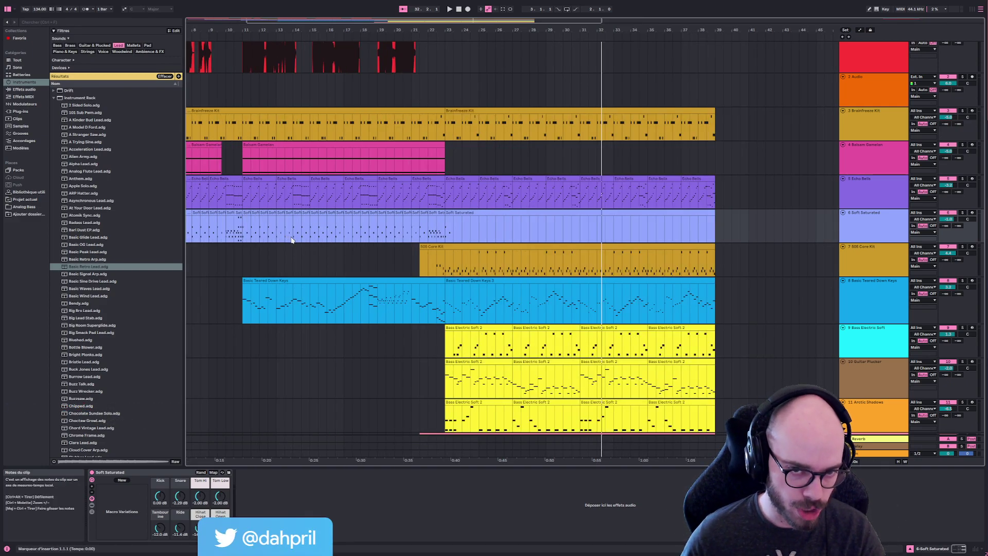
pyautogui.click(308, 341)
pyautogui.click(298, 380)
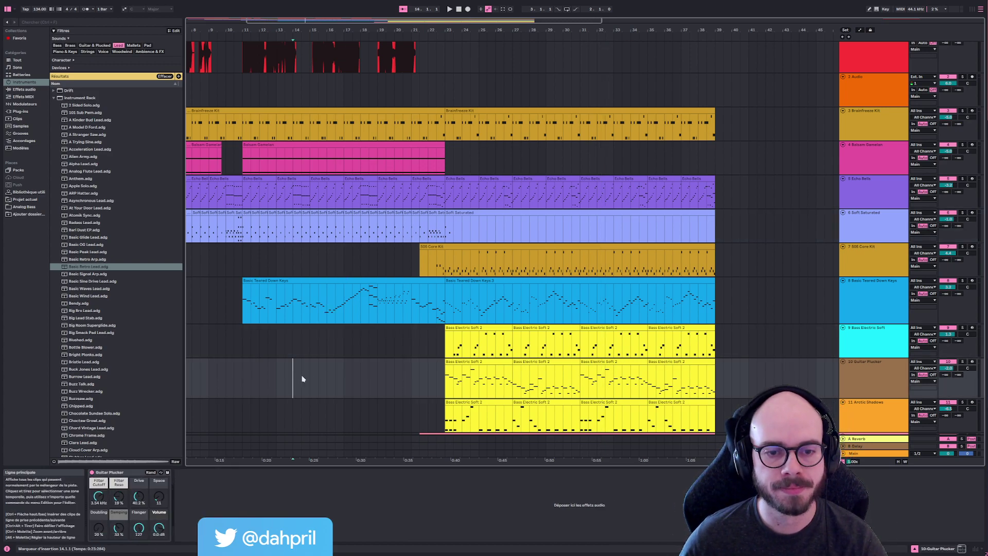
pyautogui.press('space')
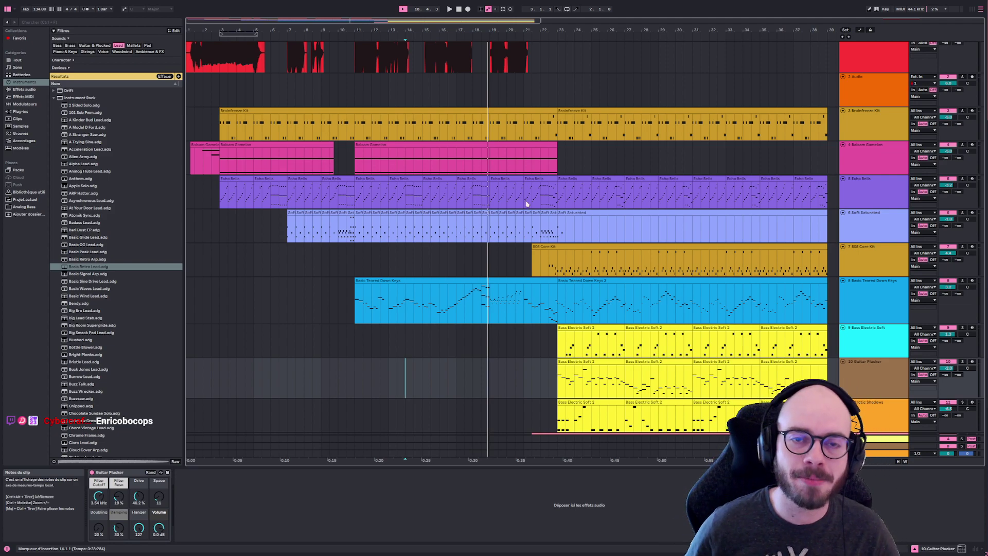
# Inspect the audio clips on track 1, selecting the ones at bars 15 and 19 in turn
pyautogui.scroll(1, 412, 205)
pyautogui.click(381, 54)
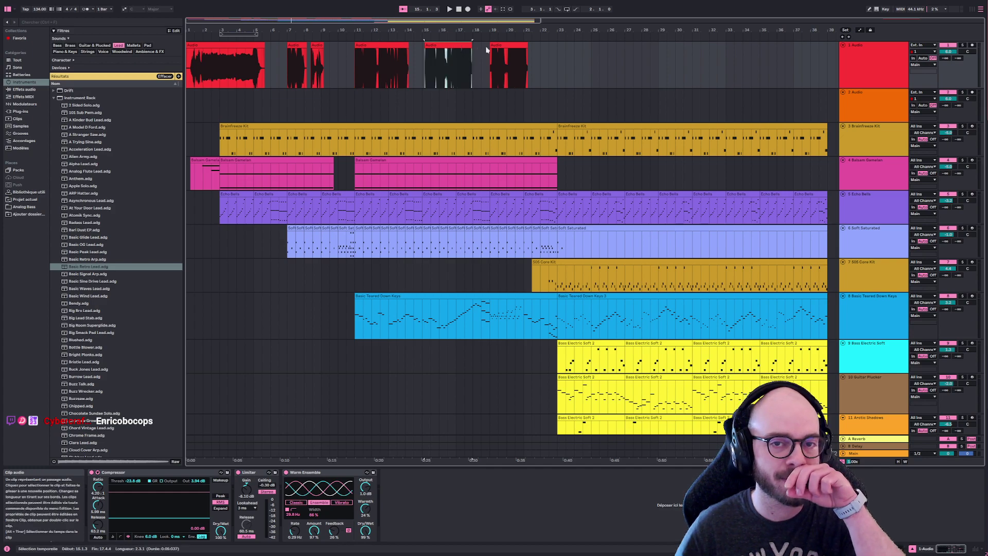
pyautogui.click(508, 45)
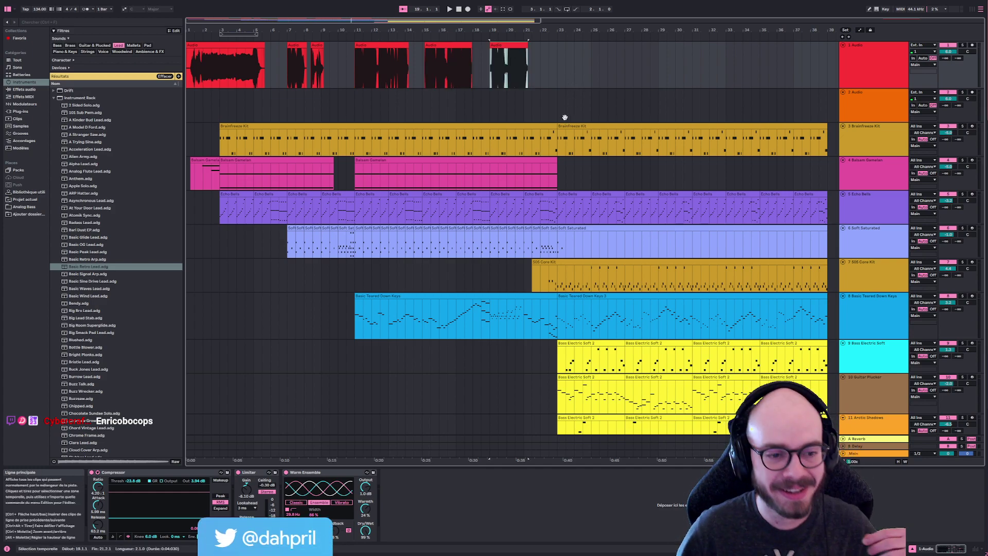
pyautogui.scroll(-5, 573, 126)
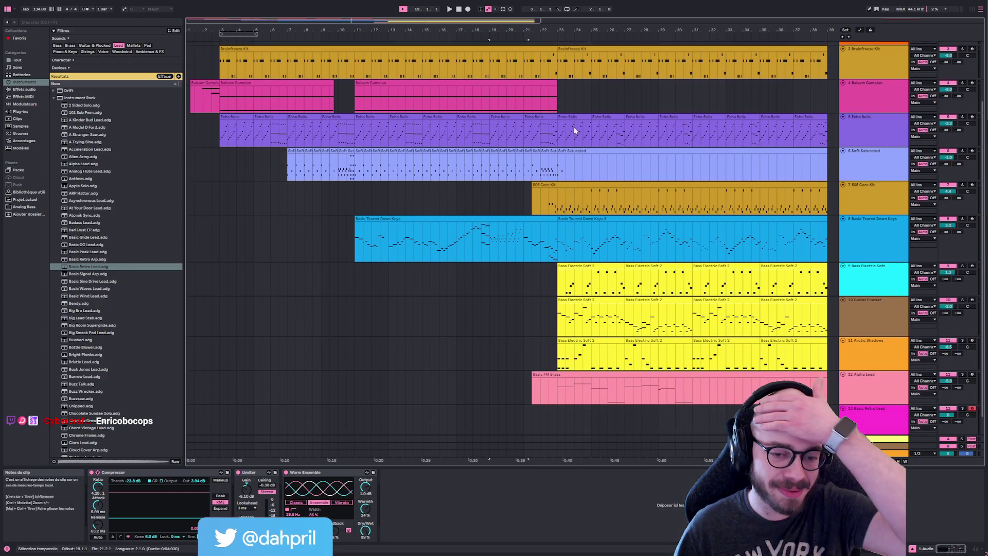
pyautogui.click(544, 183)
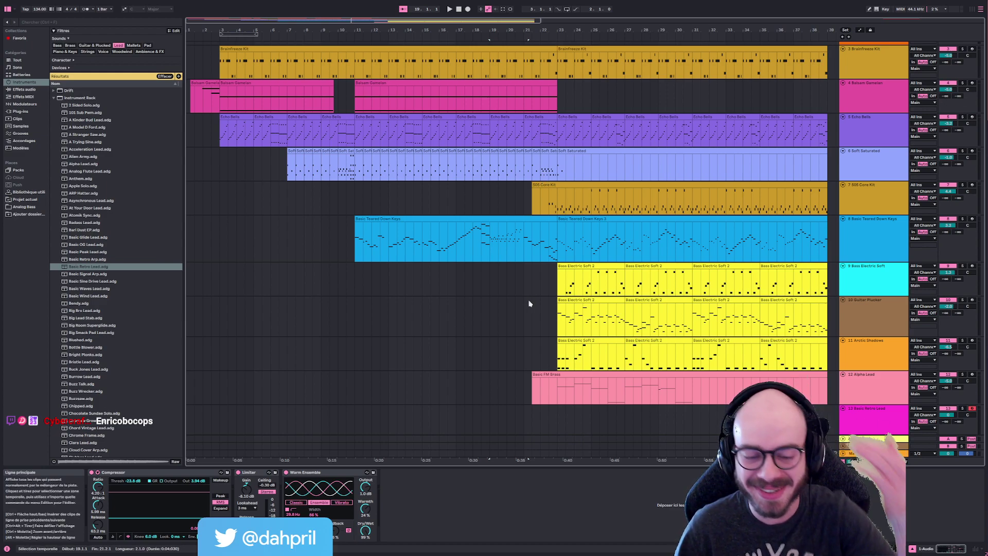
# Replay the arrangement from 22.3.1 through the Alpha Lead melody up to about bar 30
pyautogui.hscroll(3, 535, 303)
pyautogui.hscroll(15, 544, 299)
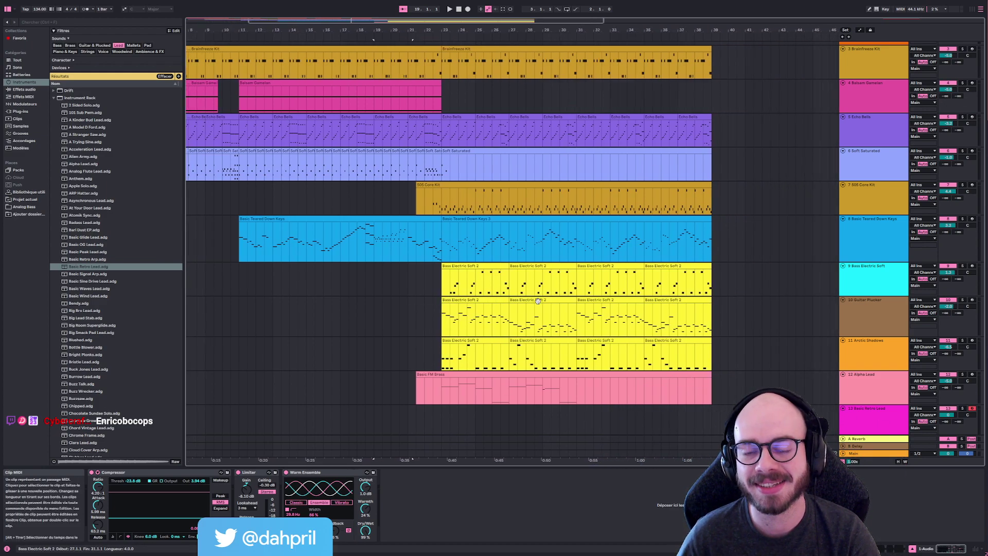
pyautogui.click(399, 415)
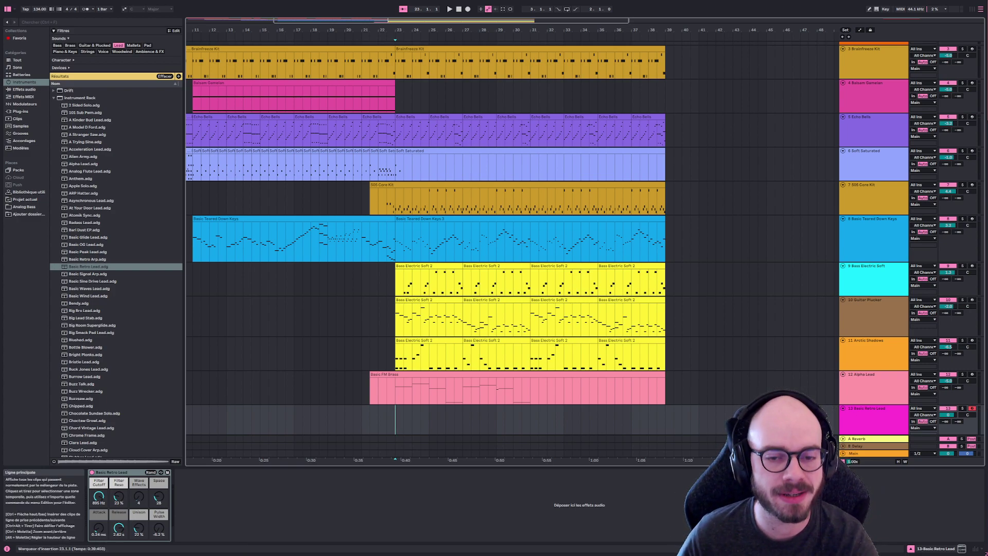
pyautogui.click(393, 329)
pyautogui.click(378, 319)
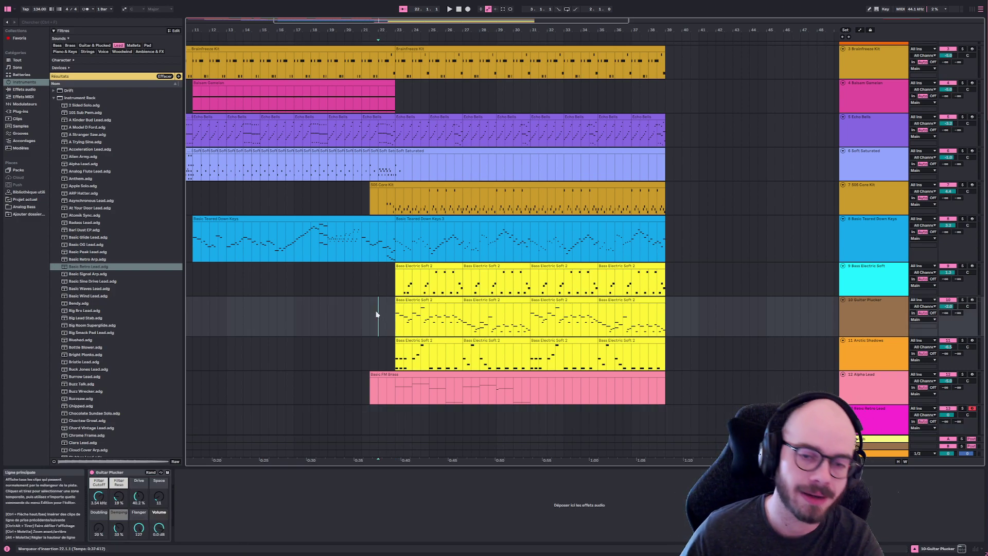
pyautogui.press('space')
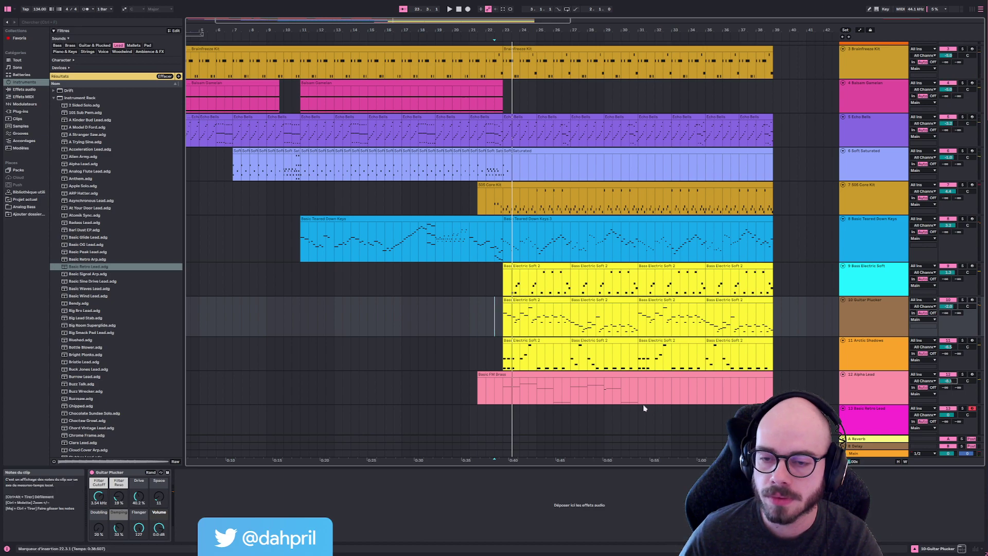
pyautogui.press('space')
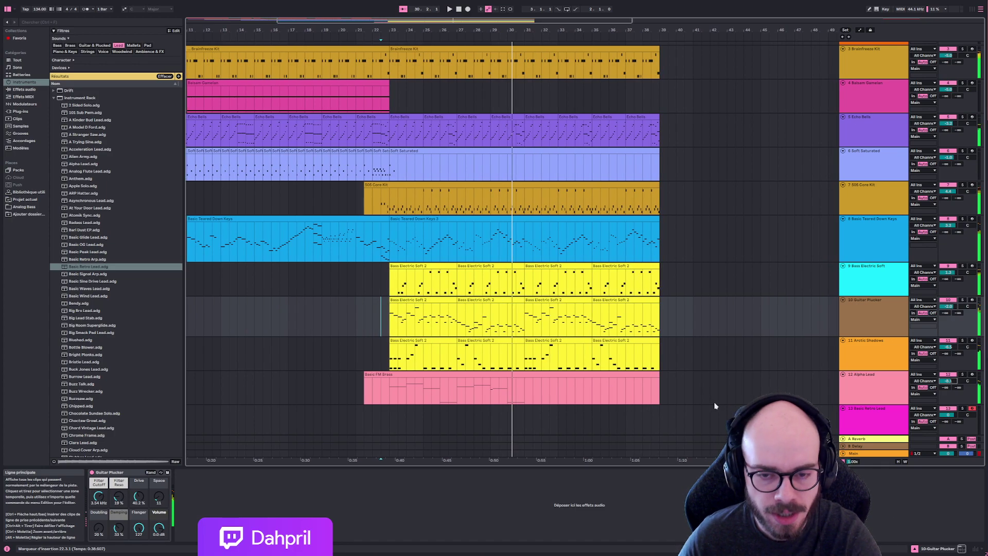
pyautogui.press('space')
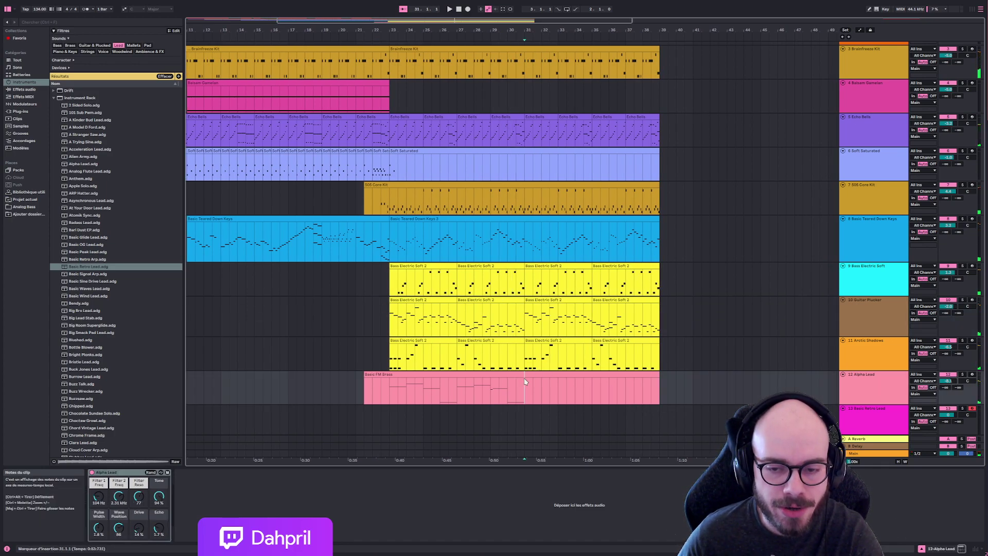
# Open the Basic FM Brass clip on the Alpha Lead track in the note editor
pyautogui.click(505, 376)
pyautogui.doubleClick(506, 375)
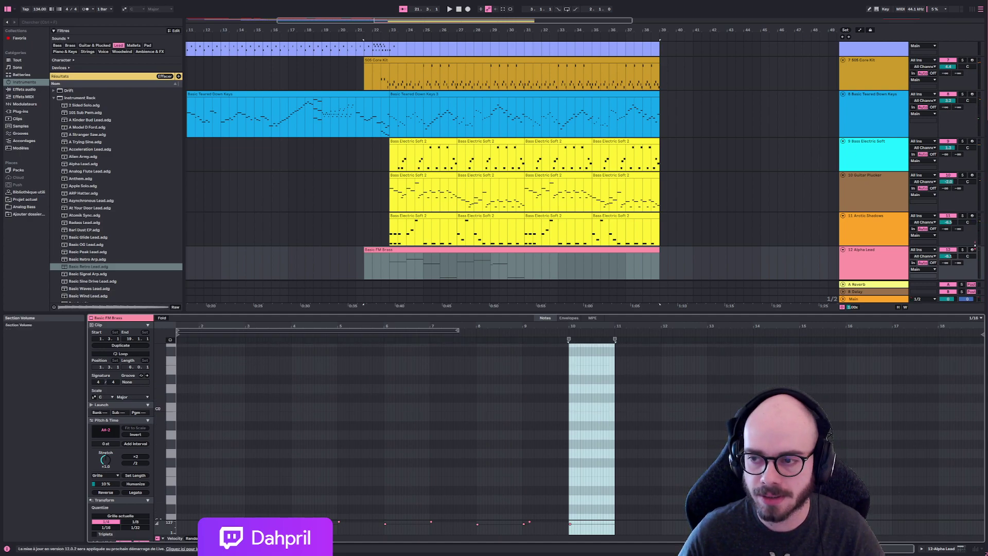
# Examine the notes of the Basic FM Brass clip on the Alpha Lead track across its low and high registers
pyautogui.click(518, 258)
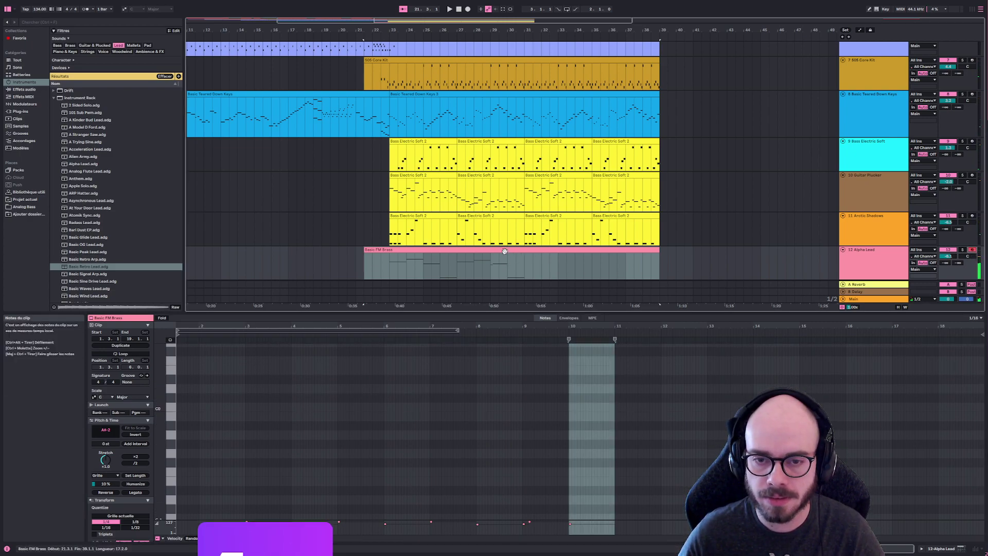
pyautogui.scroll(-4, 546, 440)
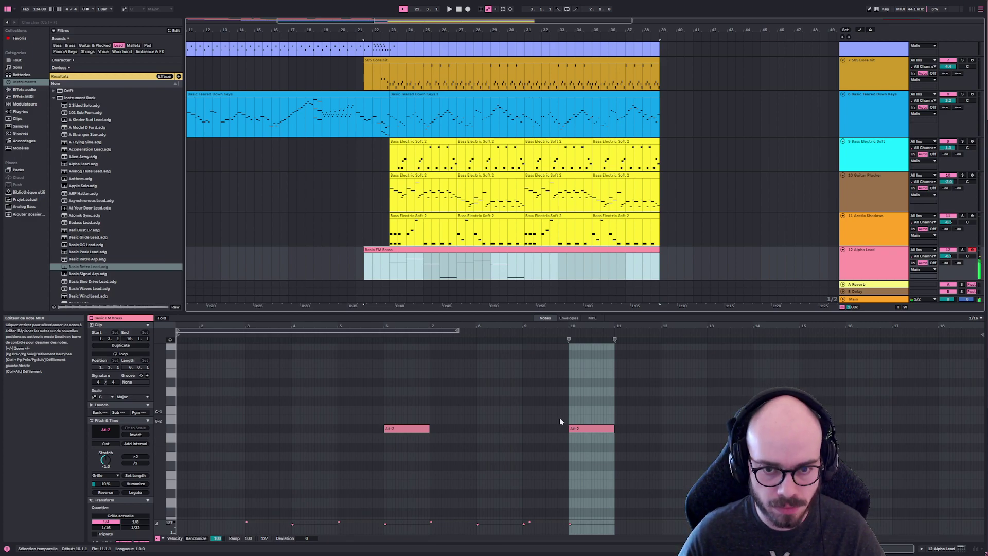
pyautogui.click(531, 280)
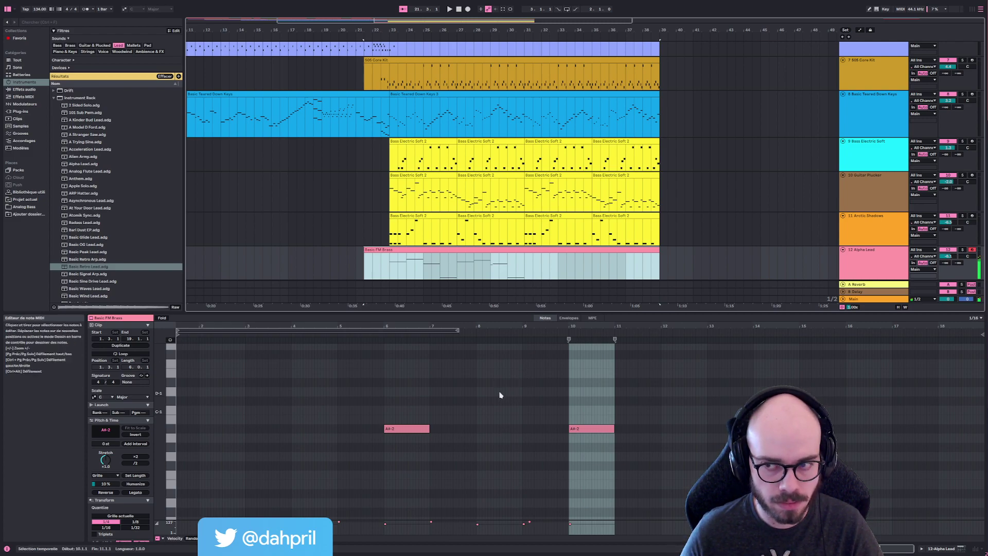
pyautogui.press('Return')
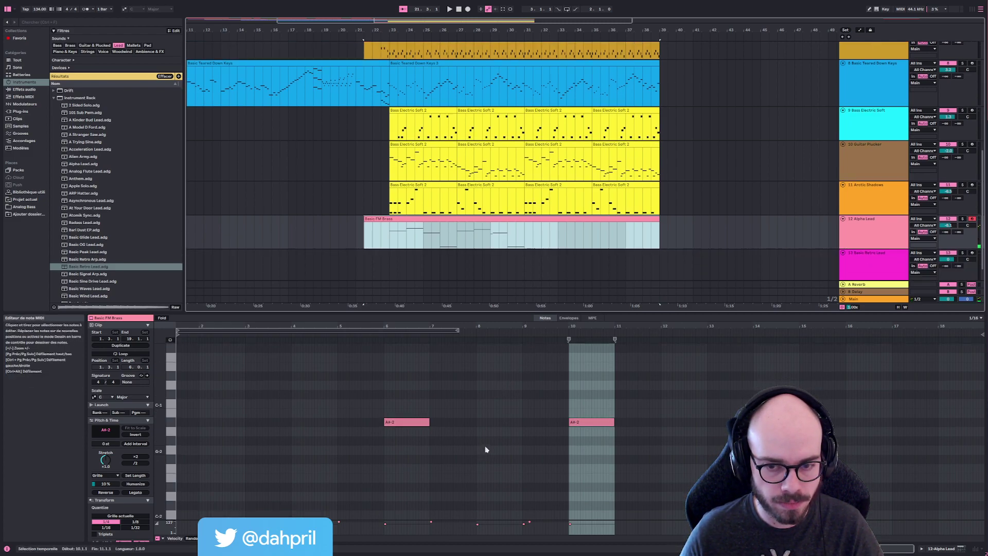
pyautogui.scroll(15, 484, 449)
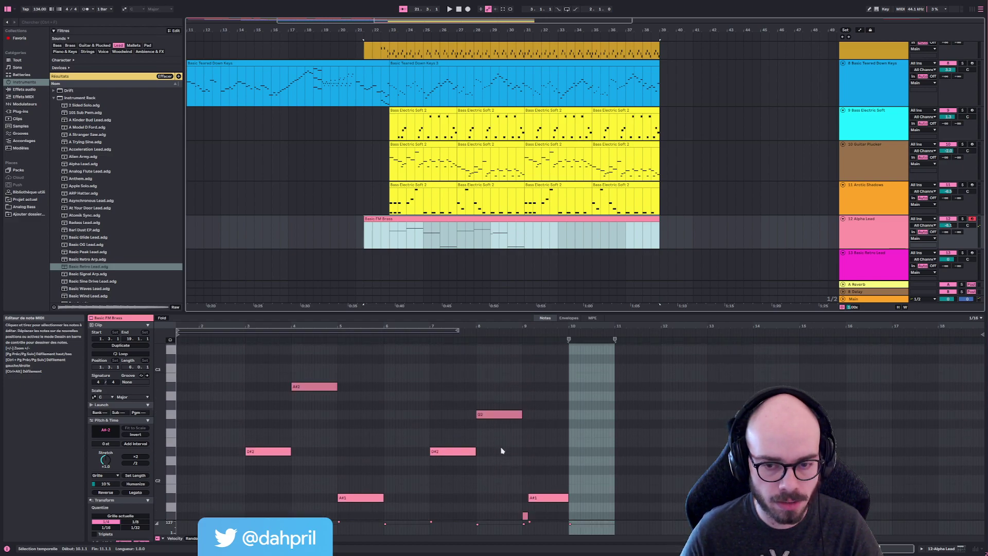
pyautogui.scroll(-1, 528, 445)
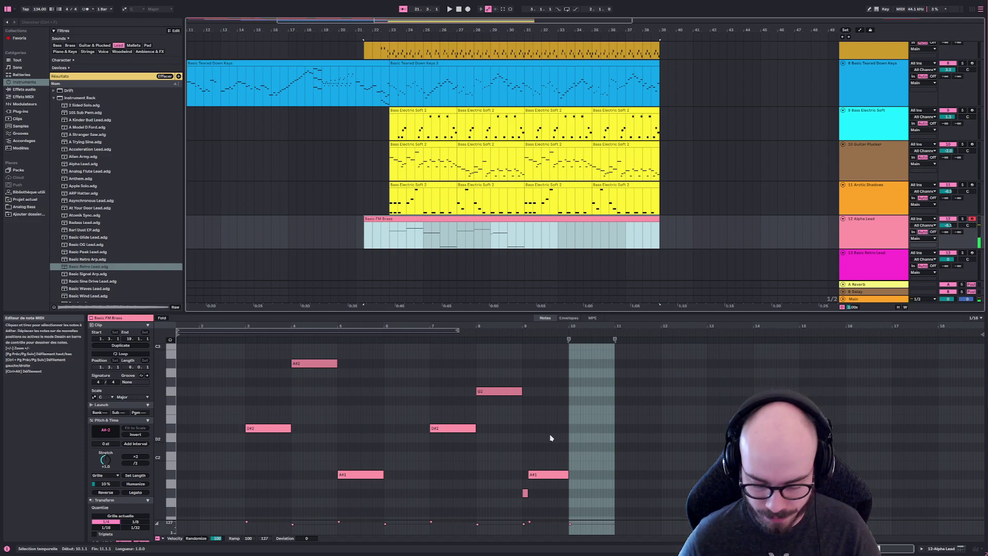
pyautogui.scroll(3, 551, 437)
pyautogui.scroll(-4, 554, 447)
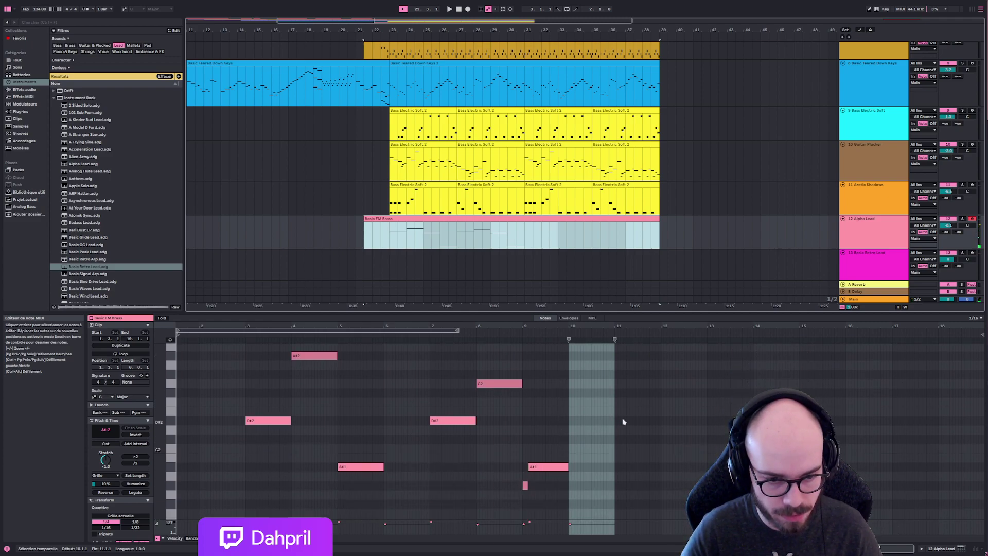
pyautogui.scroll(3, 633, 417)
pyautogui.scroll(-3, 606, 430)
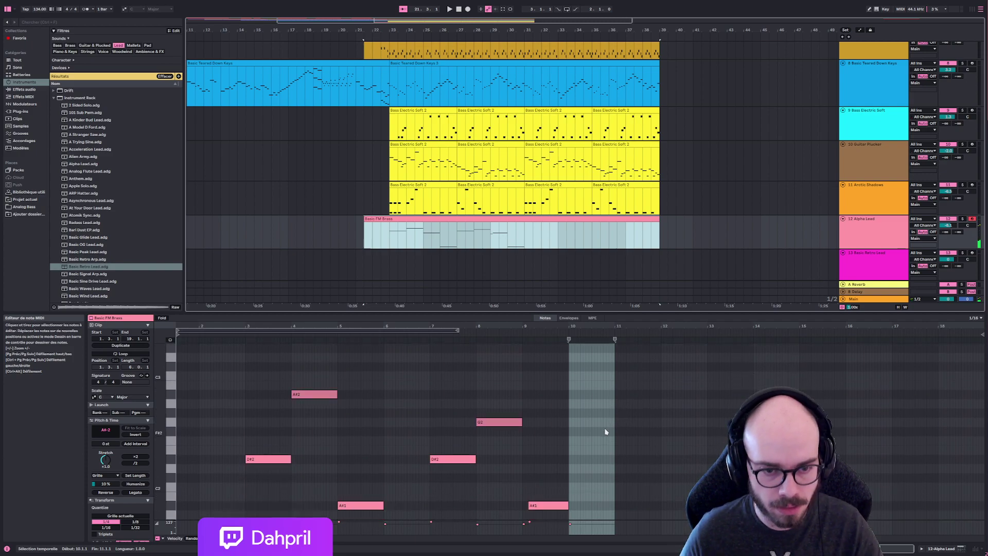
# Play the arrangement from 23.1.1 while following the Alpha Lead notes, stopping with the marker at 7.2.1 in the clip
pyautogui.click(389, 268)
pyautogui.press('space')
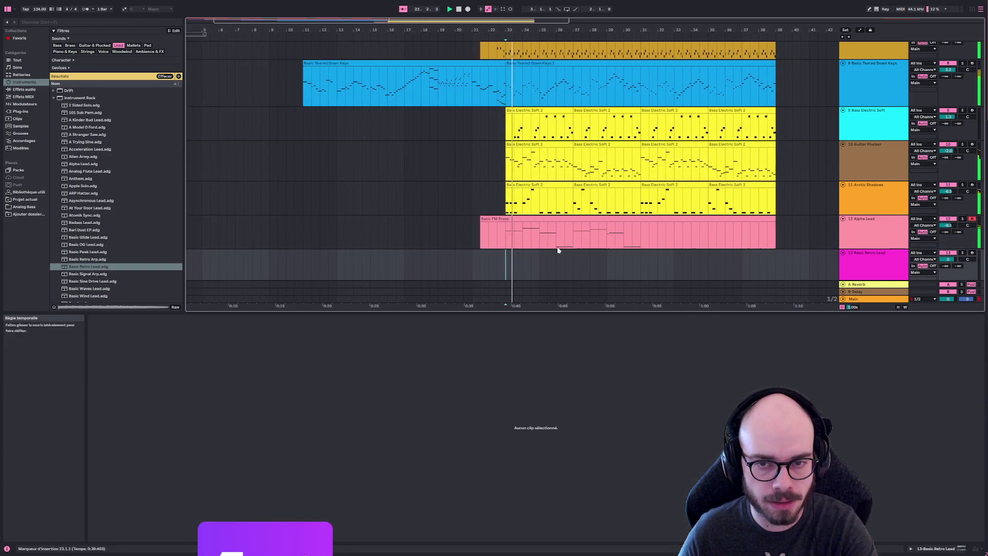
pyautogui.click(557, 245)
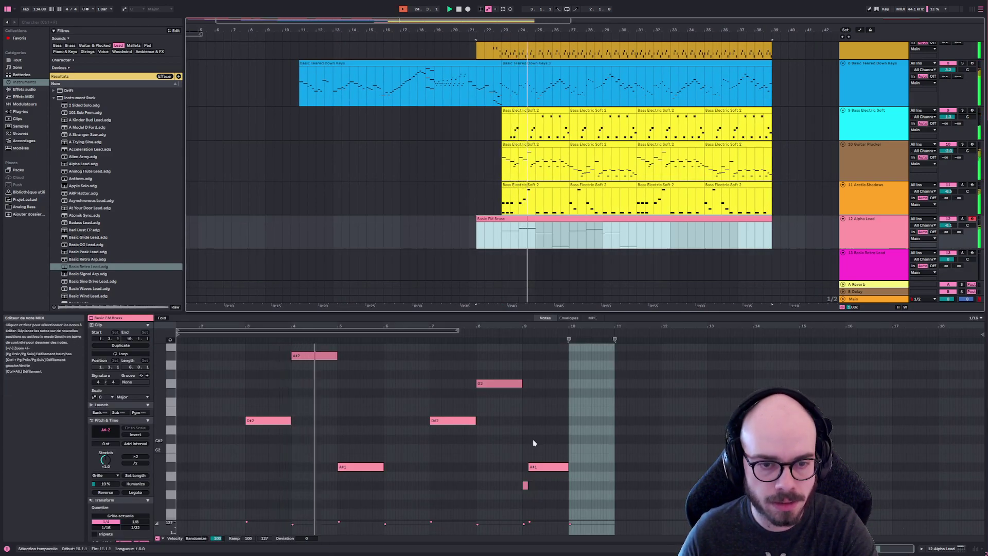
pyautogui.click(447, 461)
pyautogui.press('space')
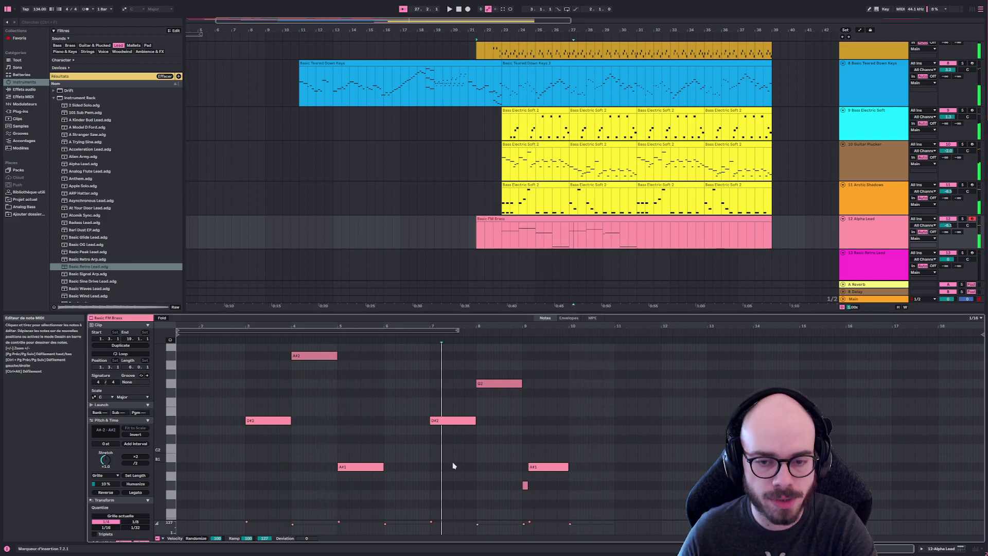
# Replay the end of the lead melody from around bar 27 and again from 28.3.1
pyautogui.click(576, 260)
pyautogui.press('space')
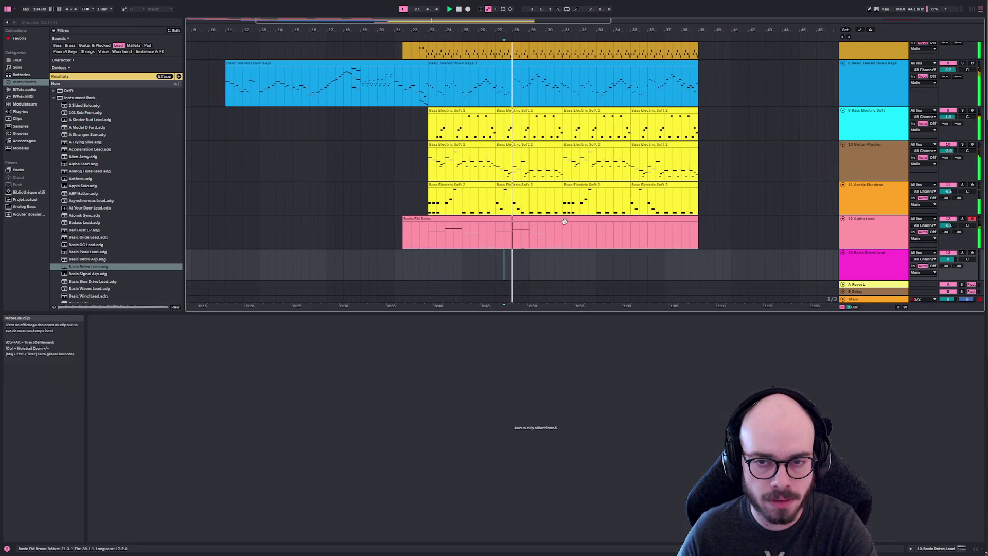
pyautogui.press('Up')
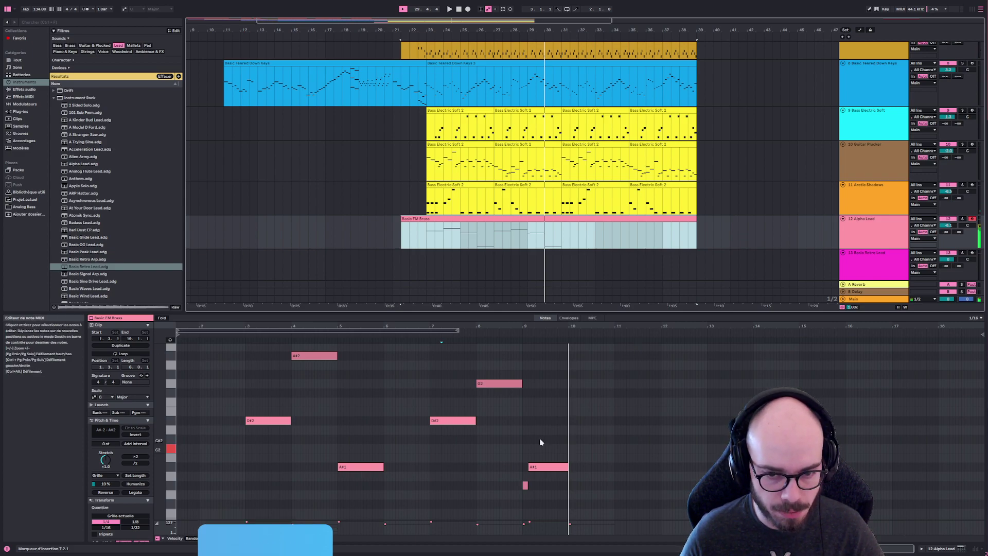
pyautogui.click(521, 470)
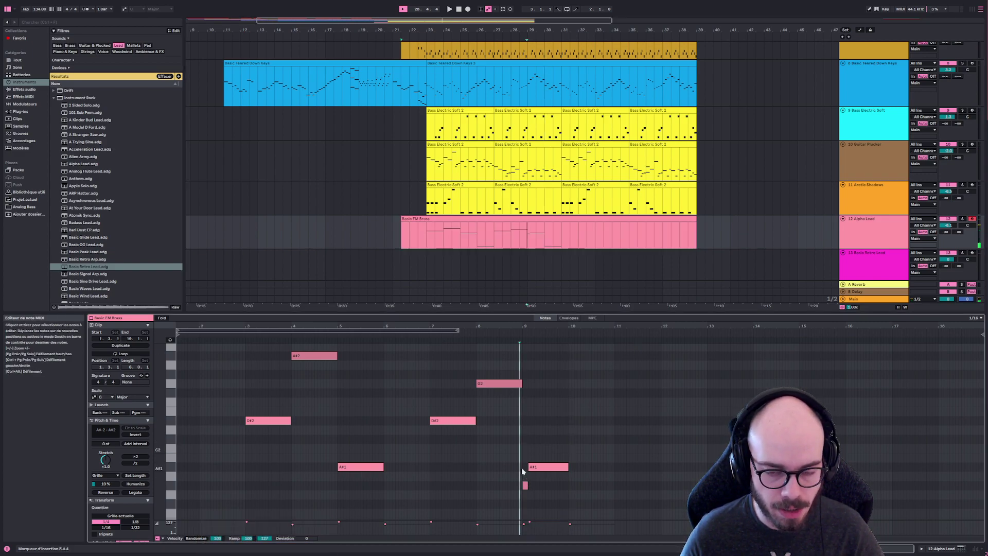
pyautogui.click(520, 266)
pyautogui.press('space')
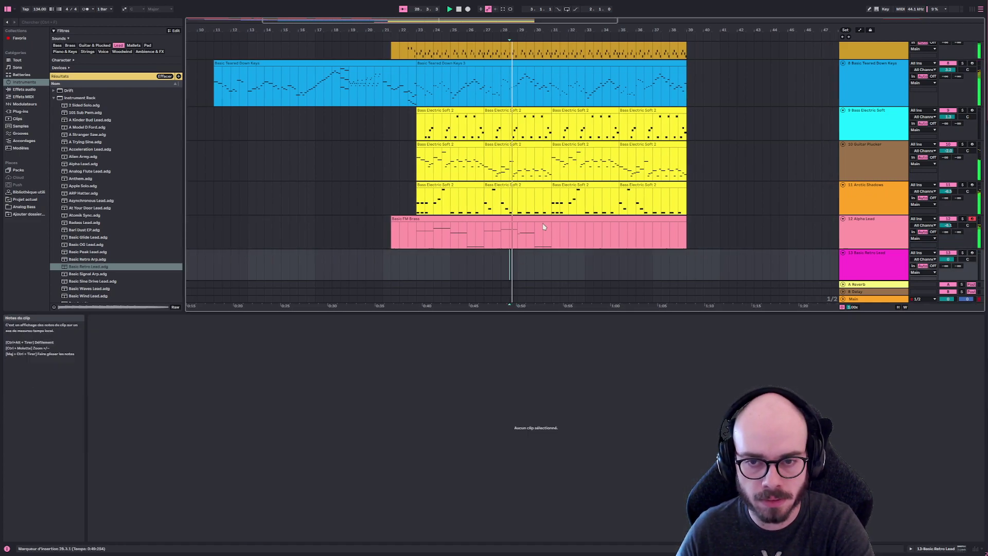
# Add a short G2 note at 10.1.1 and an A#2 note from 10.1.3 to 11.1.1 in the Alpha Lead clip
pyautogui.click(545, 232)
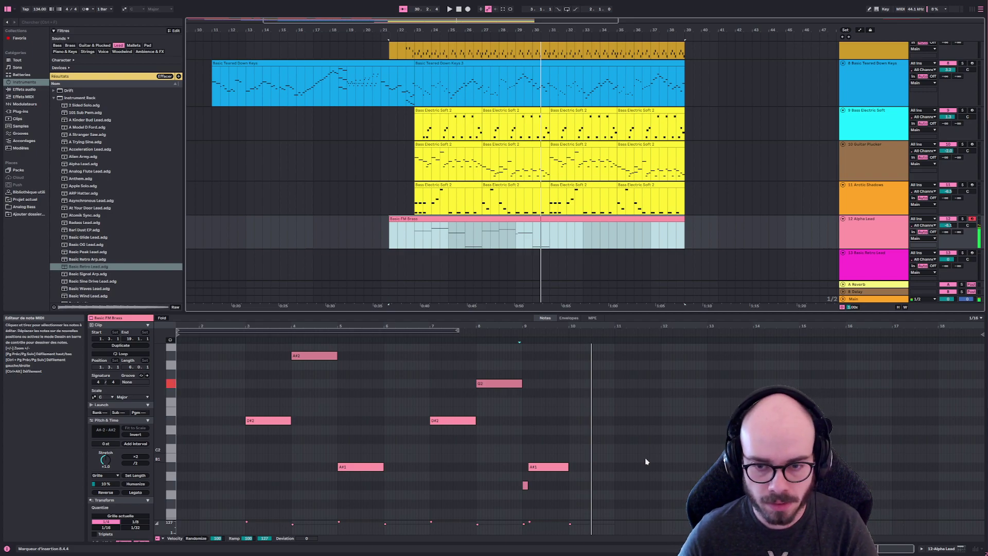
pyautogui.doubleClick(570, 384)
pyautogui.moveTo(570, 384); pyautogui.dragTo(572, 385)
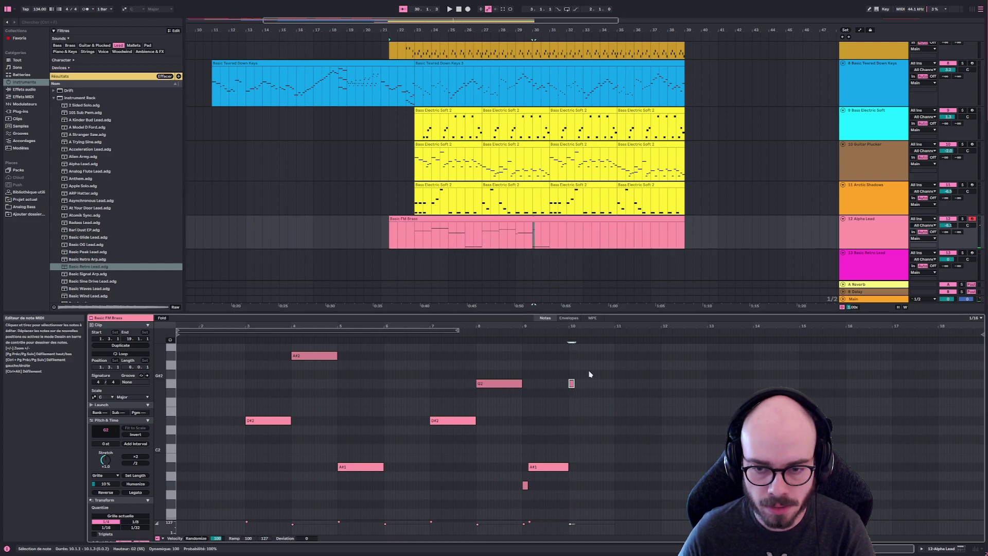
pyautogui.doubleClick(575, 355)
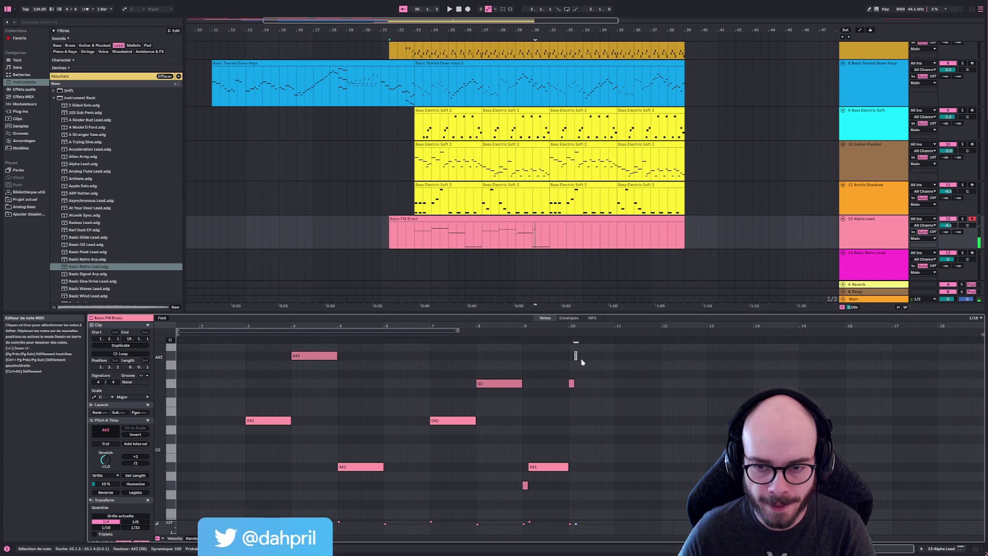
pyautogui.moveTo(576, 356); pyautogui.dragTo(614, 356)
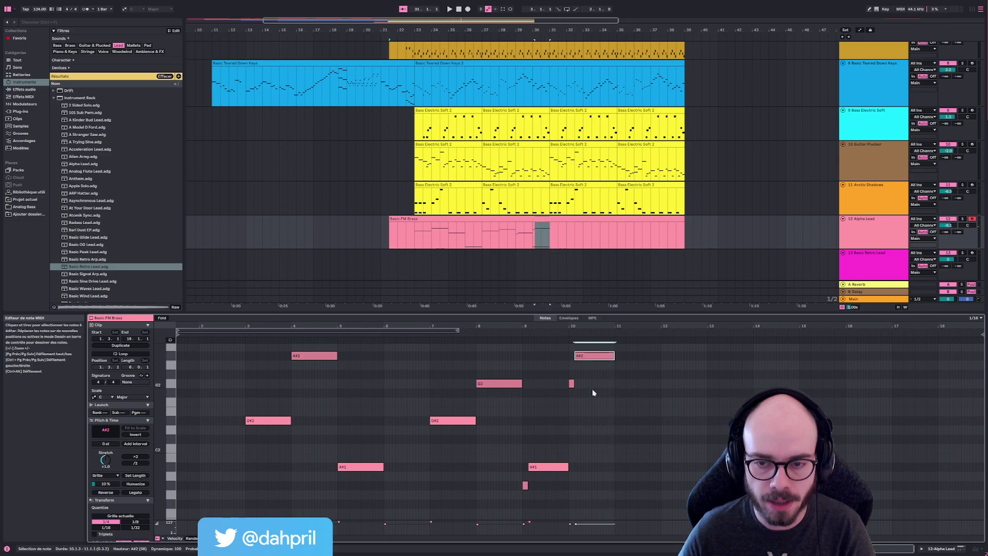
# Play the arrangement from 29.1.1 to hear the added lead notes
pyautogui.click(521, 443)
pyautogui.click(514, 260)
pyautogui.press('space')
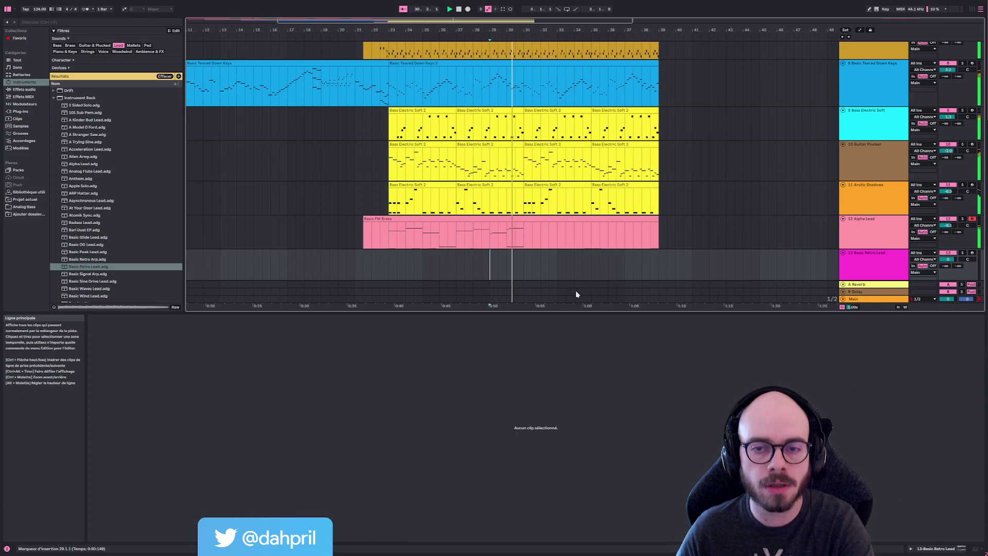
pyautogui.press('space')
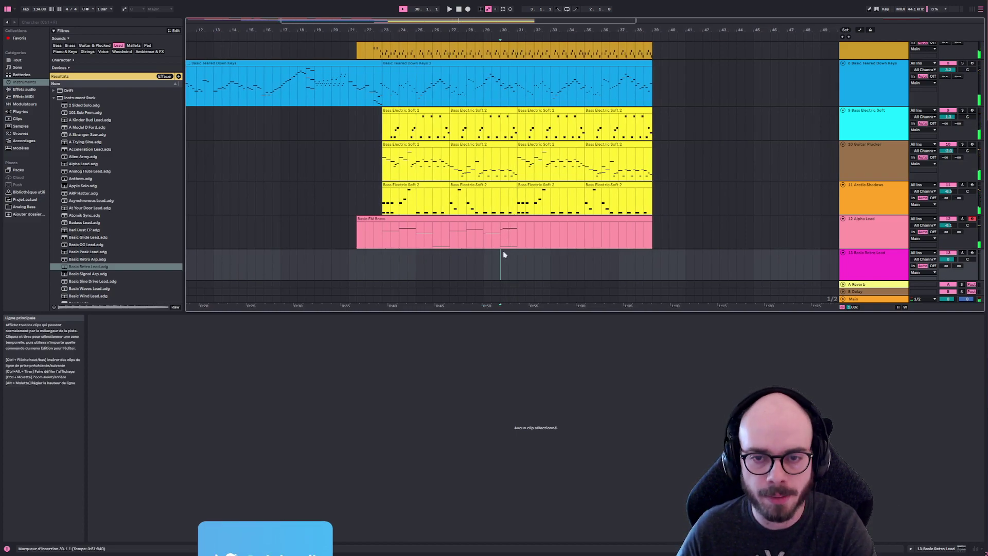
# Replay the lead phrase from 28.3.1 up to about bar 31
pyautogui.click(499, 255)
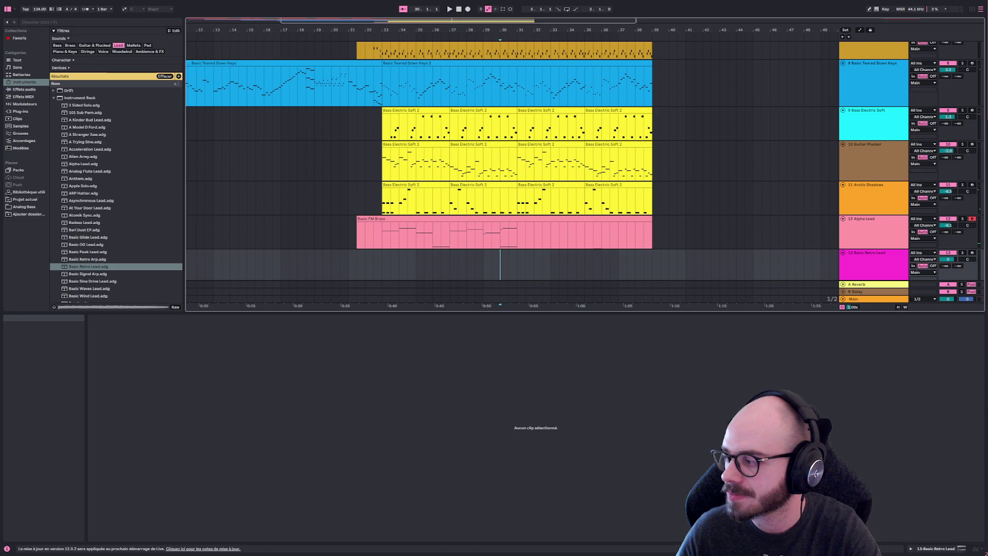
pyautogui.click(479, 263)
pyautogui.press('space')
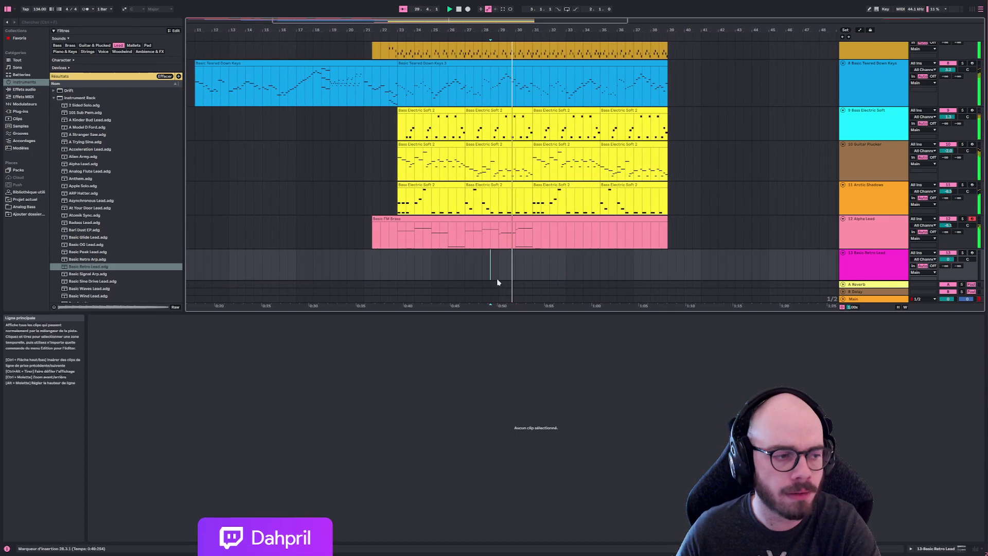
pyautogui.press('space')
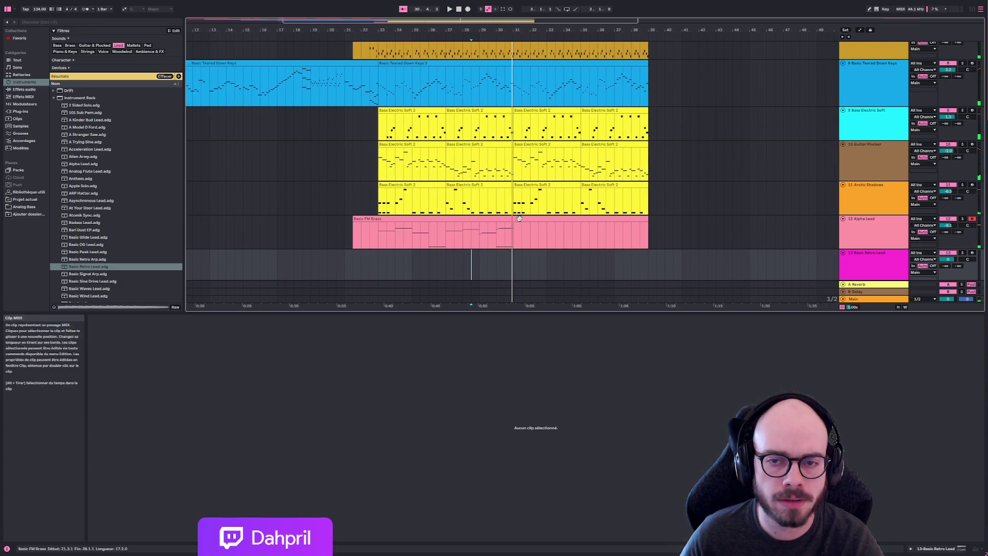
# Play the arrangement from 30.1.1 to hear the passage past the last lead notes
pyautogui.click(517, 223)
pyautogui.click(492, 254)
pyautogui.press('space')
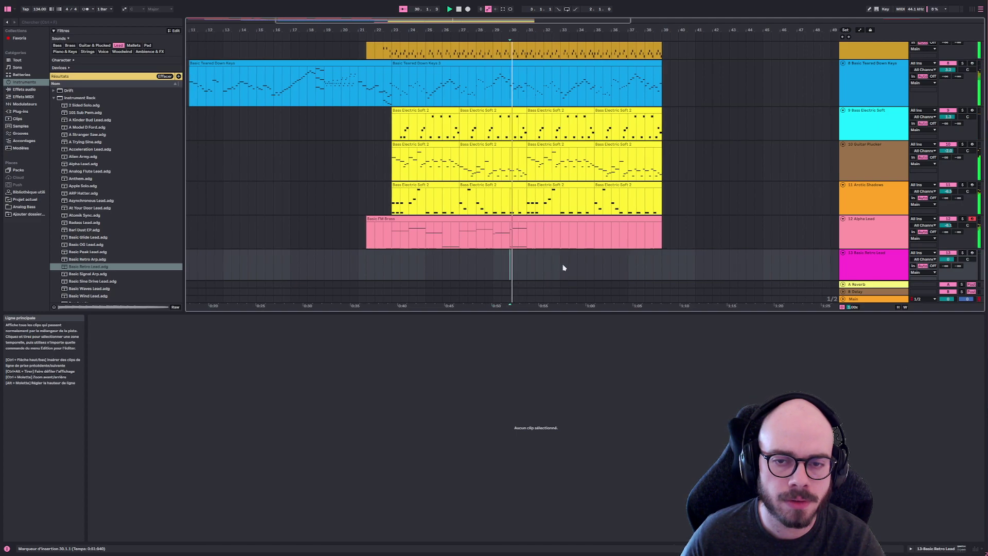
pyautogui.press('Right')
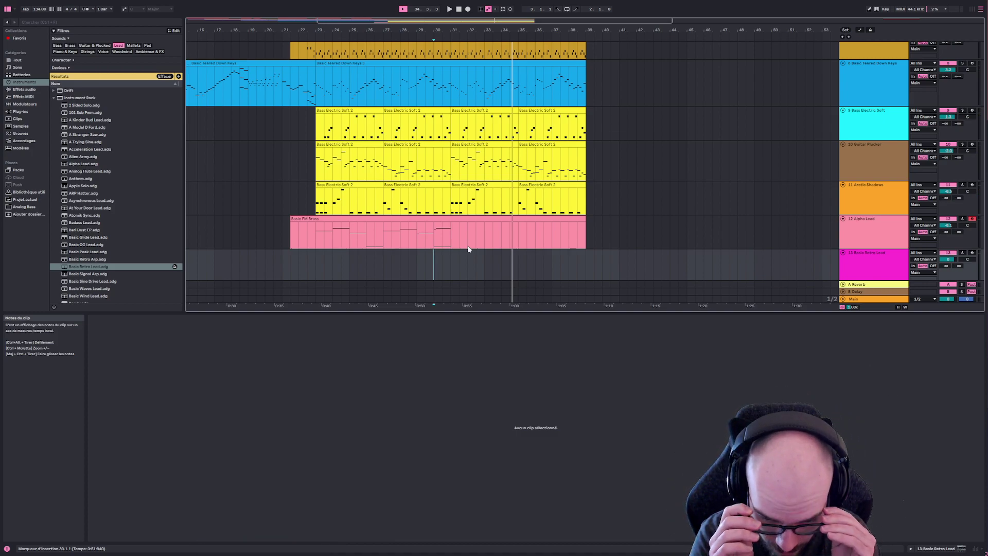
# Play the arrangement from 22.1.1 to hear the whole Alpha Lead melody in context
pyautogui.scroll(3, 410, 235)
pyautogui.scroll(-2, 361, 257)
pyautogui.scroll(2, 361, 257)
pyautogui.scroll(-4, 334, 252)
pyautogui.click(298, 250)
pyautogui.press('space')
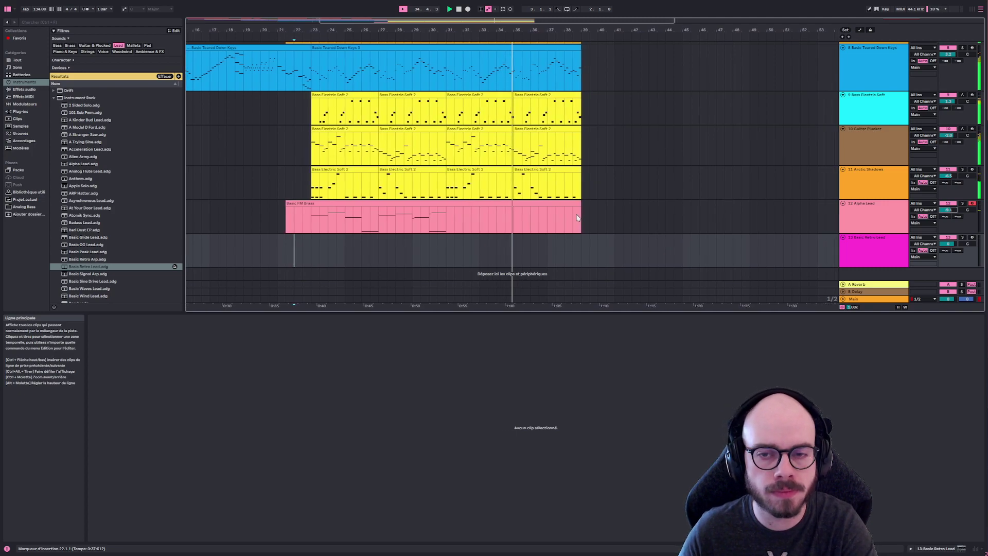
# Trim the Basic FM Brass clip on the Alpha Lead track to bars 23–31 and duplicate it directly after itself
pyautogui.moveTo(580, 204); pyautogui.dragTo(446, 212)
pyautogui.moveTo(286, 211); pyautogui.dragTo(311, 208)
pyautogui.hotkey('ctrl', 'd')
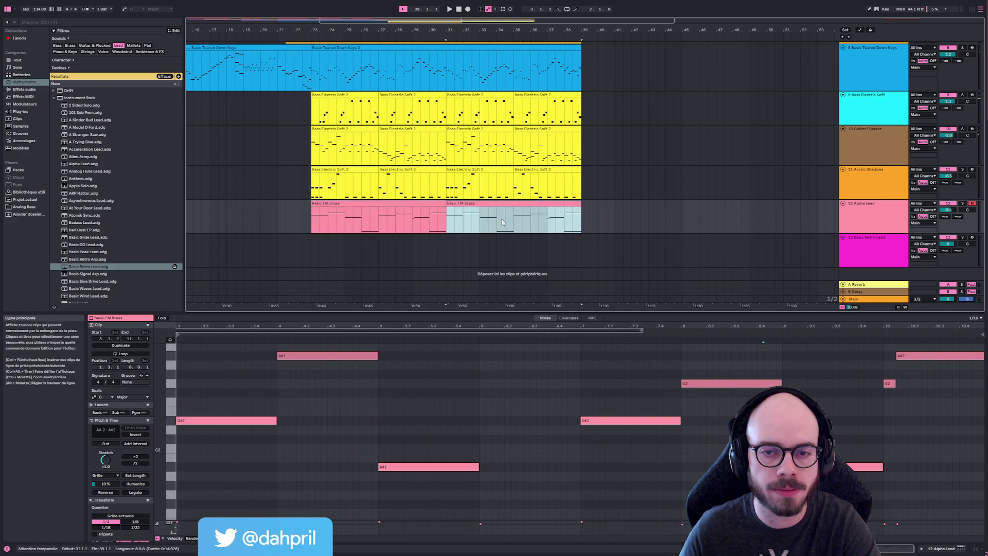
# Consolidate the two adjacent Basic FM Brass clips on the Alpha Lead track into one clip spanning bars 23–39
pyautogui.moveTo(429, 203)
pyautogui.mouseDown()
pyautogui.moveTo(446, 204)
pyautogui.moveTo(430, 204)
pyautogui.mouseUp()
pyautogui.keyDown('shift'); pyautogui.click(460, 204); pyautogui.keyUp('shift')
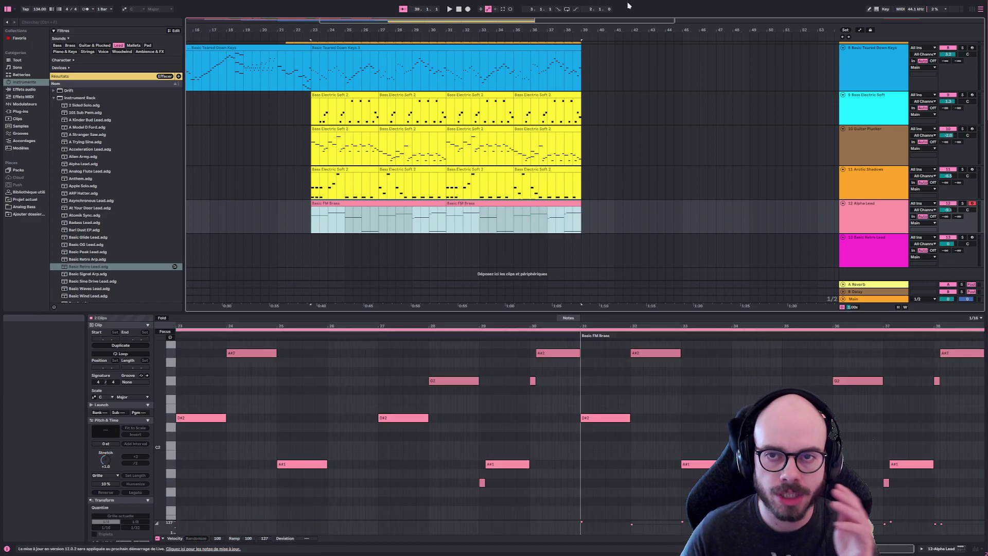
pyautogui.click(697, 81)
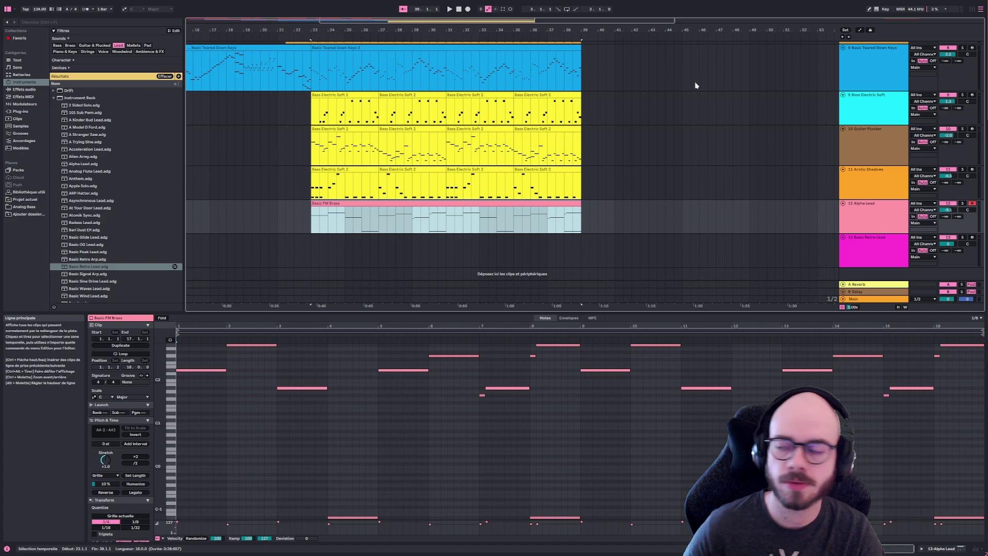
# Place the insertion marker at 23.1.1 on the Basic Retro Lead track and play the section with the looped lead
pyautogui.click(312, 242)
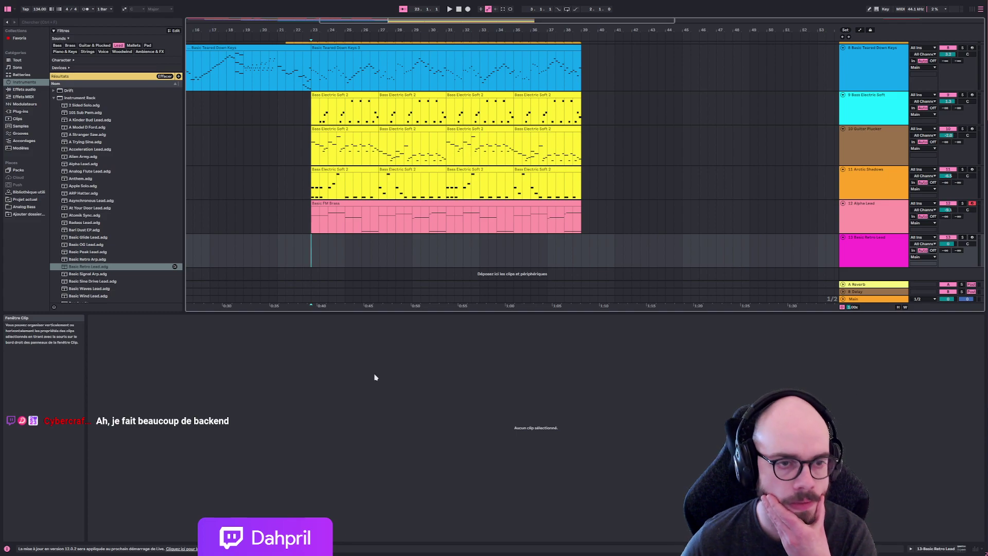
pyautogui.click(302, 252)
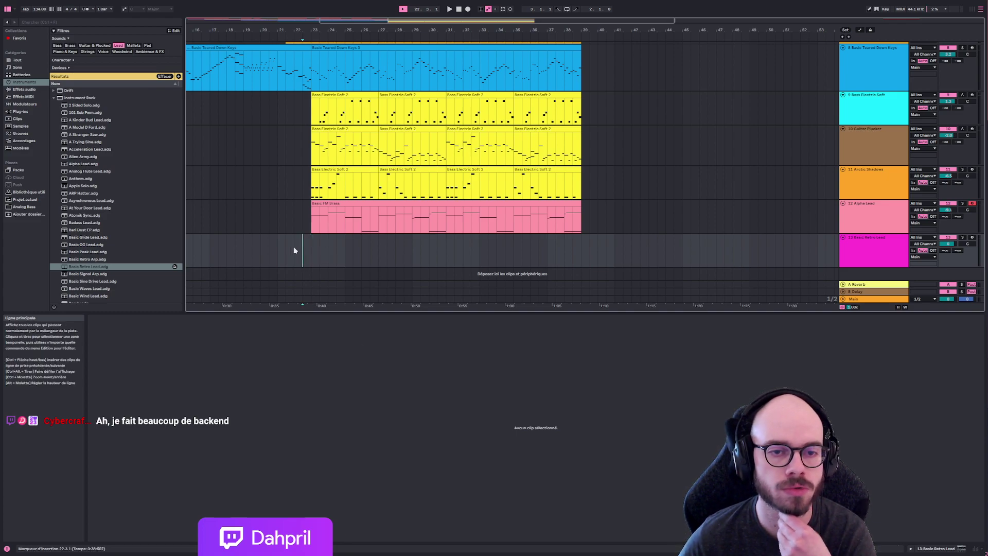
pyautogui.click(277, 251)
pyautogui.click(304, 249)
pyautogui.click(310, 250)
pyautogui.scroll(6, 341, 278)
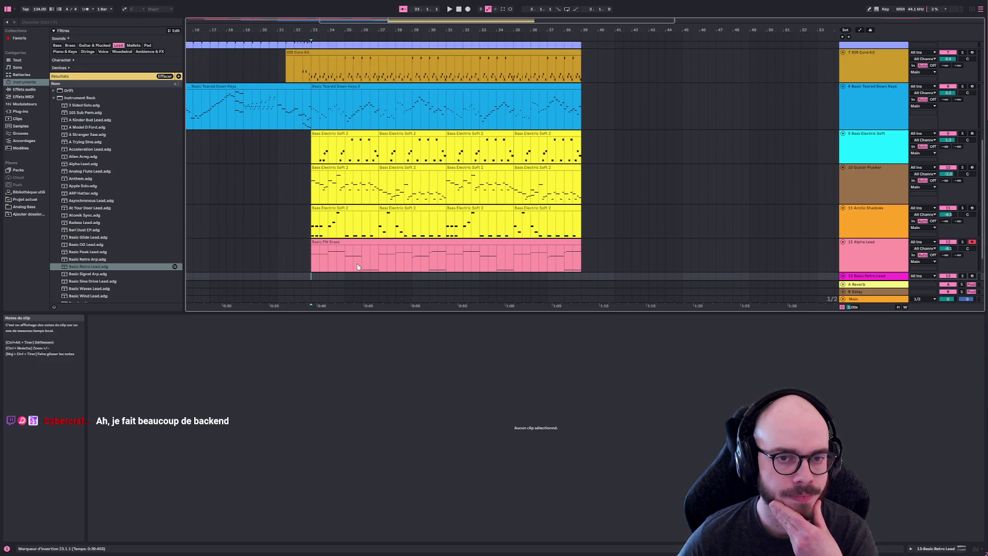
pyautogui.scroll(-5, 346, 258)
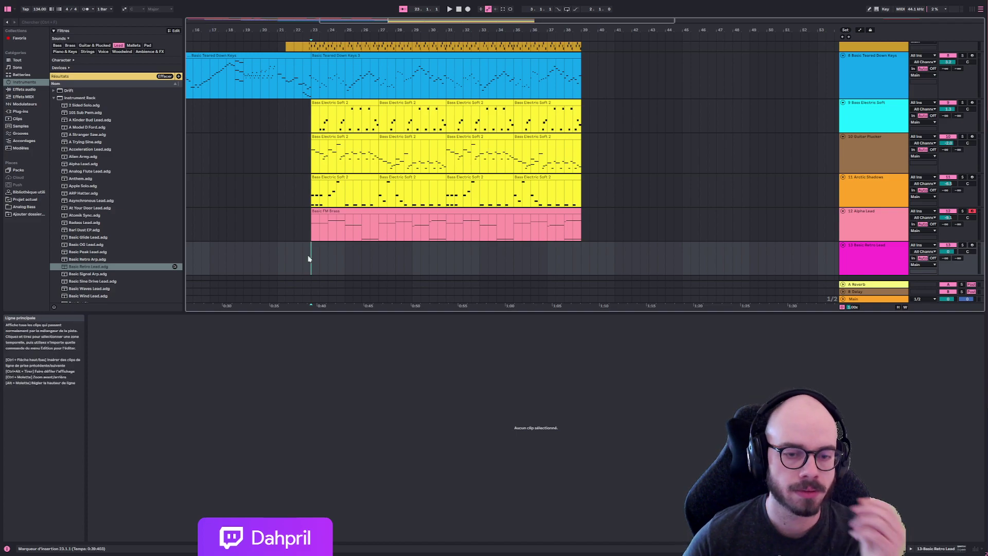
pyautogui.press('space')
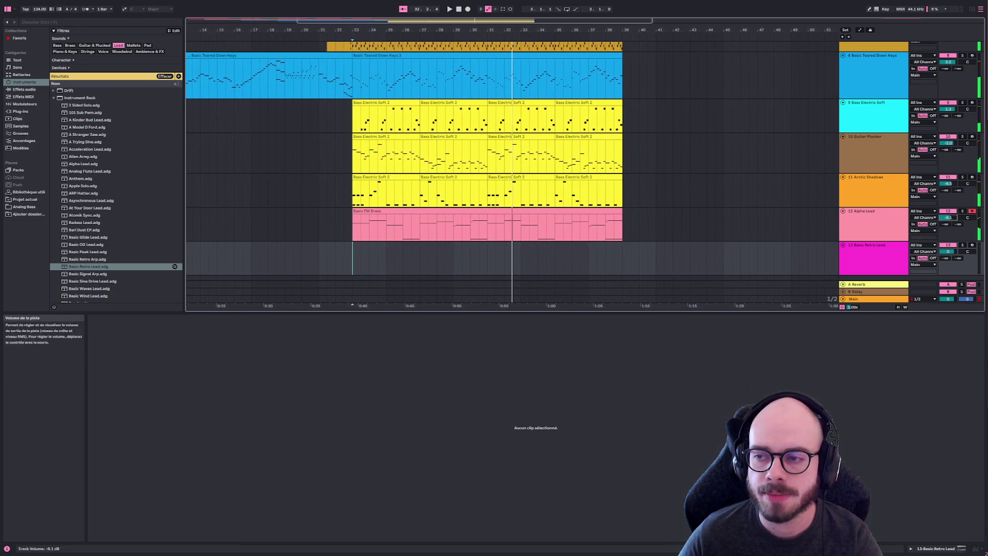
# Set the Alpha Lead track volume to -11.1 dB and play the section from 23.1.1 to check its level
pyautogui.moveTo(948, 218); pyautogui.dragTo(951, 221)
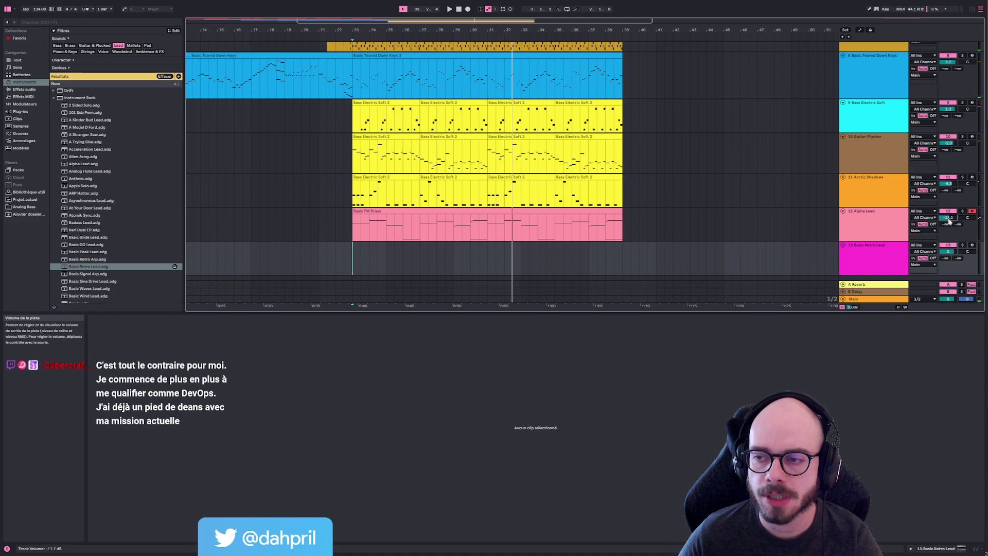
pyautogui.click(395, 259)
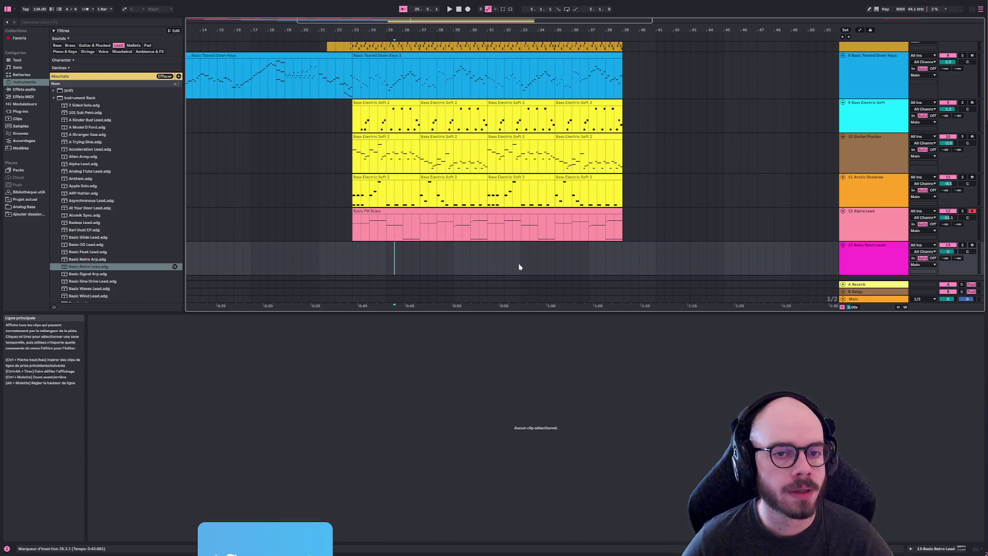
pyautogui.click(353, 259)
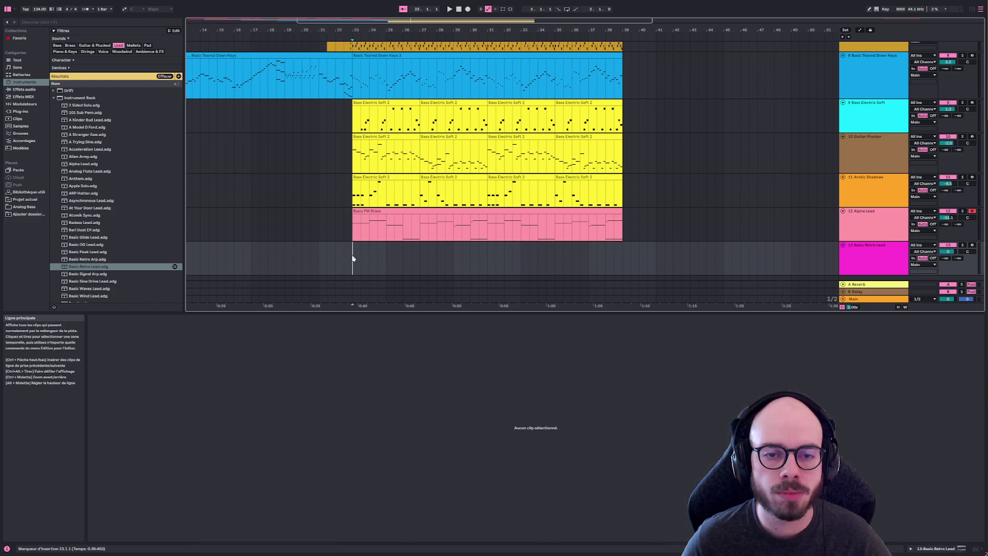
pyautogui.click(324, 261)
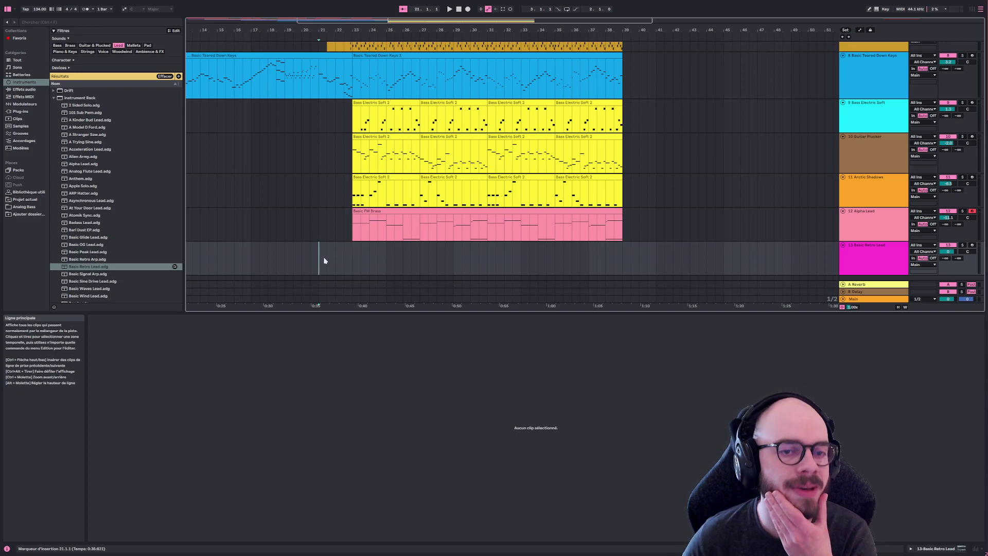
pyautogui.click(353, 260)
pyautogui.scroll(5, 418, 242)
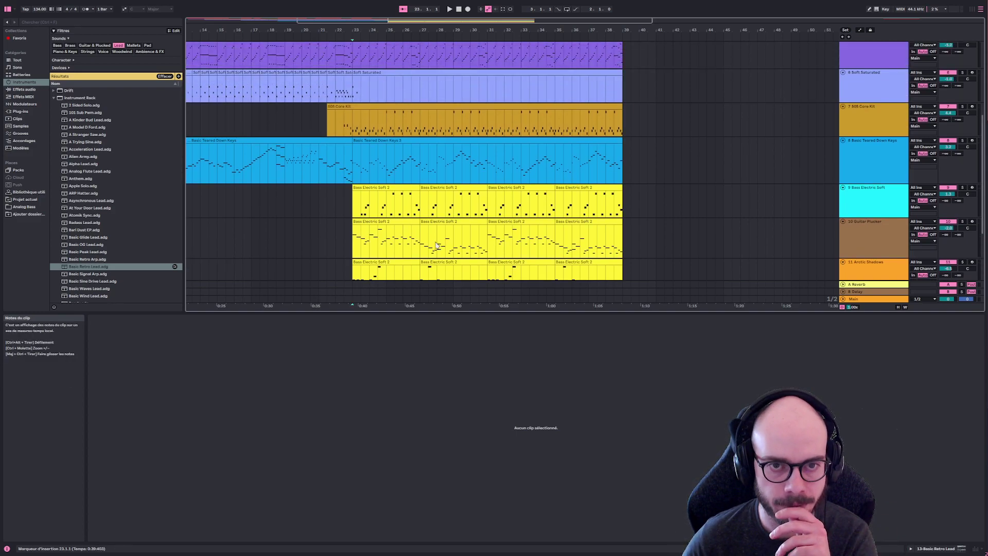
pyautogui.scroll(-5, 431, 241)
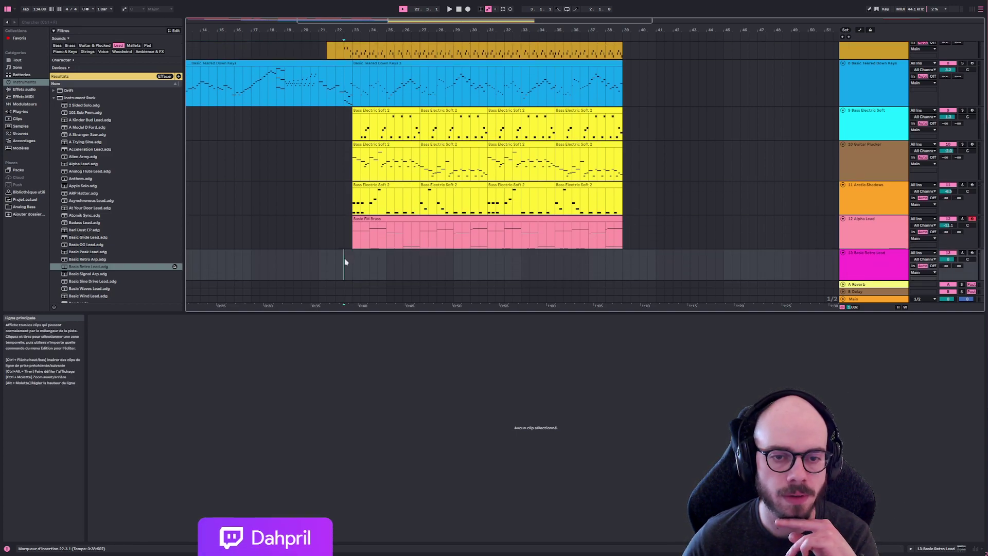
pyautogui.press('space')
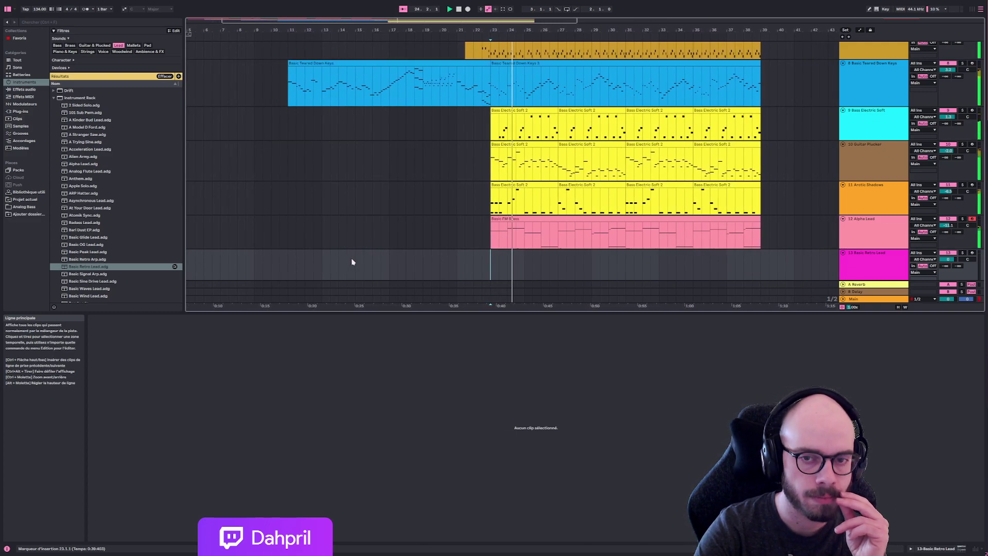
pyautogui.press('space')
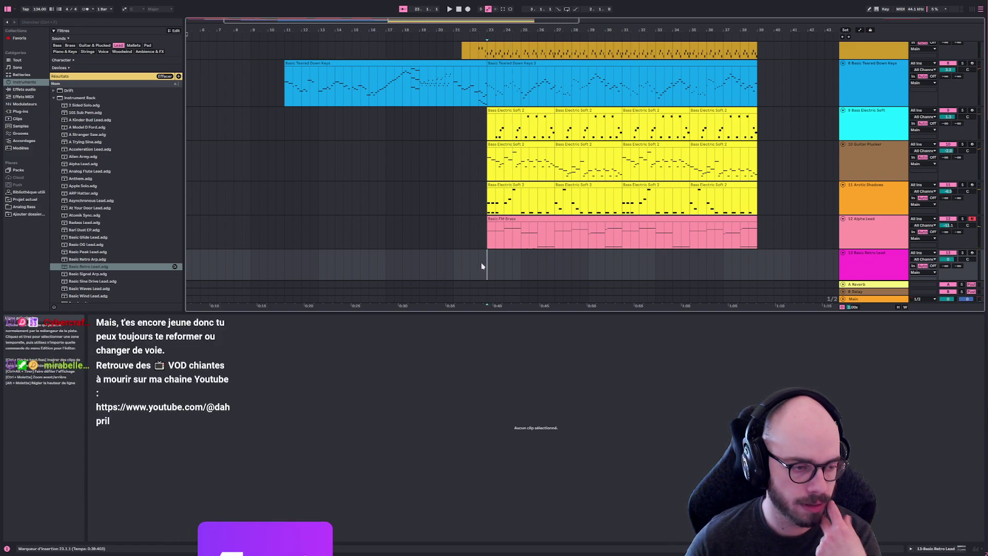
# Look over the clips around bar 23 on the tracks from BrainFreeze Kit down to Basic Retro Lead
pyautogui.click(481, 266)
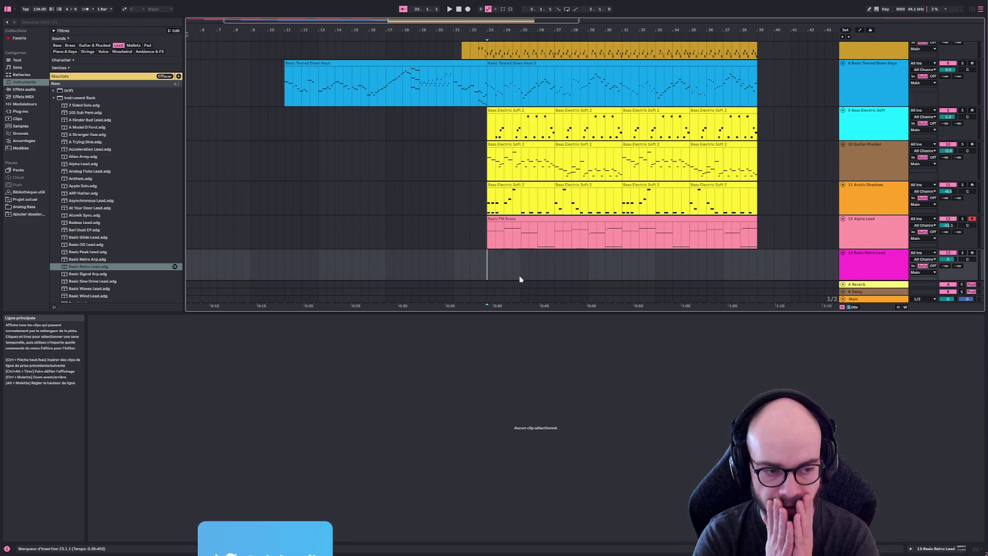
pyautogui.click(480, 242)
pyautogui.click(481, 267)
pyautogui.click(488, 265)
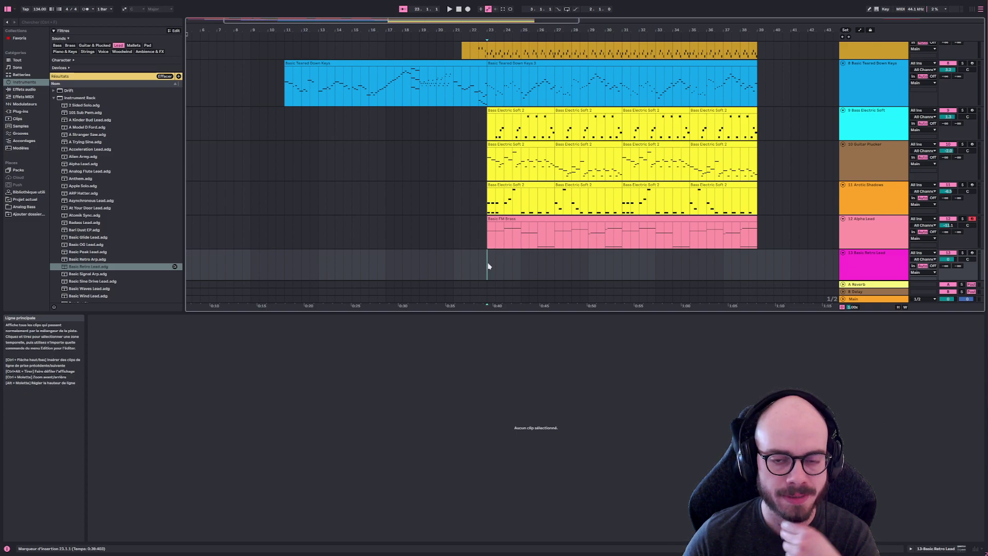
pyautogui.scroll(10, 485, 268)
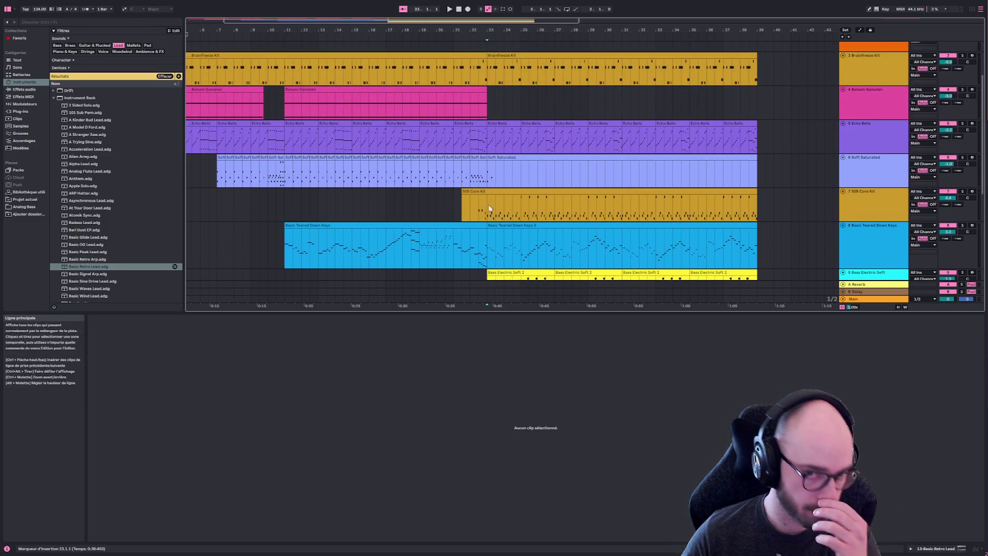
pyautogui.scroll(-3, 509, 226)
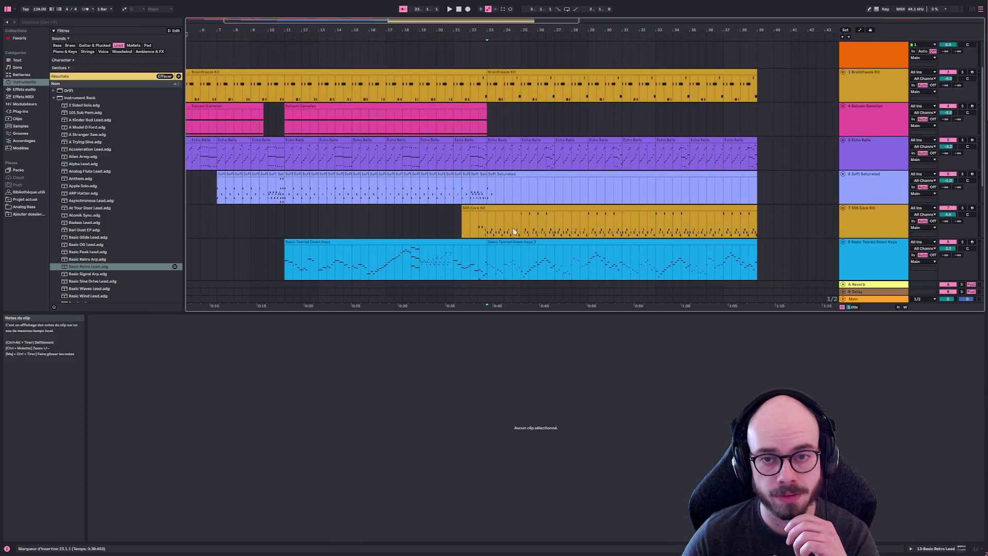
pyautogui.scroll(-5, 512, 231)
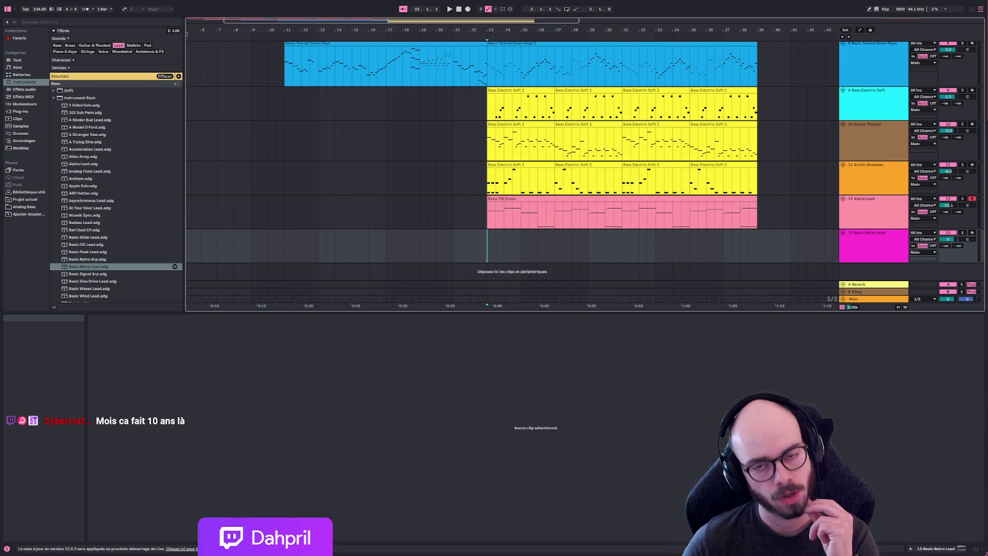
pyautogui.scroll(5, 496, 218)
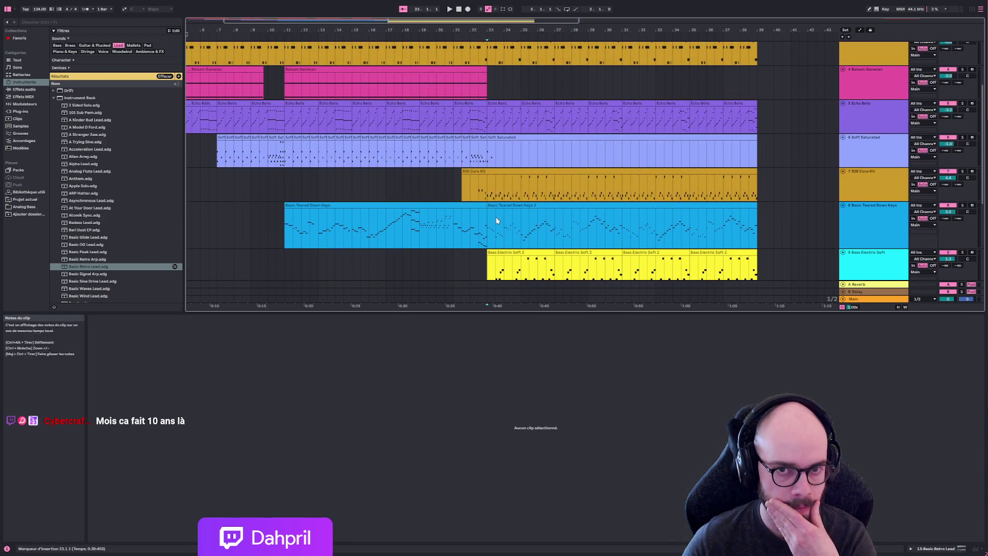
pyautogui.scroll(3, 496, 218)
pyautogui.scroll(-3, 498, 221)
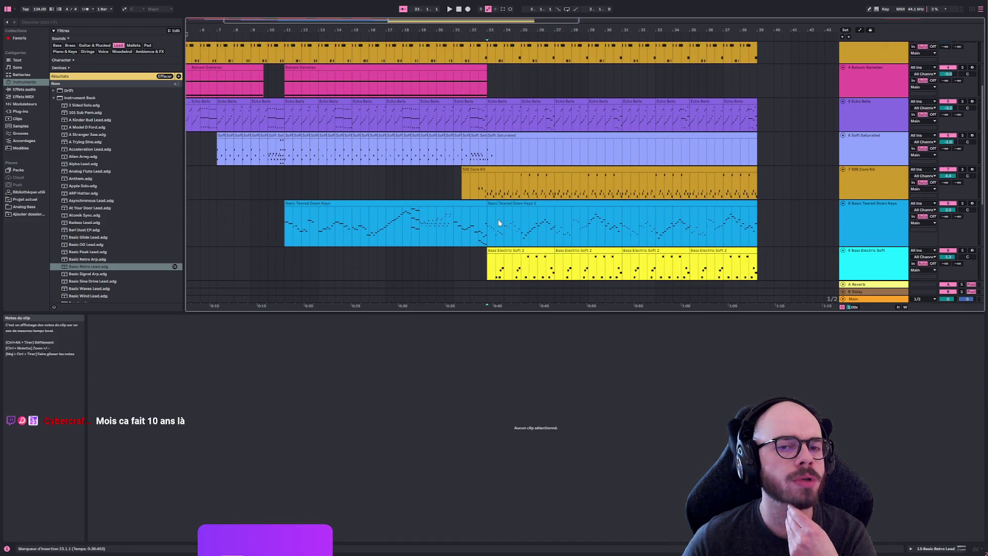
pyautogui.scroll(-5, 499, 221)
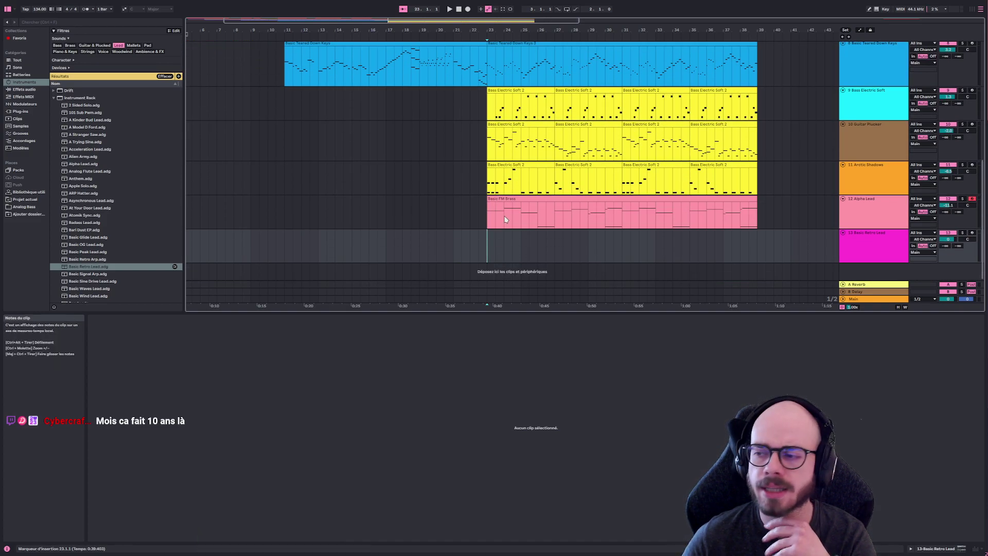
# Place the insertion marker at 23.1.1 on the Basic Retro Lead track and listen to the arrangement from there
pyautogui.click(489, 244)
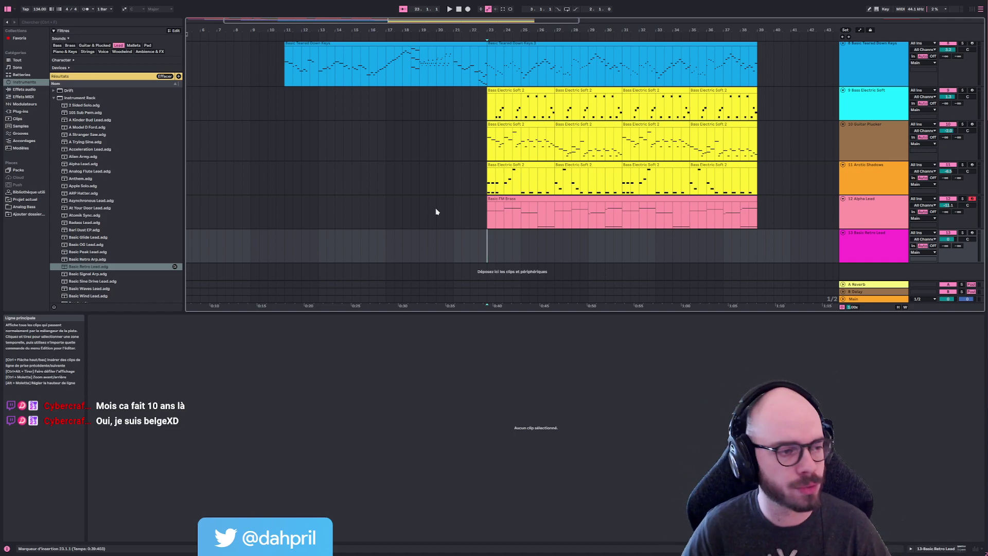
pyautogui.click(509, 239)
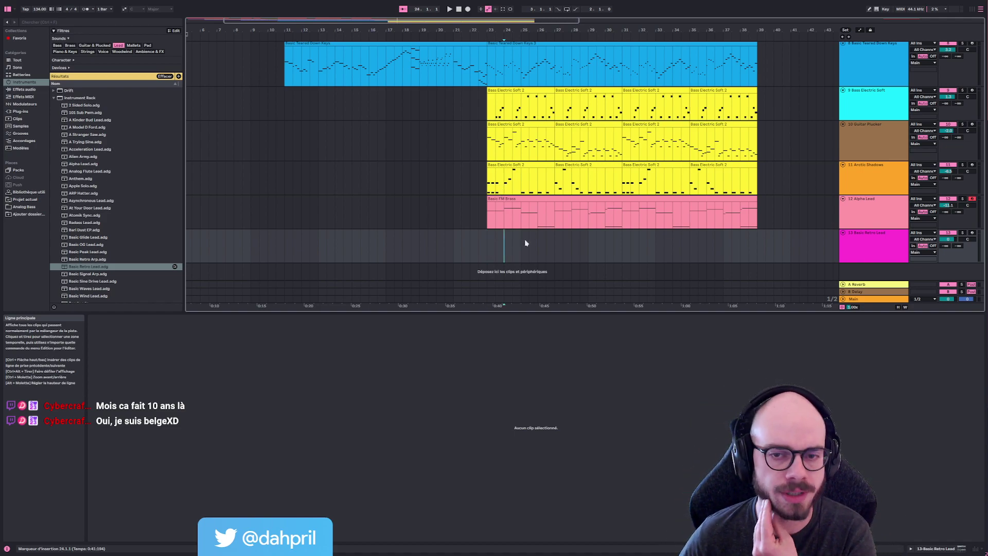
pyautogui.click(554, 243)
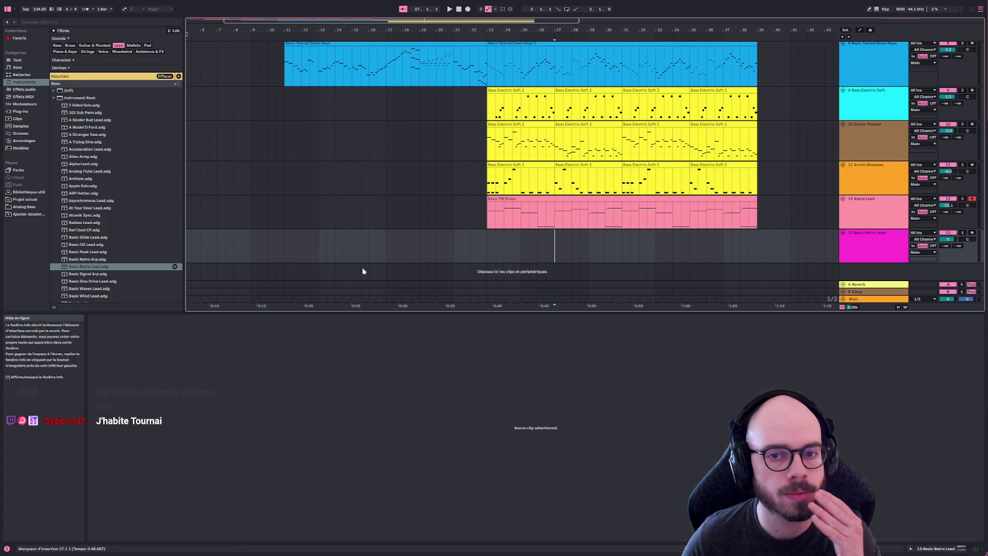
pyautogui.click(486, 243)
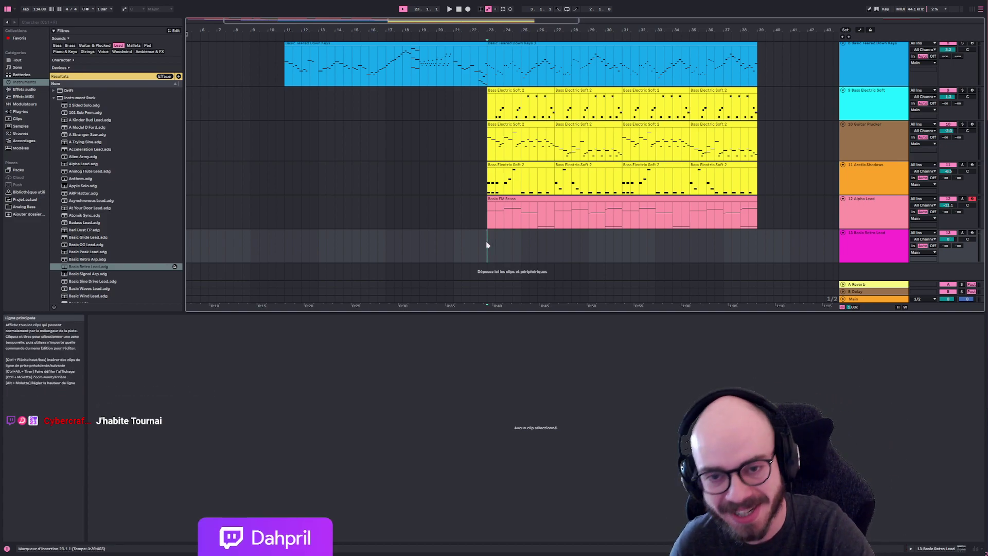
pyautogui.press('space')
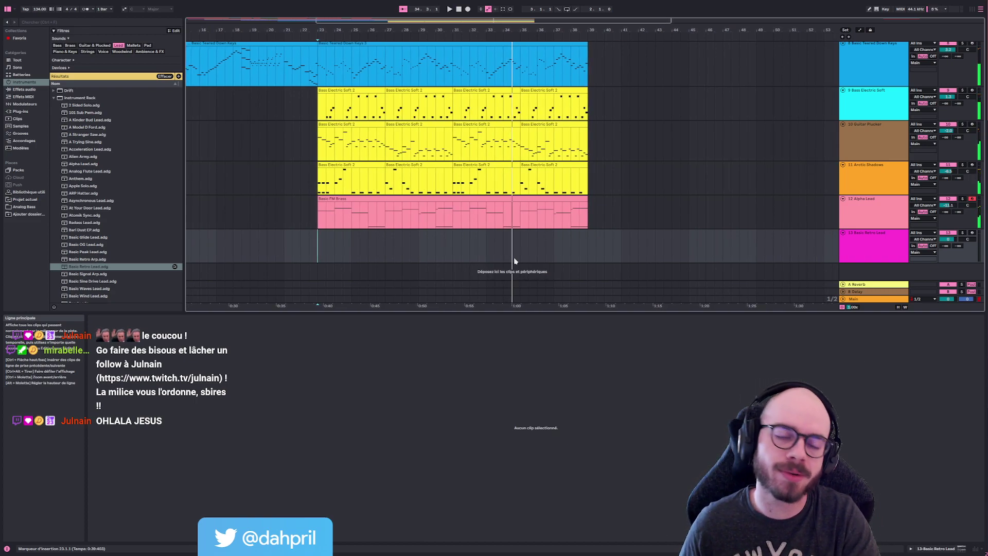
pyautogui.scroll(3, 513, 257)
pyautogui.scroll(-1, 445, 237)
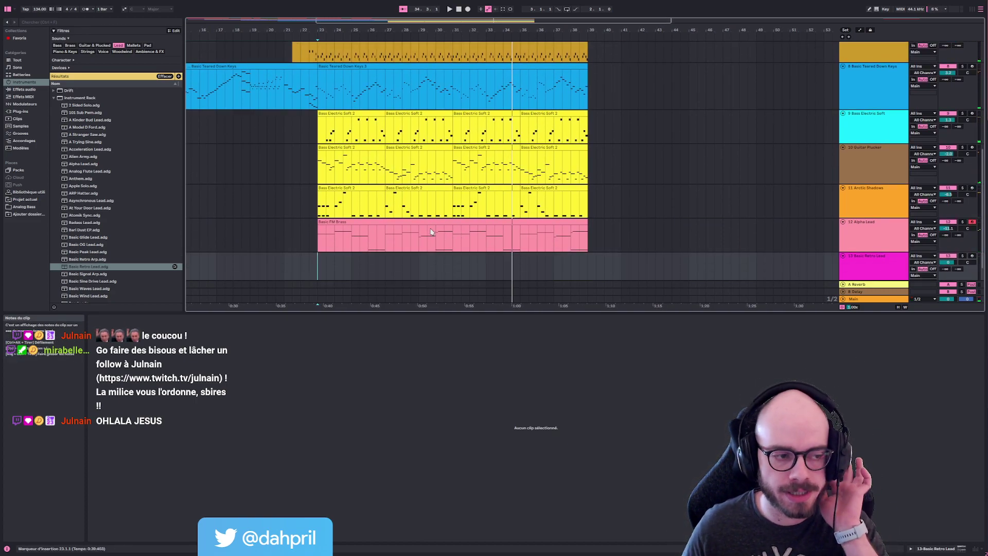
pyautogui.scroll(-1, 409, 222)
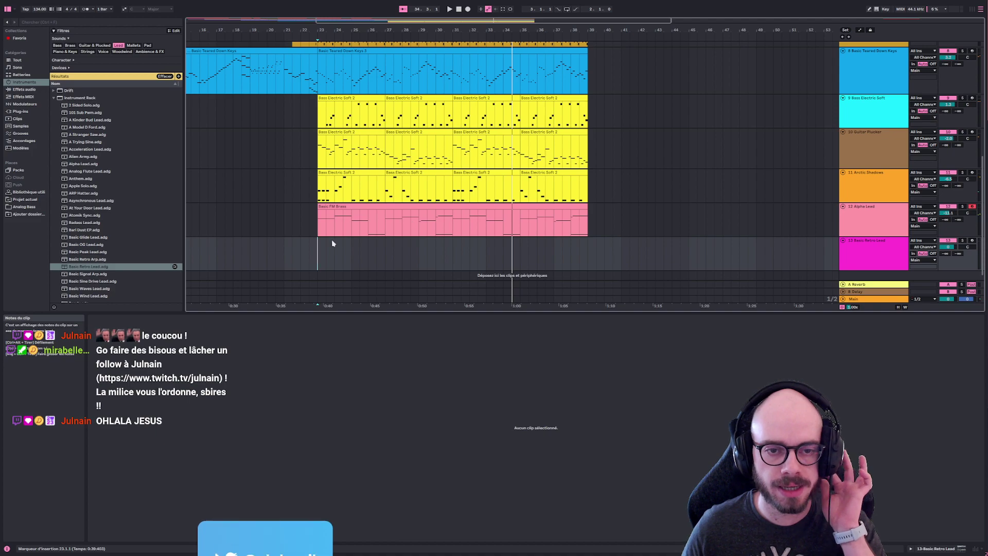
# Place the insertion marker at 23.1.1 at the end of the Balsam Gamelan clip and play from that point
pyautogui.press('space')
pyautogui.scroll(3, 329, 248)
pyautogui.scroll(10, 370, 247)
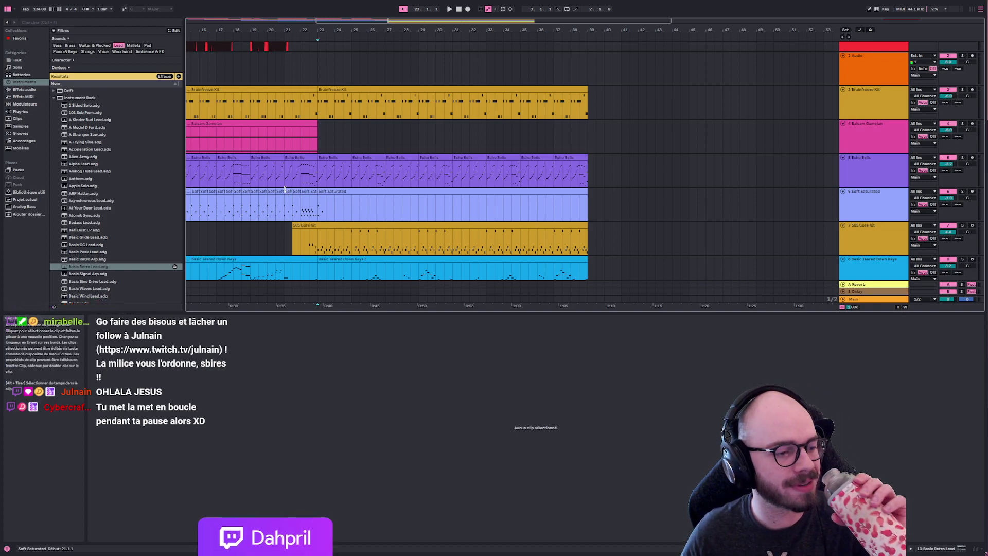
pyautogui.click(320, 138)
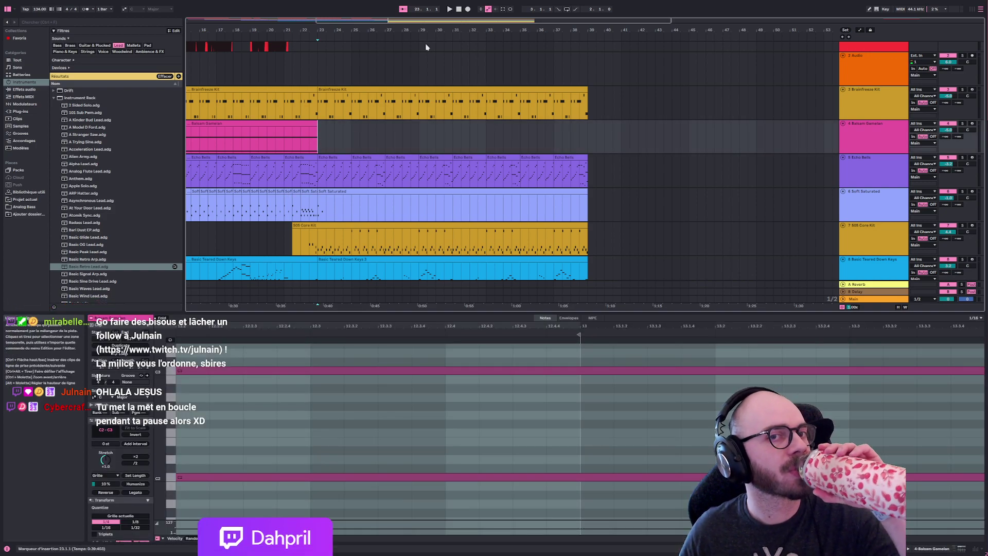
pyautogui.click(449, 9)
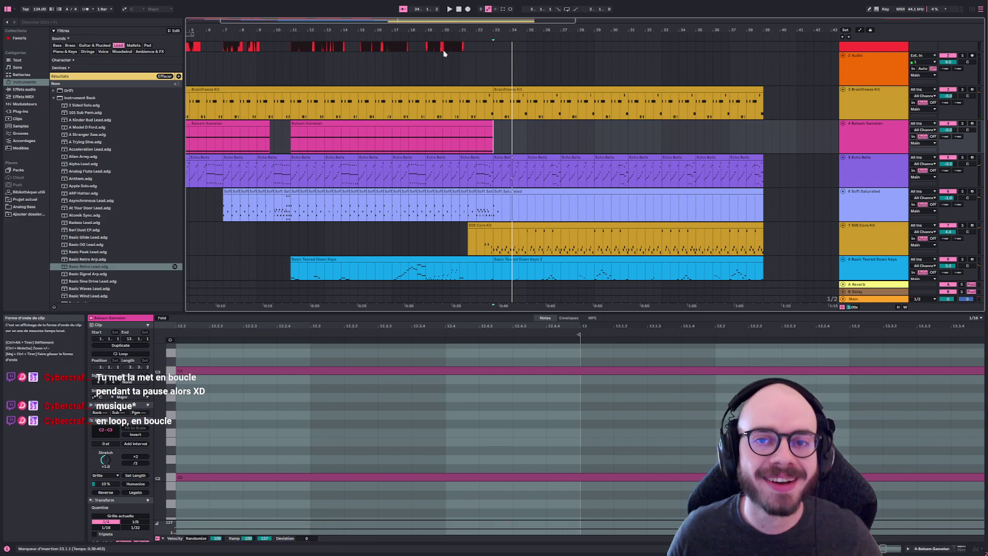
pyautogui.scroll(-3, 493, 93)
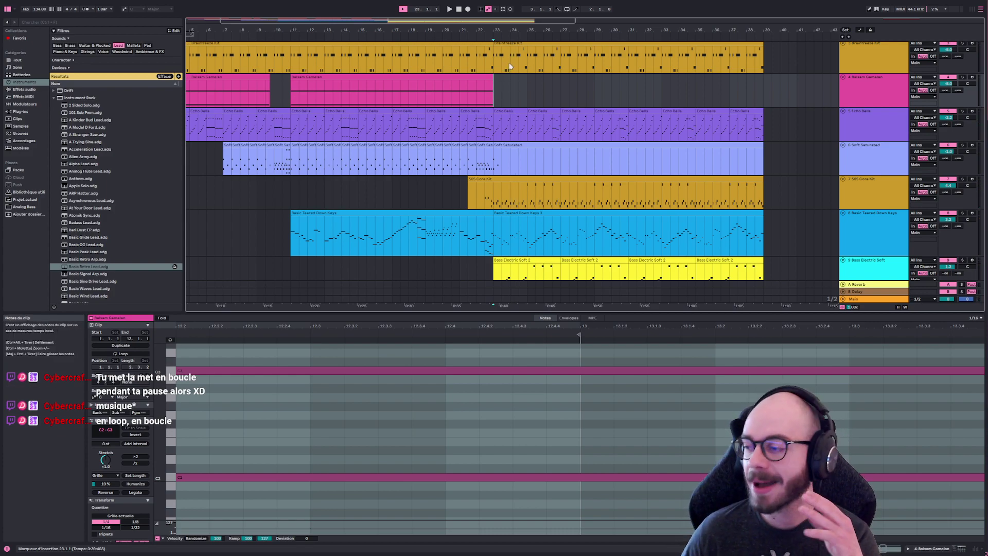
pyautogui.scroll(-4, 499, 134)
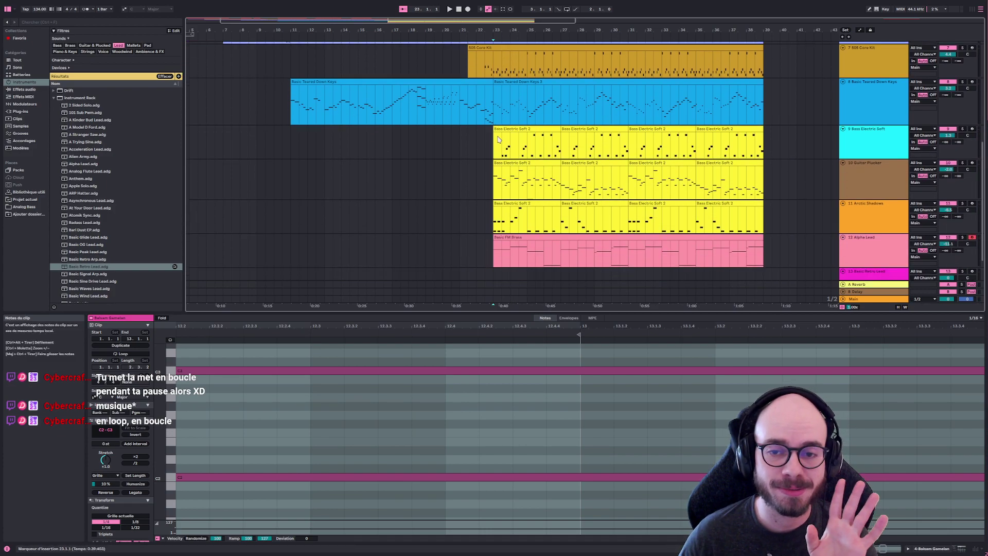
pyautogui.click(467, 146)
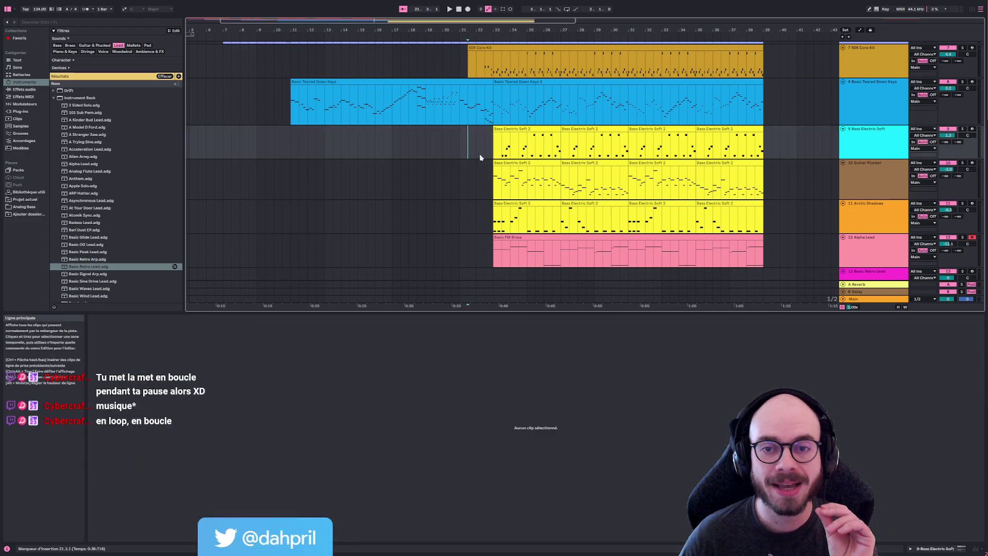
pyautogui.click(487, 157)
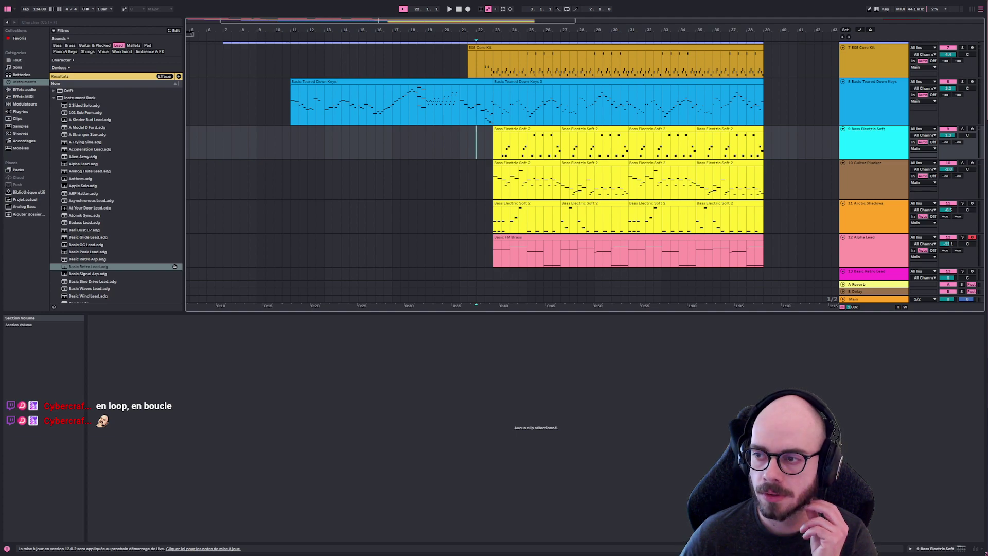
pyautogui.scroll(4, 585, 161)
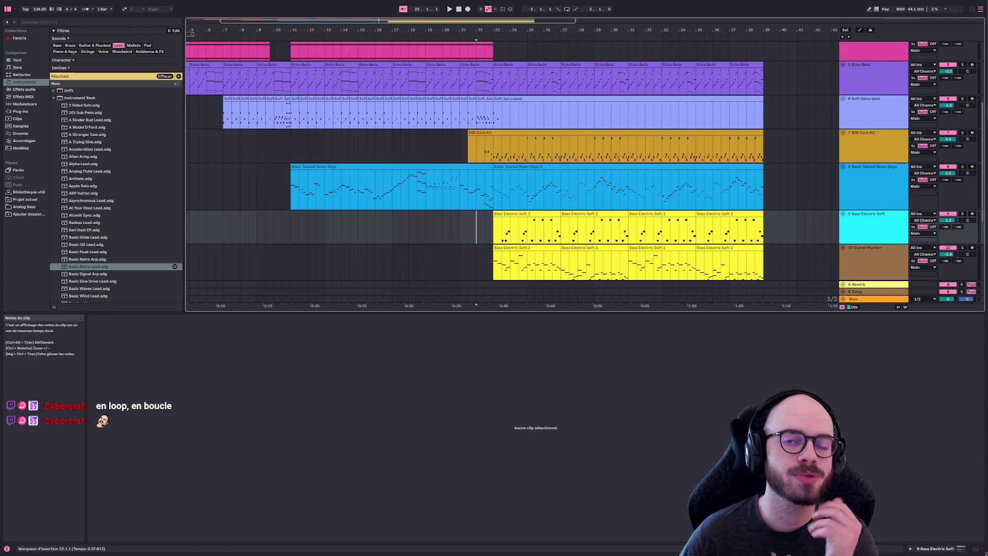